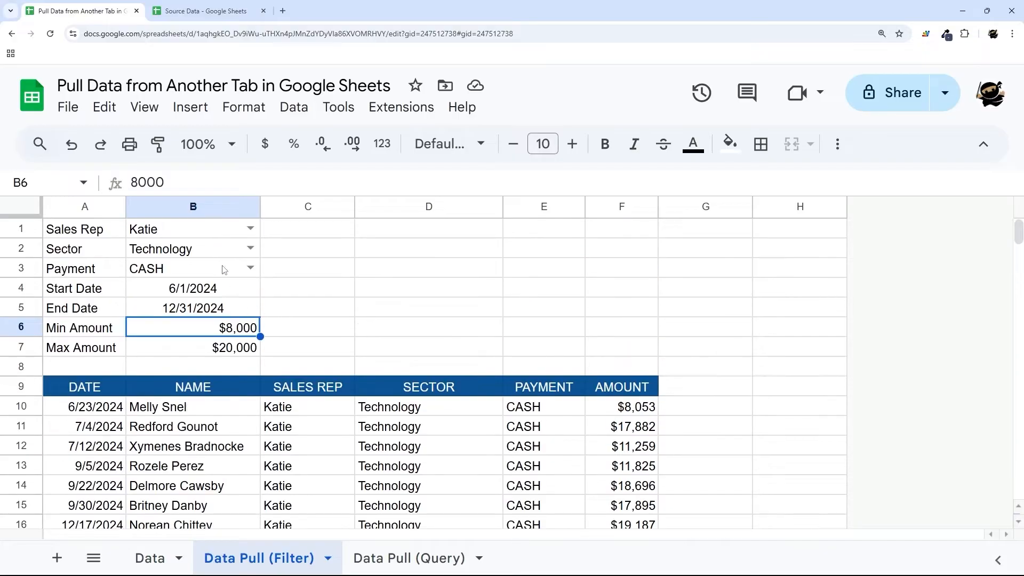
- Switch the B1 sales rep filter to two other reps in turn
click(240, 233)
click(191, 277)
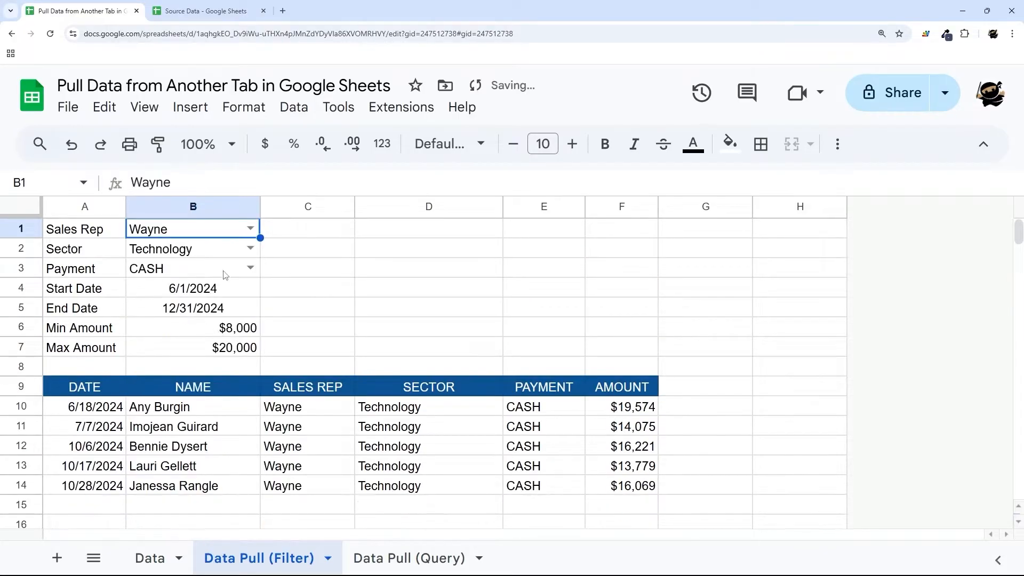
click(247, 234)
click(167, 300)
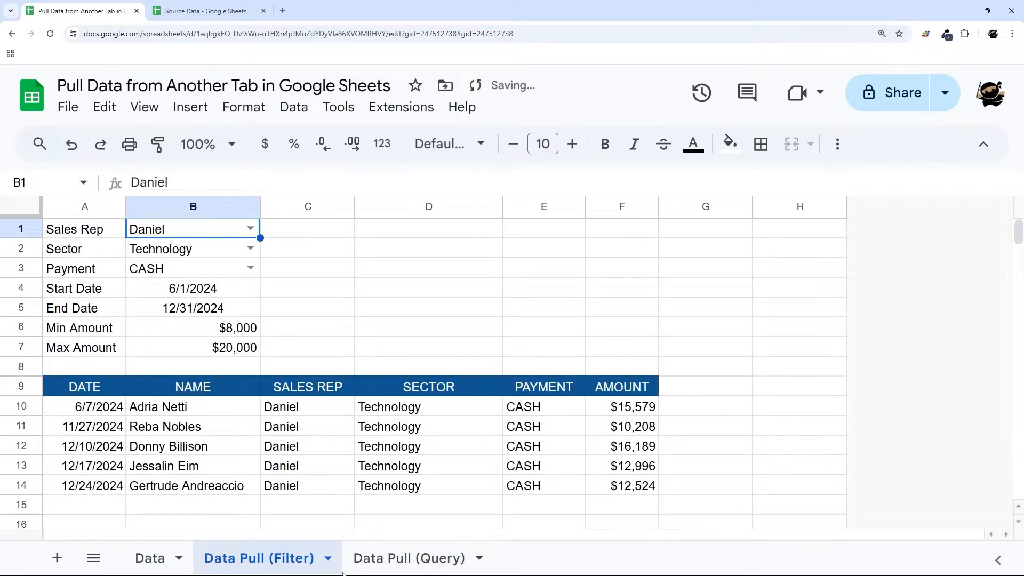
- Search the Data Pull (Query) sheet's E2 sector cell for Consumer
click(385, 559)
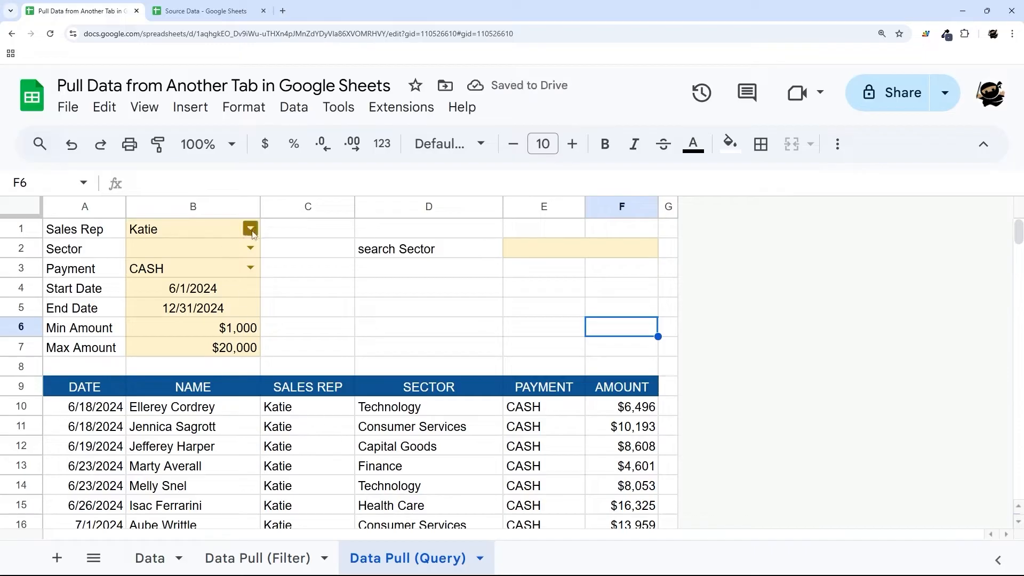
click(553, 256)
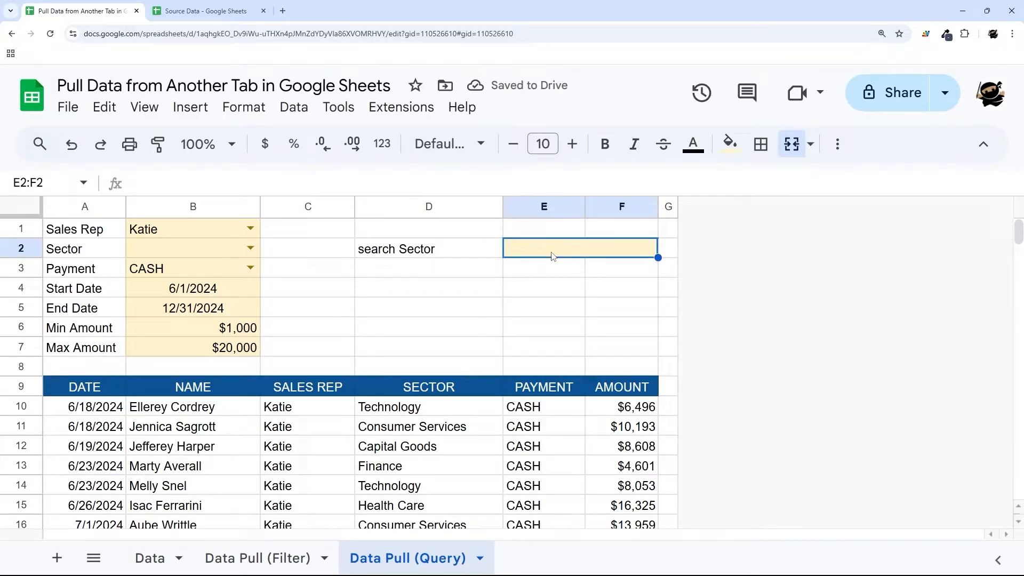
text(Consumer)
key(Return)
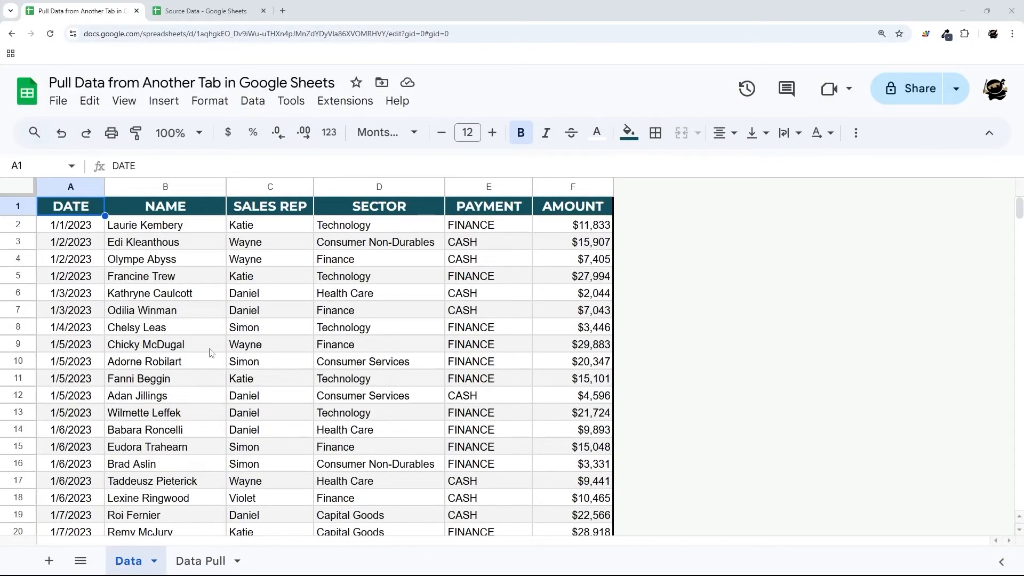
- Copy the Data tab's A1:F1 header row (DATE to AMOUNT) and move to the empty Data Pull sheet
drag(68, 233, 586, 366)
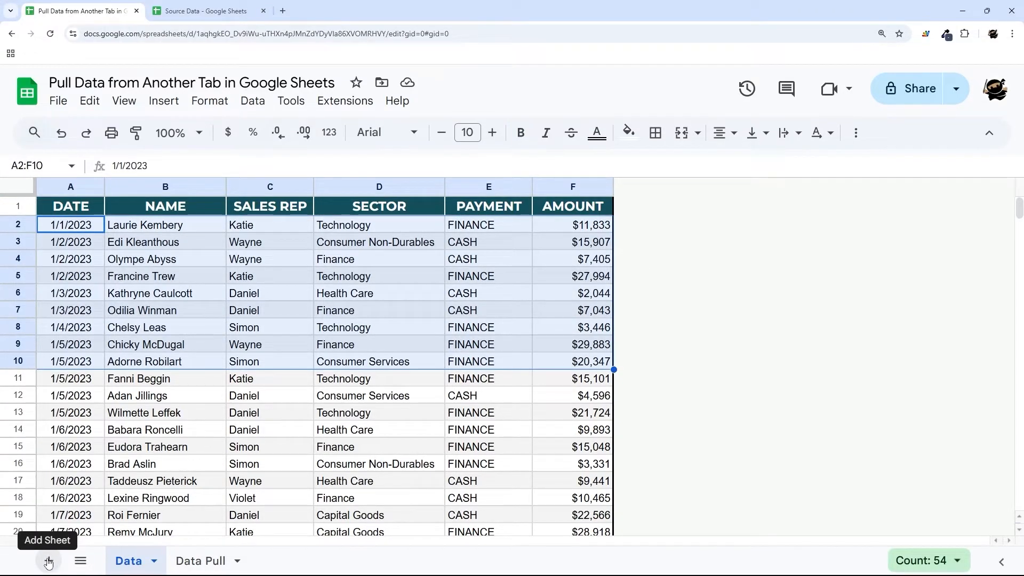
click(203, 562)
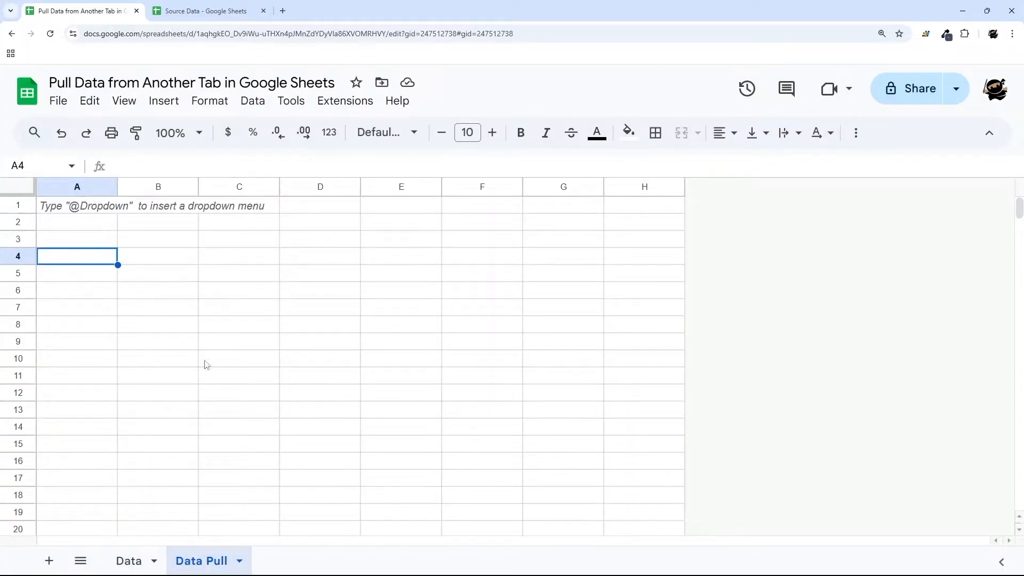
click(128, 549)
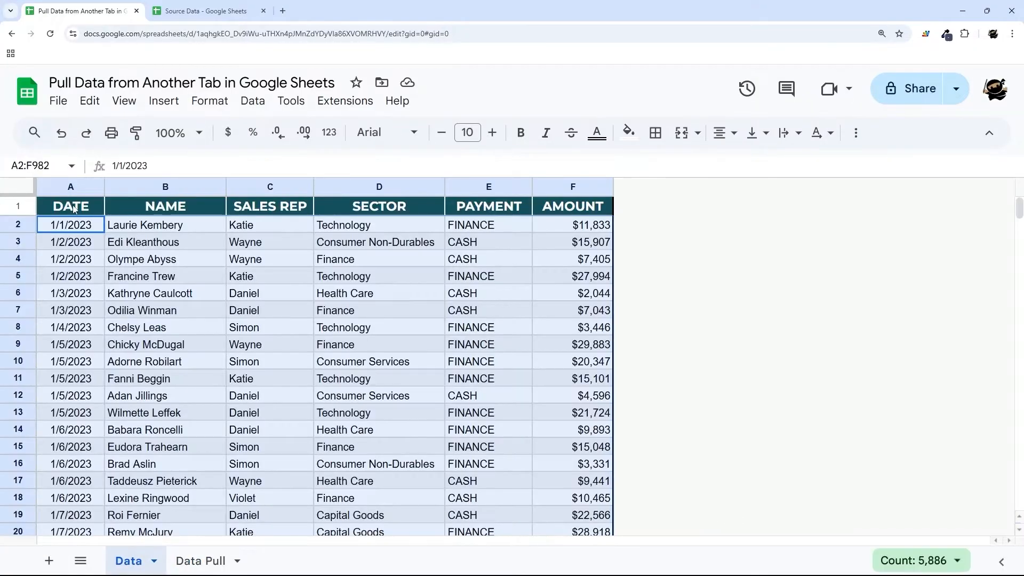
drag(73, 209, 573, 207)
key(ctrl+c)
click(203, 562)
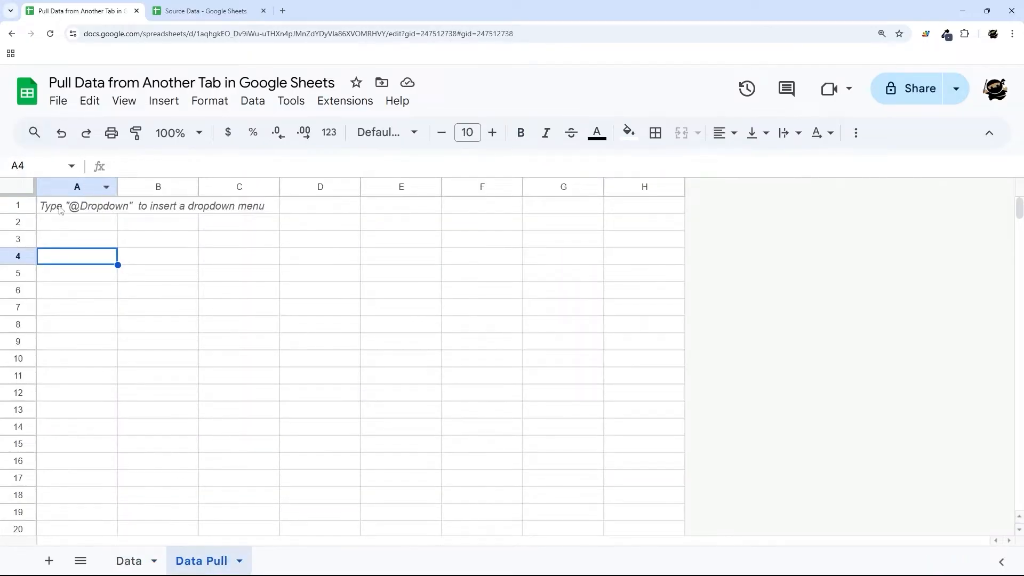
drag(59, 206, 67, 302)
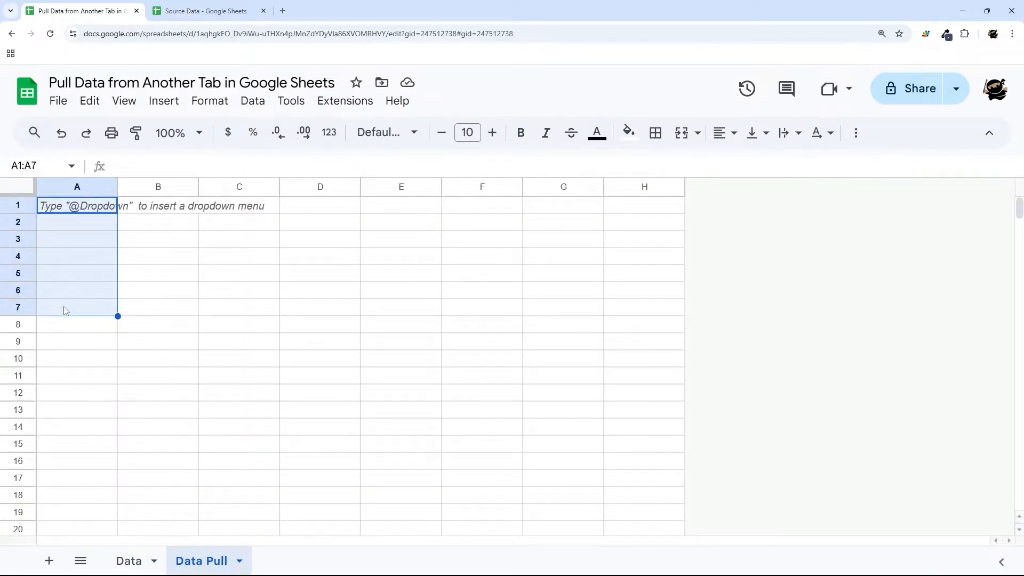
- Paste the DATE–AMOUNT headers into A7 as values only
right_click(64, 312)
click(52, 310)
right_click(51, 311)
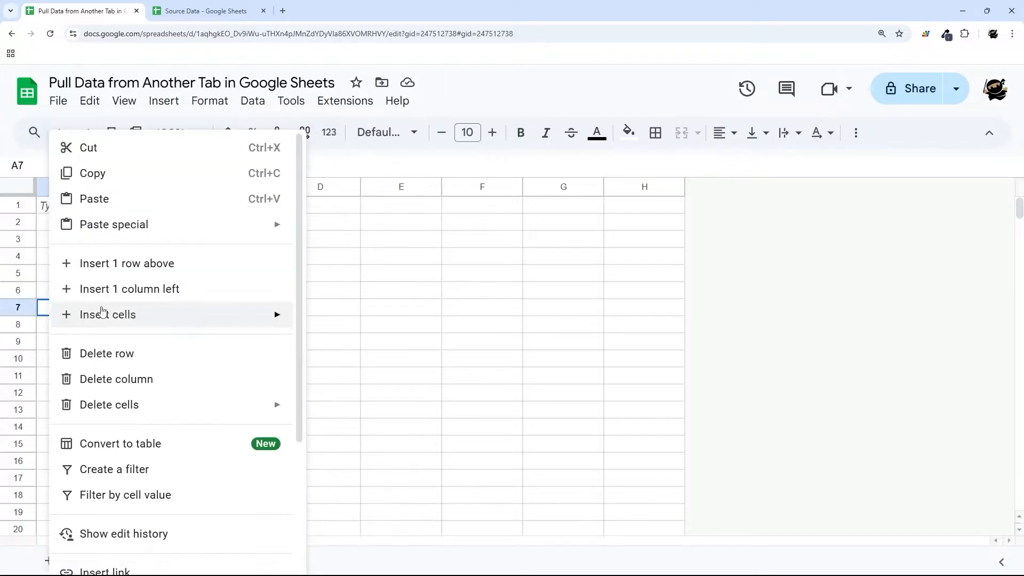
click(117, 200)
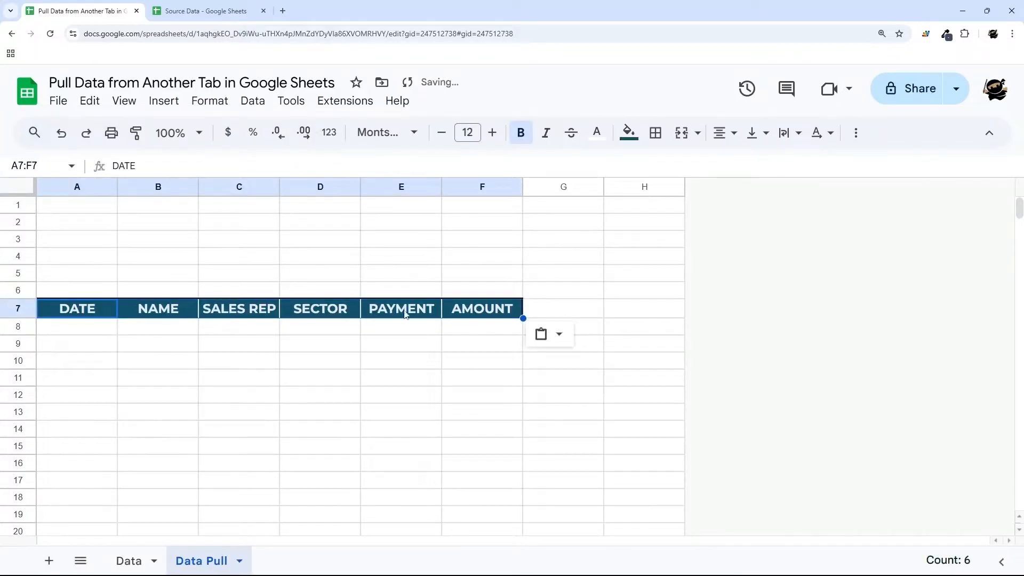
key(ctrl+z)
right_click(98, 314)
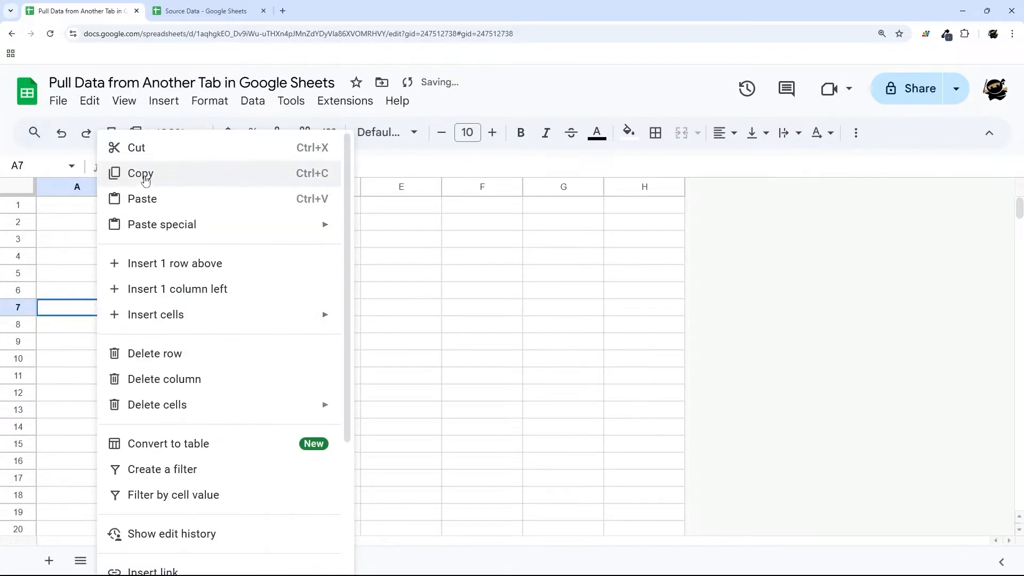
mouse_move(159, 234)
click(416, 231)
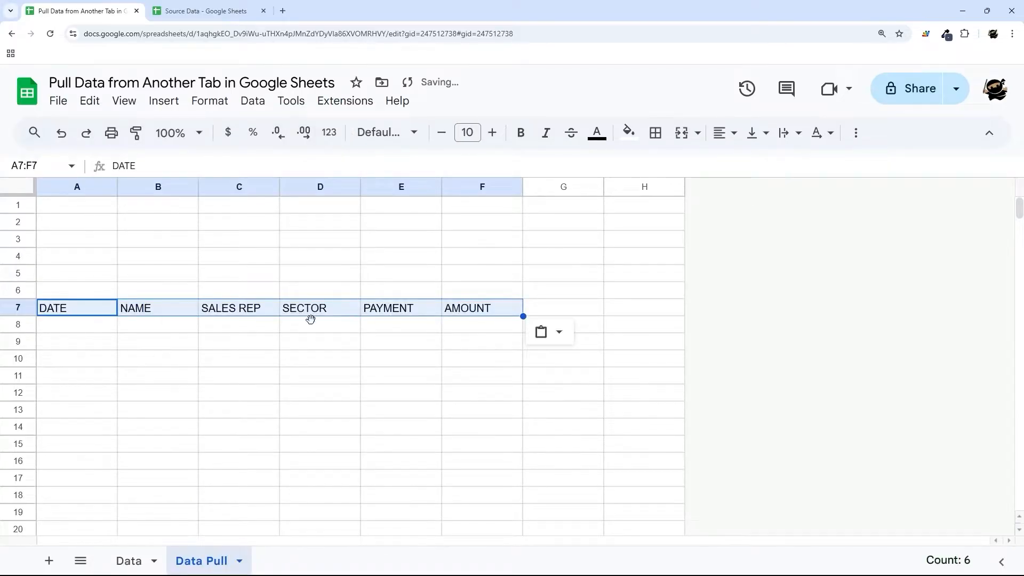
- Format the A7:F7 headers with dark blue fill, white text and centered alignment
click(628, 134)
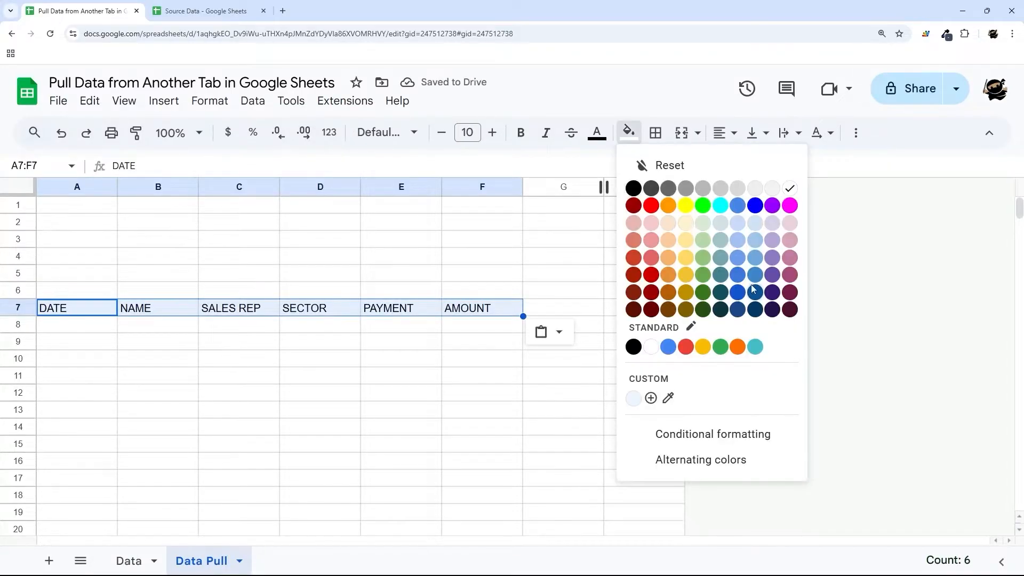
click(752, 291)
click(610, 135)
click(754, 187)
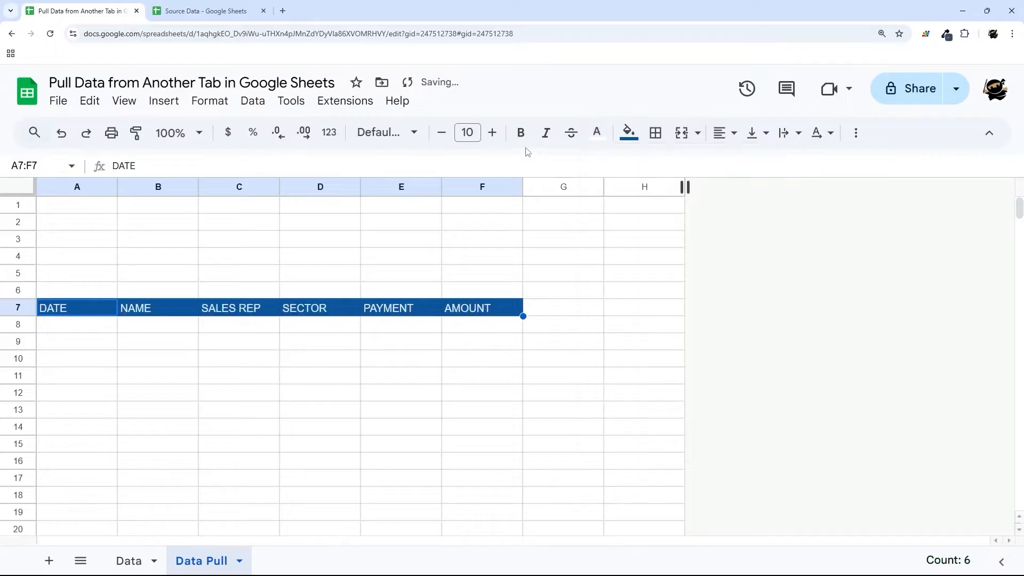
click(733, 140)
click(751, 163)
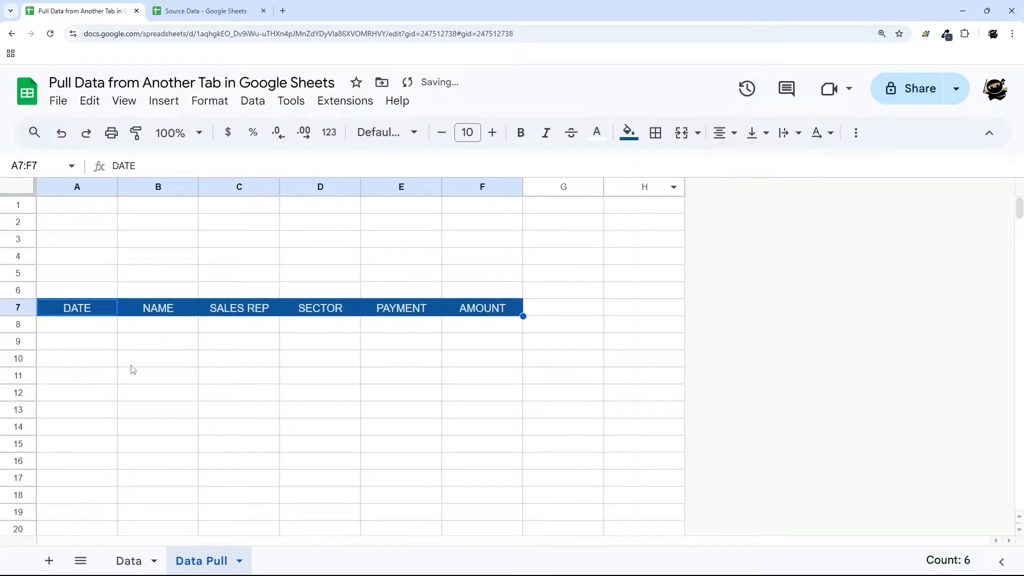
click(99, 326)
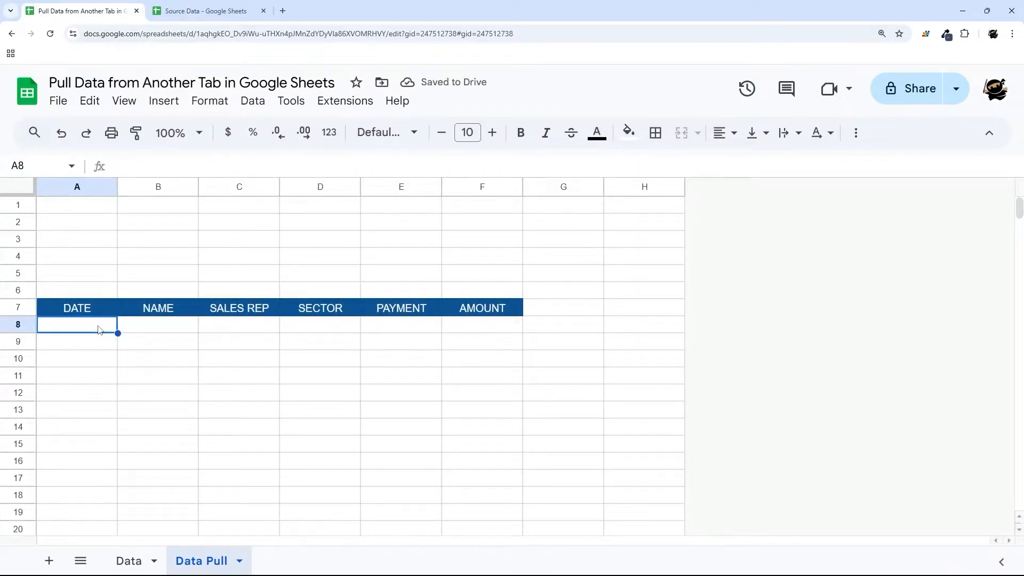
- Start a FILTER formula in A8 over Data!A2:F with Data!C2:C as the condition range
text(=filter()
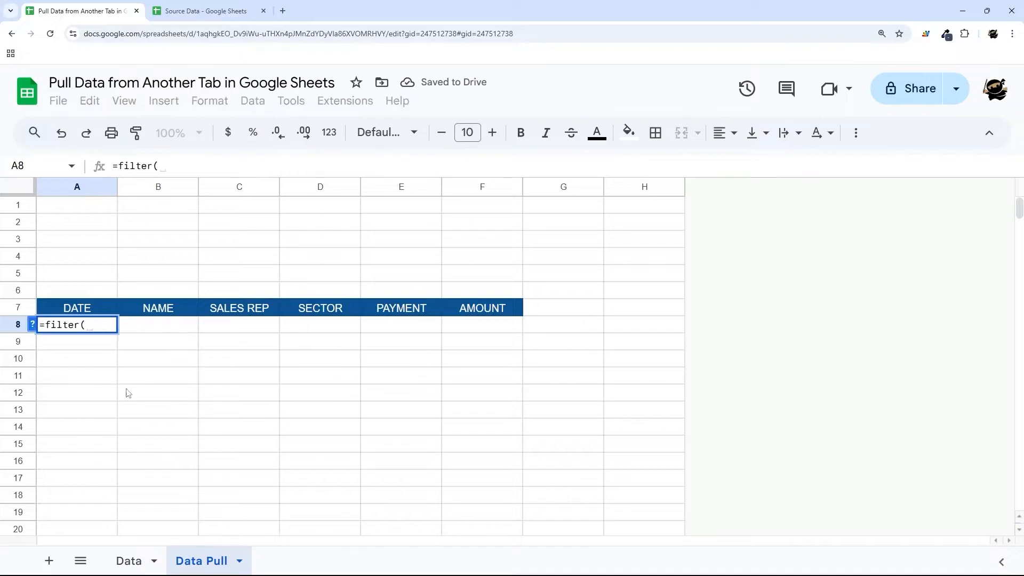
click(129, 561)
drag(81, 227, 587, 328)
click(226, 167)
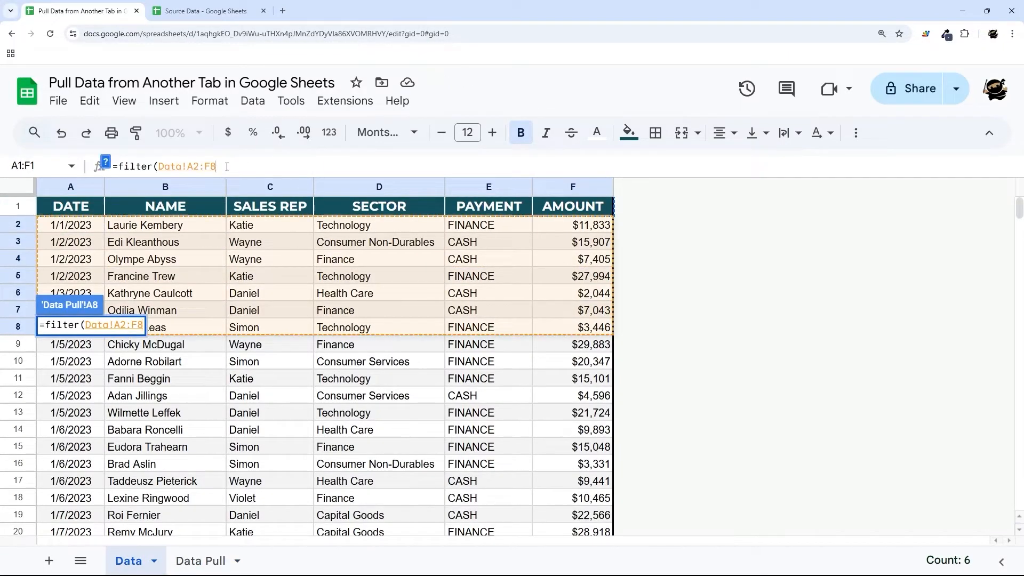
key(BackSpace)
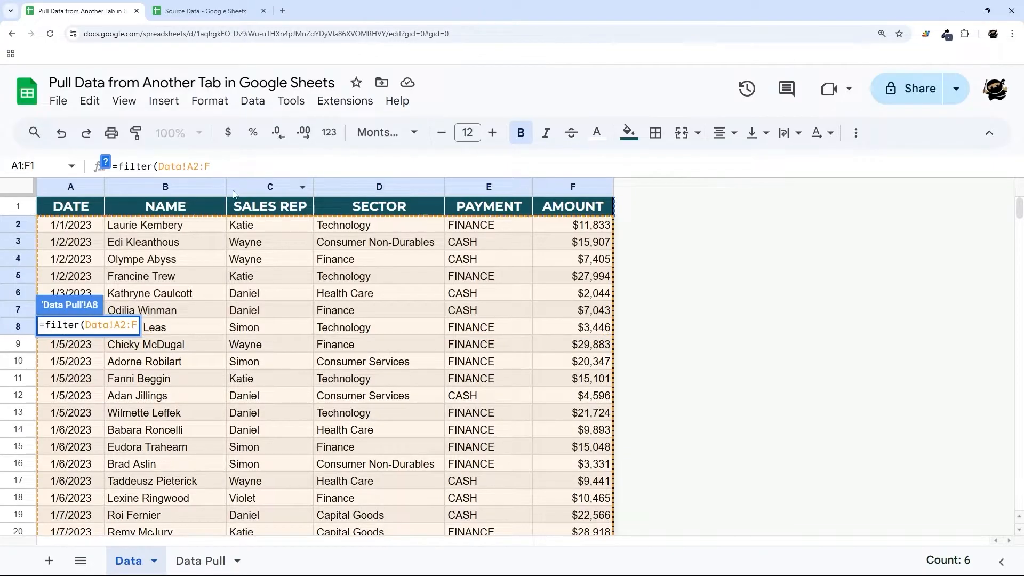
text(,)
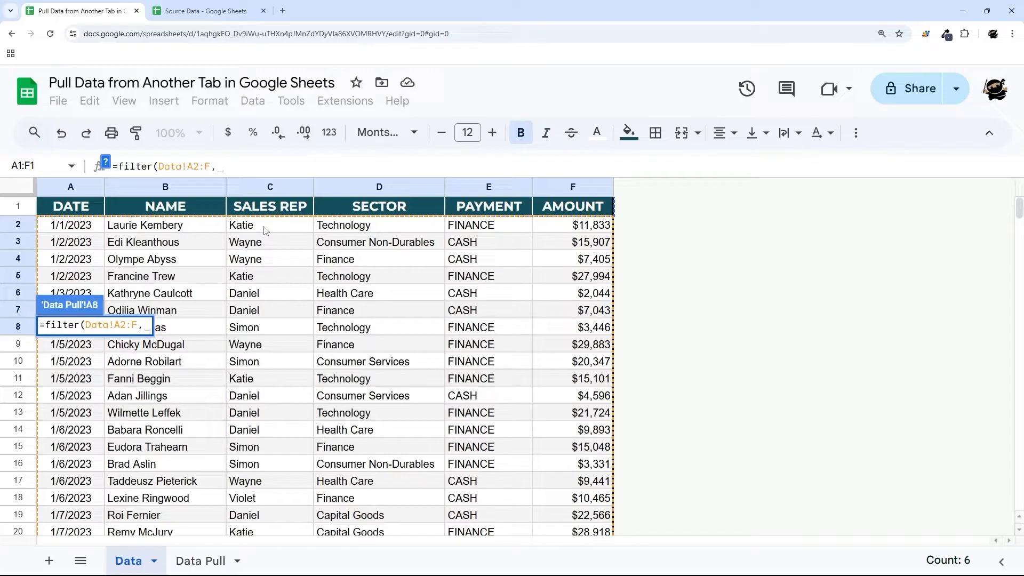
drag(267, 231, 273, 306)
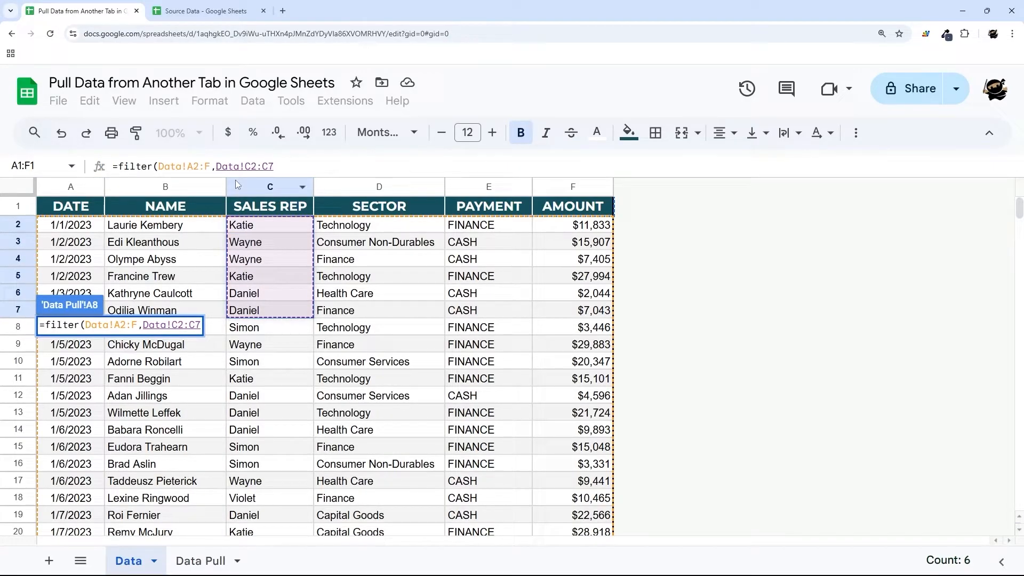
key(BackSpace)
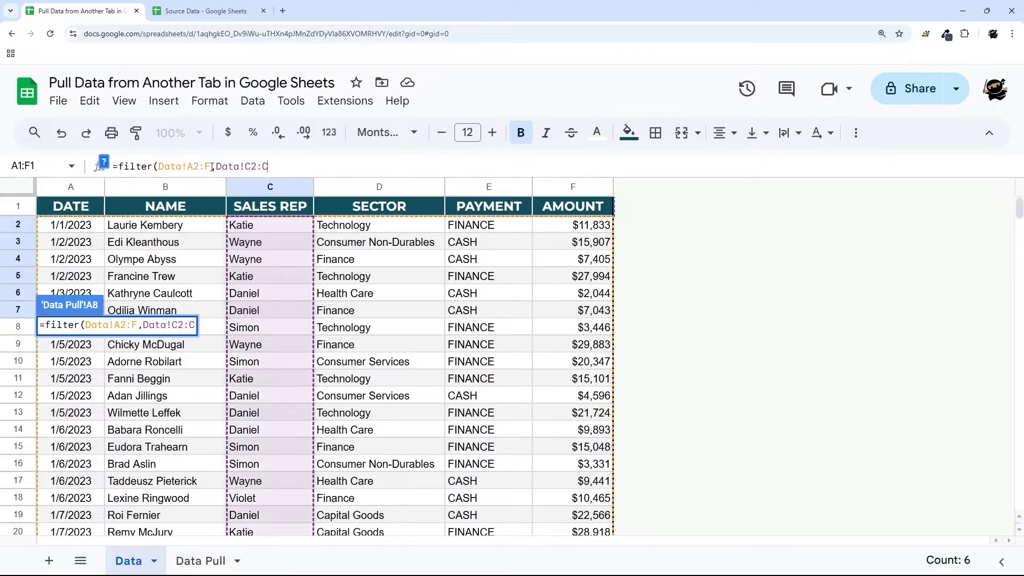
- Finish the condition as ="Katie" and enter the FILTER formula
click(211, 167)
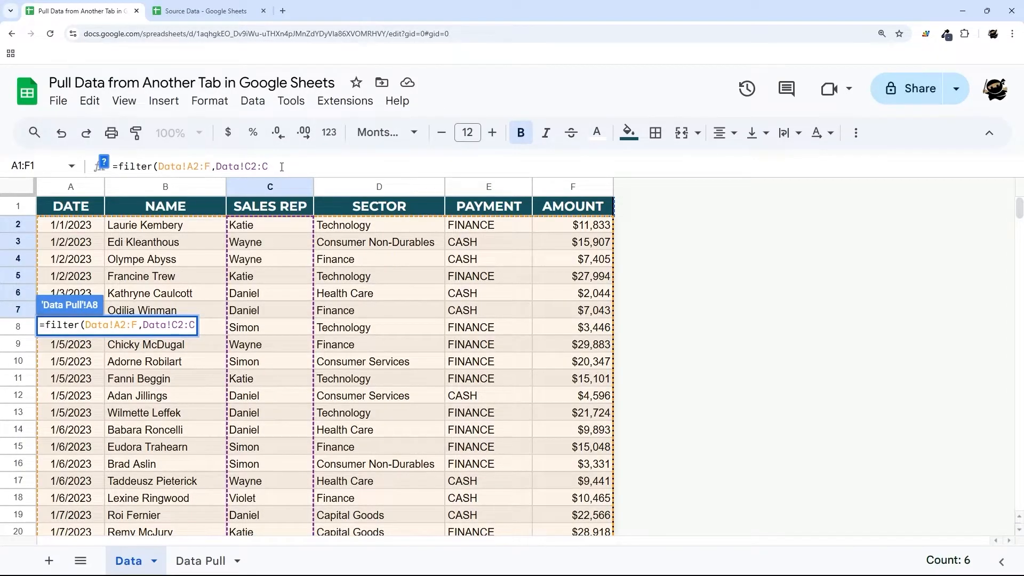
click(278, 167)
mouse_move(188, 166)
mouse_down()
mouse_move(219, 166)
mouse_move(210, 166)
mouse_up()
click(198, 167)
click(253, 167)
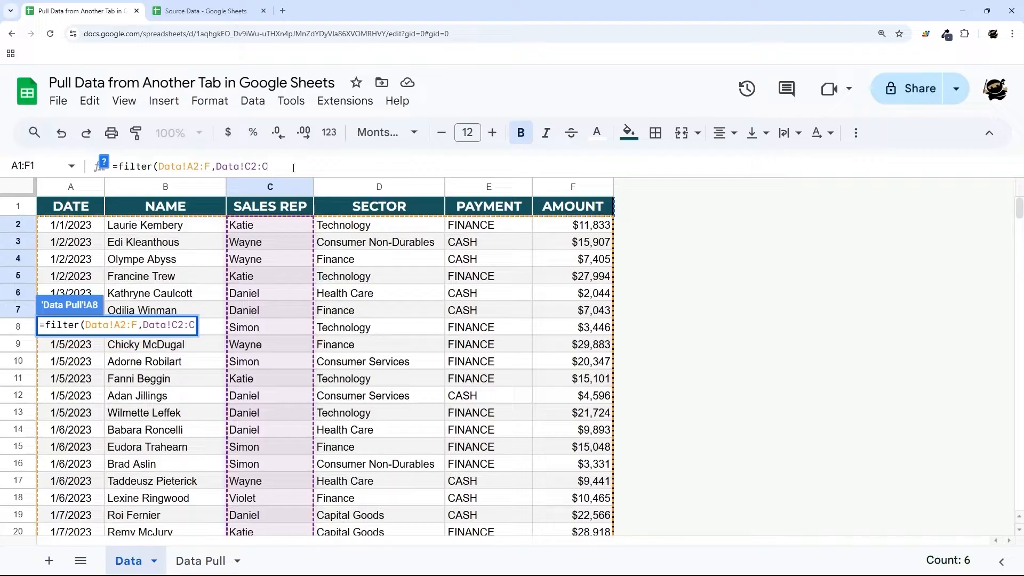
text(=")
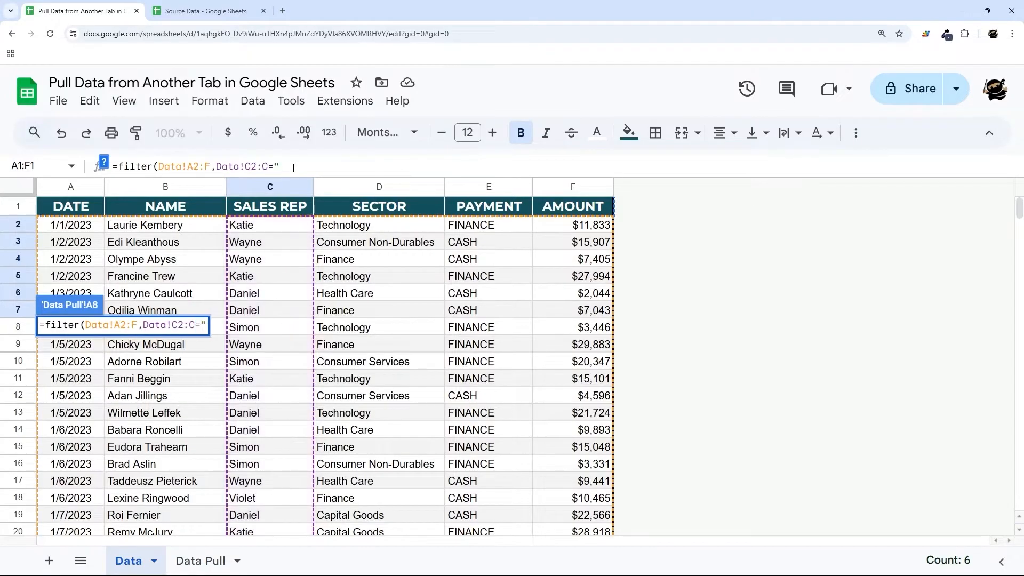
text(Katie"))
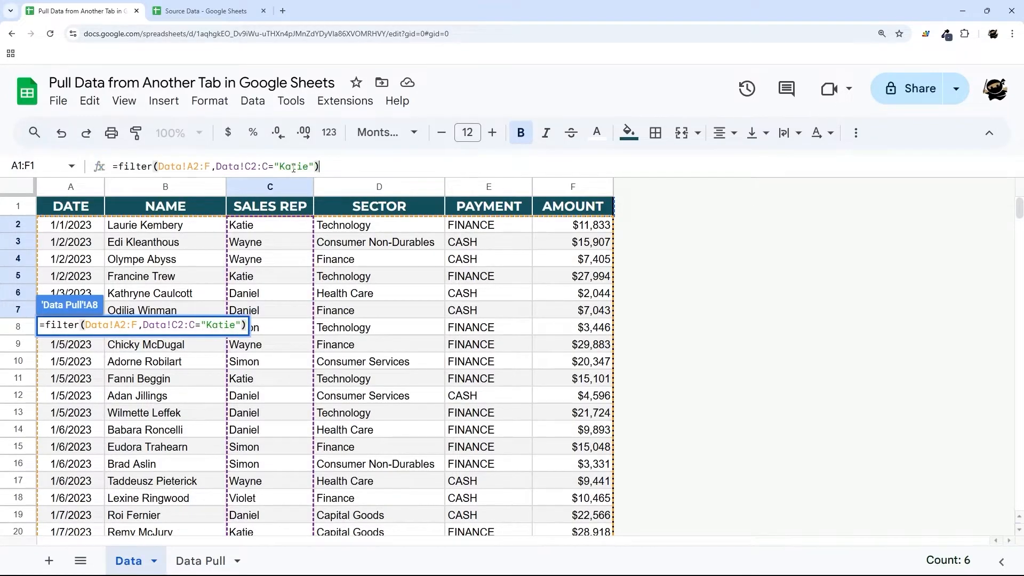
key(Return)
scroll(298, 313, down, 9)
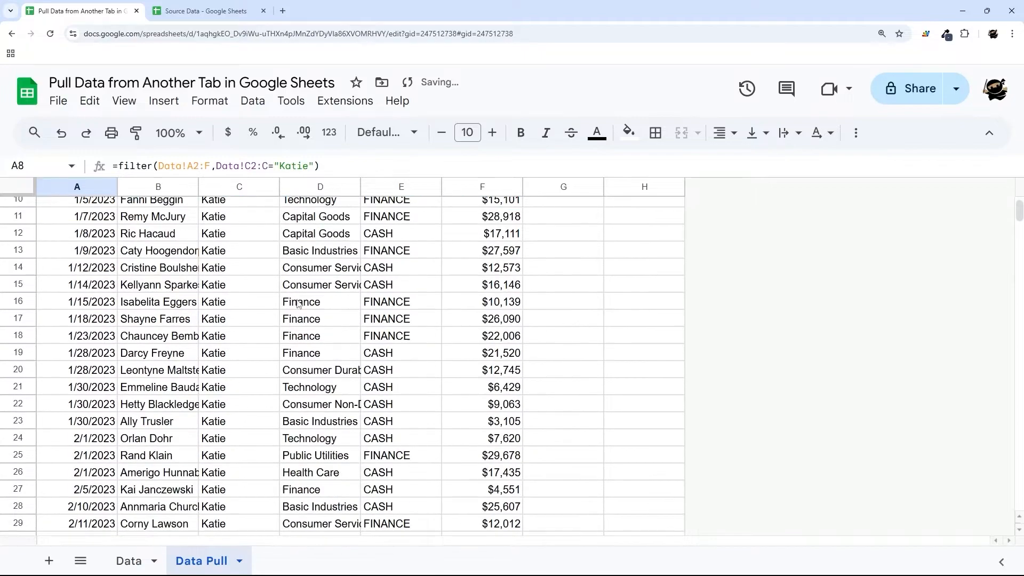
- Resize Data Pull columns to fit: widen B and D, narrow E, F and A
scroll(297, 313, down, 3)
scroll(249, 267, up, 12)
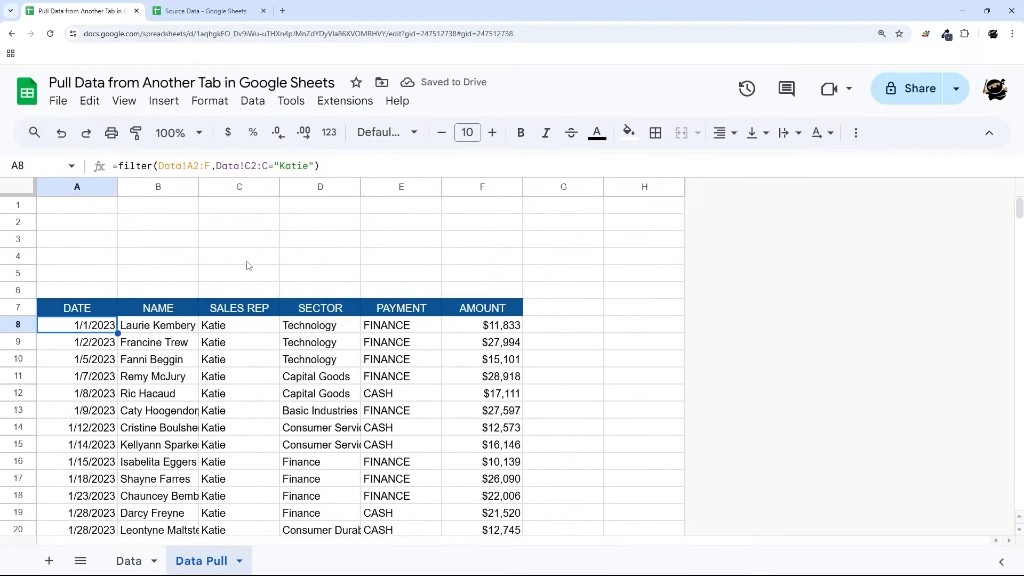
drag(198, 186, 233, 186)
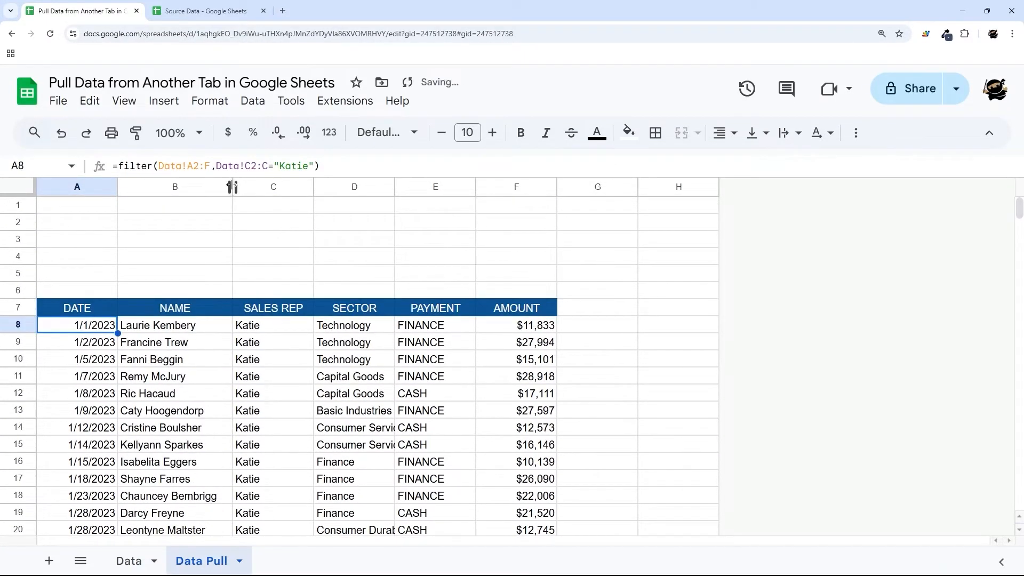
drag(395, 187, 441, 186)
drag(523, 186, 511, 187)
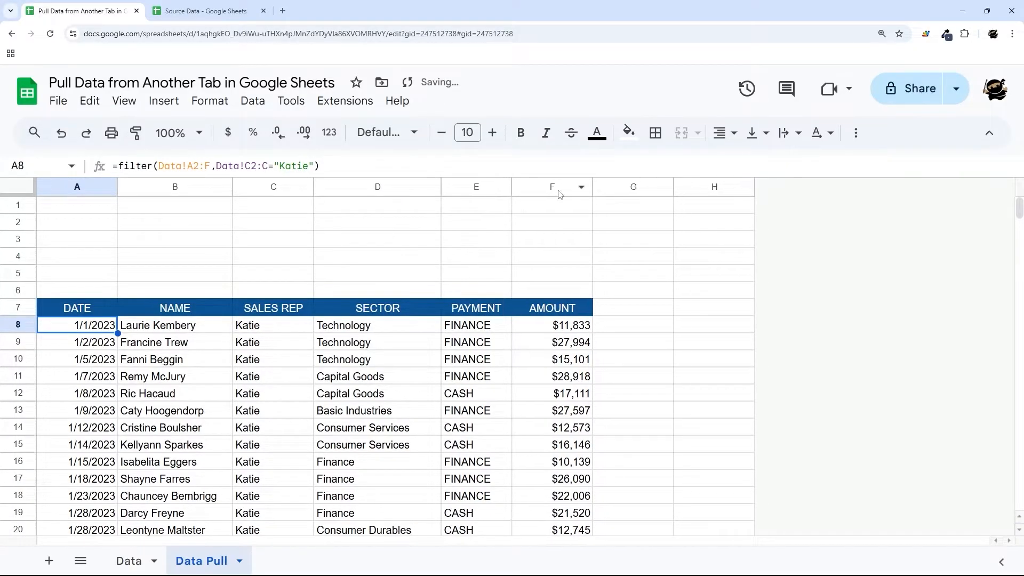
drag(592, 187, 573, 186)
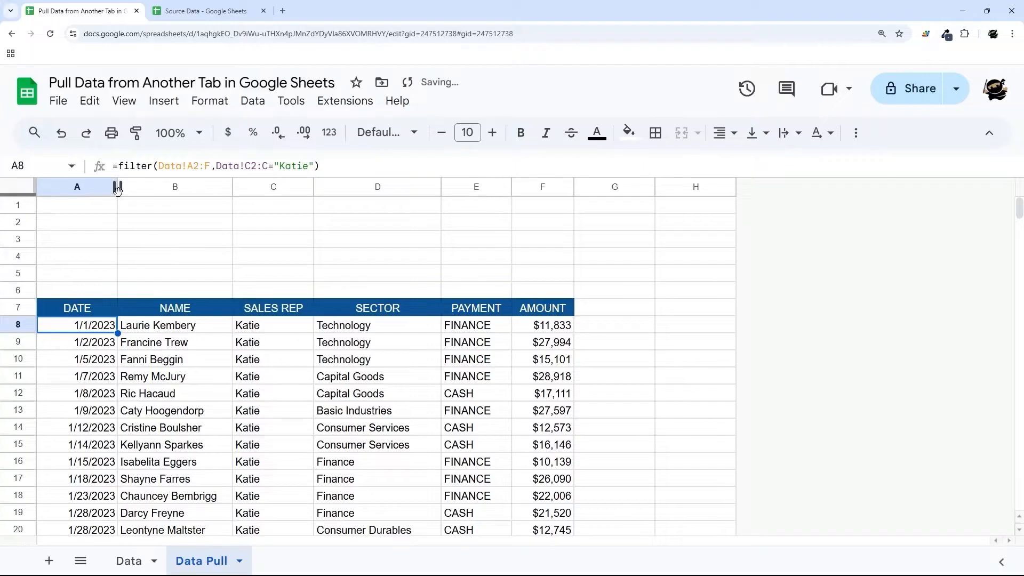
drag(116, 187, 99, 186)
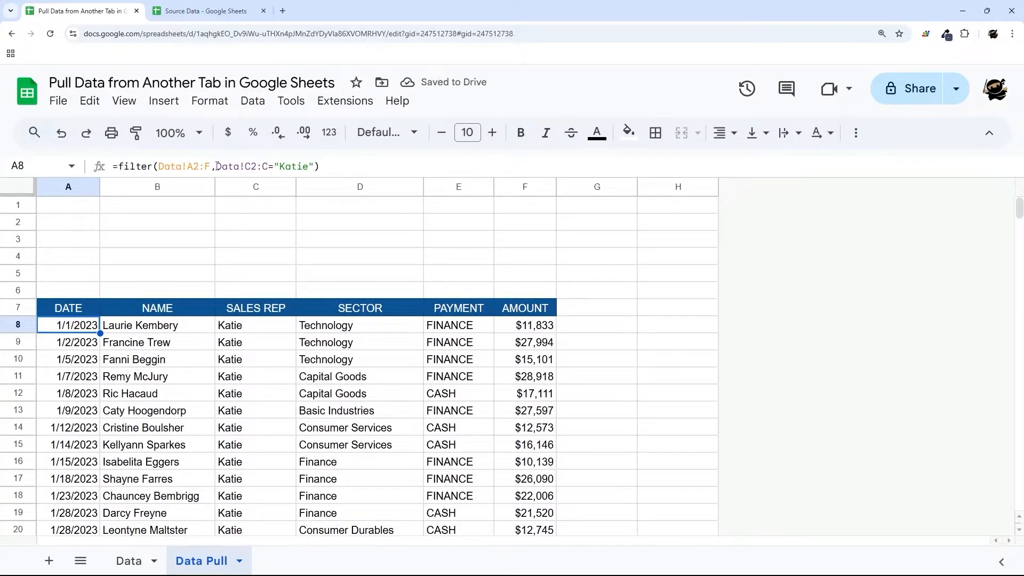
drag(217, 166, 270, 168)
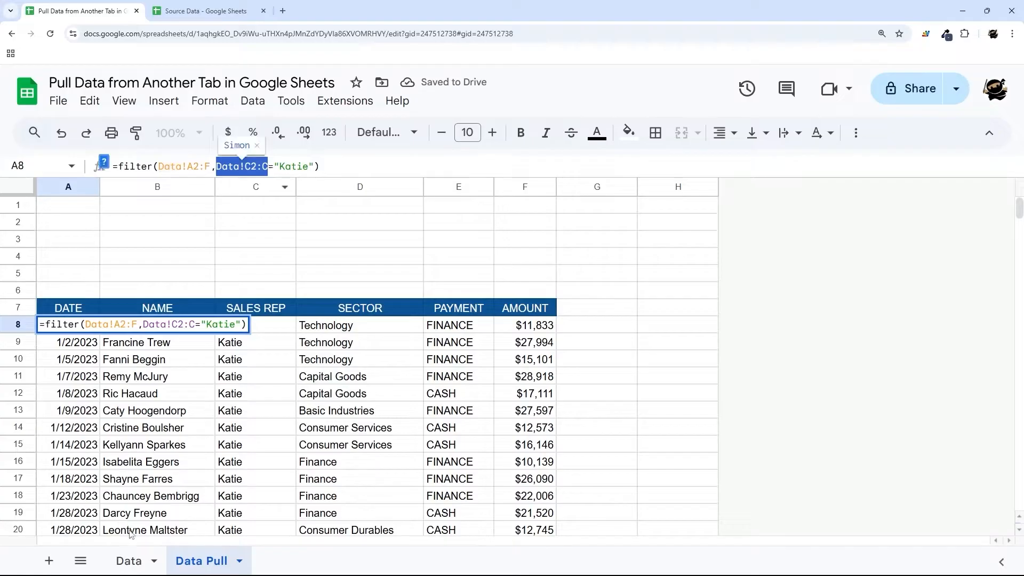
- Replace "Katie" with "Daniel" as the sales rep criterion in the A8 FILTER formula
drag(268, 166, 315, 165)
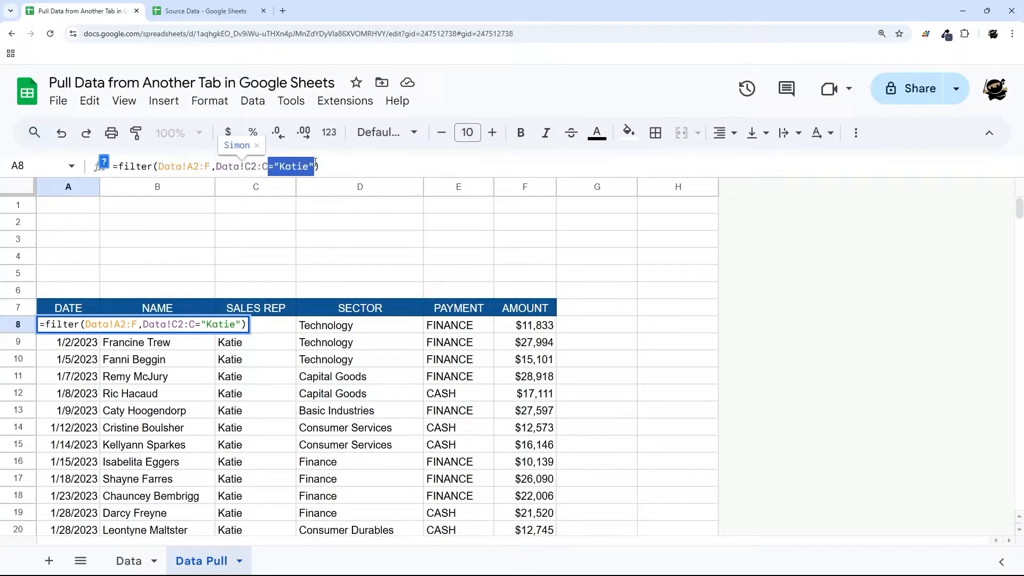
click(281, 167)
text(Daniel)
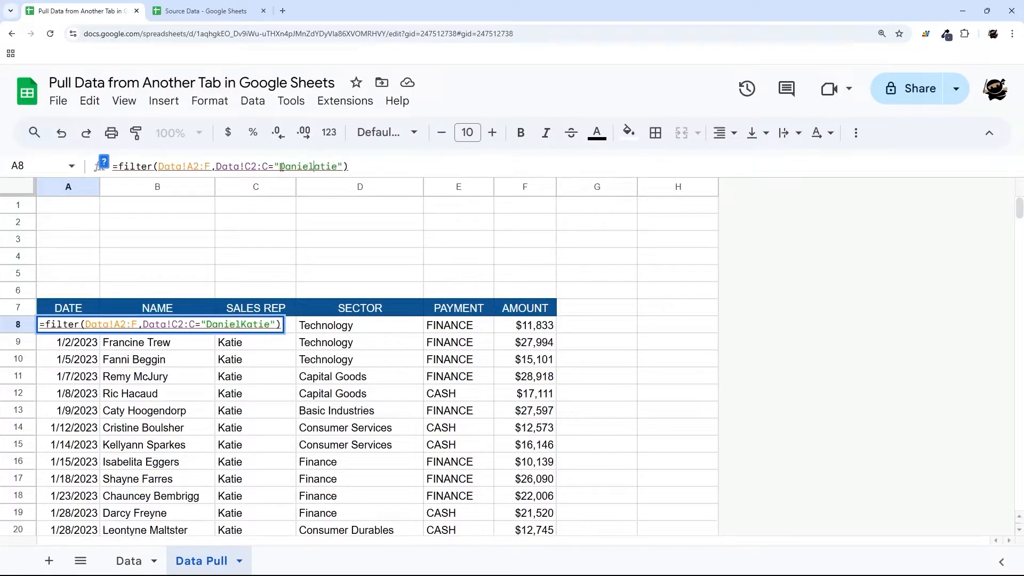
key(Delete)
key(Delete)
key(Delete)
key(Delete)
key(Delete)
key(End)
key(Return)
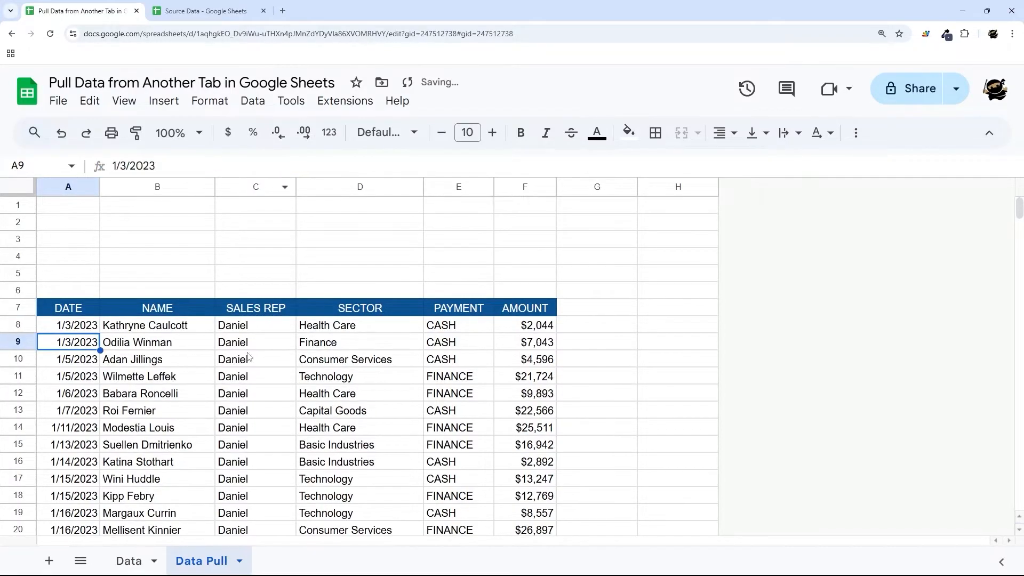
click(80, 329)
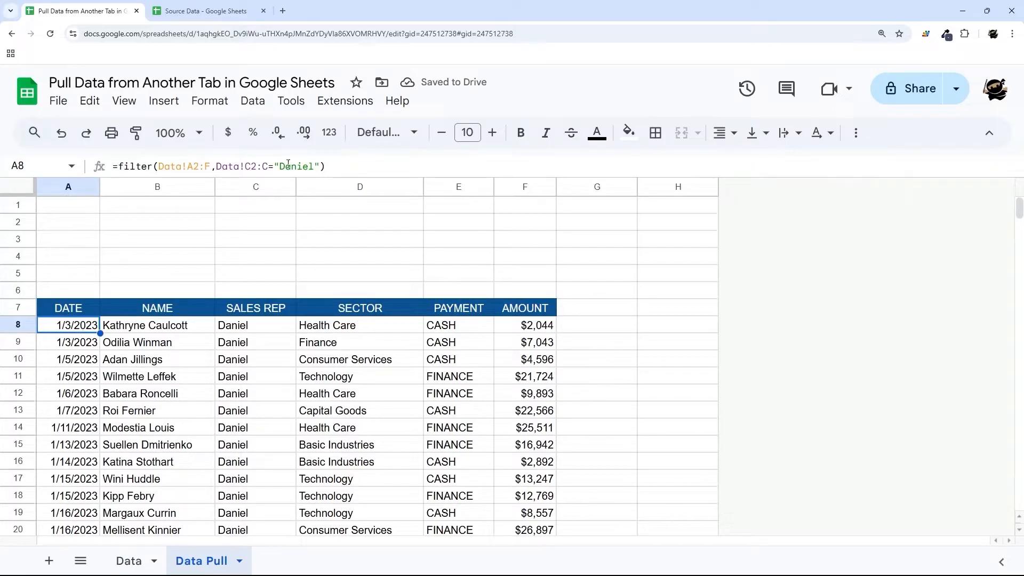
drag(268, 165, 322, 166)
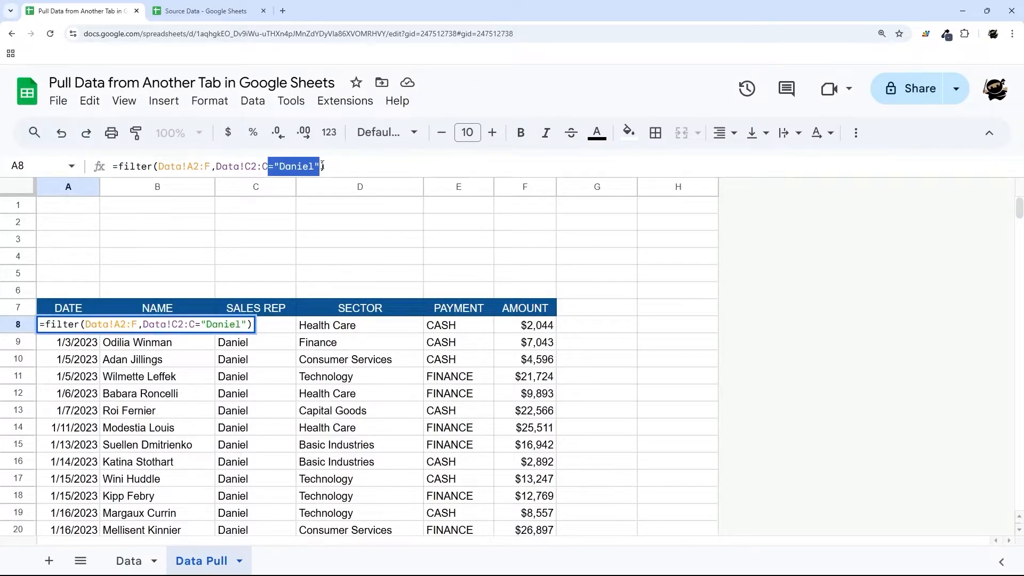
click(41, 229)
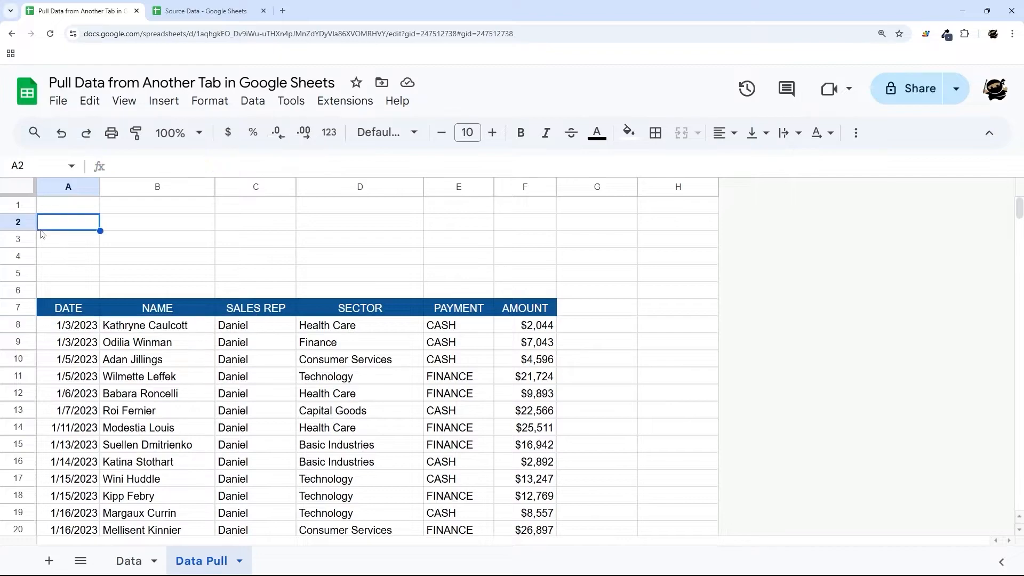
- Delete all Data sheet rows below the header row
click(121, 561)
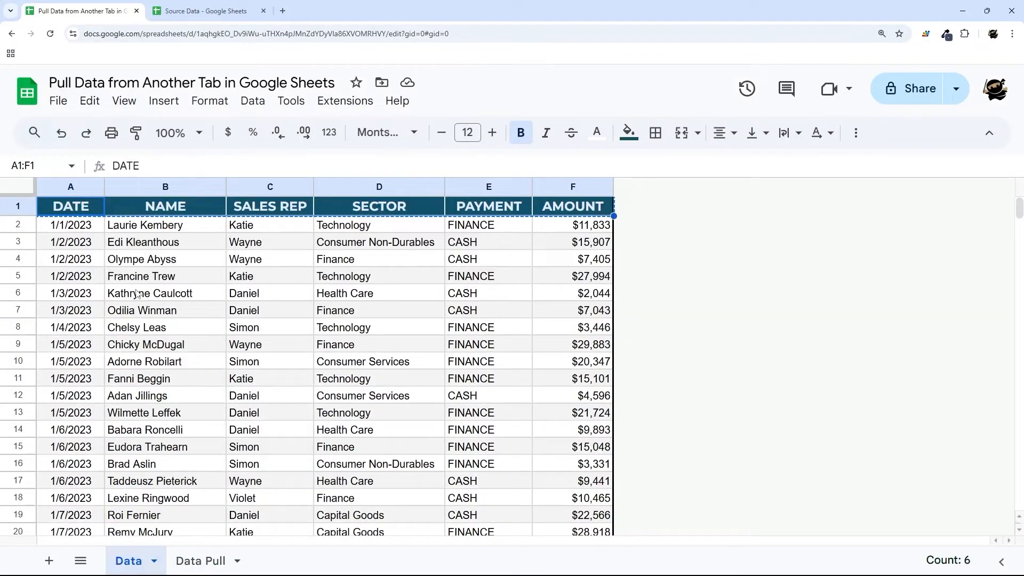
click(169, 277)
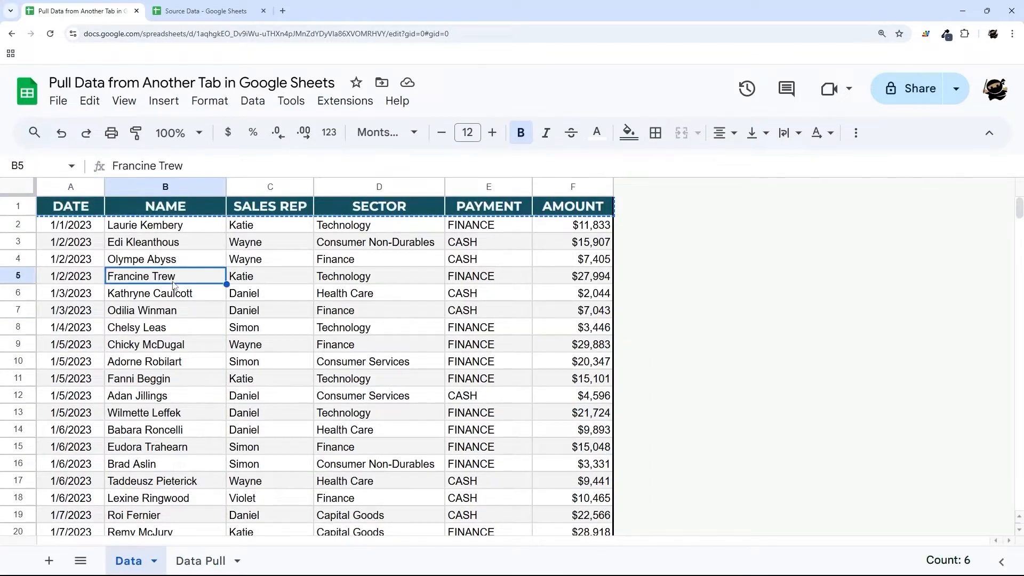
click(206, 12)
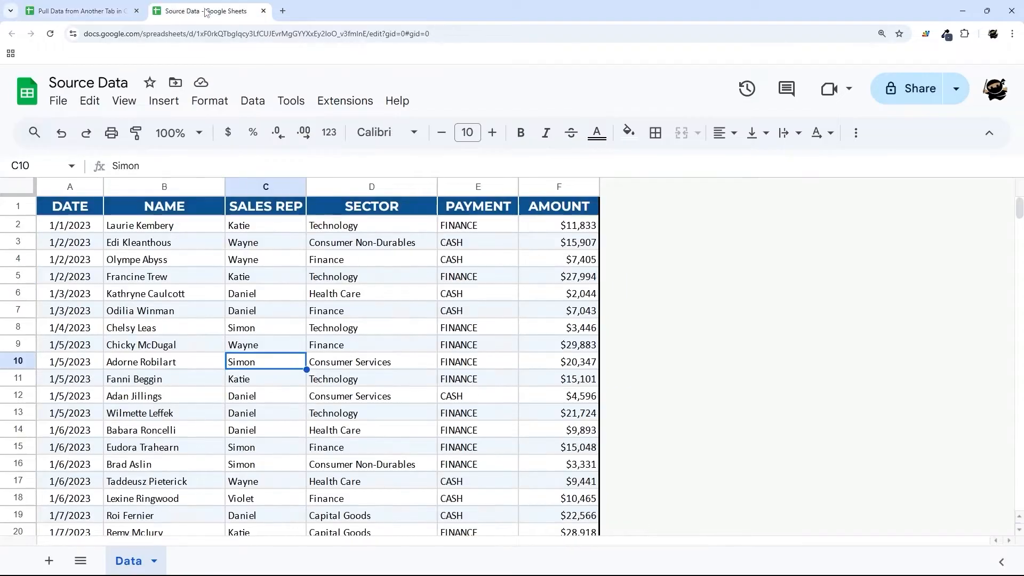
click(110, 15)
click(23, 188)
ctrl+click(23, 208)
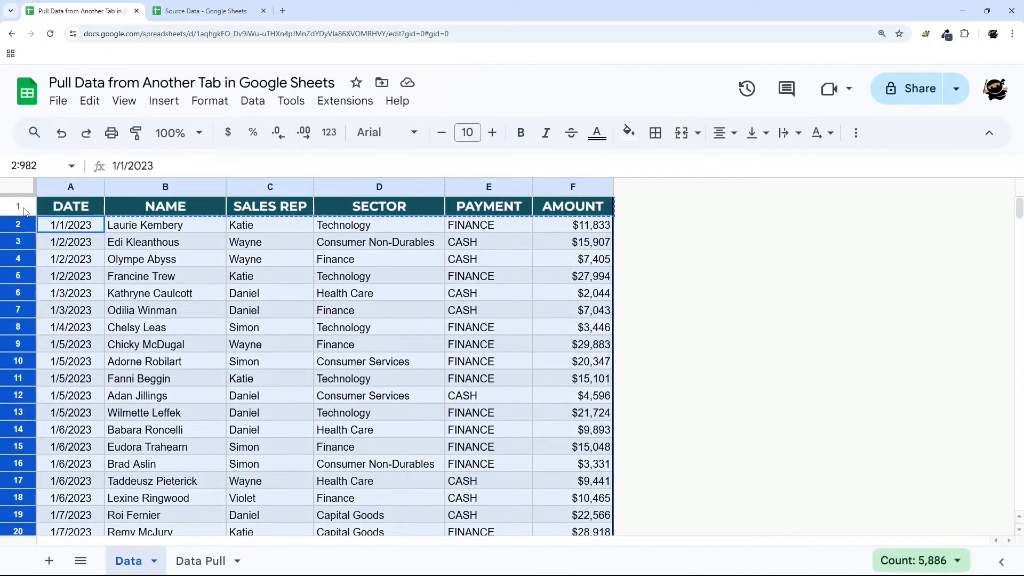
key(Delete)
click(98, 218)
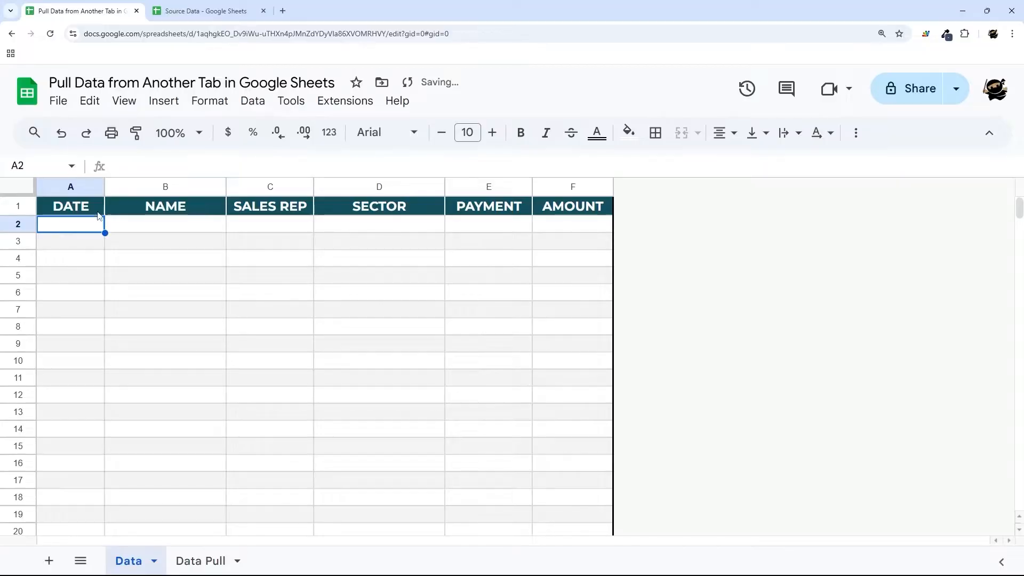
- Confirm Data Pull's A8 now shows #N/A, then open the Source Data spreadsheet
click(193, 11)
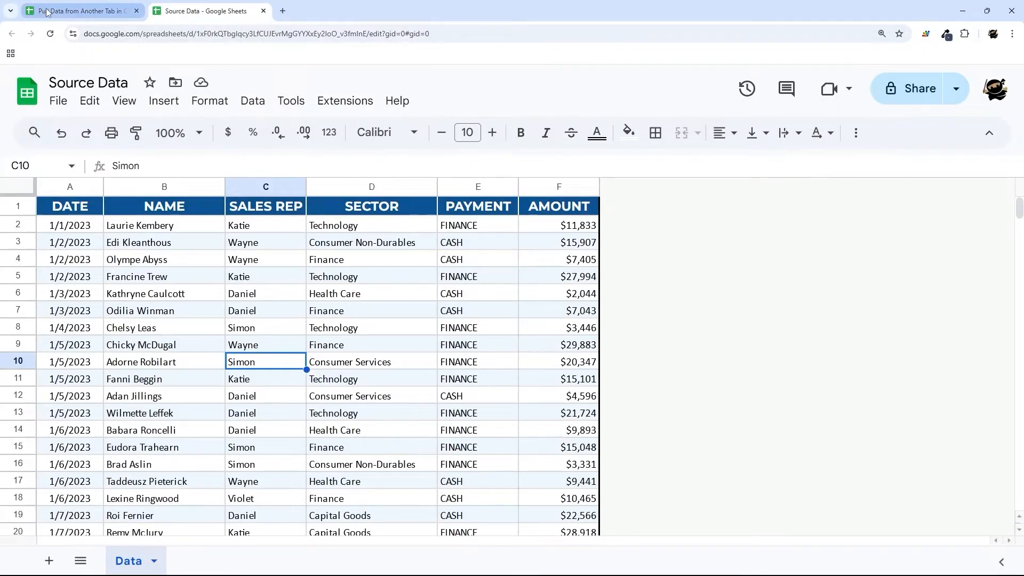
click(80, 11)
click(201, 561)
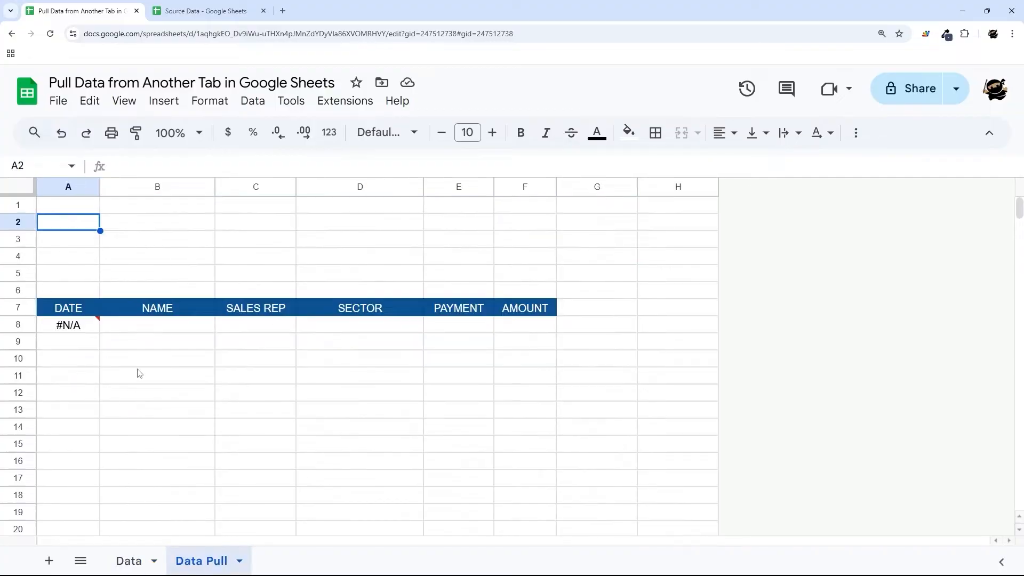
click(91, 324)
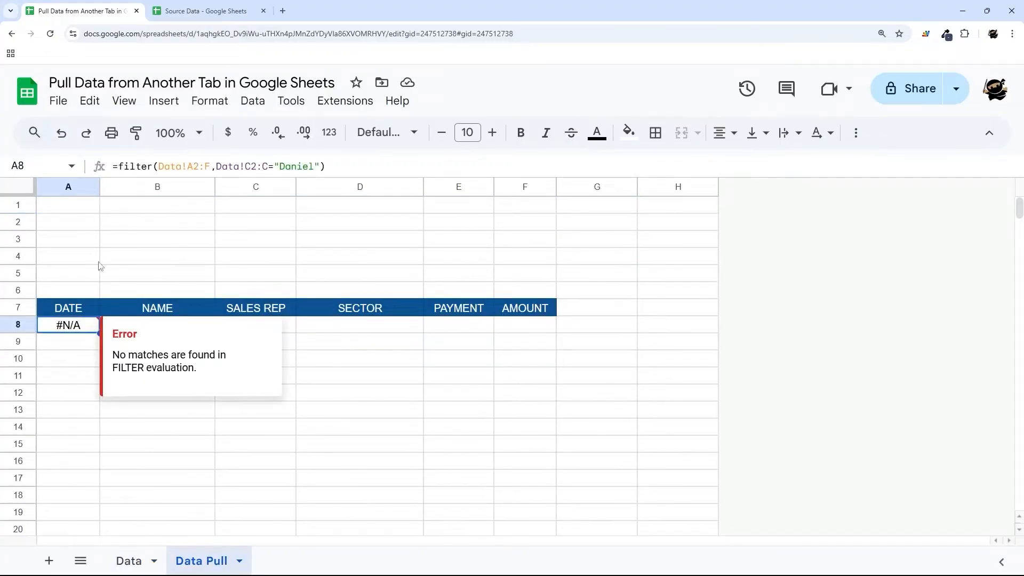
click(197, 11)
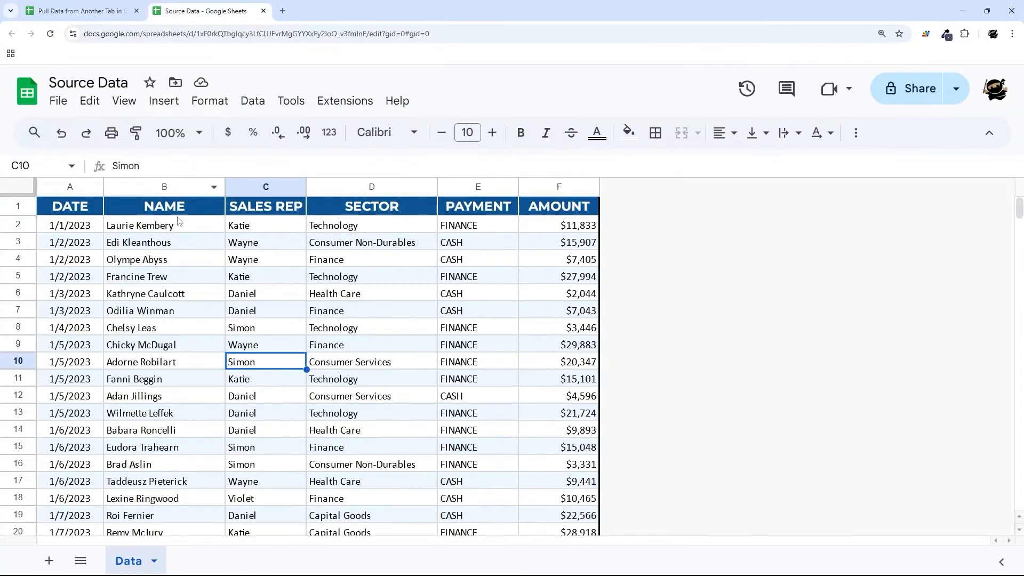
click(92, 17)
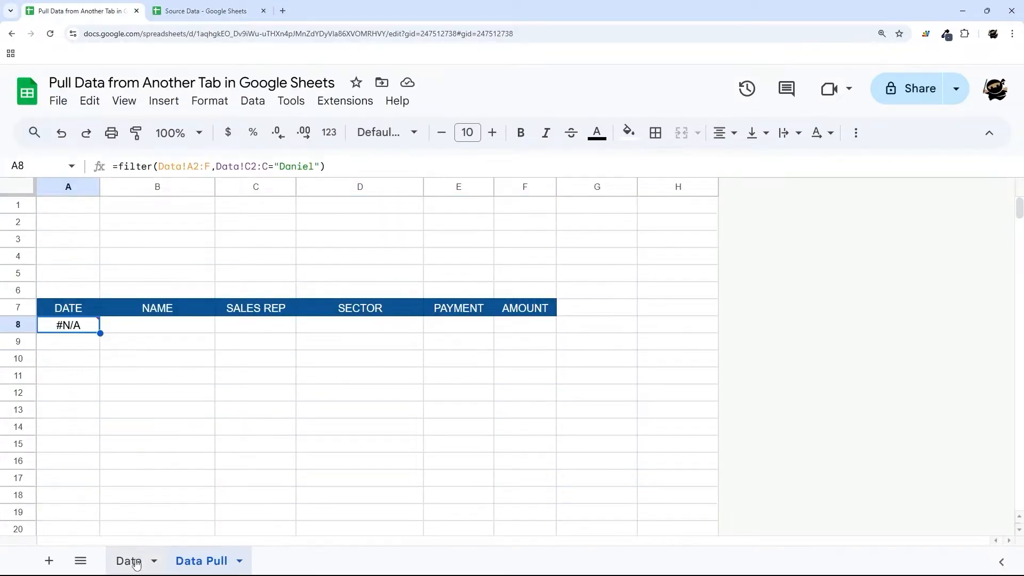
click(133, 560)
click(78, 231)
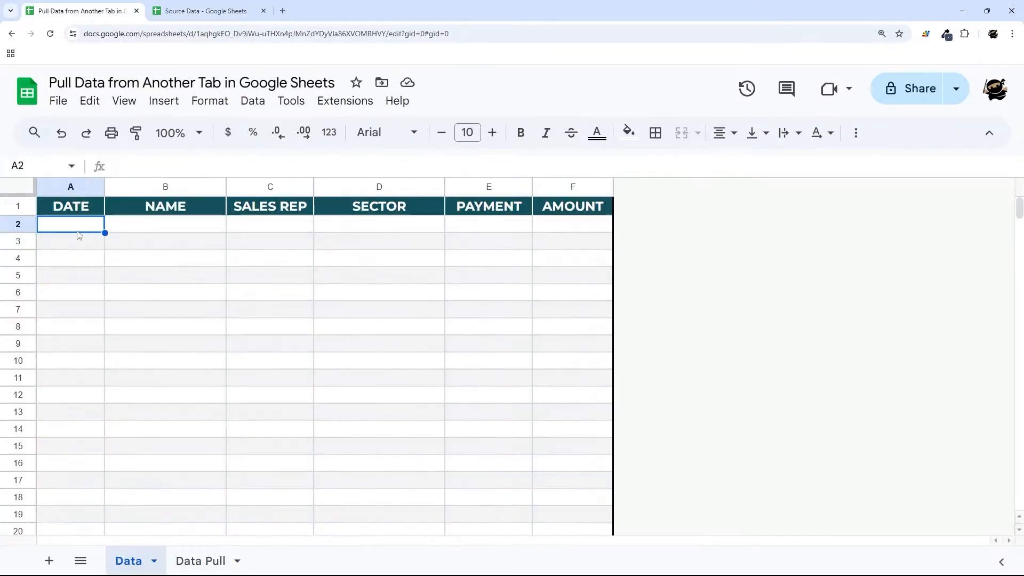
drag(77, 234, 537, 432)
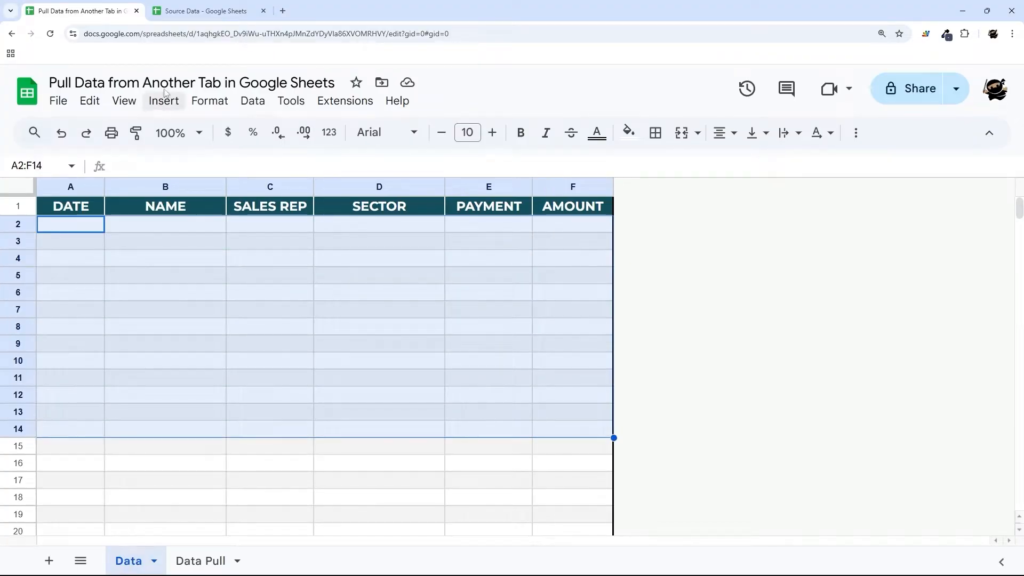
click(195, 17)
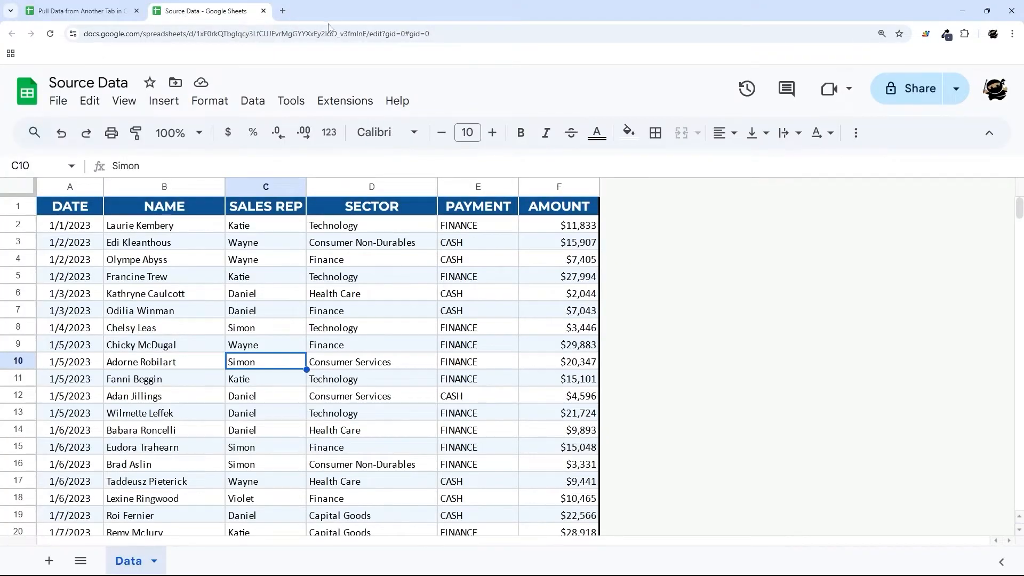
- Copy the Source Data spreadsheet's URL from the address bar
drag(365, 33, 197, 33)
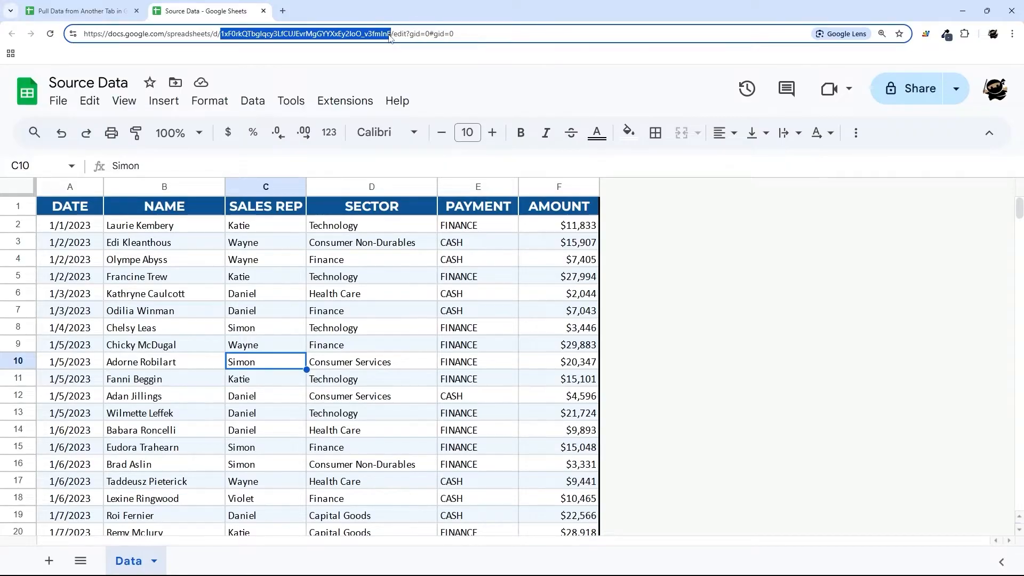
click(283, 37)
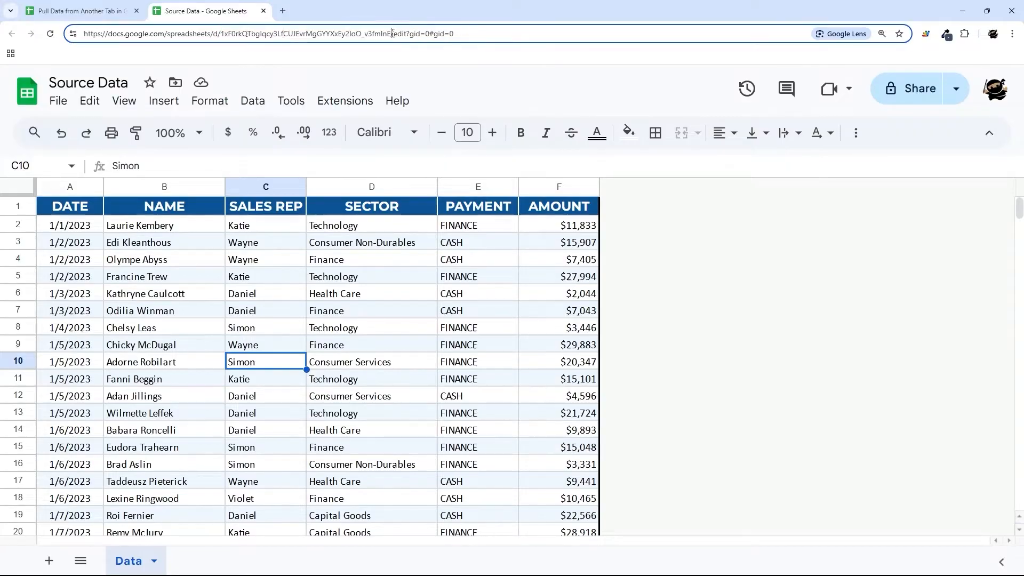
drag(391, 33, 73, 40)
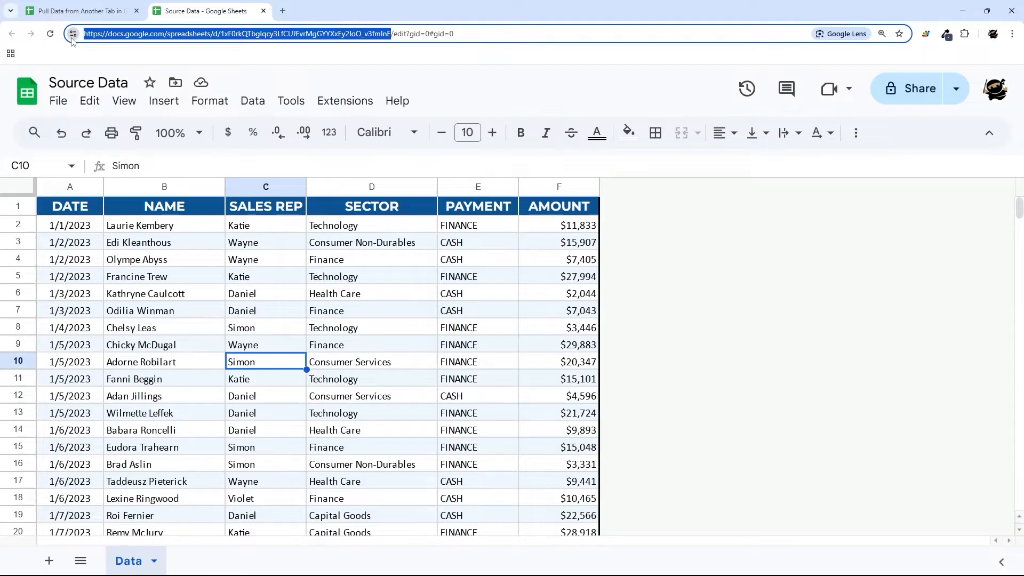
click(99, 11)
- Enter =importrange with the Source Data URL and "Data!A2:F" in Data sheet A2
click(91, 227)
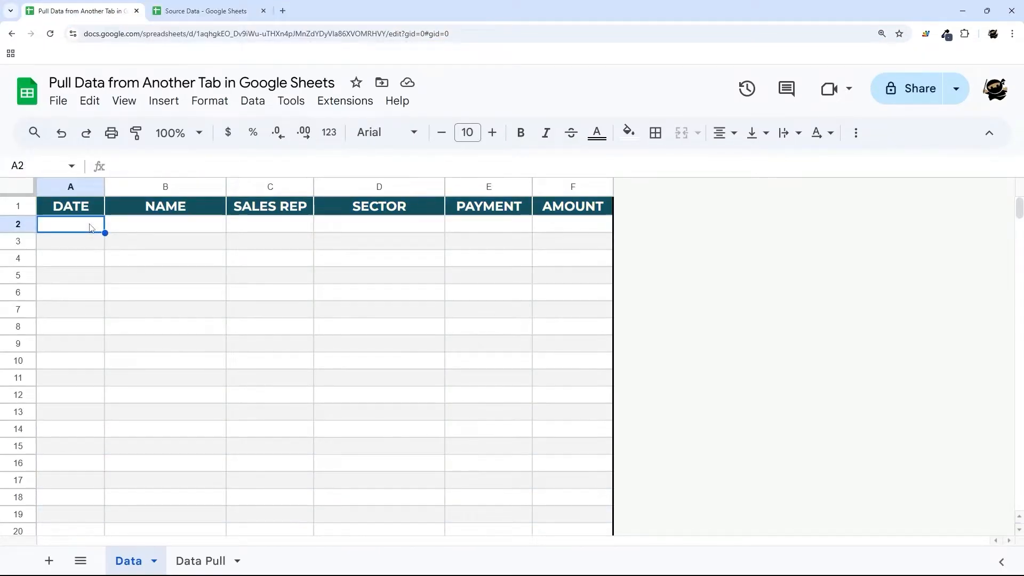
text(=importrang)
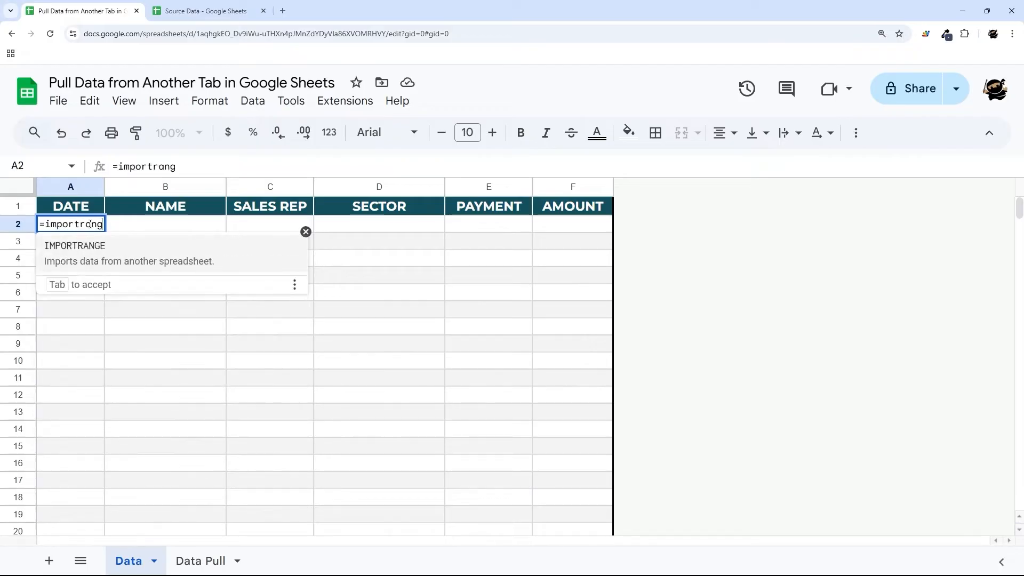
text(e(")
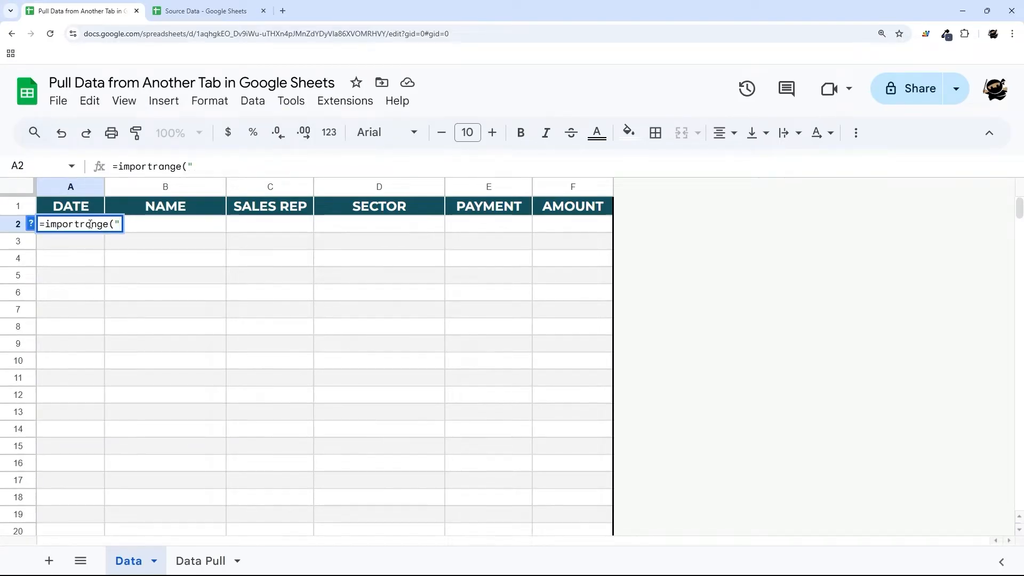
text(")
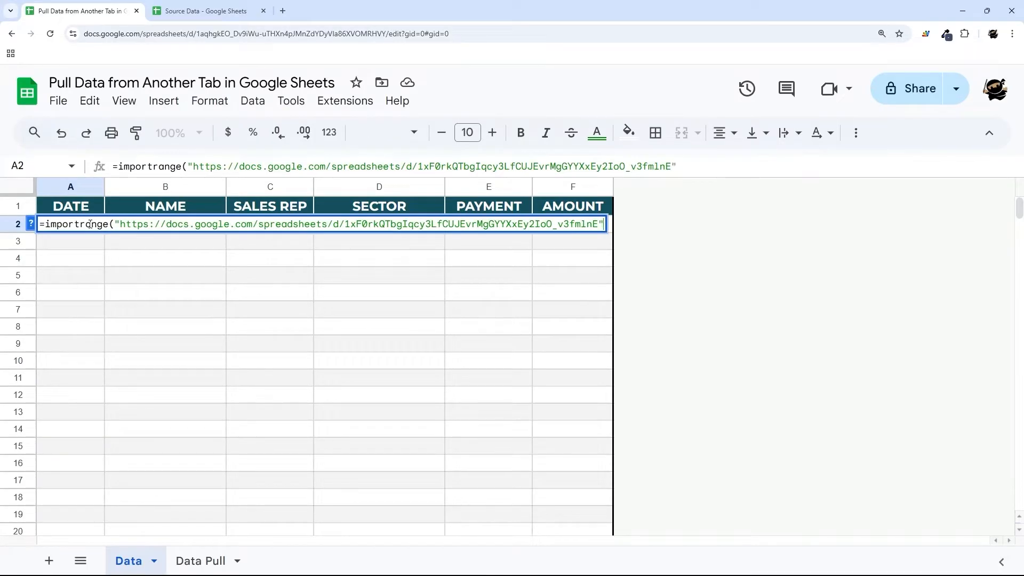
text(,)
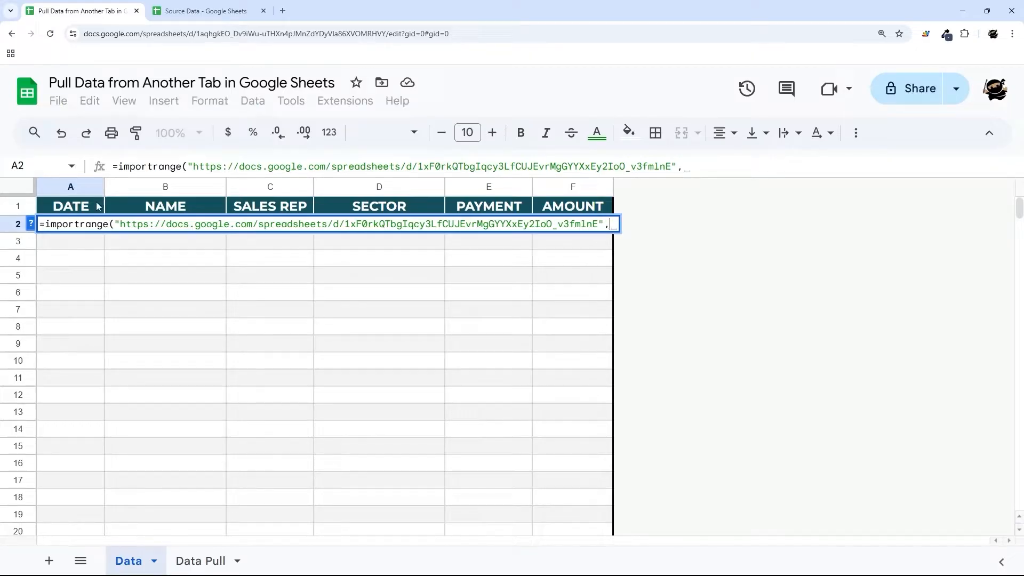
click(187, 12)
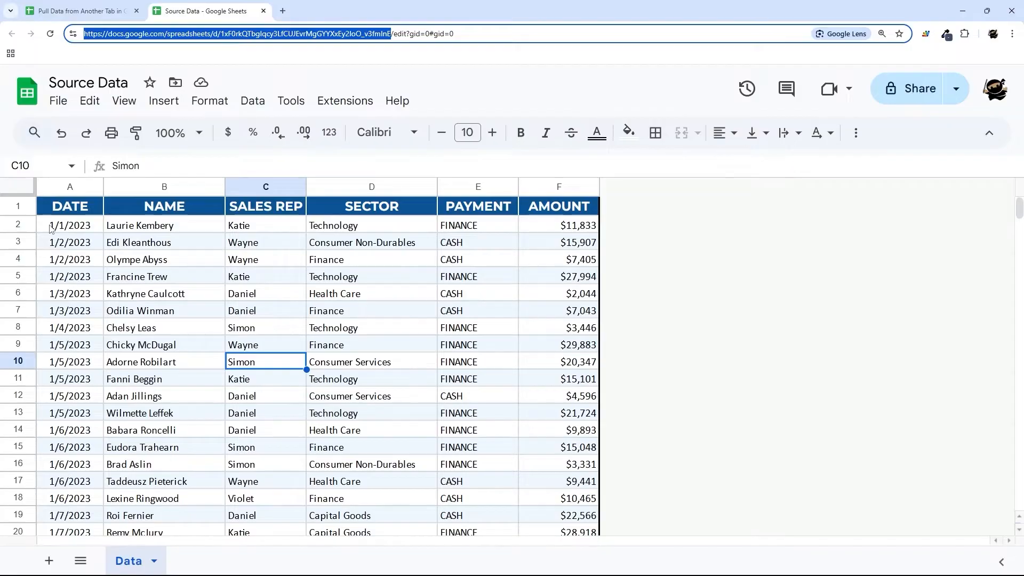
click(80, 11)
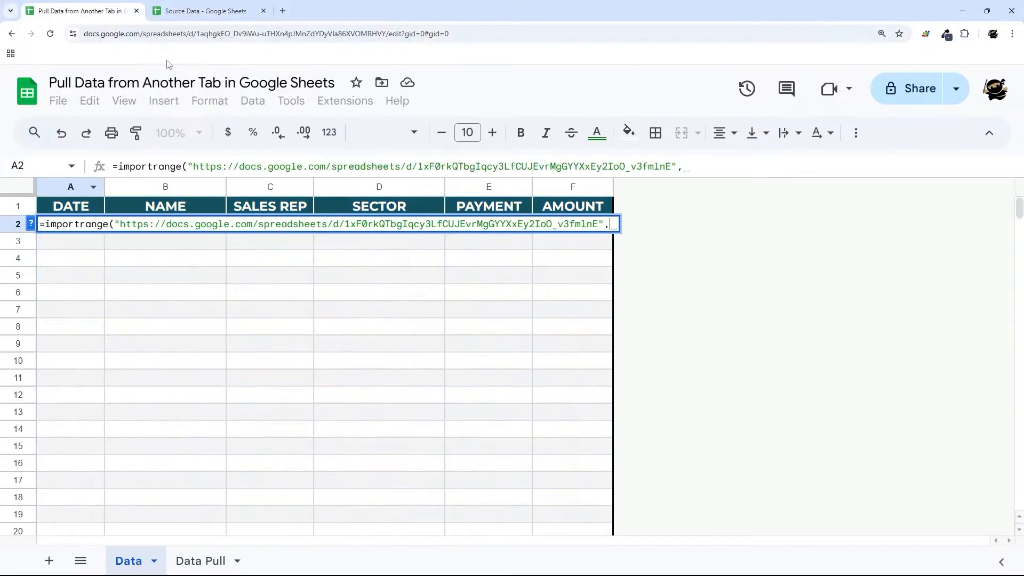
click(698, 166)
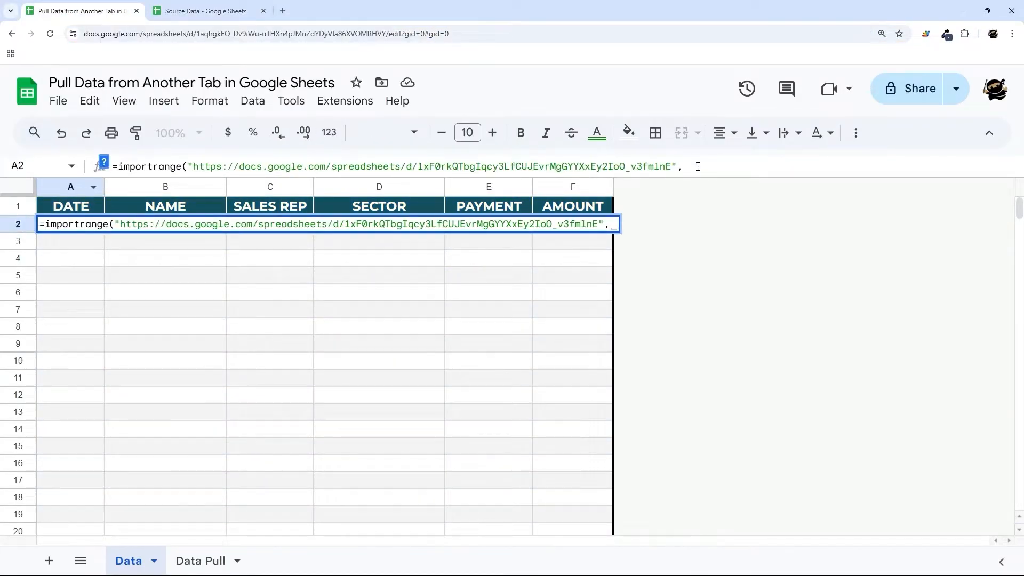
text("Data!A)
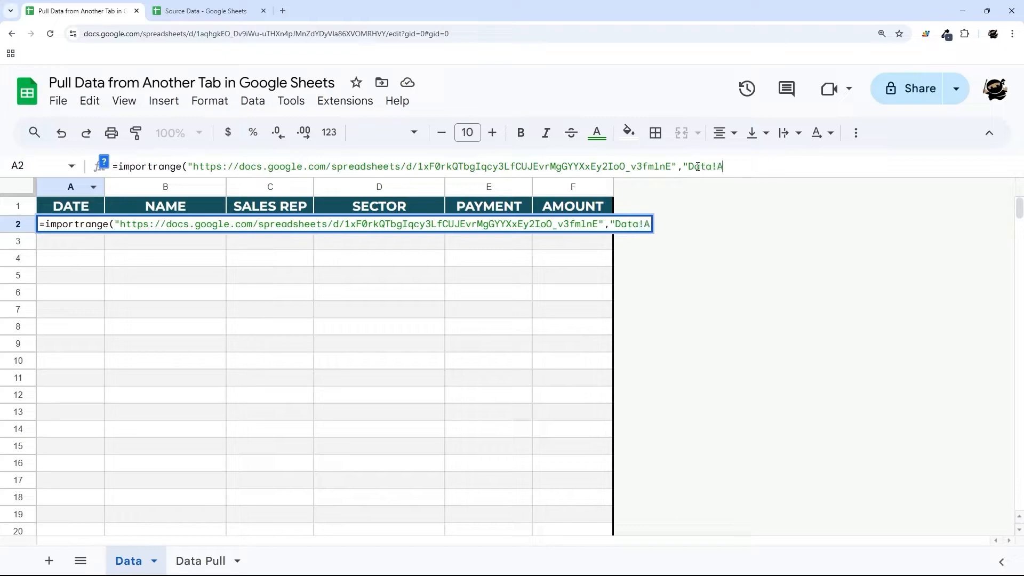
text(2:F"))
key(Return)
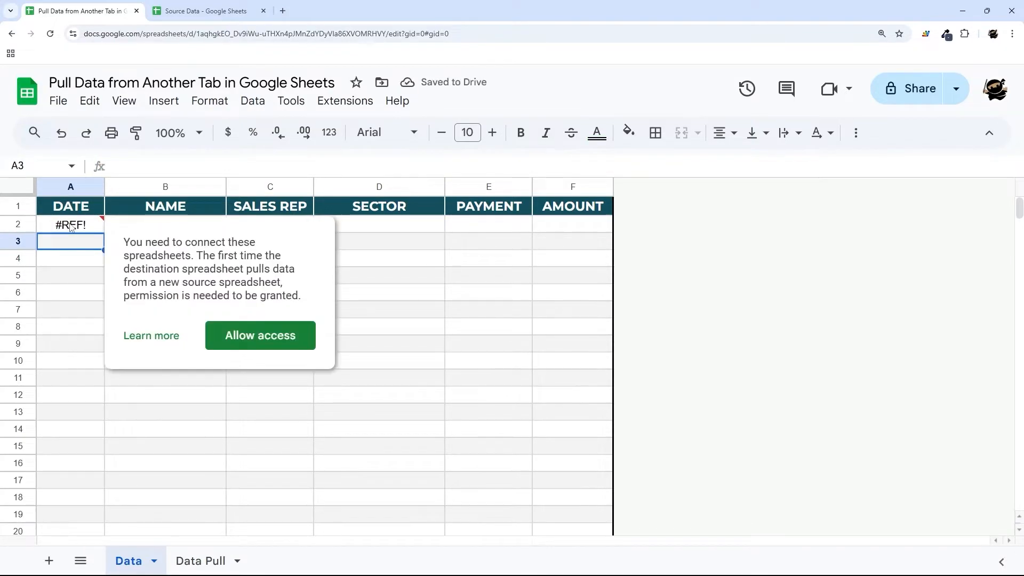
- Allow A2's IMPORTRANGE to access the Source Data spreadsheet
click(72, 227)
click(230, 341)
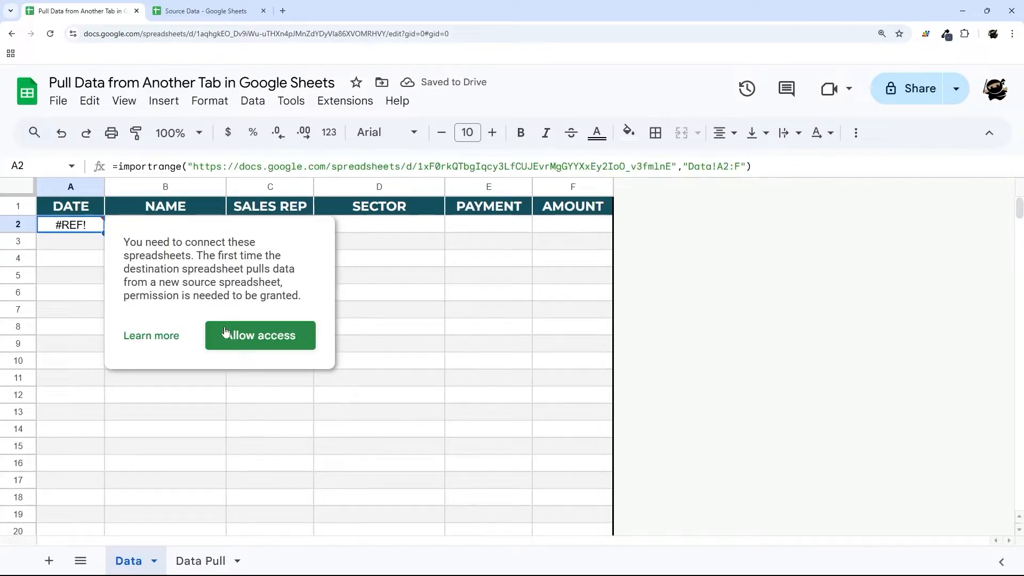
click(197, 8)
click(102, 12)
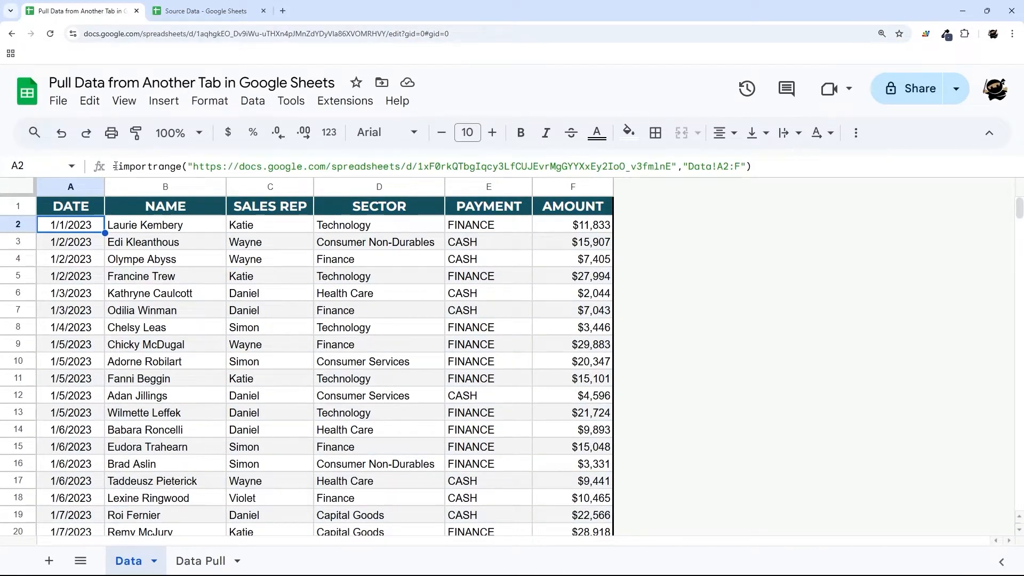
drag(115, 166, 800, 162)
key(Escape)
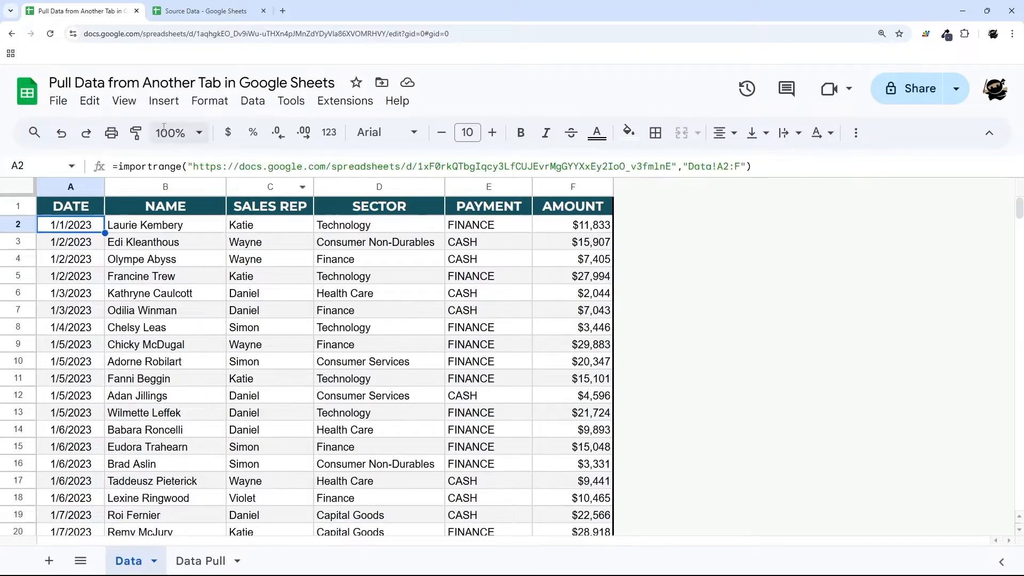
- Close the Source Data spreadsheet and undo the IMPORTRANGE to keep static values
click(198, 11)
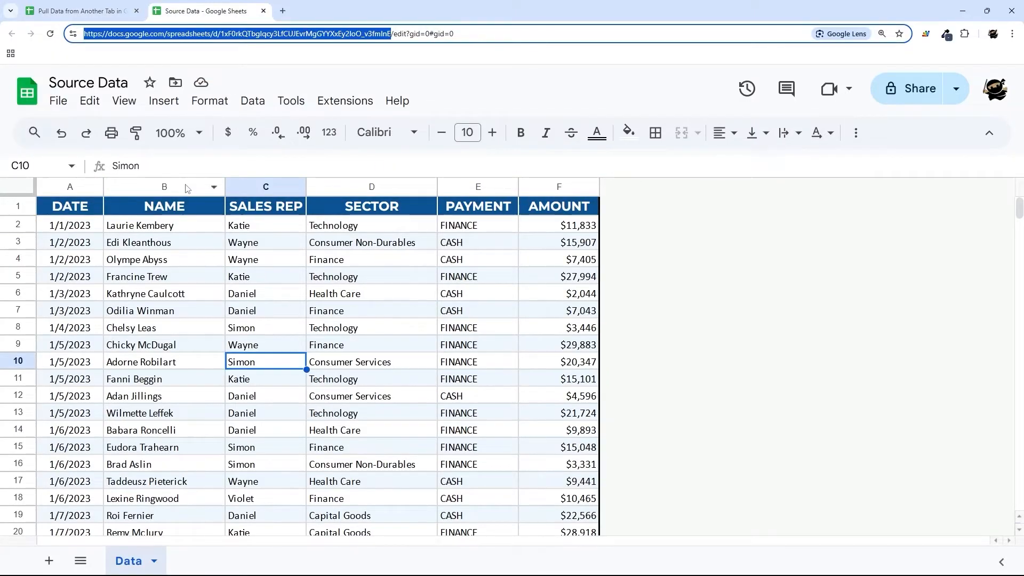
click(83, 16)
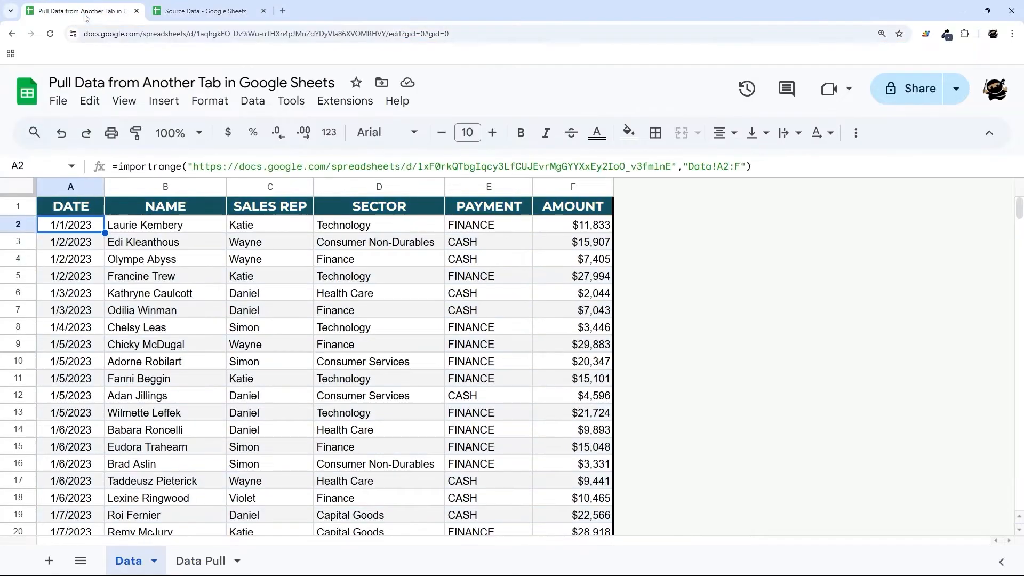
click(264, 12)
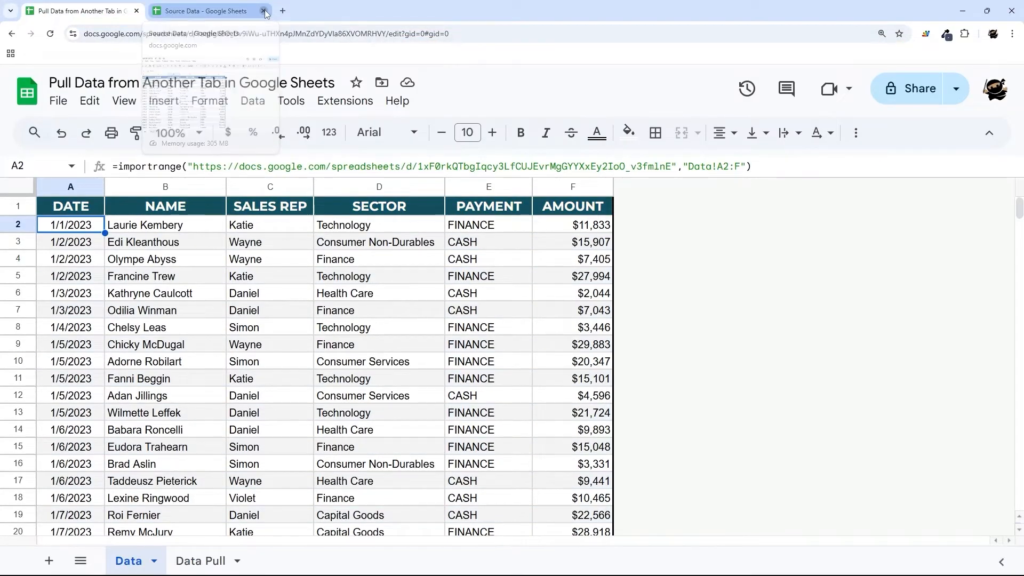
click(247, 436)
key(ctrl+z)
key(ctrl+z)
click(85, 227)
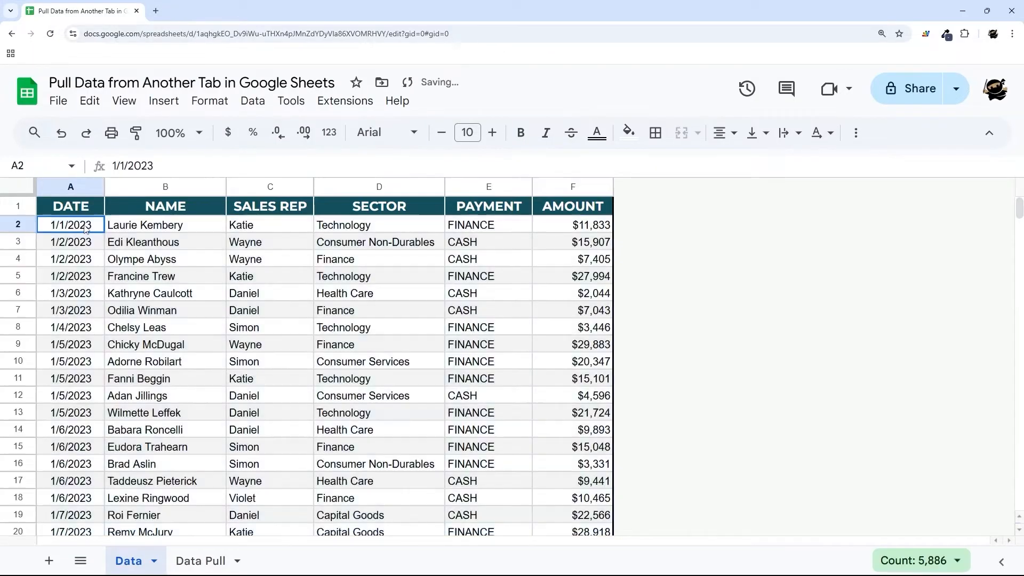
- Review Data Pull, then select Data sheet rows 2–982, excluding the header row
click(222, 558)
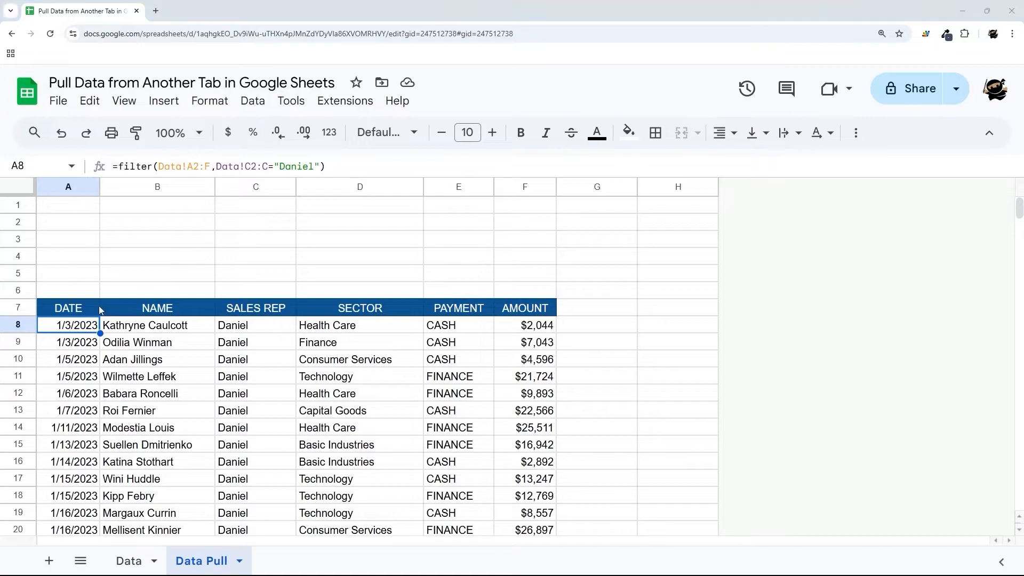
click(128, 560)
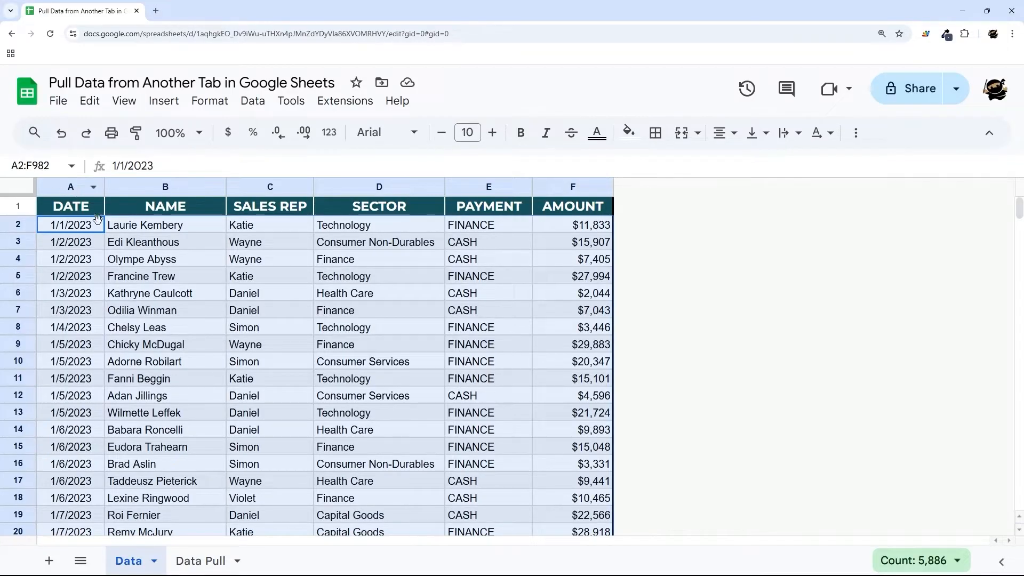
click(123, 243)
click(11, 190)
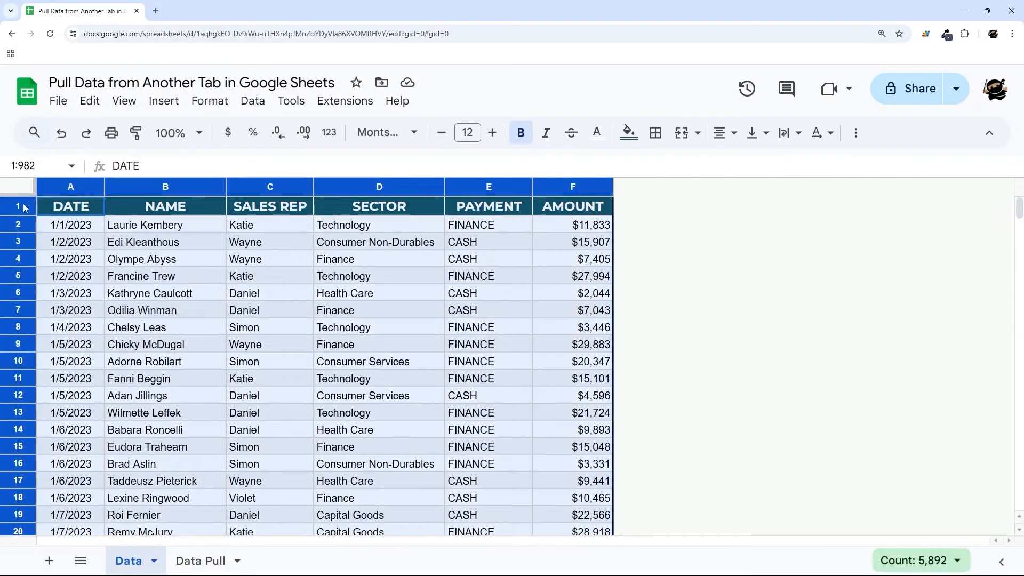
ctrl+click(24, 207)
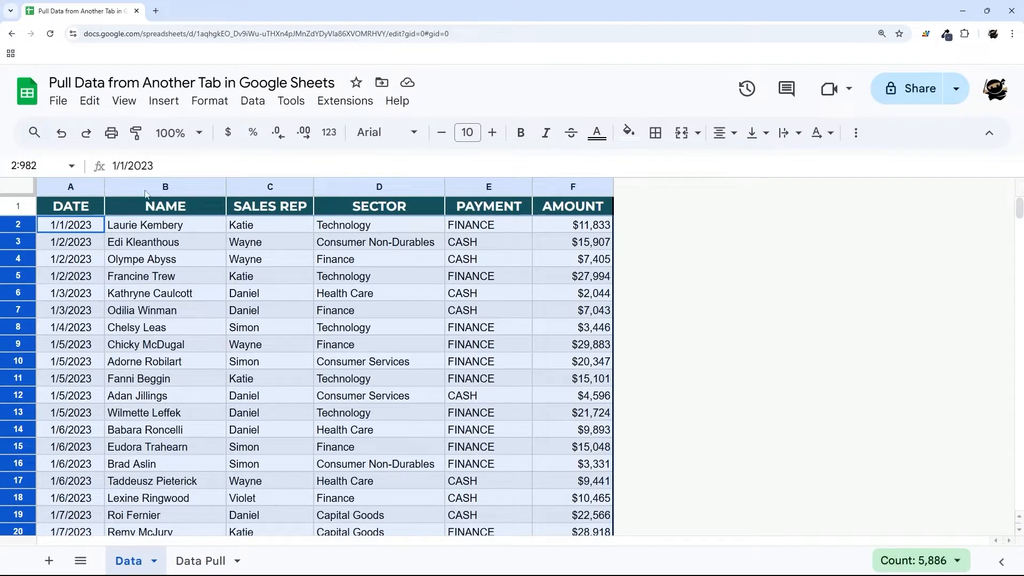
- Define a named range 'Data' spanning Data!A2:F982, the sales table without its header row
click(252, 101)
click(319, 337)
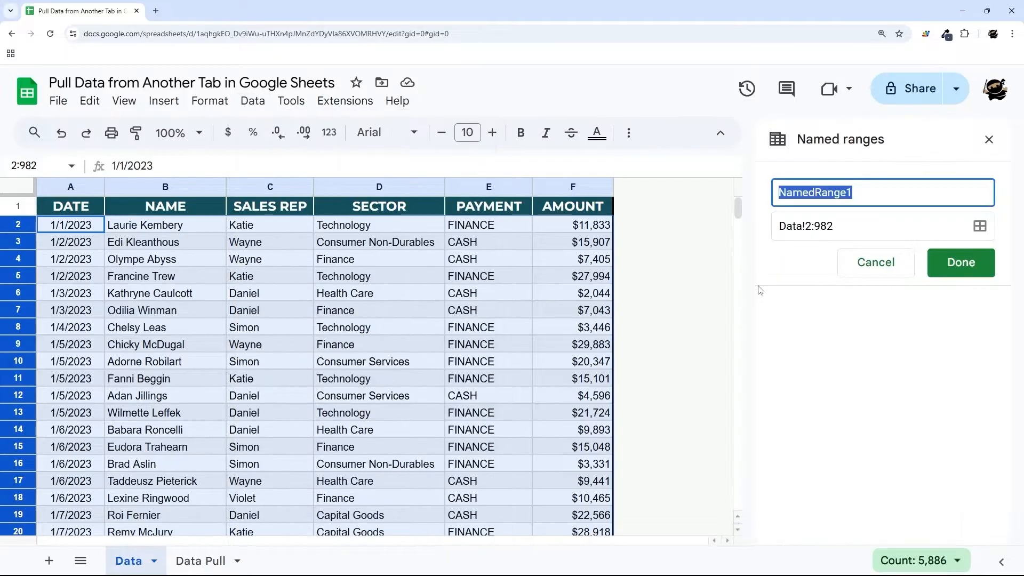
text(Data)
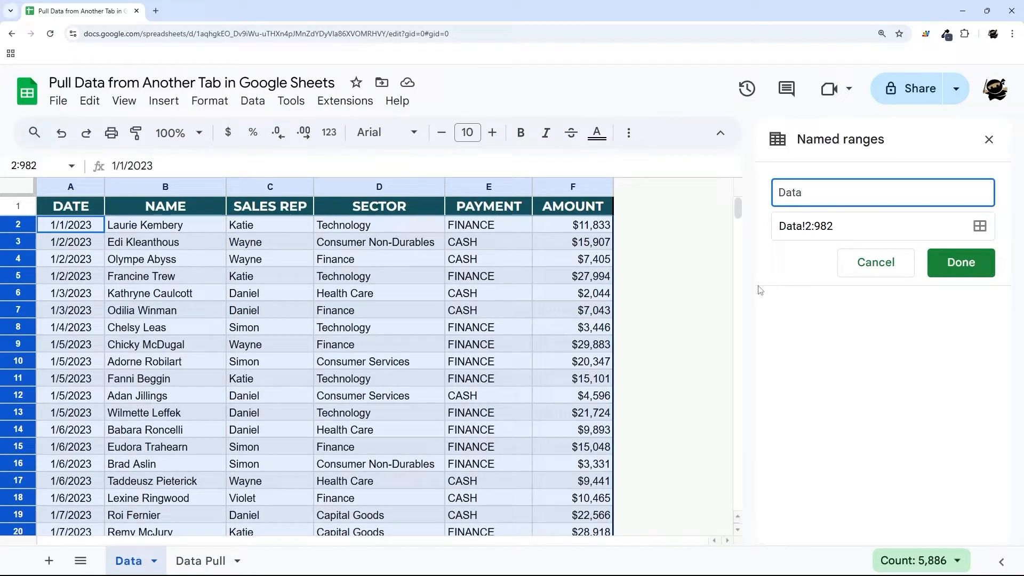
click(807, 225)
text(A)
key(Right)
key(Right)
text(F)
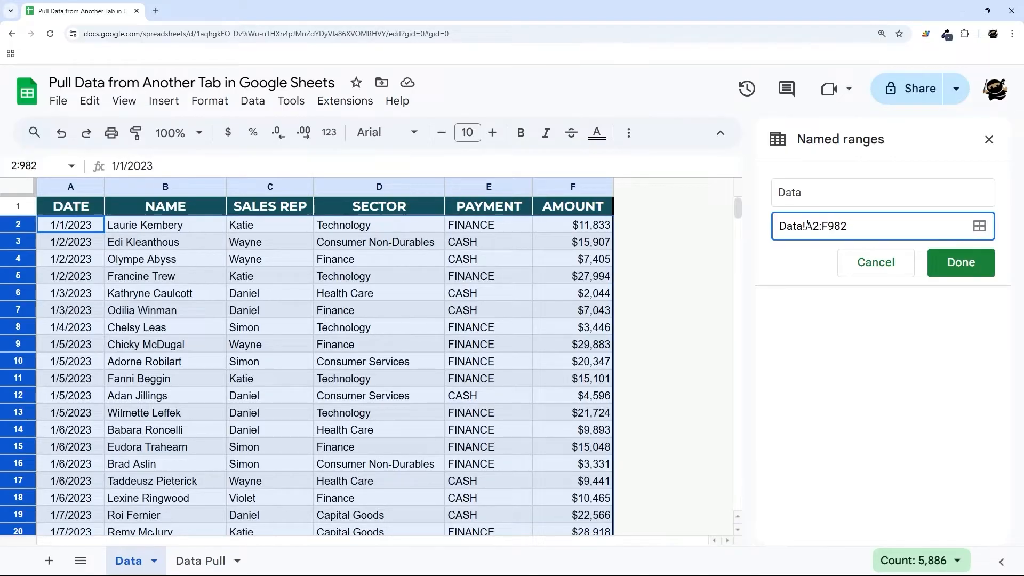
click(962, 261)
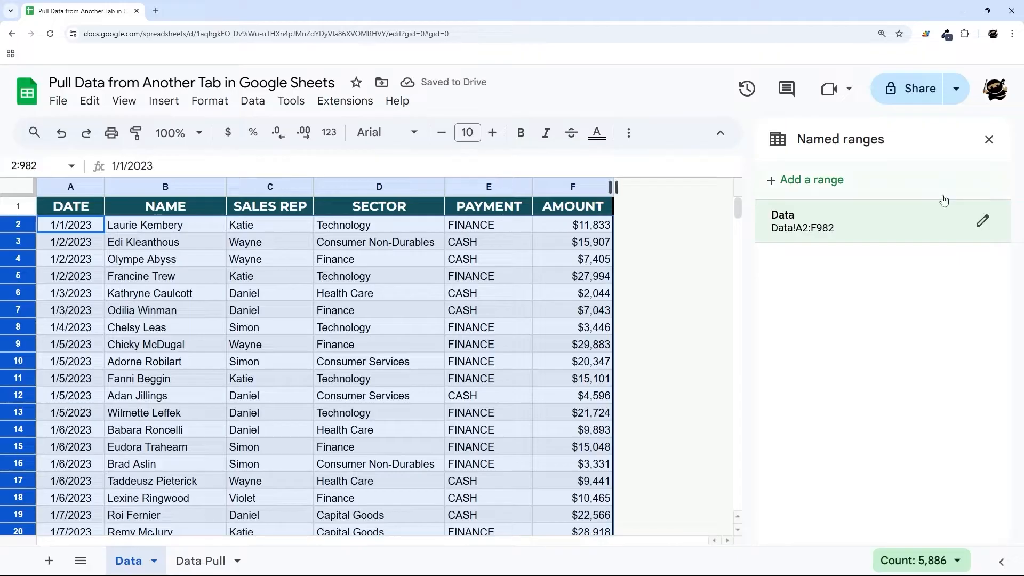
click(989, 140)
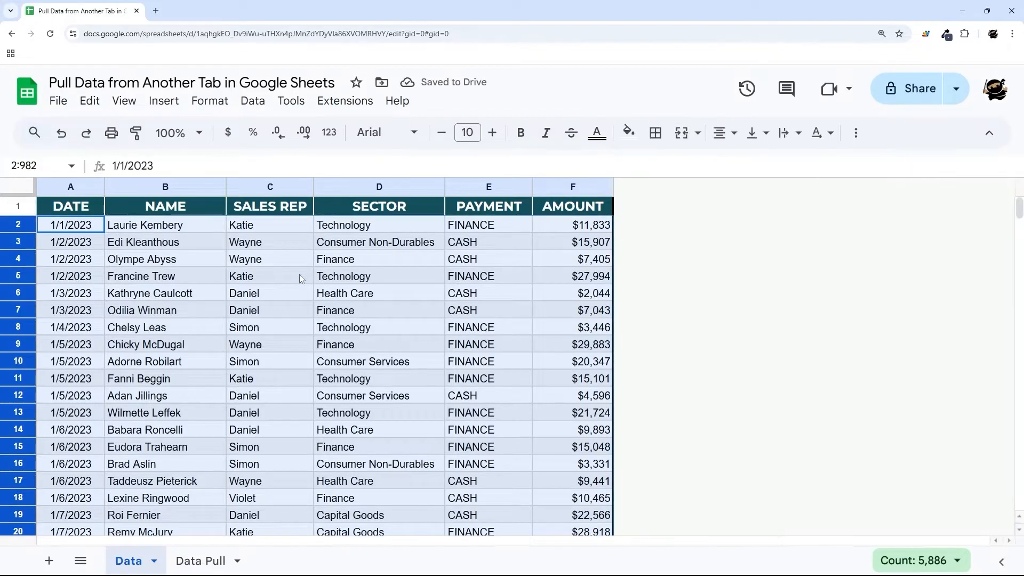
- Name the sales rep cells in column C (rows 2–982) Sales_Rep using the Name box
click(299, 274)
click(276, 187)
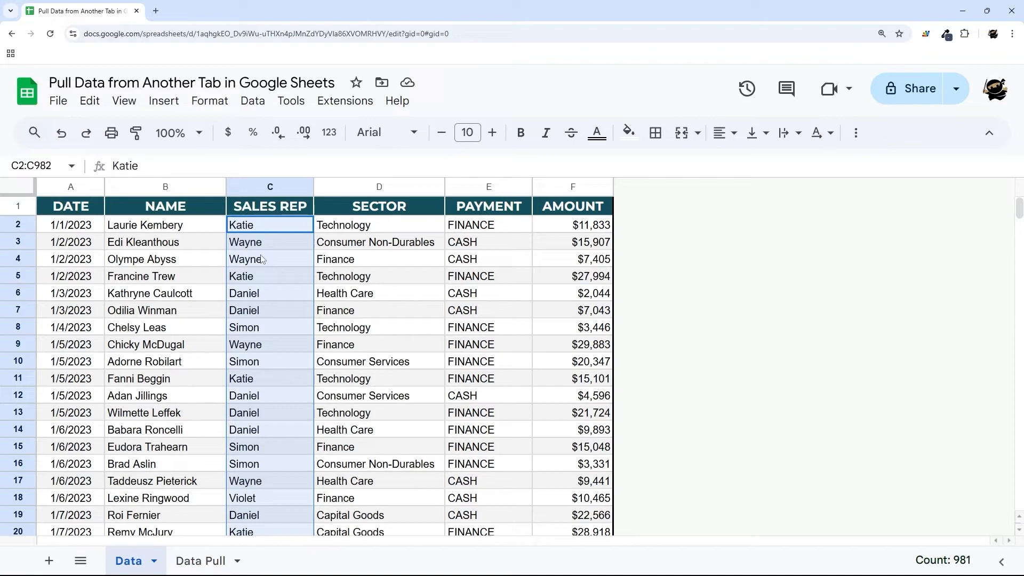
click(53, 164)
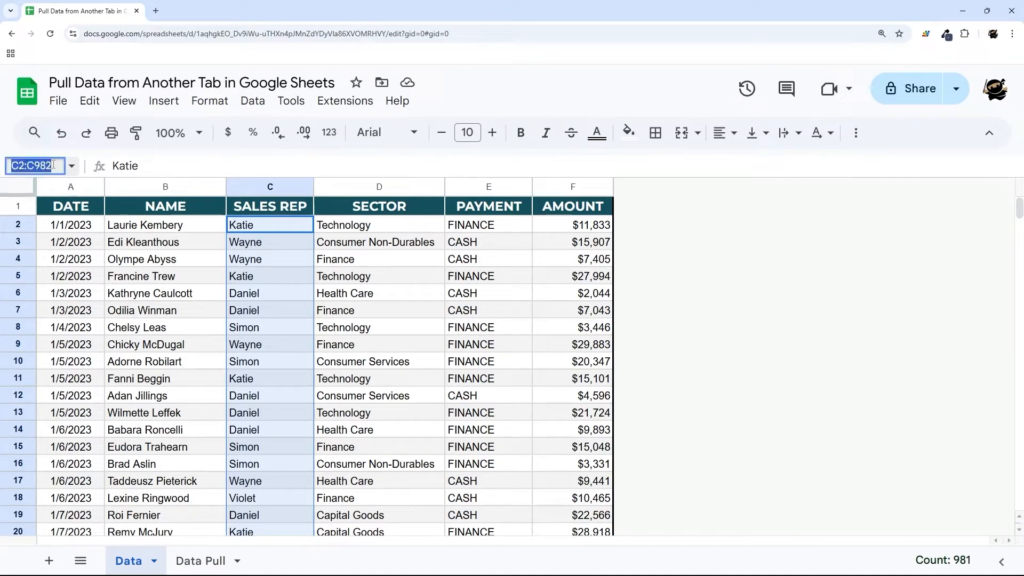
text(Sales_Re)
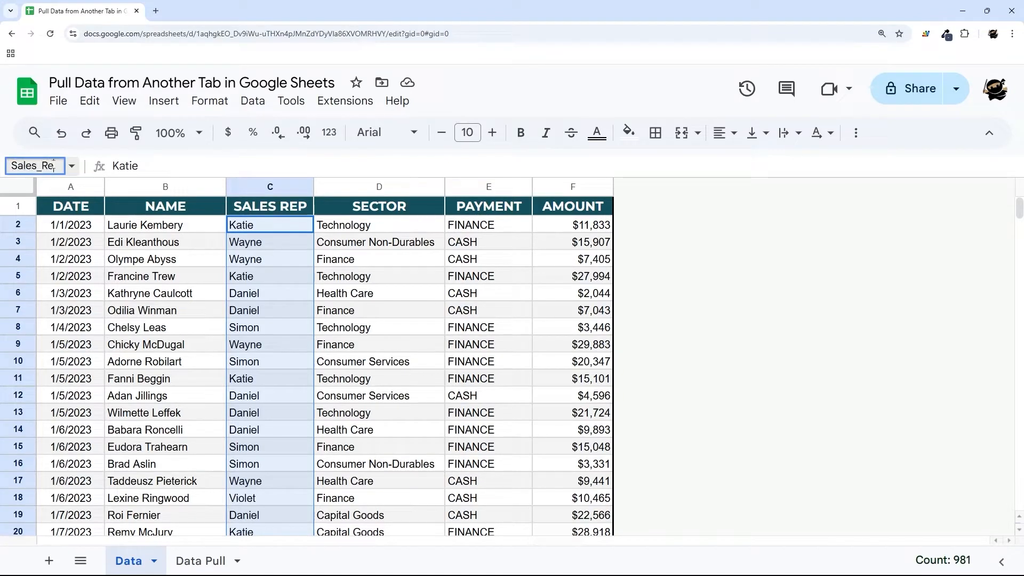
text(p)
double_click(43, 166)
click(42, 166)
double_click(37, 166)
click(41, 166)
key(Return)
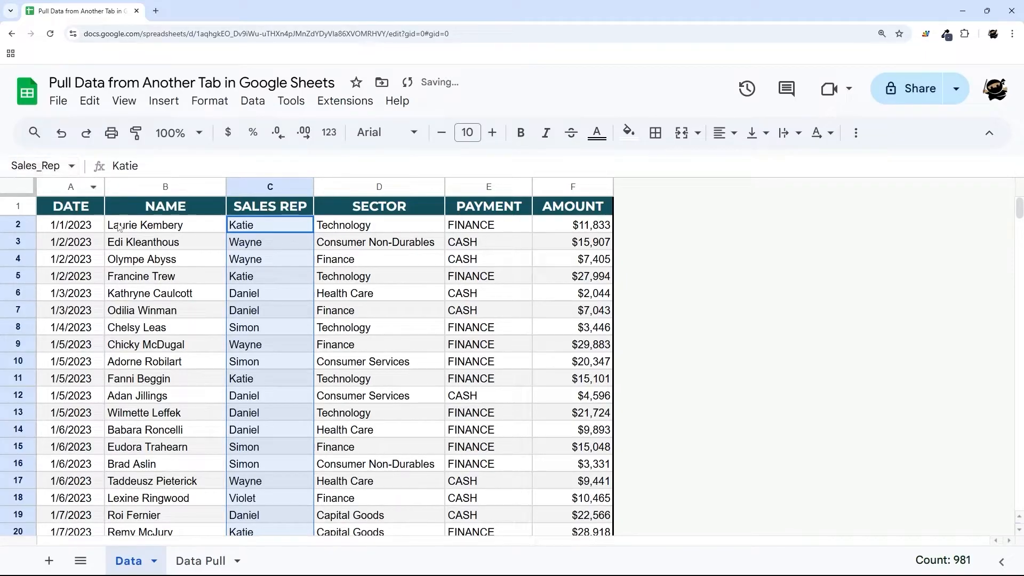
- Name the sector and payment cells, excluding headers, Sector and Payment
click(369, 188)
ctrl+click(367, 208)
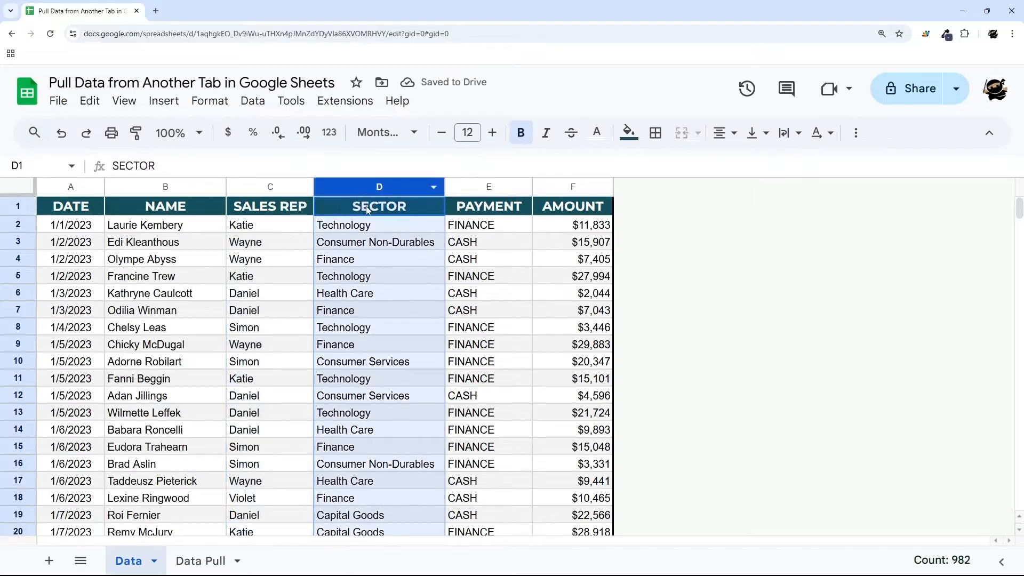
click(60, 169)
text(Se)
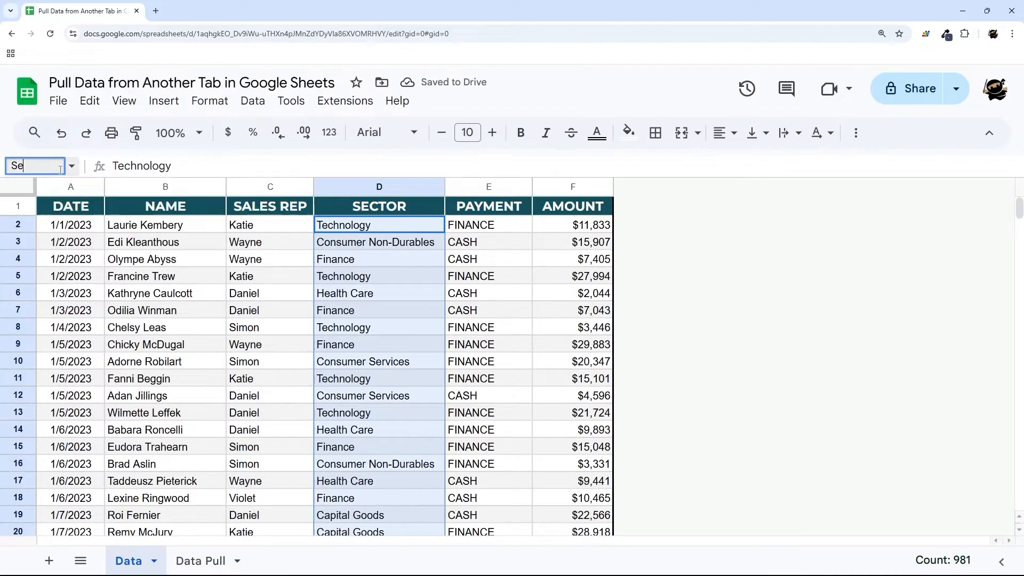
text(ctor)
key(Return)
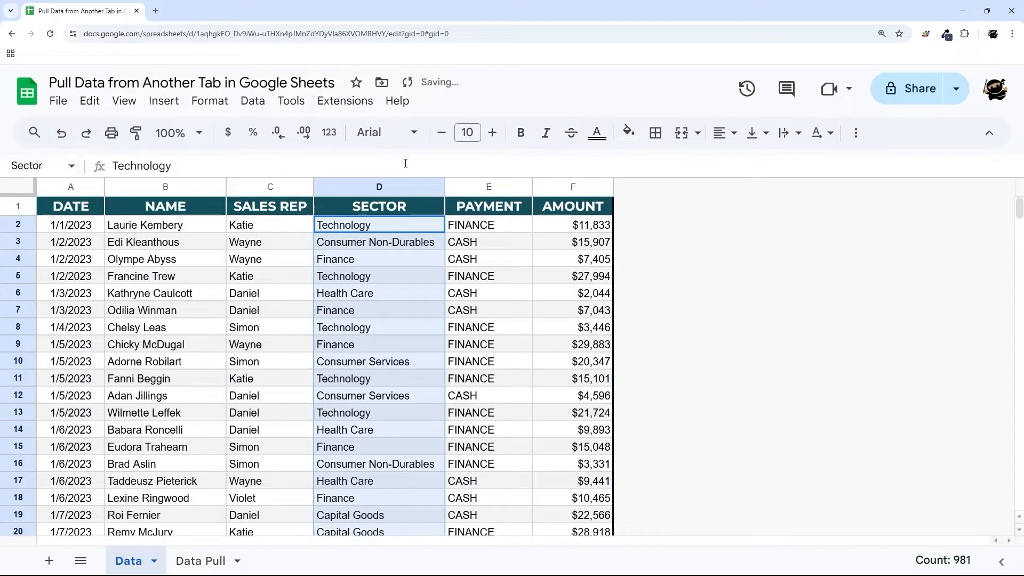
click(476, 186)
ctrl+click(477, 207)
click(55, 166)
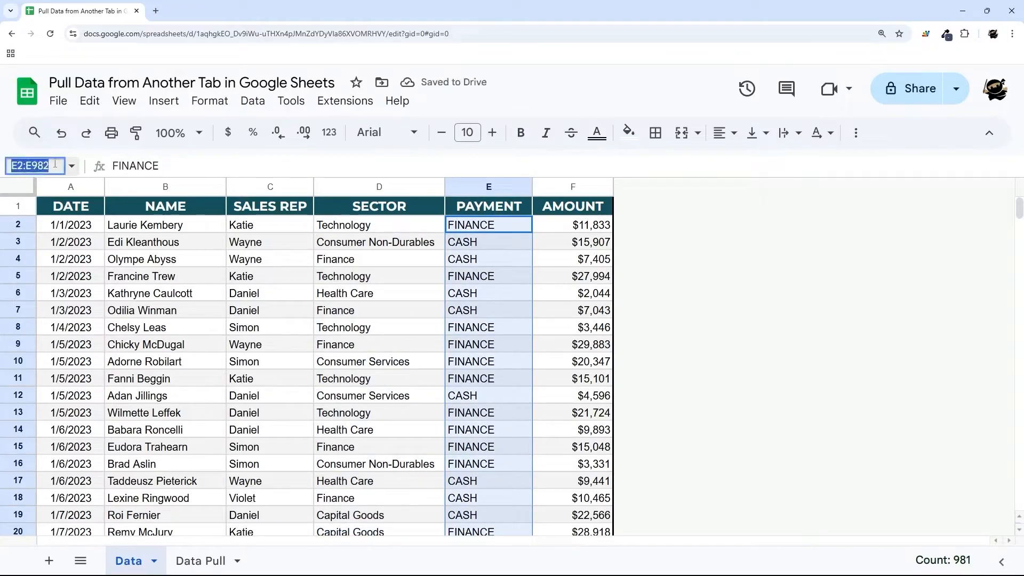
text(Payment)
key(Return)
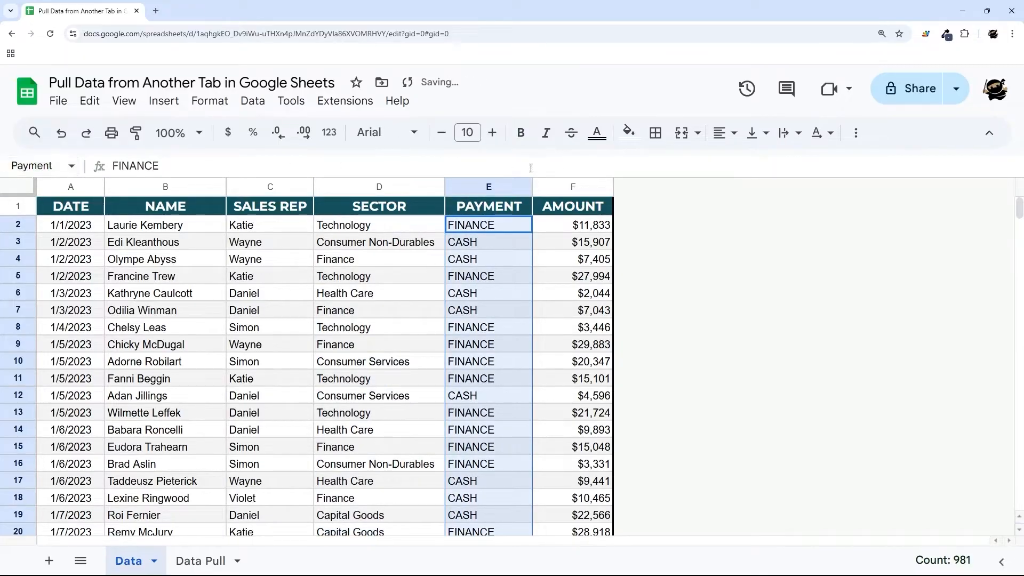
- Name the amount cells Amount and the date cells A2:A982 Date
click(571, 189)
ctrl+click(575, 208)
click(56, 166)
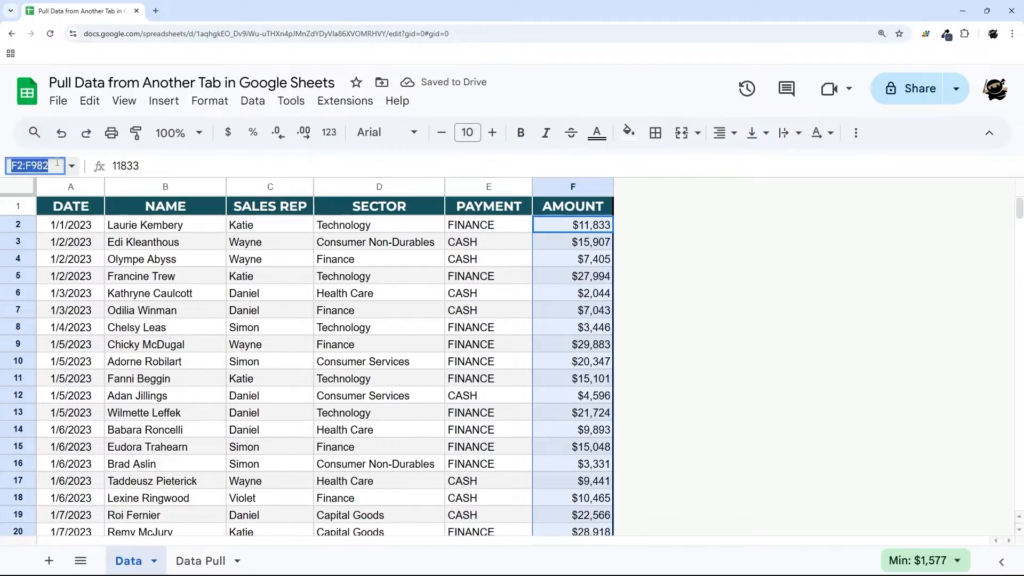
text(Amount)
key(Return)
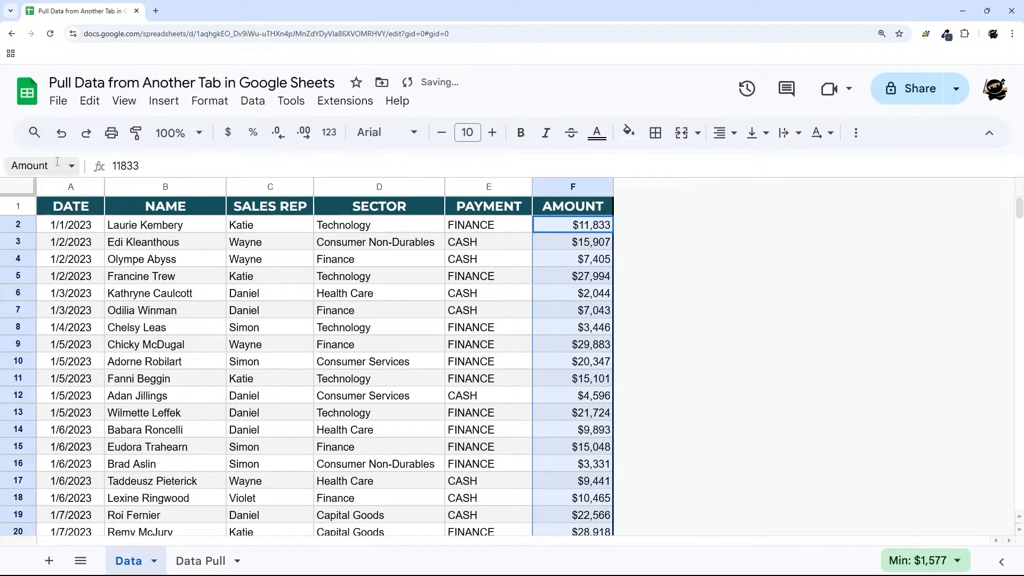
click(74, 186)
ctrl+click(71, 207)
click(54, 167)
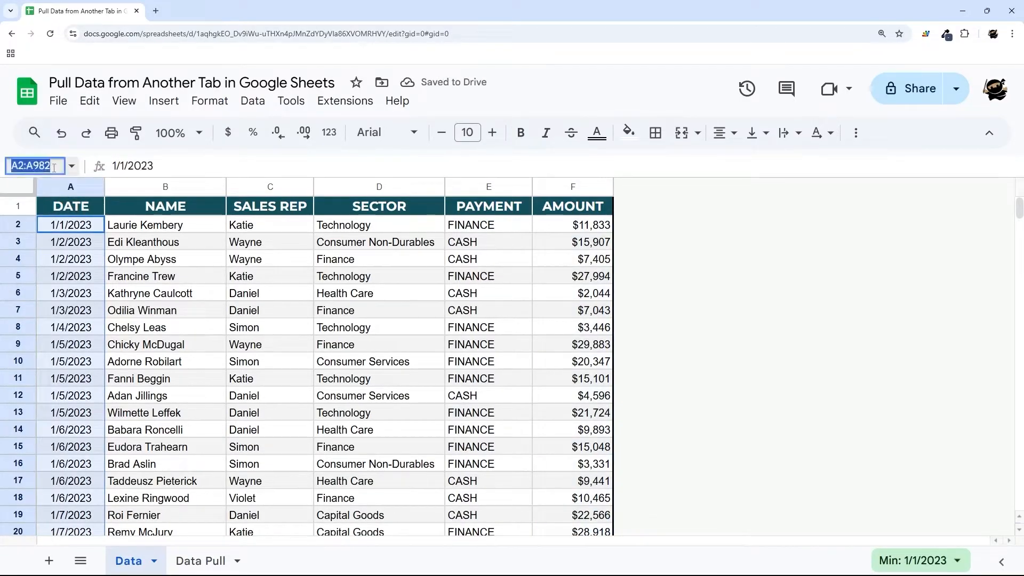
text(Date)
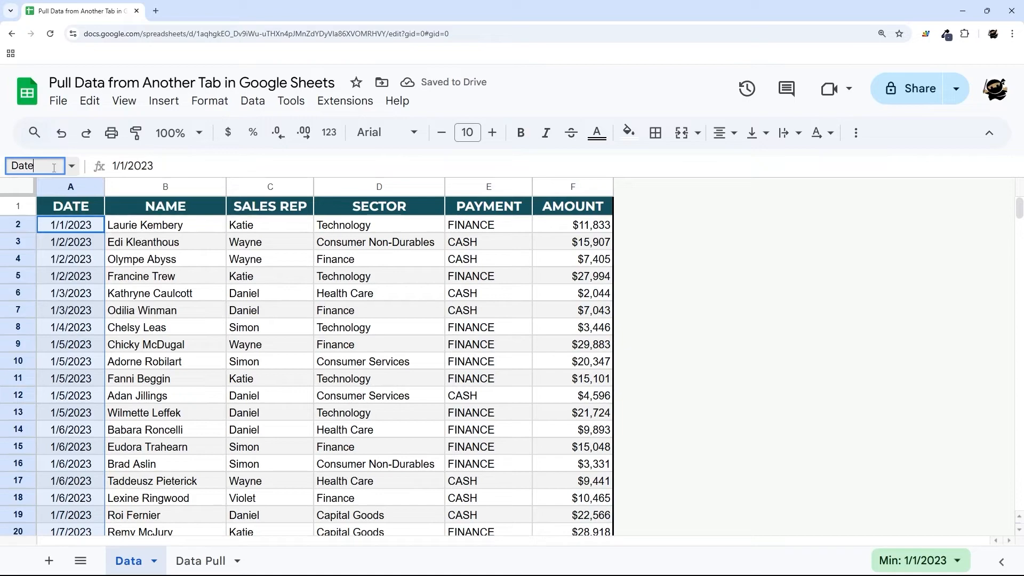
key(Return)
- Change A8's formula on Data Pull to =filter(Data,Sales_Rep="Daniel") using the named ranges
click(201, 561)
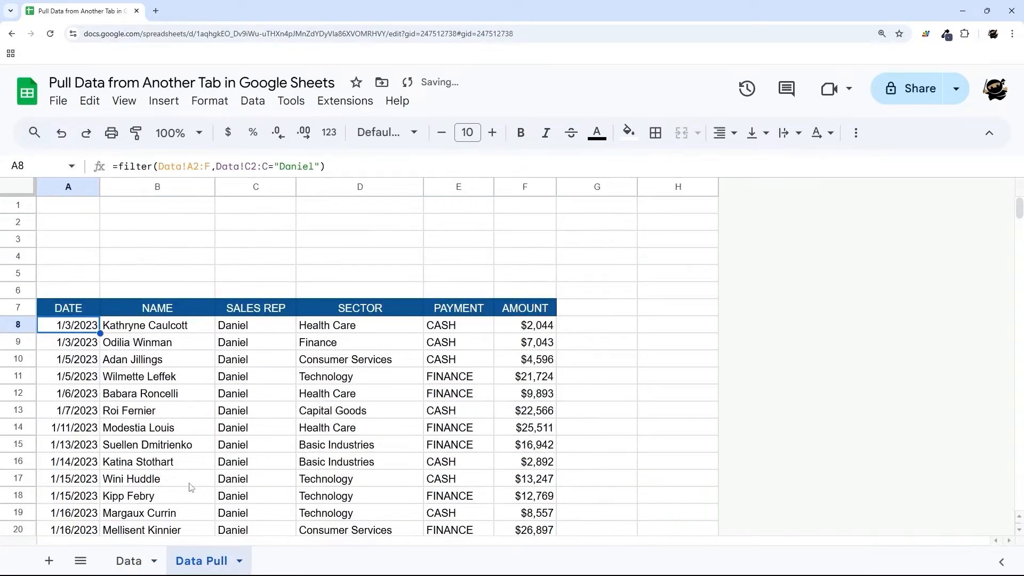
drag(157, 166, 210, 167)
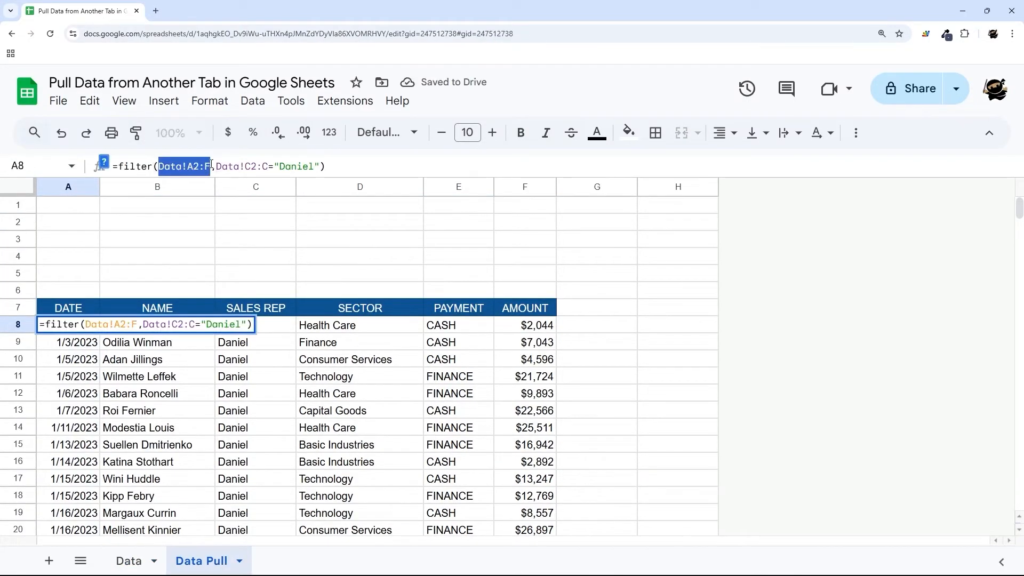
key(BackSpace)
text(Dat)
key(Tab)
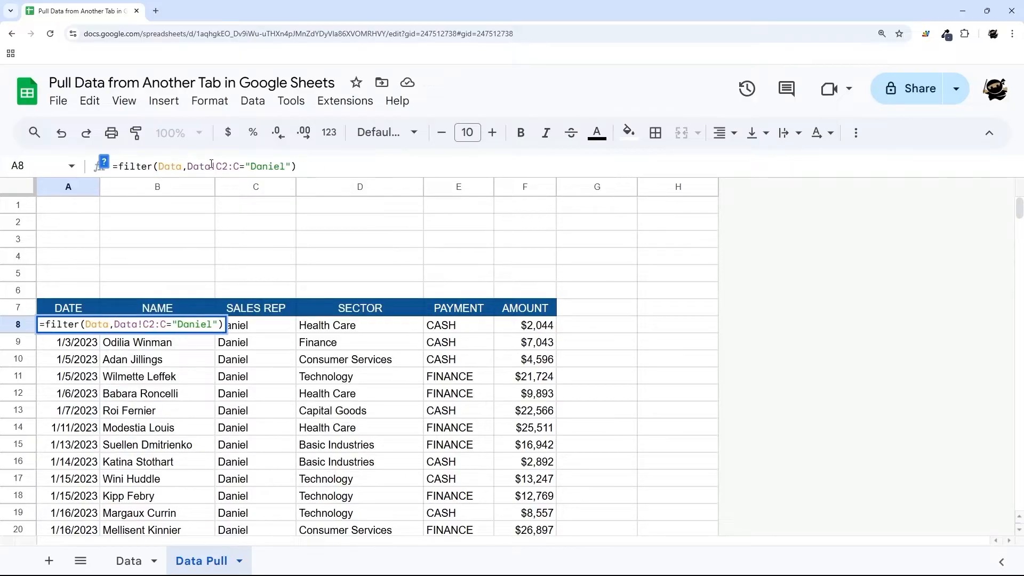
drag(188, 166, 240, 166)
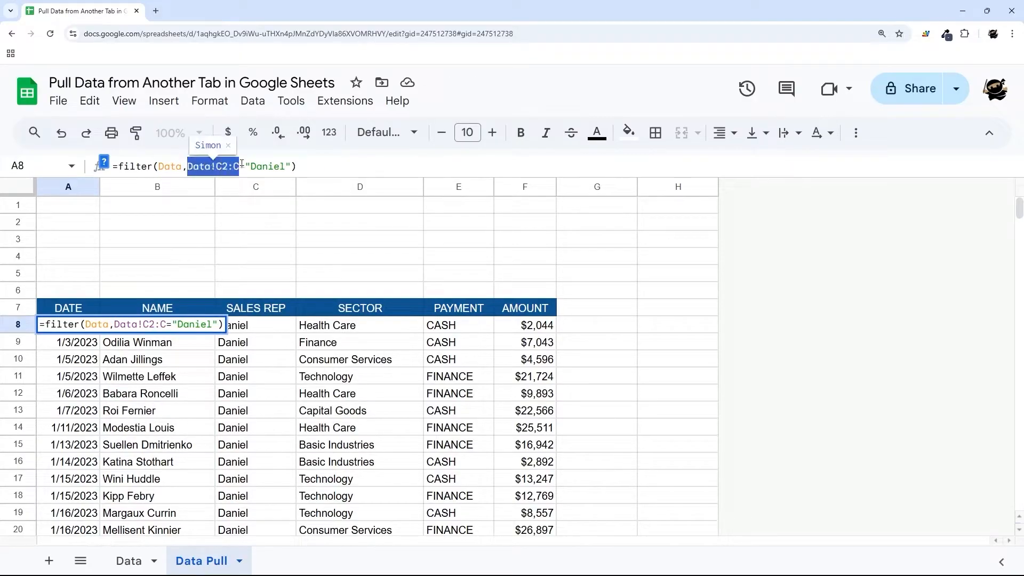
text(Sal)
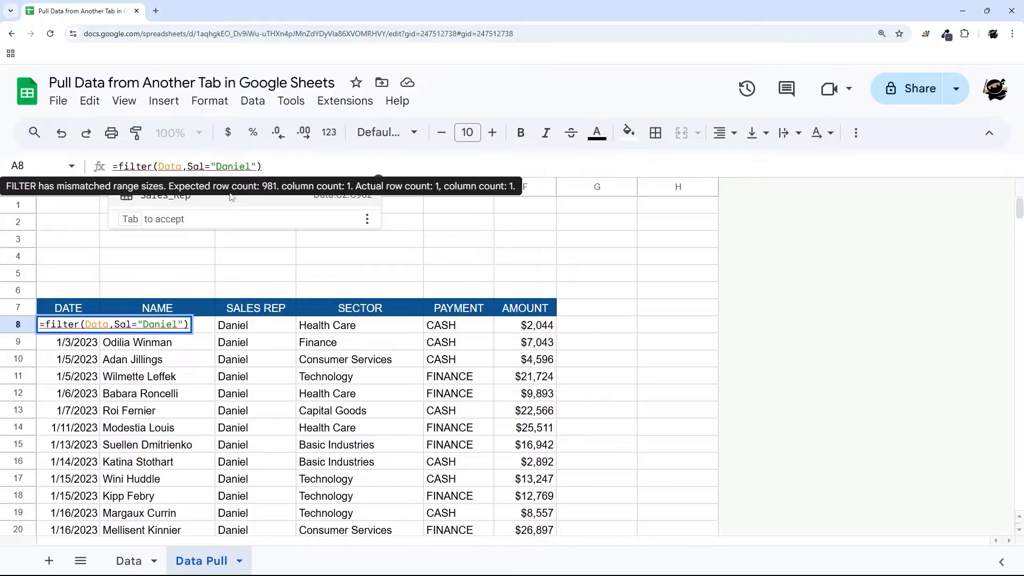
click(163, 196)
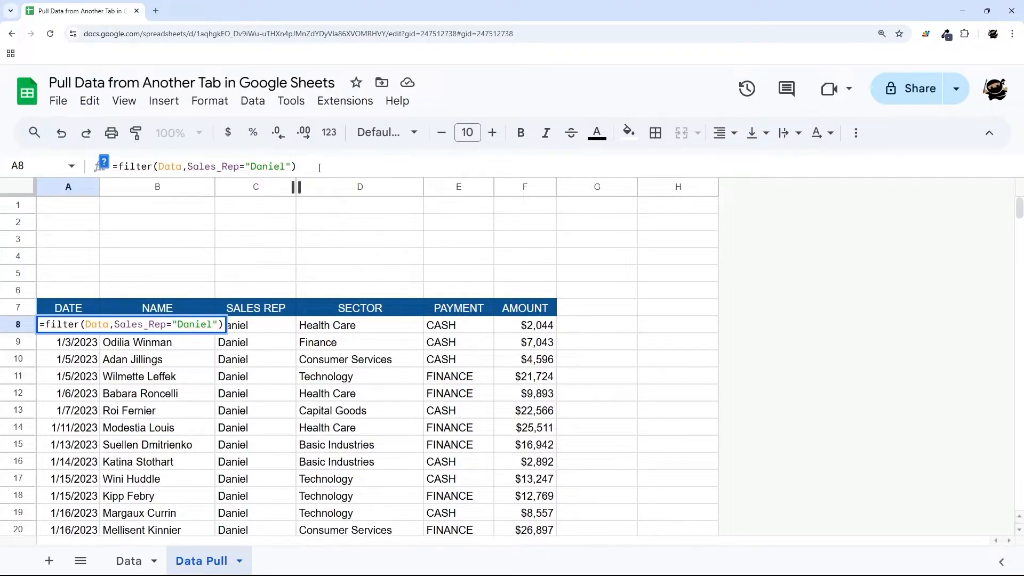
key(Return)
- Review the Sales_Rep reference in A8's formula without changing it
click(86, 326)
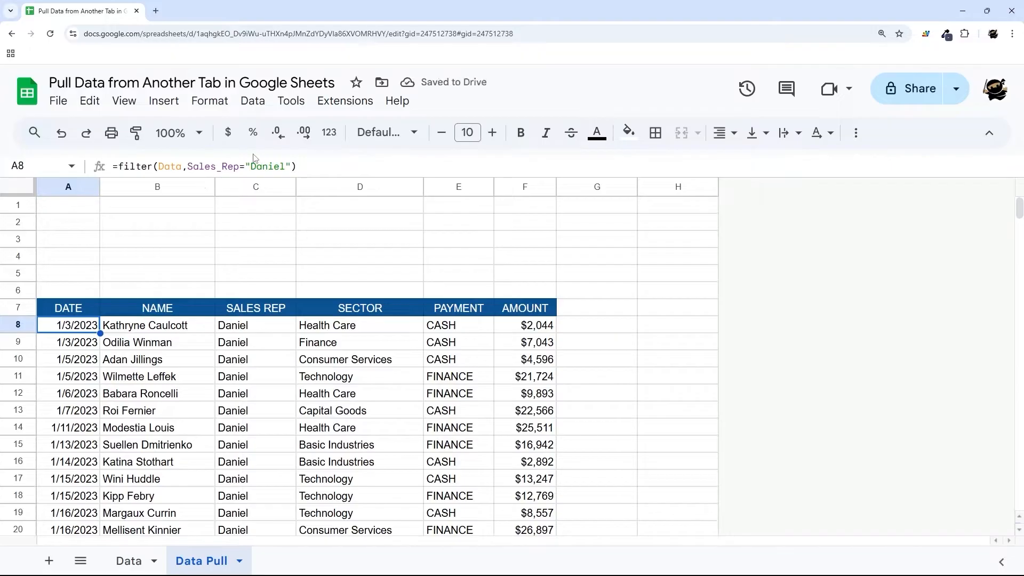
drag(187, 167, 238, 167)
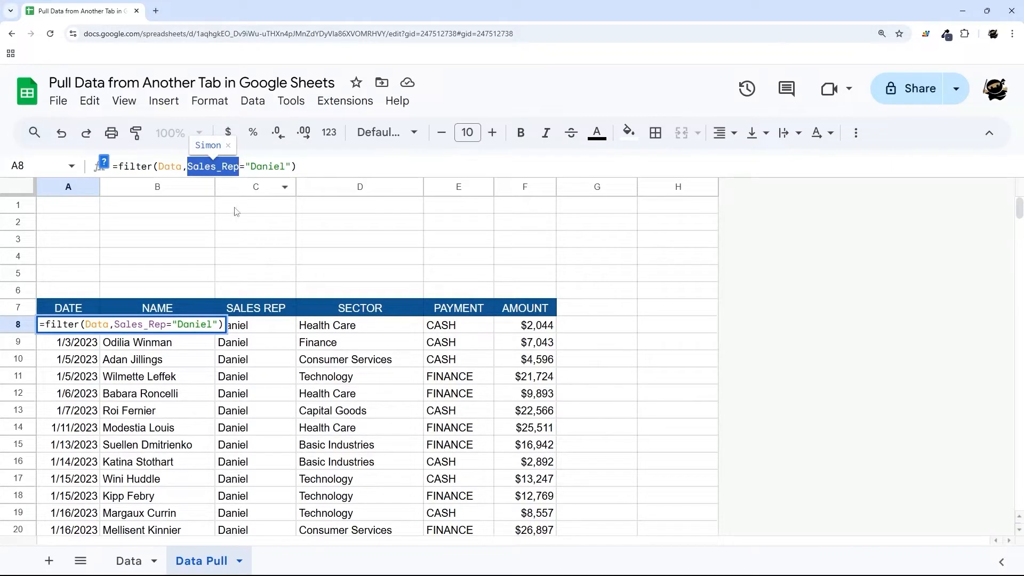
key(Escape)
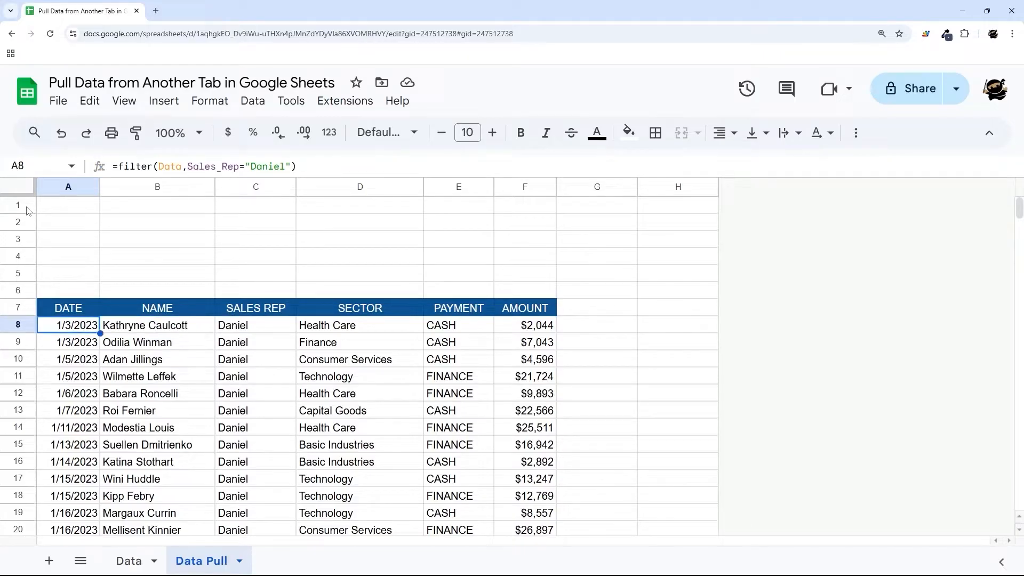
drag(83, 212, 165, 288)
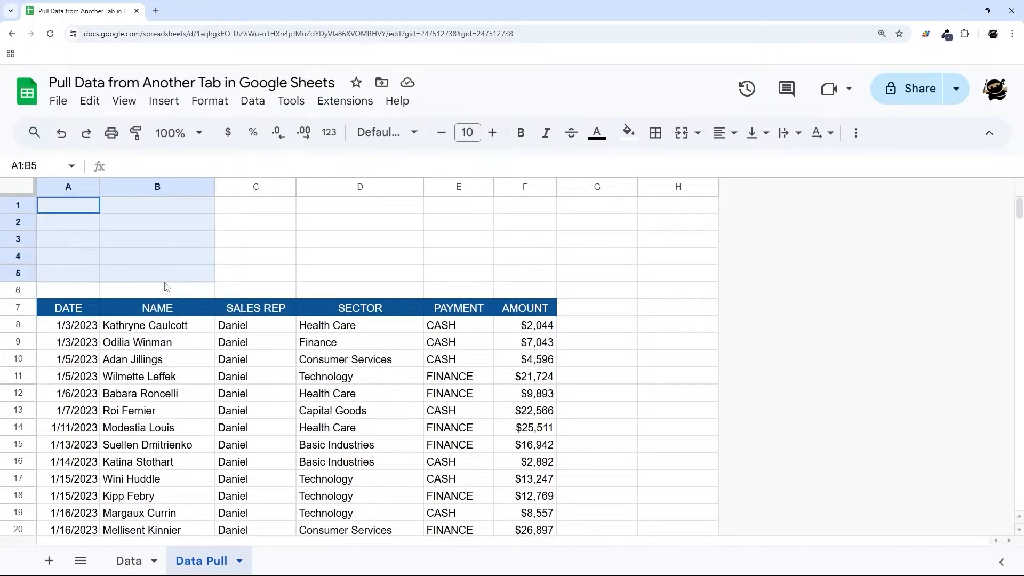
- Enter Daniel as the rep name in cell B1
click(195, 250)
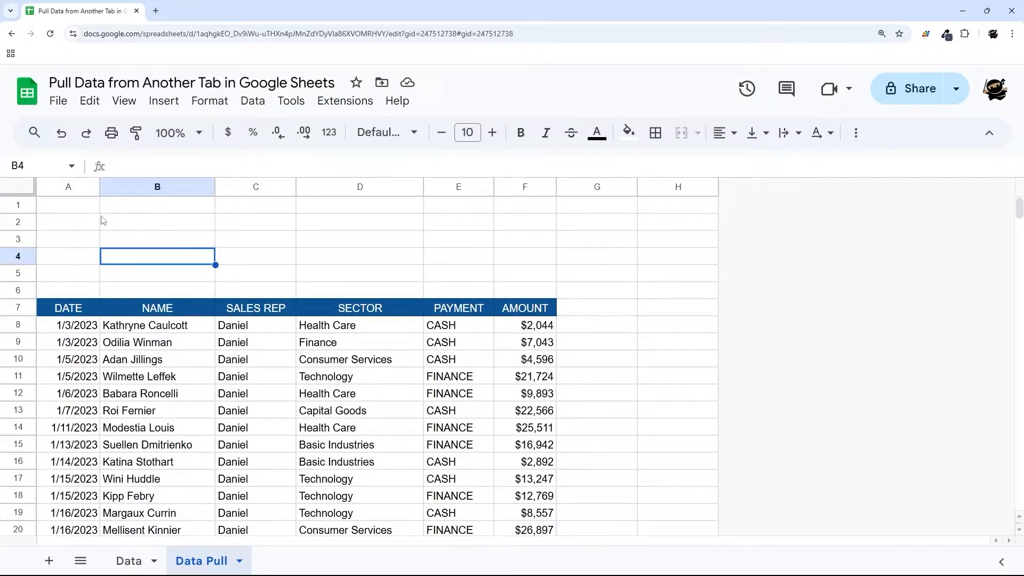
click(91, 325)
drag(239, 167, 292, 166)
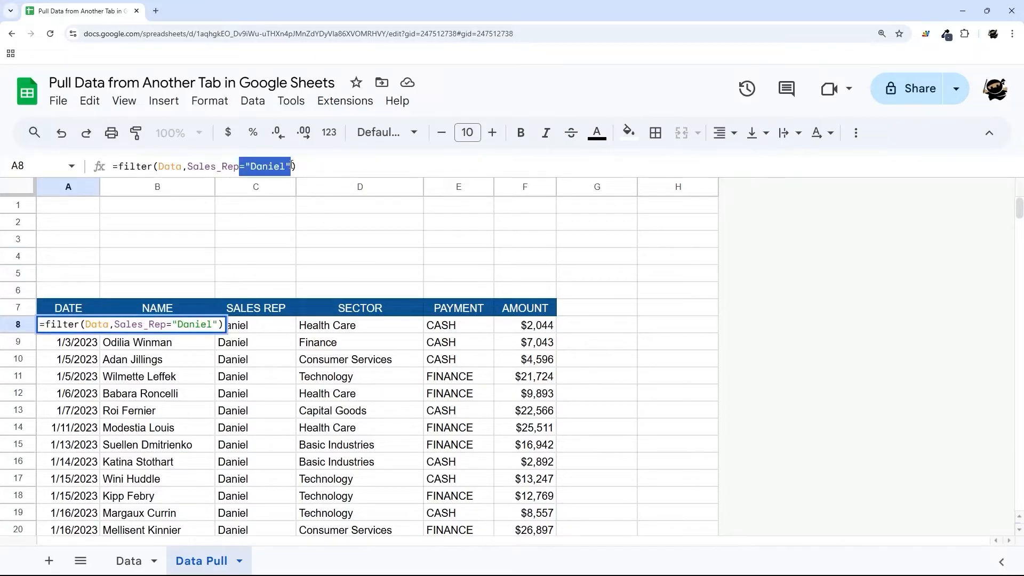
click(139, 210)
text(Daniel)
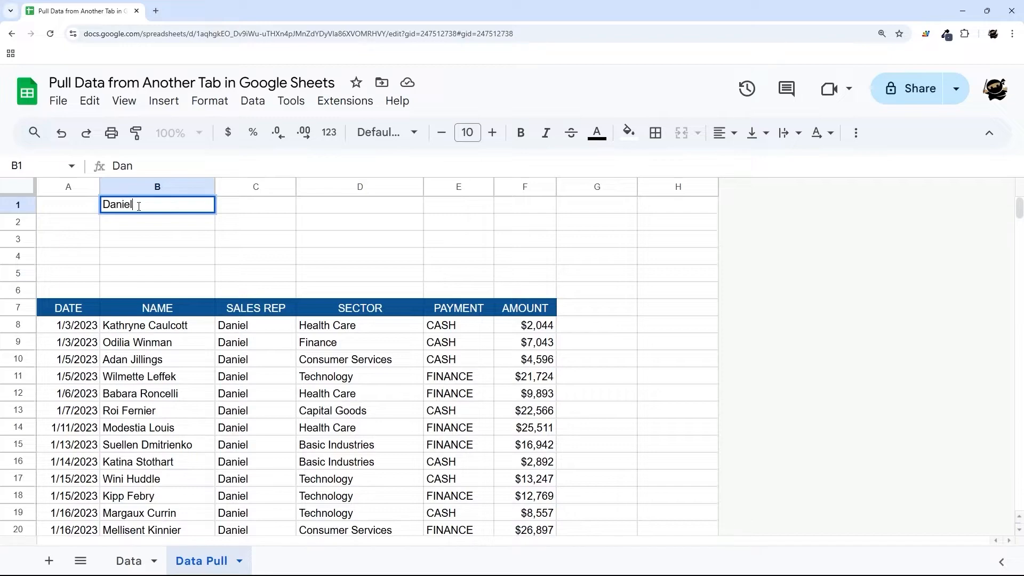
key(Return)
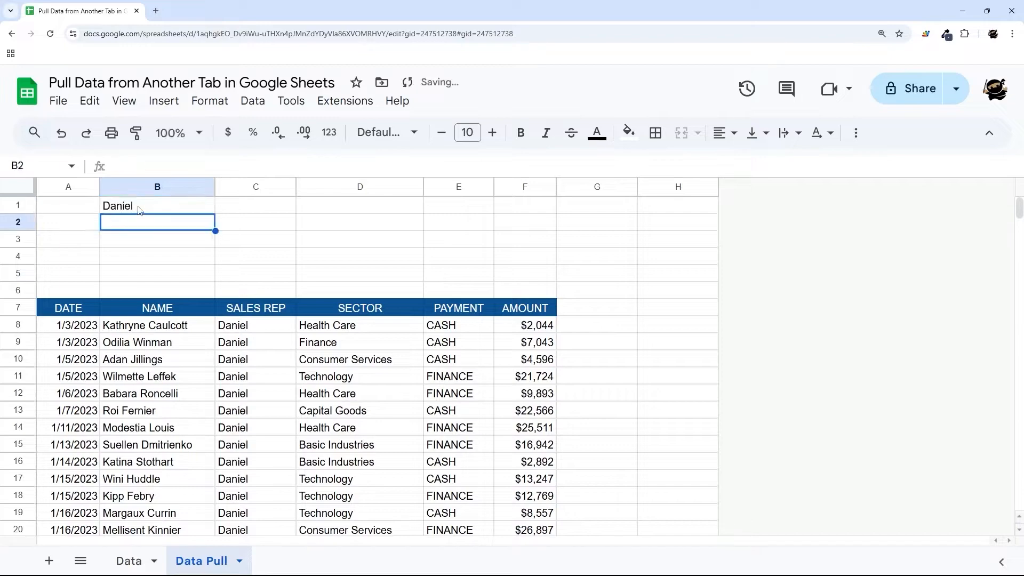
- Replace the hard-coded "Daniel" criterion in A8's formula with a reference to B1
click(90, 325)
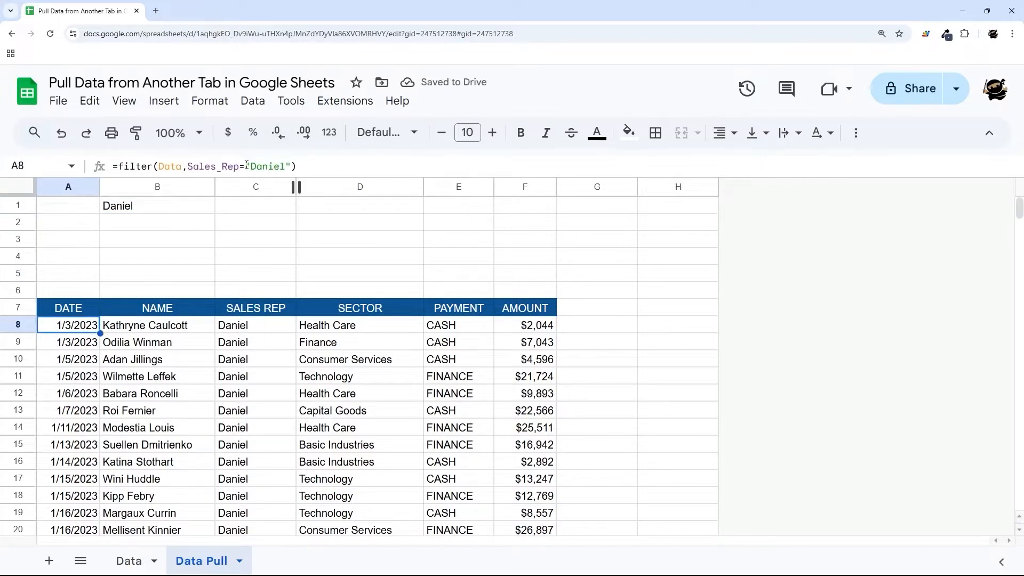
drag(246, 166, 292, 166)
key(BackSpace)
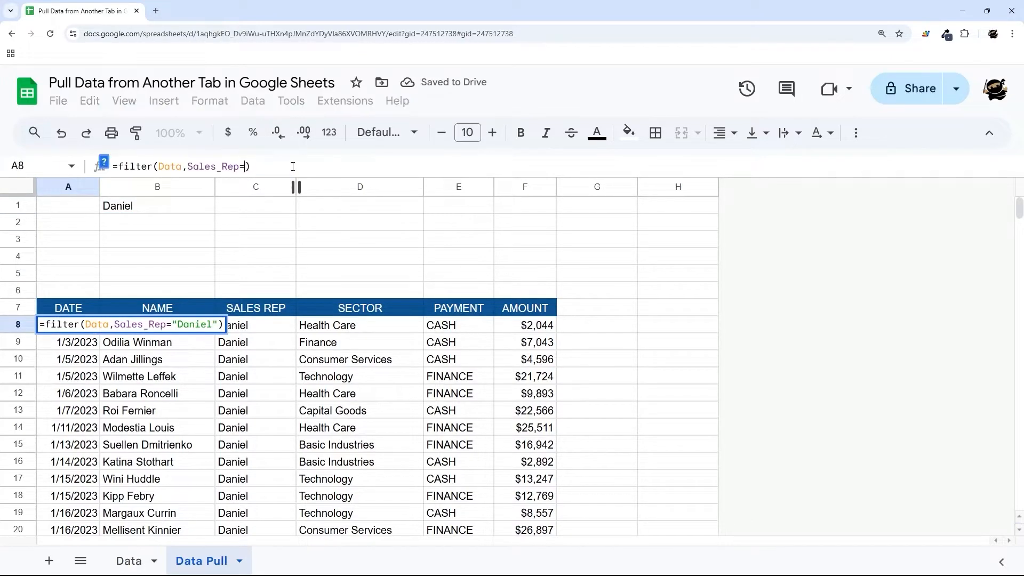
text(B1)
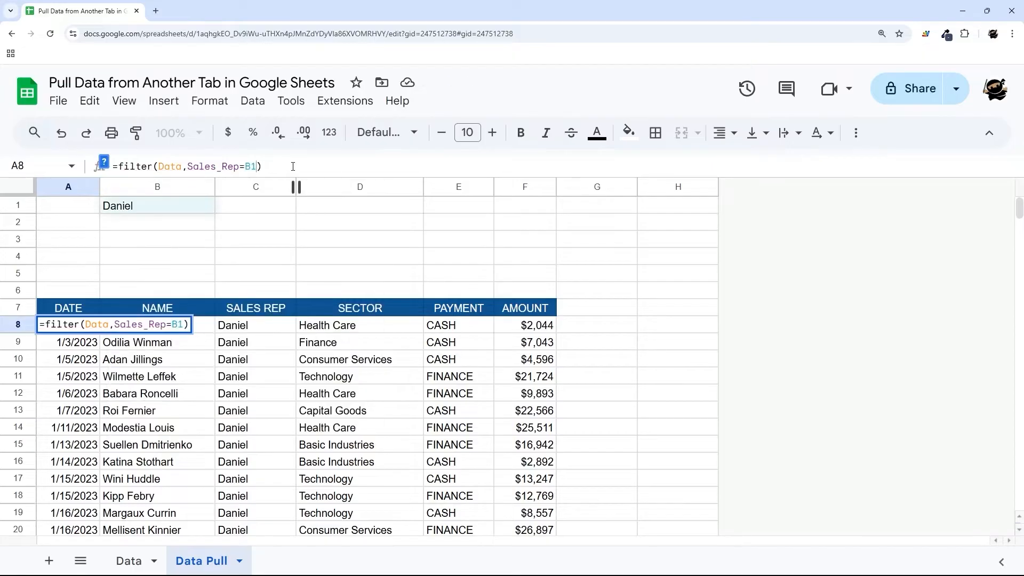
key(Return)
- Enter Katie with a trailing space in B1 and check the #N/A result in A8
click(155, 208)
text(Katie)
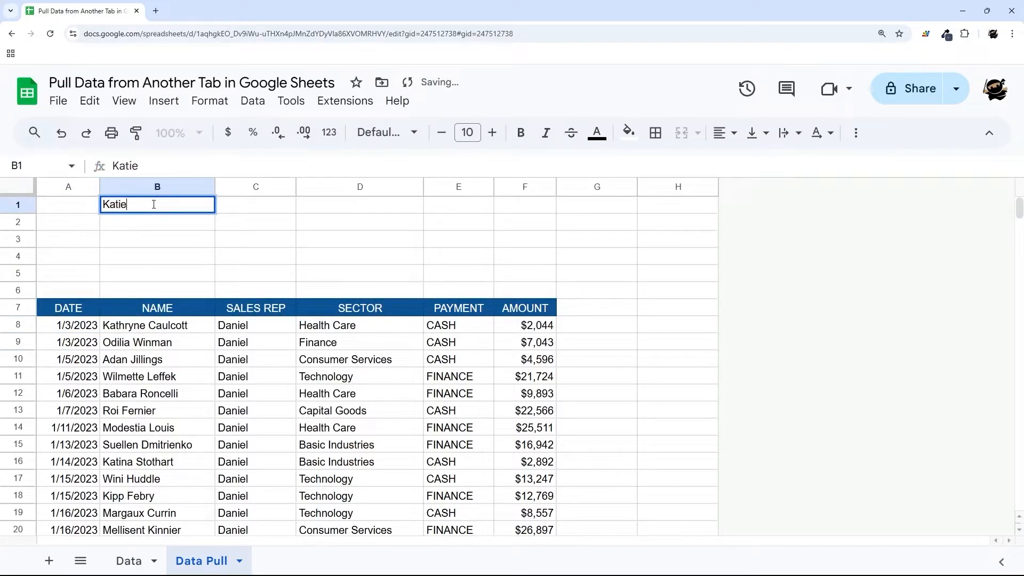
key(Return)
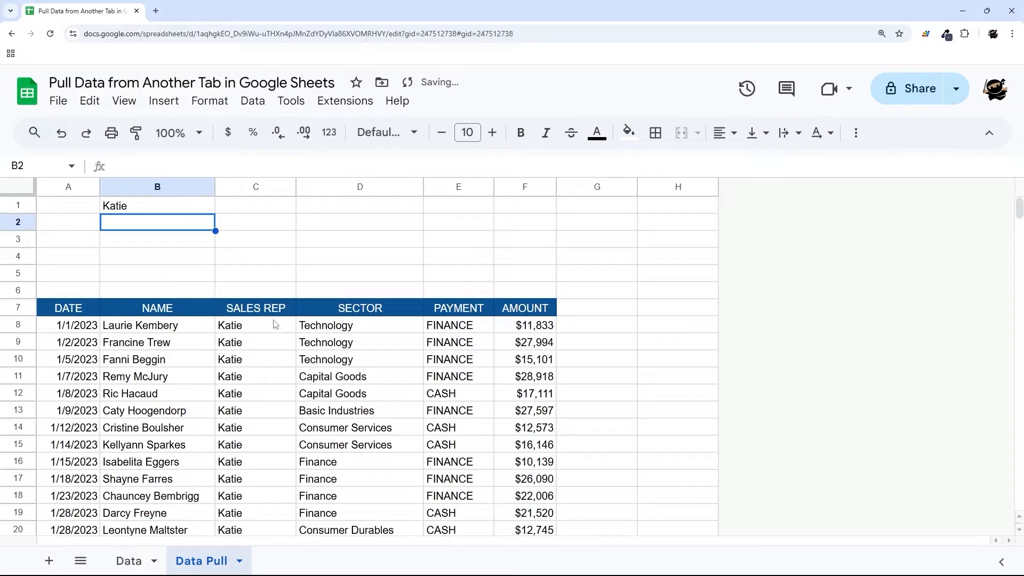
double_click(143, 207)
key(Return)
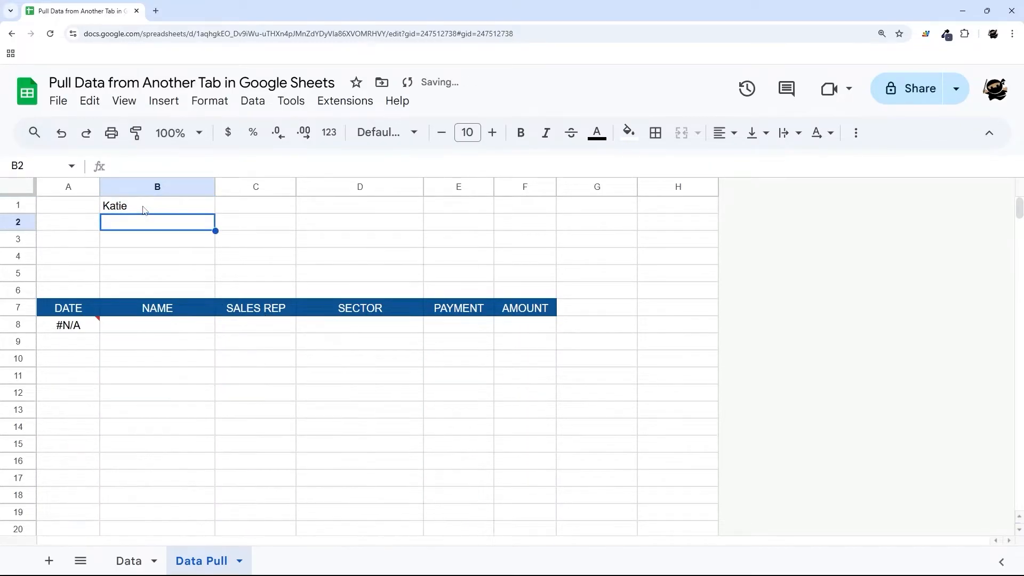
click(85, 330)
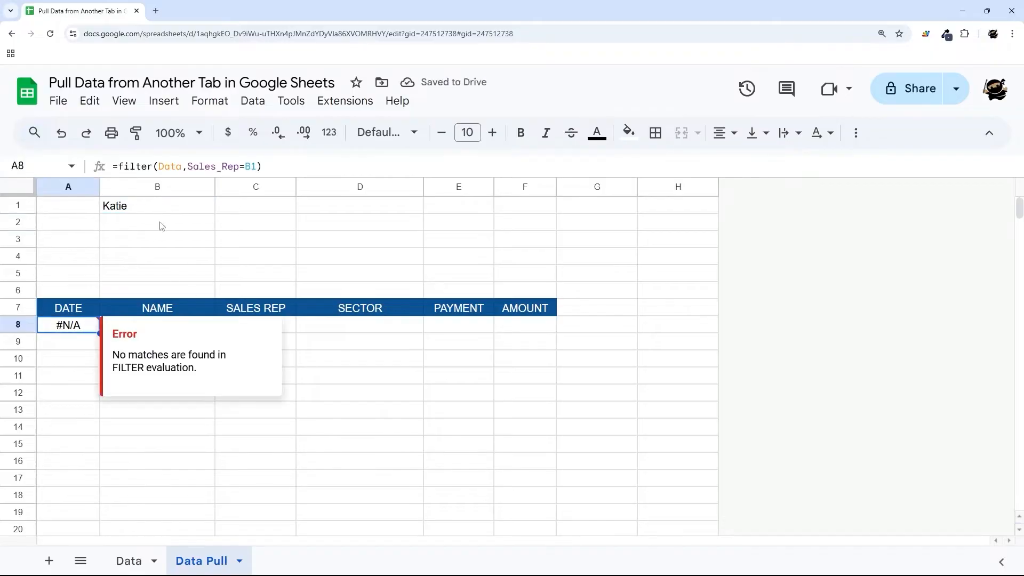
- Misspell the rep as Katy in B1, then clear B1
click(143, 209)
double_click(142, 207)
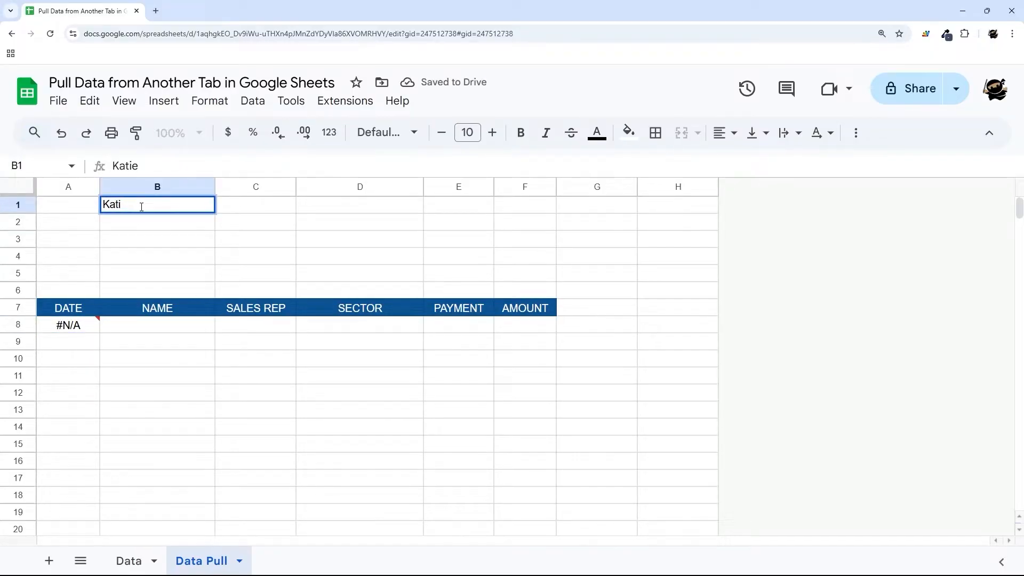
key(BackSpace)
text(y)
key(Return)
click(143, 209)
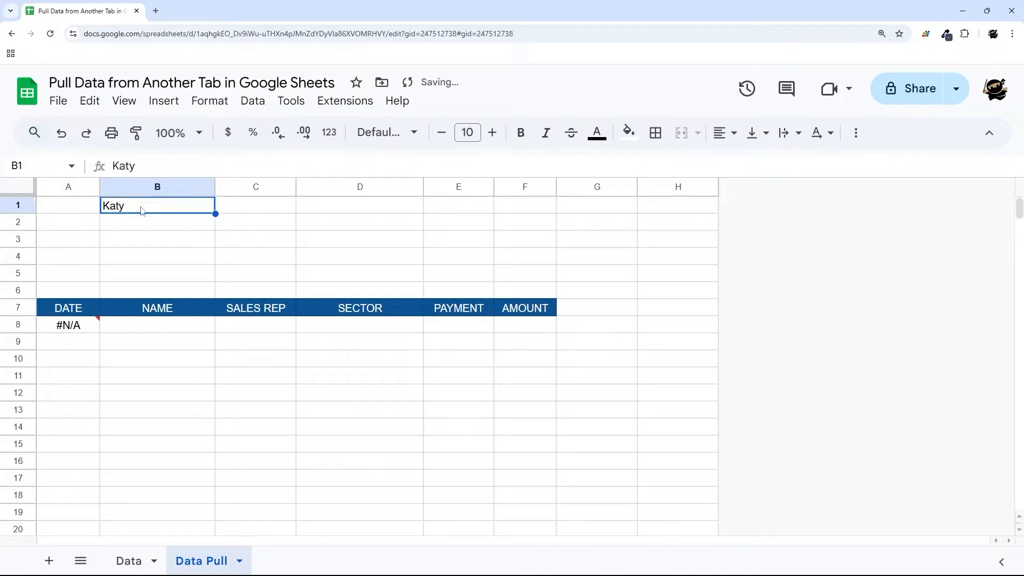
key(Delete)
- Add a dropdown to B1 sourced from the range Data!C2:C
right_click(141, 209)
scroll(229, 446, down, 3)
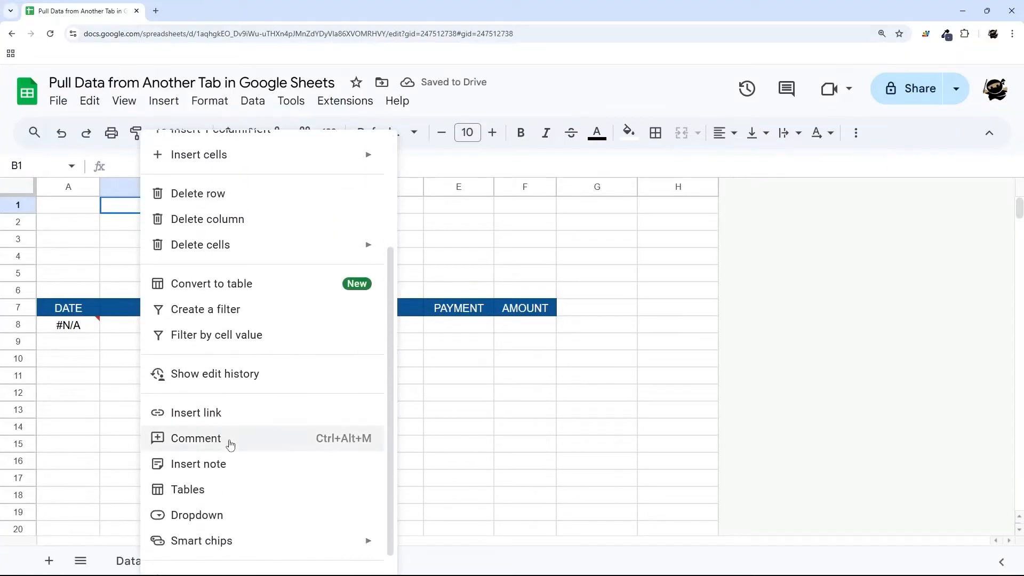
click(215, 516)
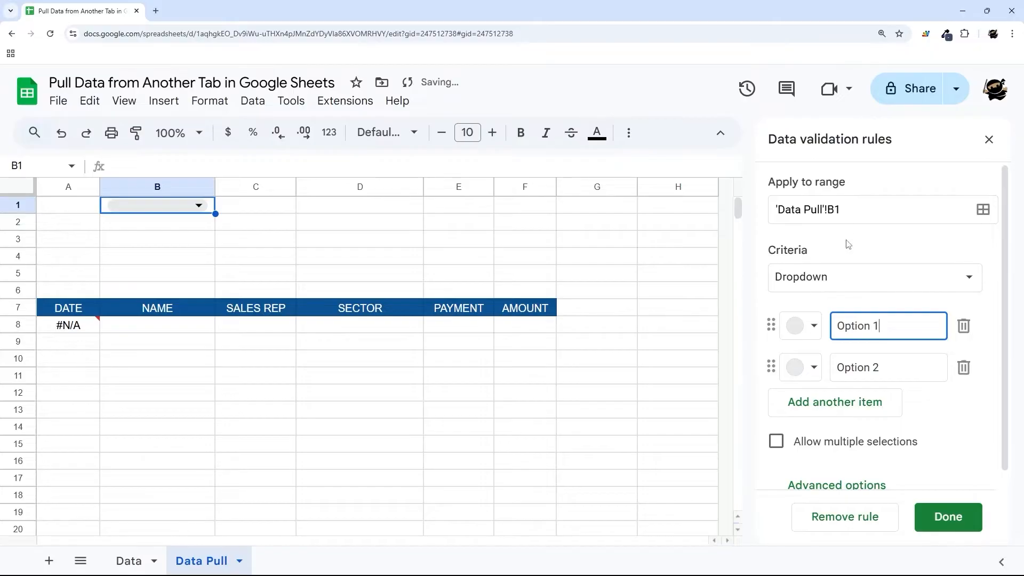
click(842, 275)
click(846, 299)
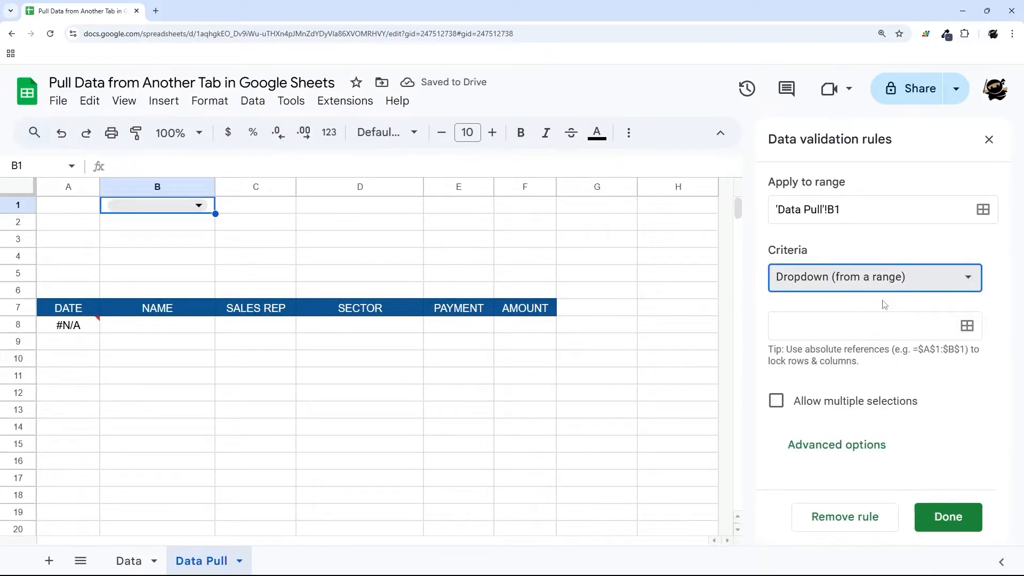
click(967, 326)
click(440, 315)
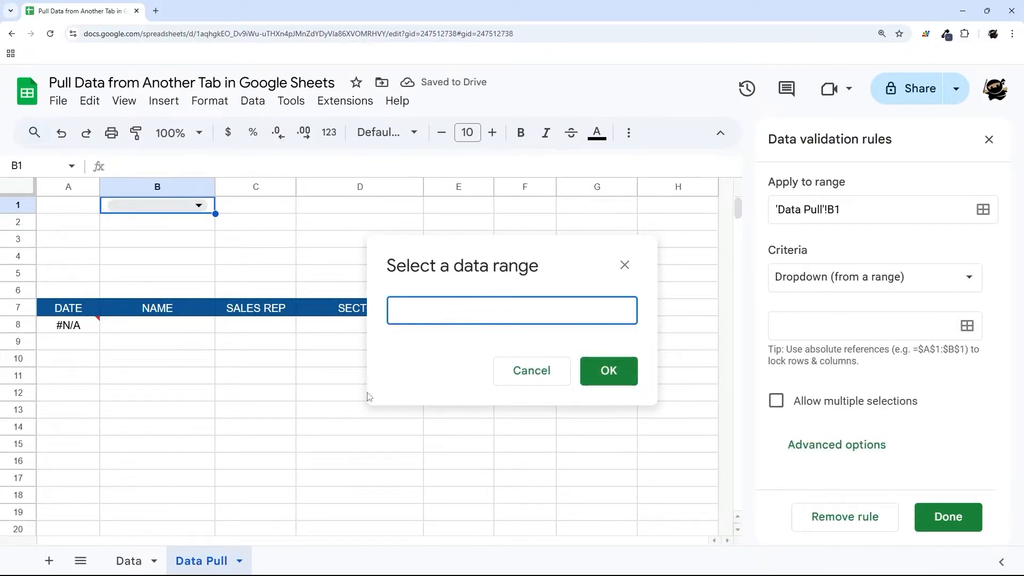
click(128, 561)
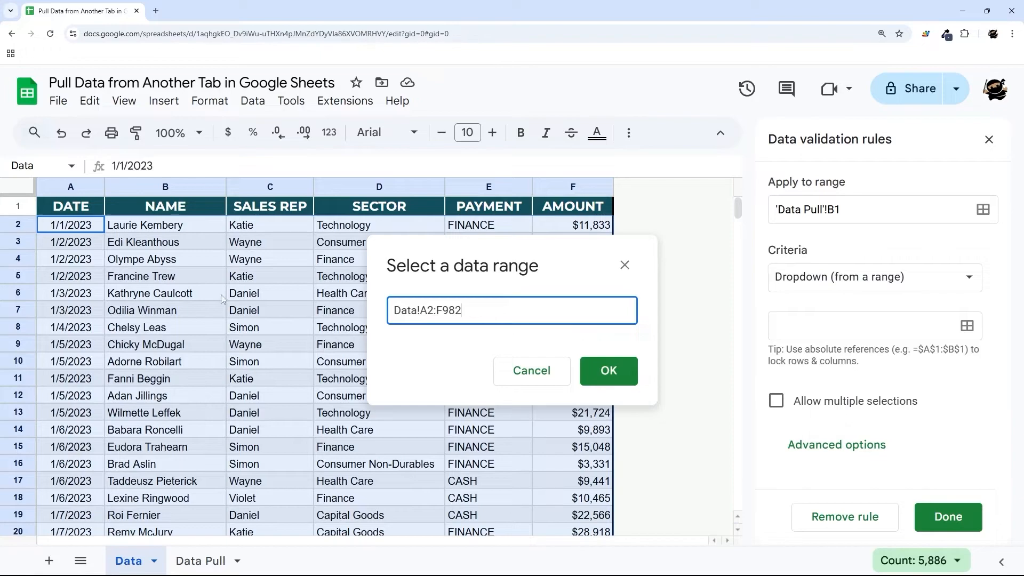
click(272, 229)
click(441, 320)
text(:C)
key(Return)
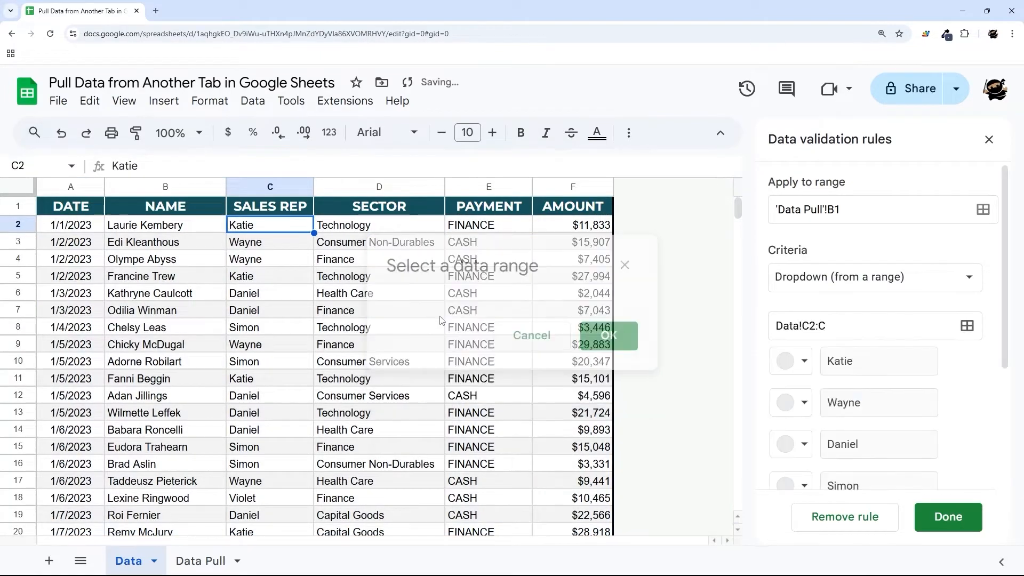
- Set the dropdown display style to Arrow and save the rule
scroll(870, 427, down, 4)
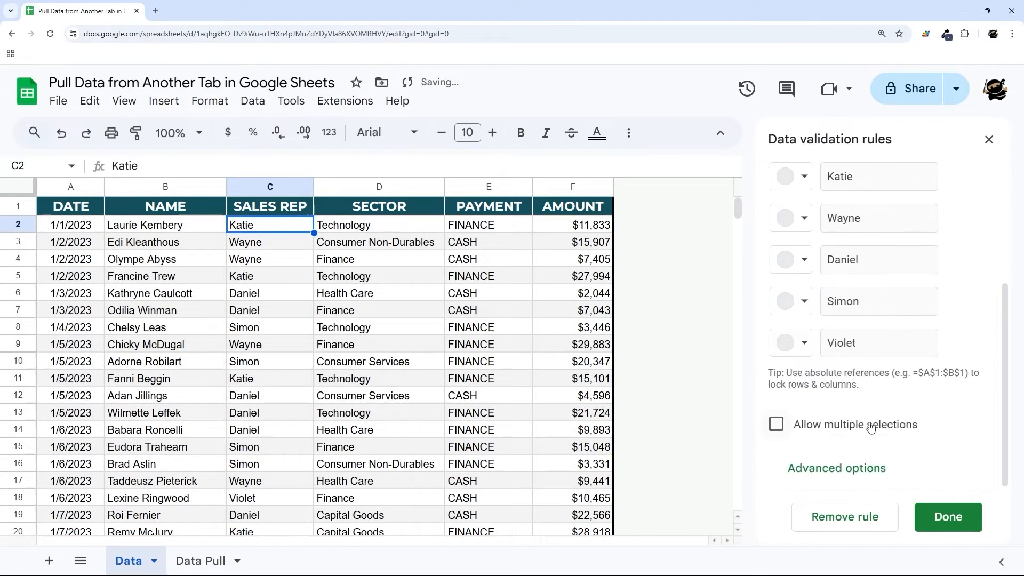
scroll(848, 466, down, 4)
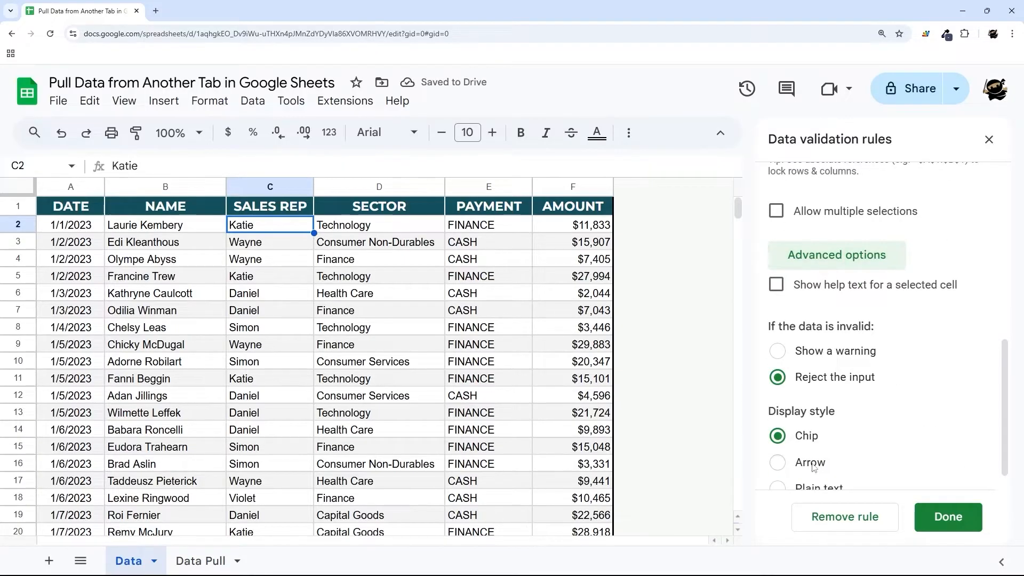
click(810, 463)
click(939, 515)
click(200, 561)
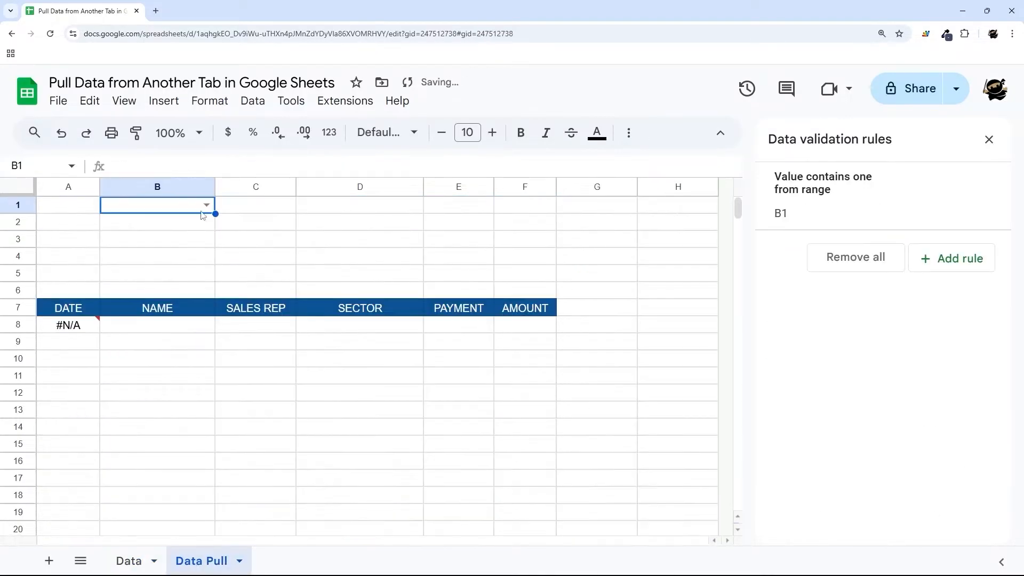
- Label cell A1 'Sales Rep'
click(89, 212)
text(Sales Rep)
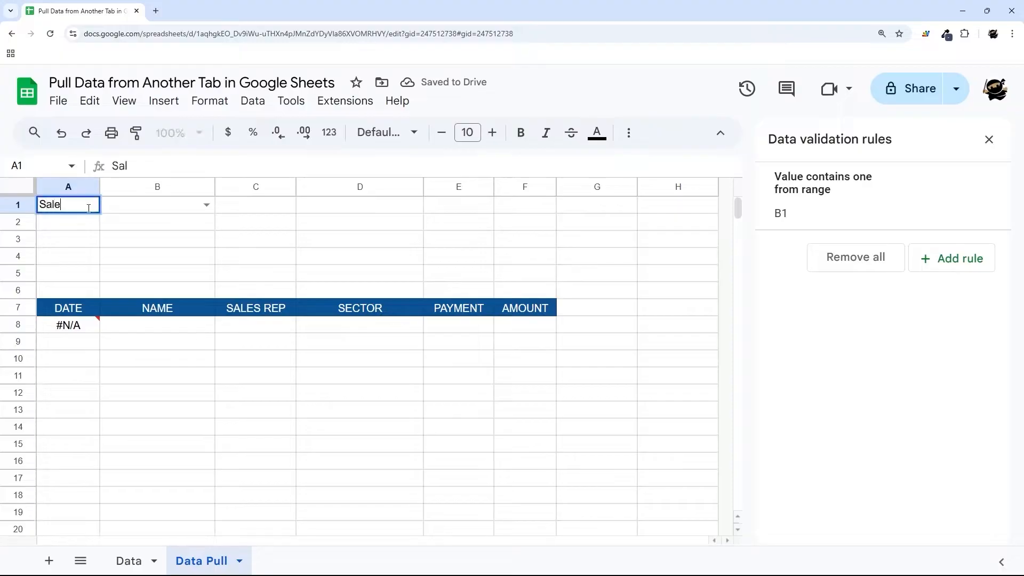
key(Return)
- Test the B1 dropdown with Katie, Wayne, Daniel, Simon and Violet, ending on Katie
click(200, 209)
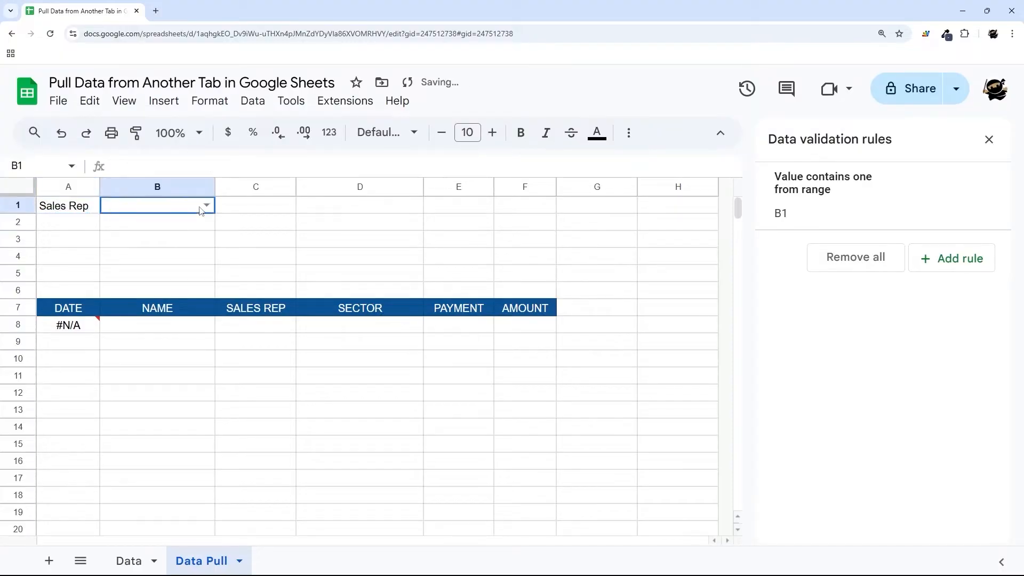
click(206, 206)
click(138, 233)
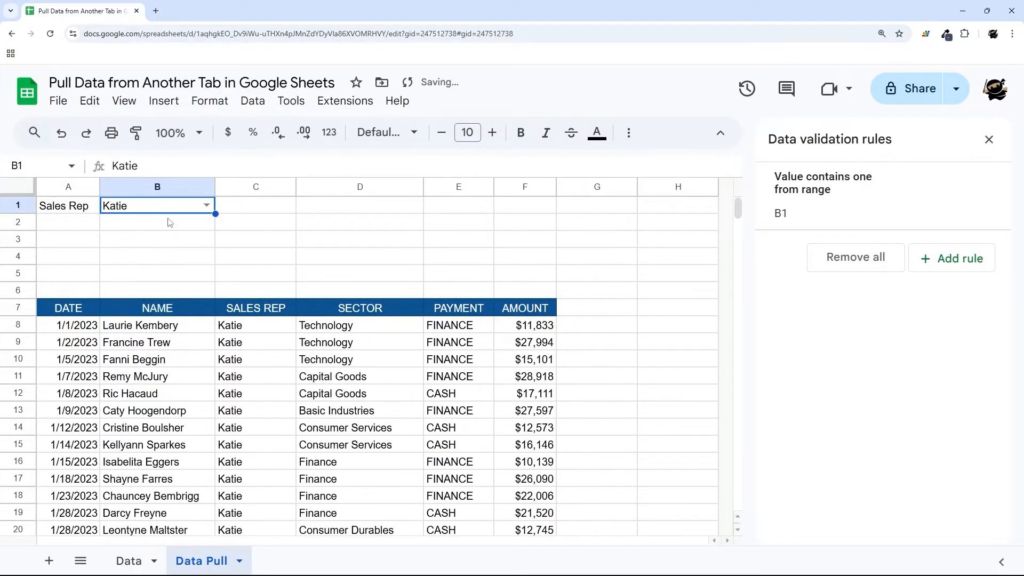
click(207, 212)
click(120, 250)
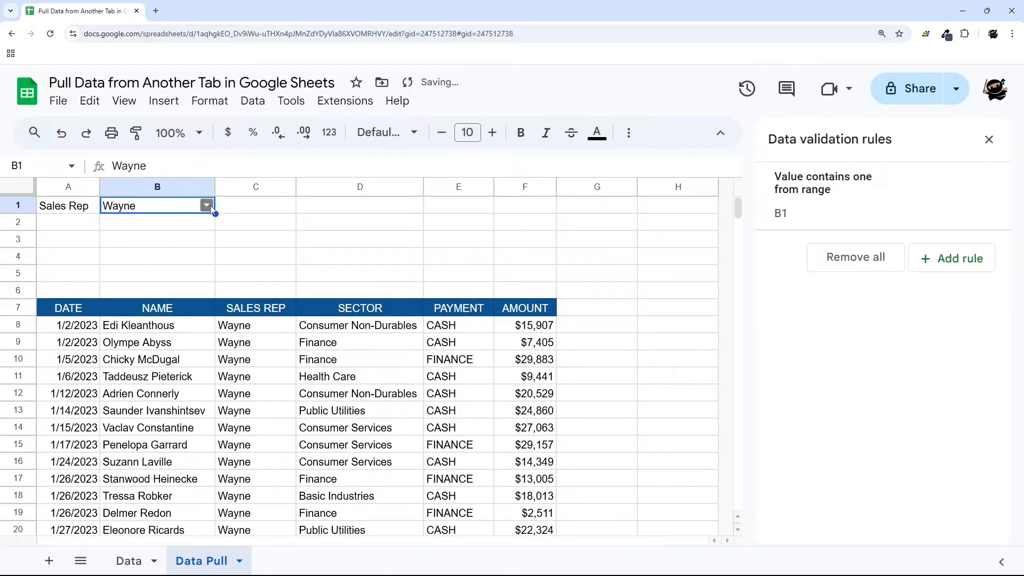
click(206, 209)
click(132, 268)
click(207, 209)
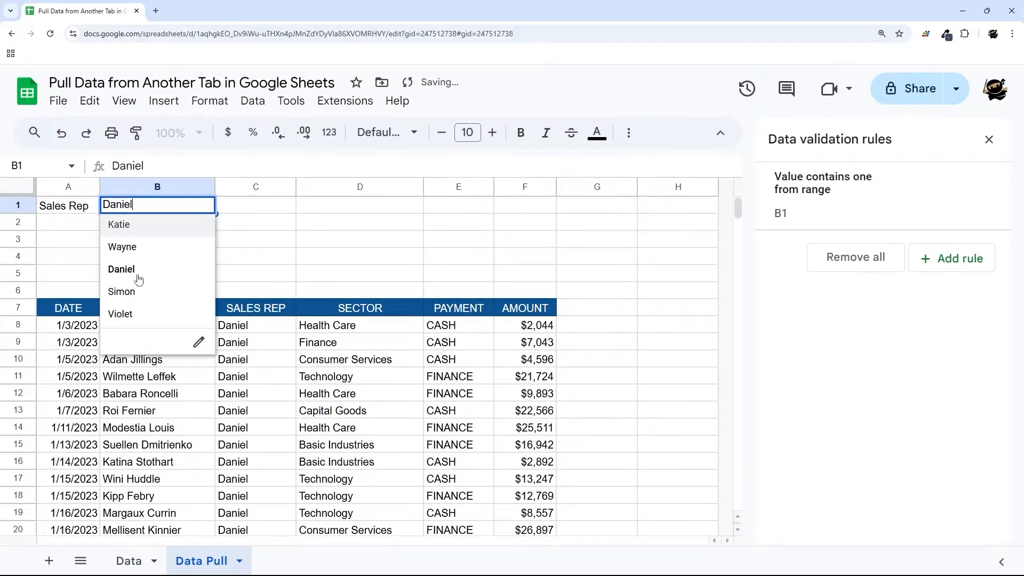
click(137, 290)
click(207, 209)
click(128, 314)
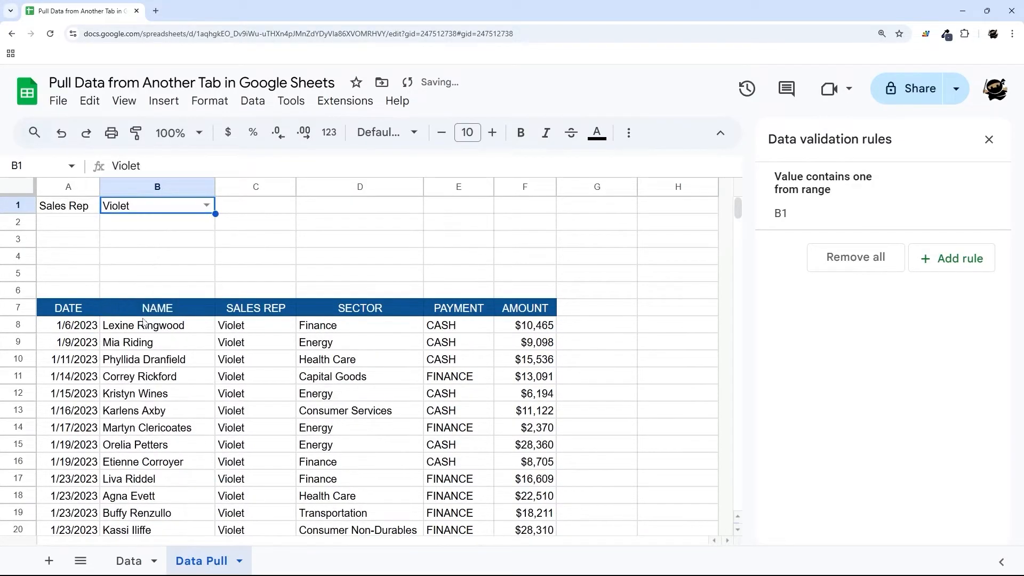
click(206, 208)
click(133, 231)
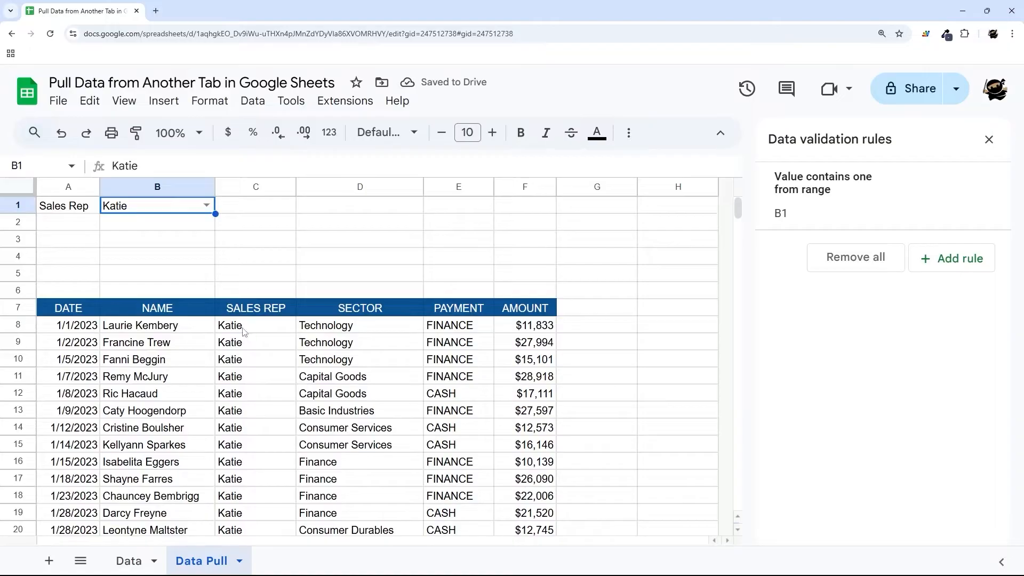
- Review Katie's result rows and close the data validation rules panel
click(243, 332)
drag(338, 328, 351, 450)
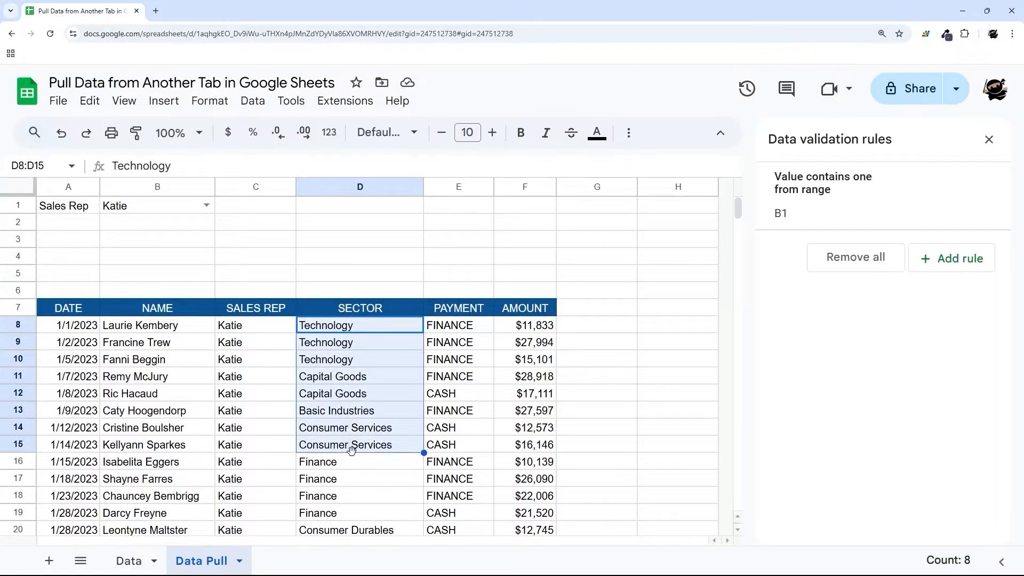
click(989, 139)
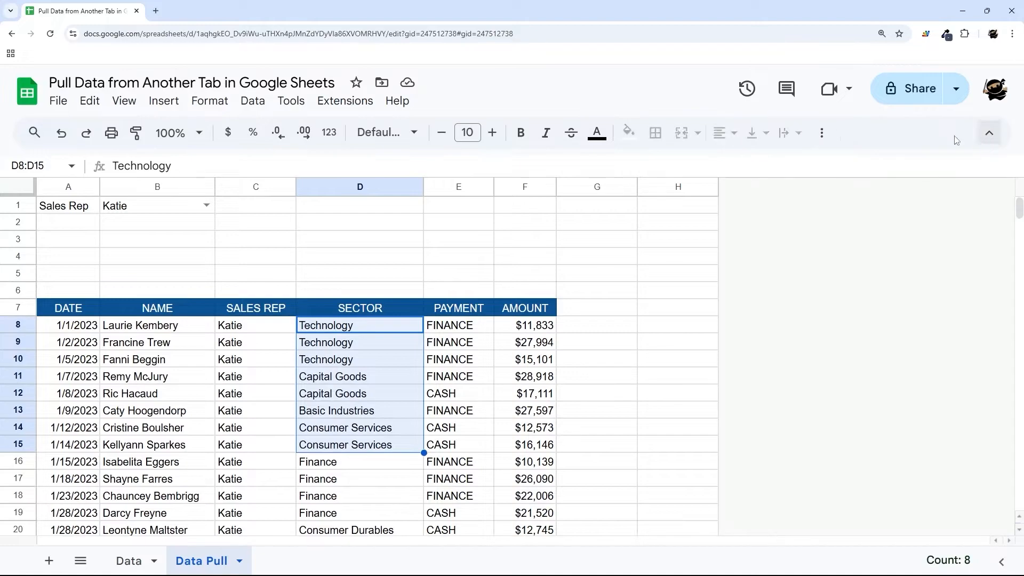
click(75, 228)
- Add Sector and Payment labels in A2:A3 and insert two rows above row 4
text(Sector)
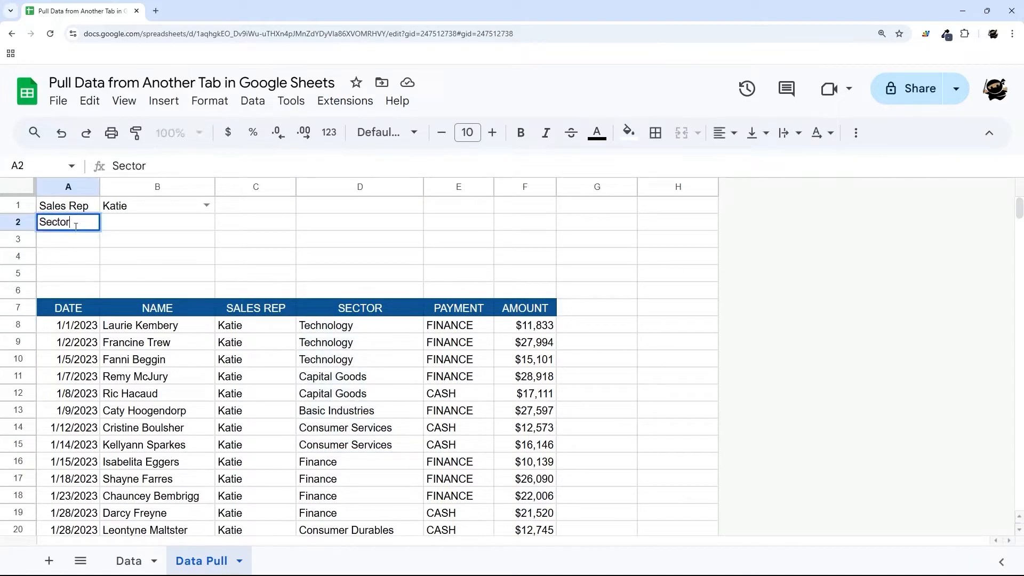
key(Return)
text(Payment)
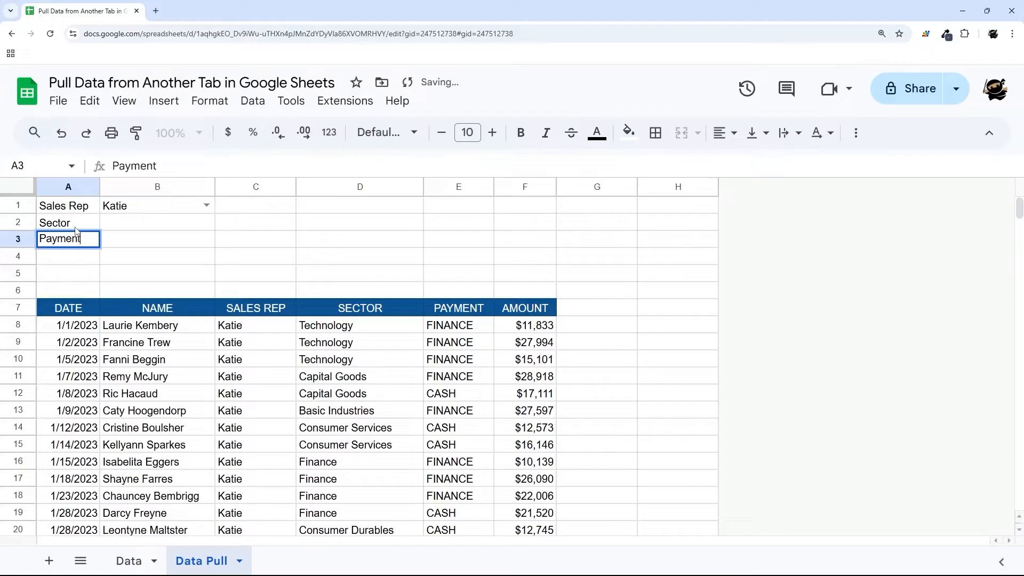
key(Return)
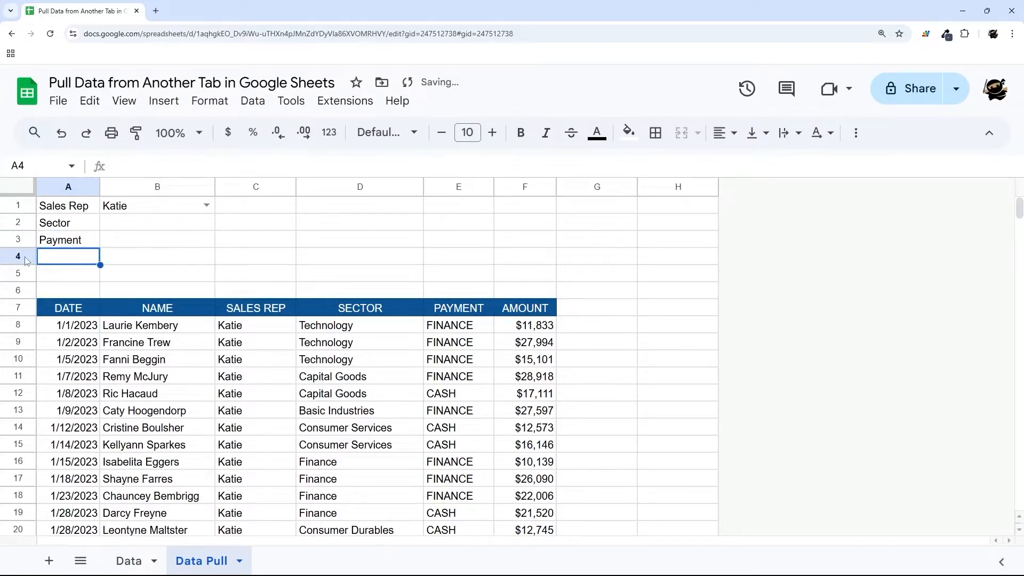
drag(18, 256, 18, 274)
right_click(18, 274)
click(94, 286)
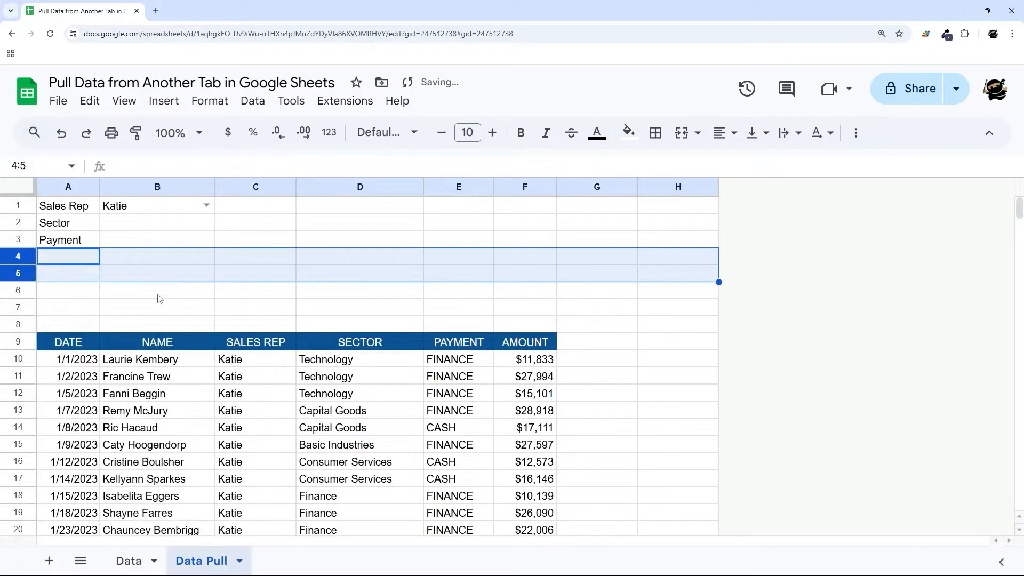
- Label A4:A7 Start Date, End Date, Min Amount, Max Amount and widen column A to fit
click(67, 258)
text(Star)
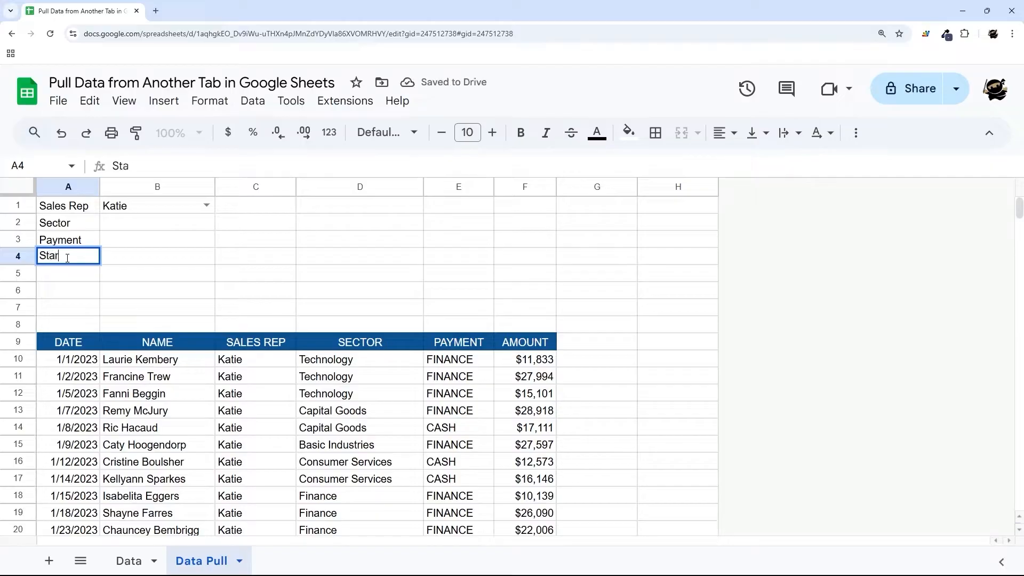
text(t Date)
key(Return)
text(End D)
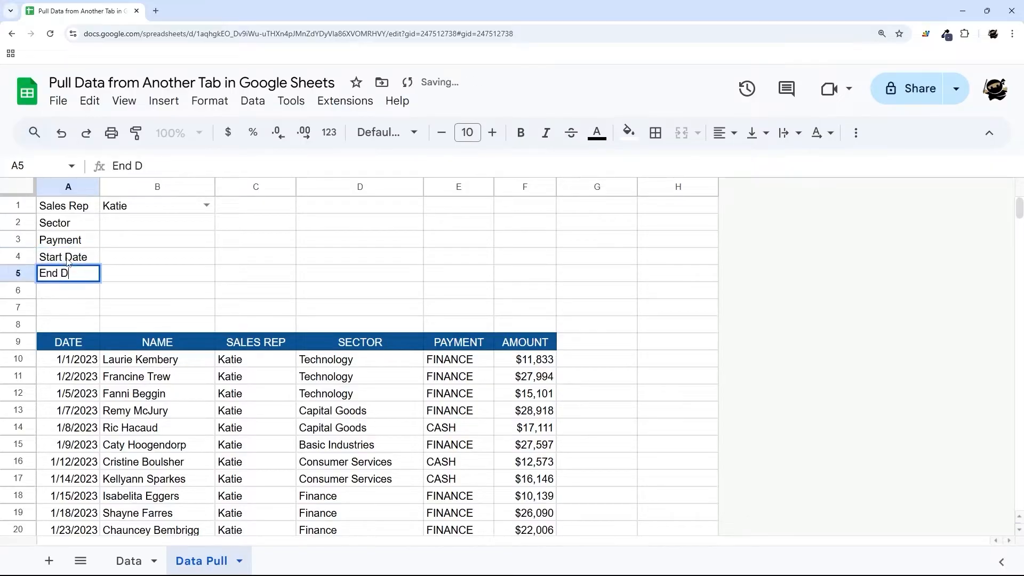
text(ate)
key(Return)
text(Min Amount)
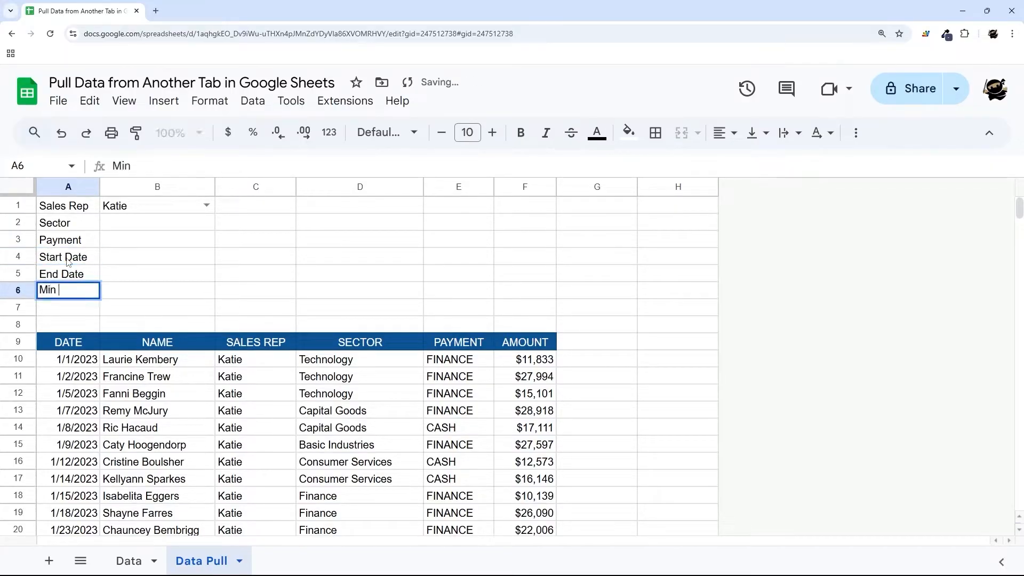
key(Return)
text(Max Amount)
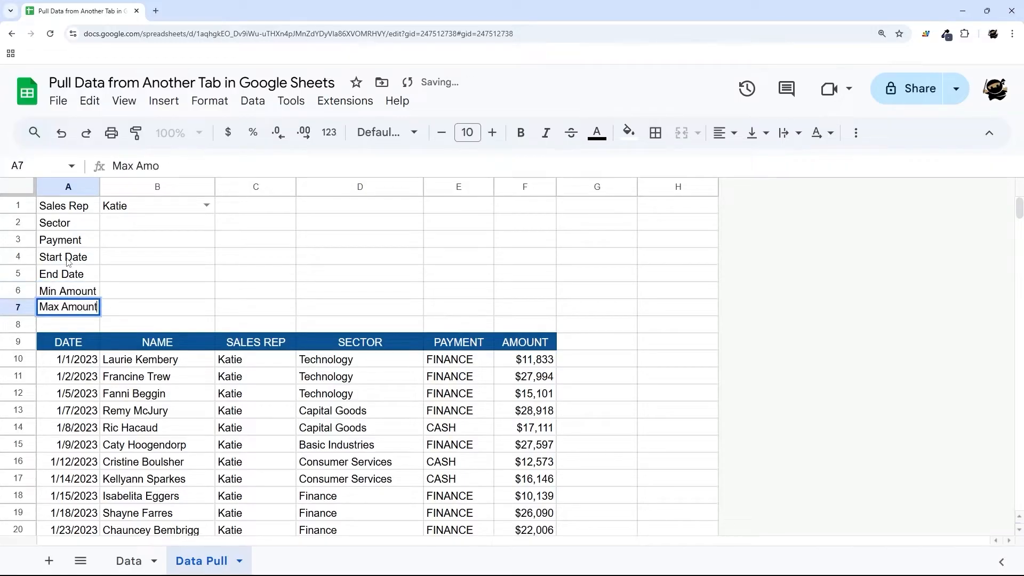
key(Return)
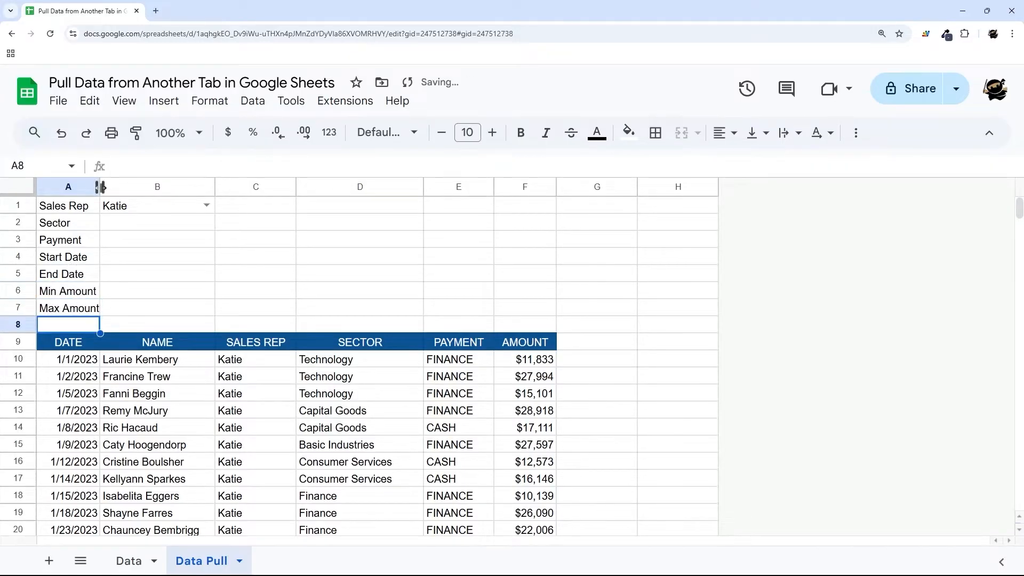
drag(100, 186, 108, 312)
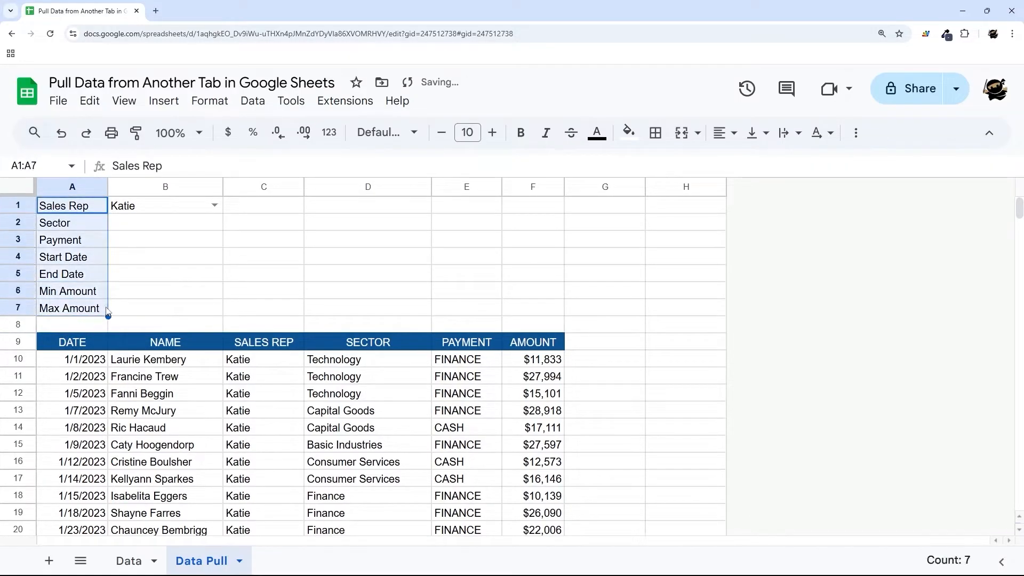
click(129, 227)
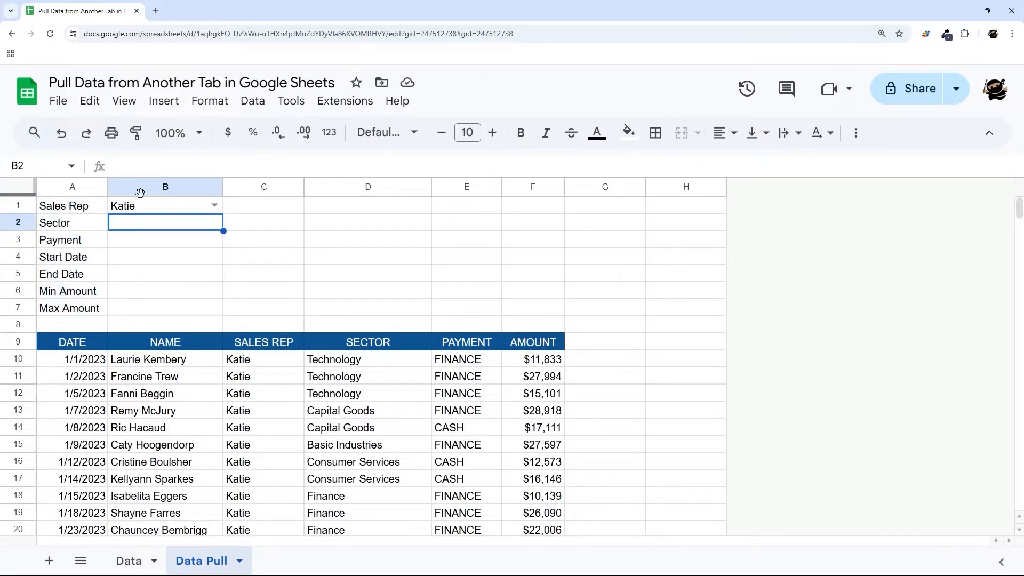
- Start a dropdown rule on B2 whose items come from a range
right_click(156, 228)
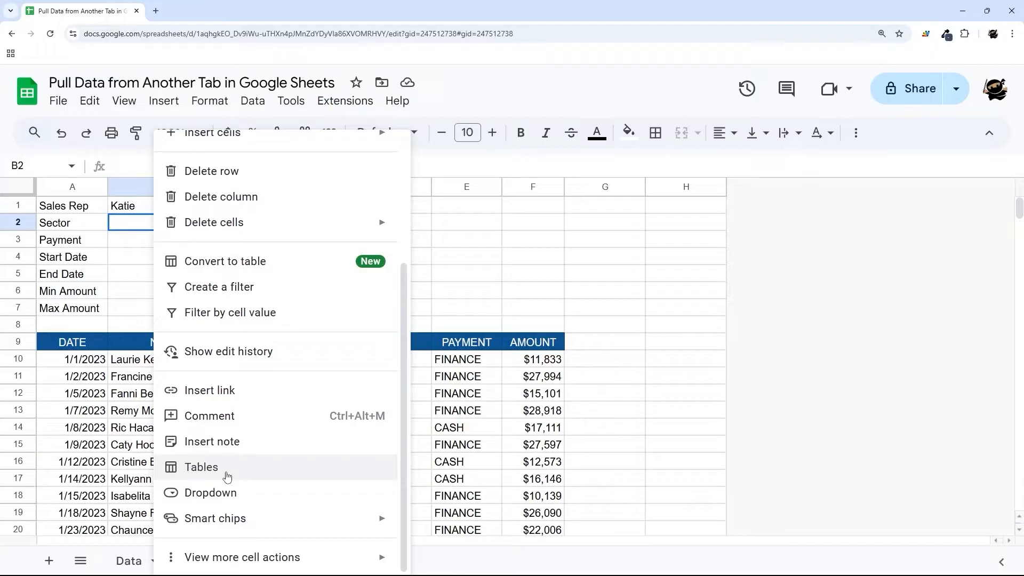
click(219, 493)
click(812, 271)
click(839, 304)
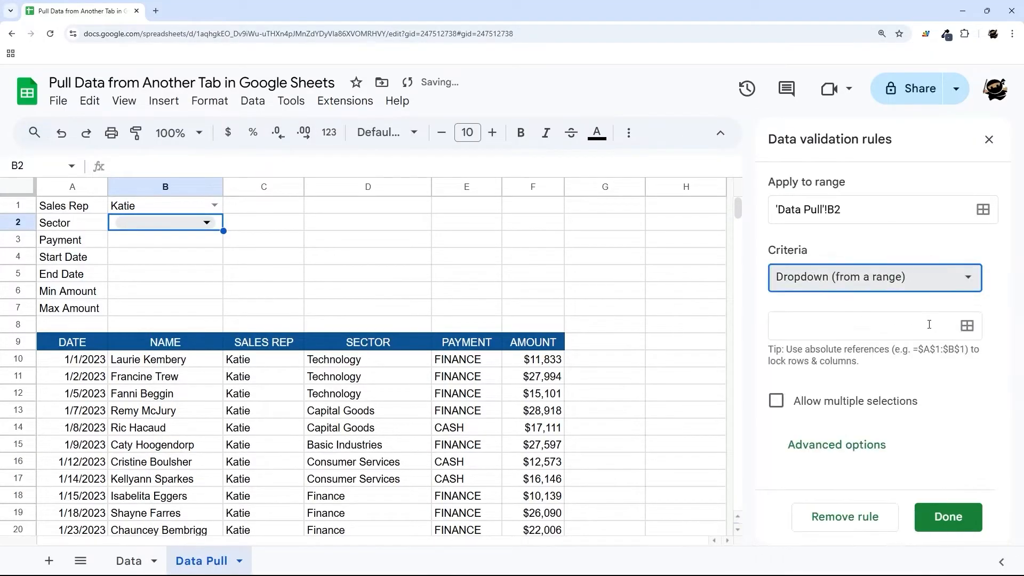
click(968, 327)
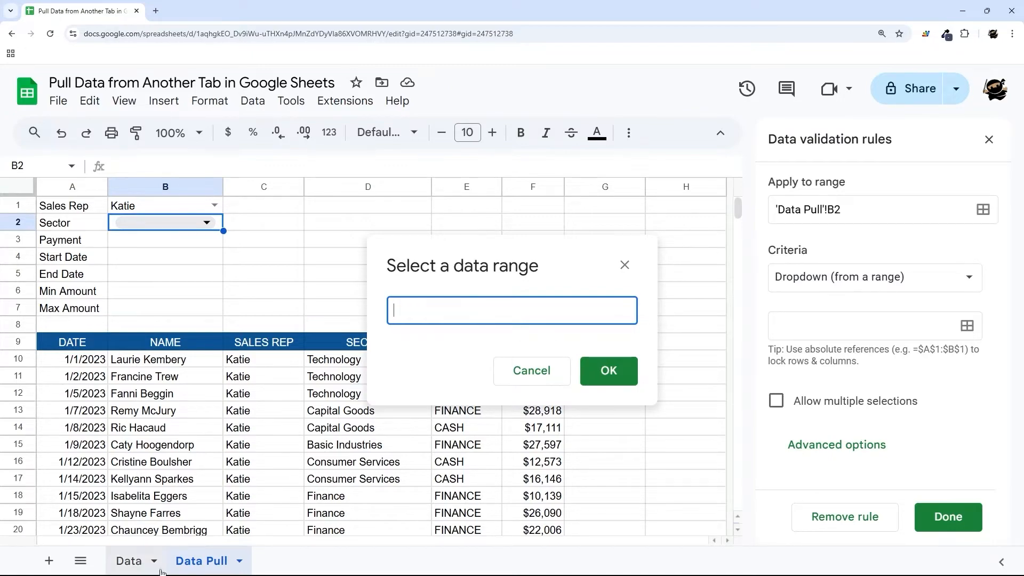
- Source the B2 dropdown from Data!D2:D in Arrow style, save it, and return to Data Pull
click(138, 571)
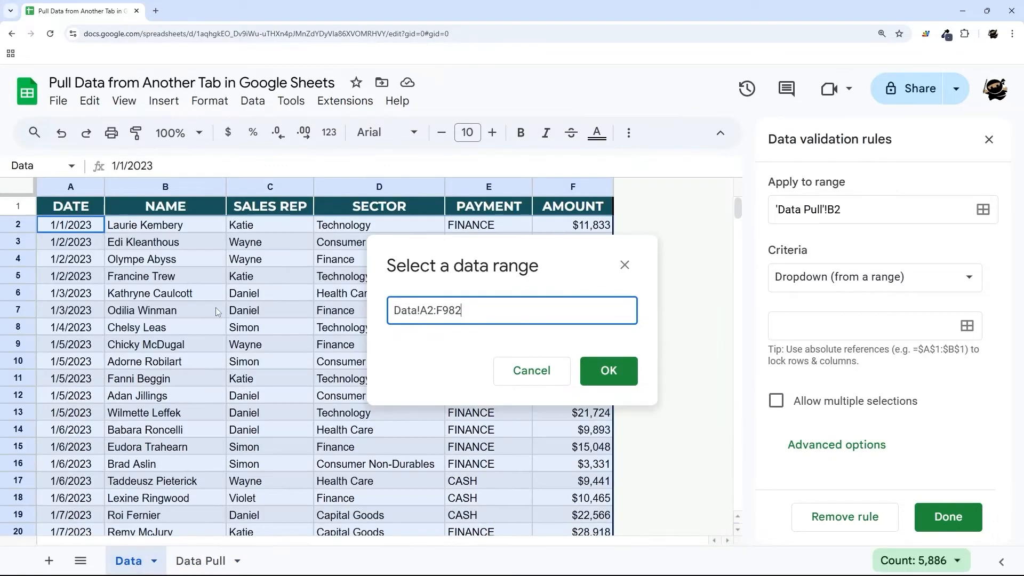
drag(353, 226, 376, 448)
click(503, 311)
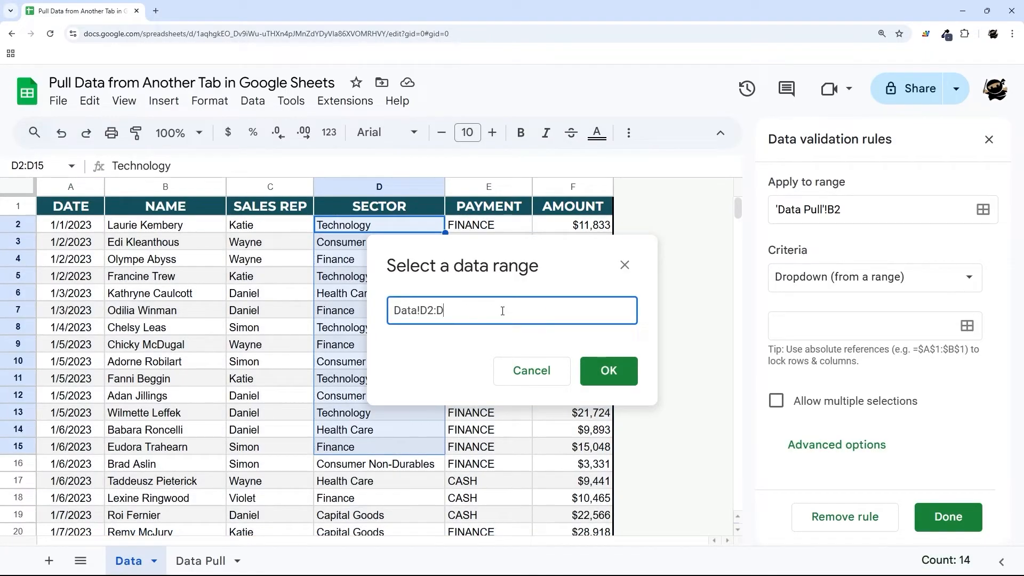
click(608, 370)
scroll(896, 345, down, 3)
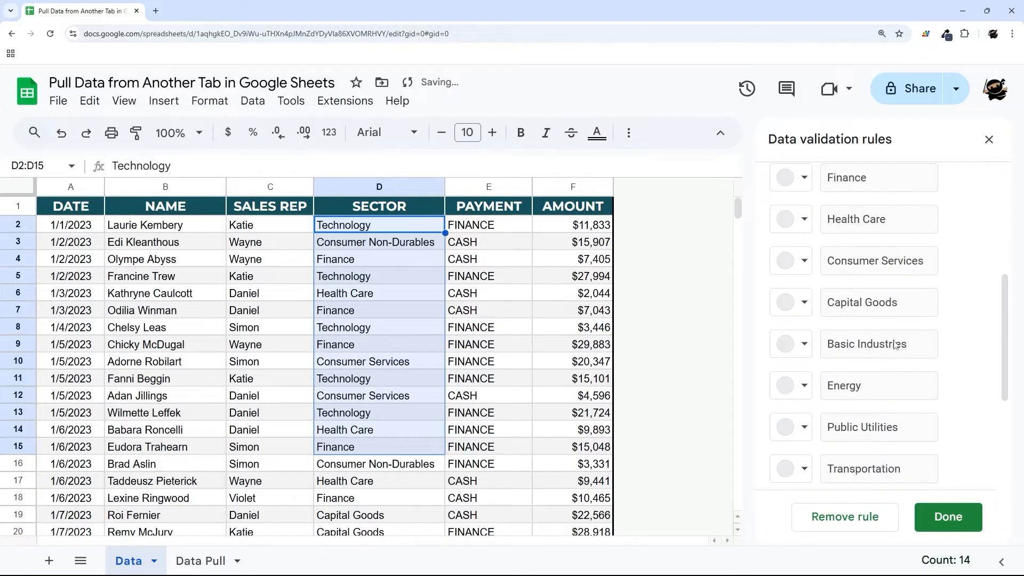
scroll(895, 344, down, 4)
scroll(830, 392, down, 4)
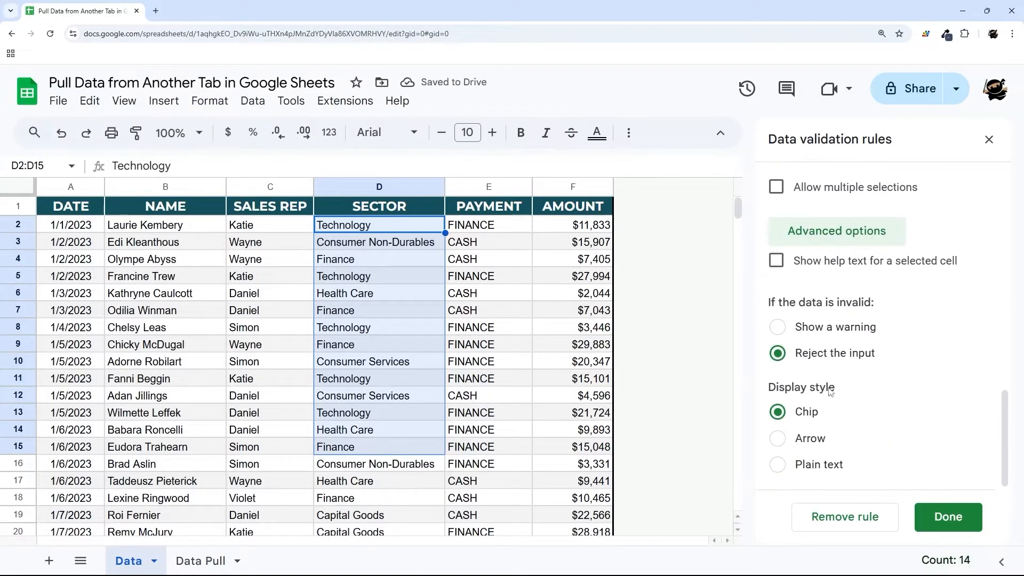
click(810, 439)
click(941, 516)
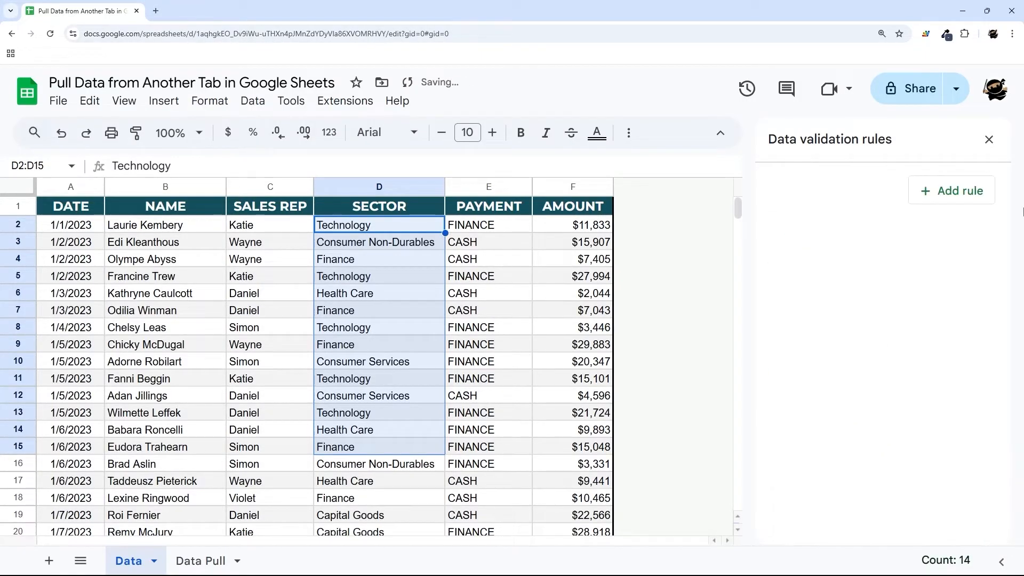
click(188, 561)
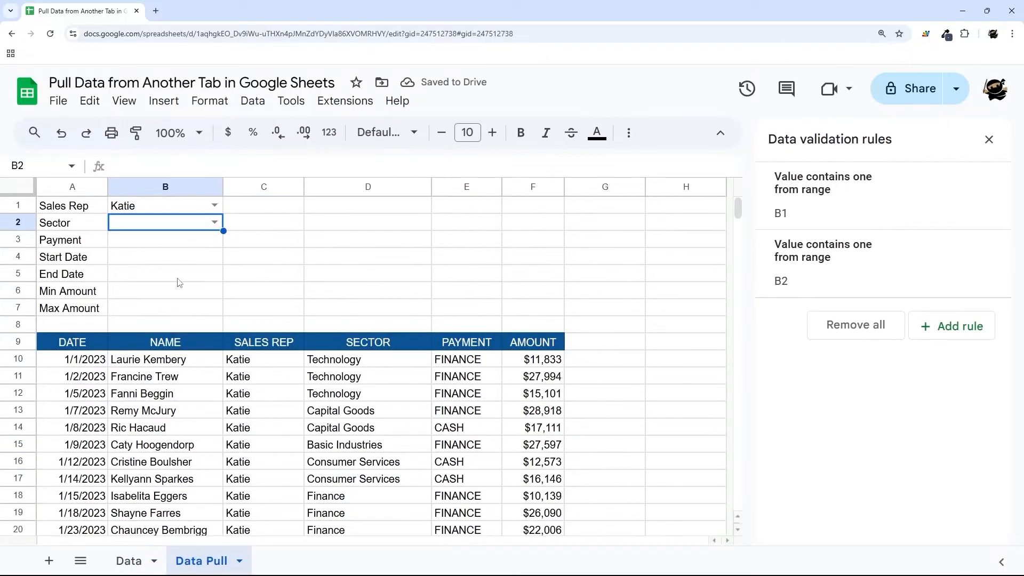
- Pick Consumer Non-Durables in B2 and change A10 to =filter(Data,Sales_Rep=B1,Sector=B2)
click(214, 223)
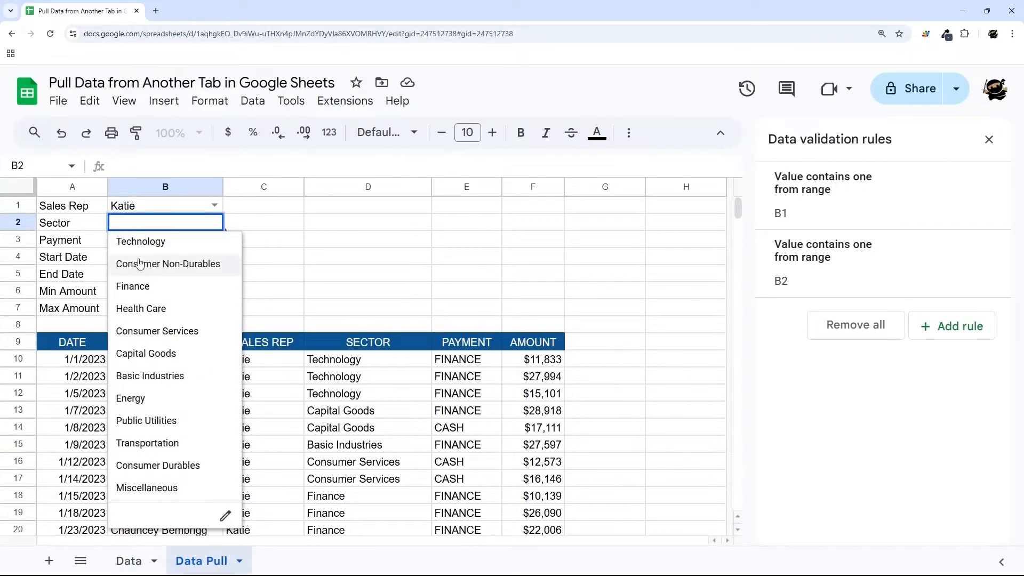
click(157, 265)
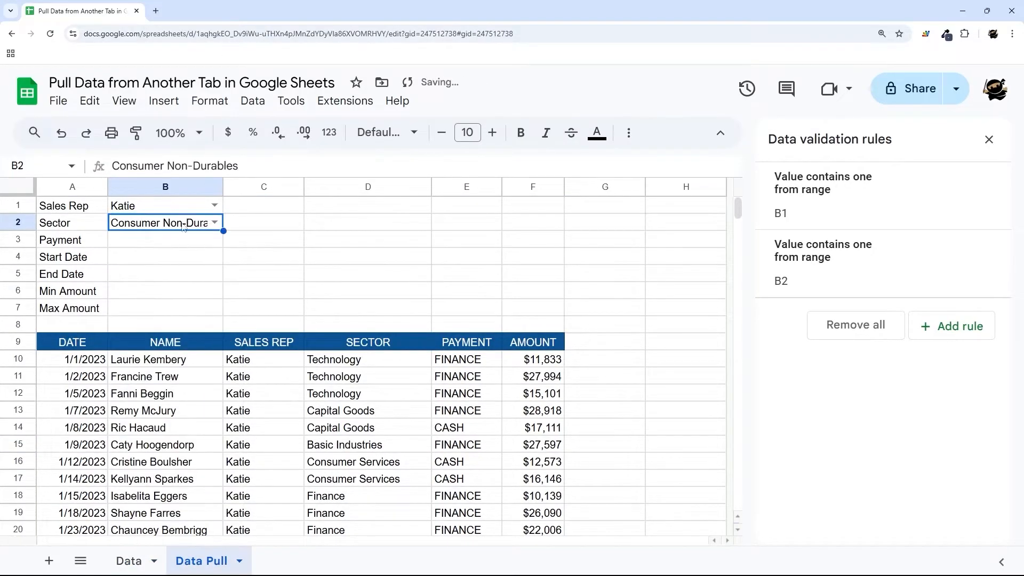
click(91, 365)
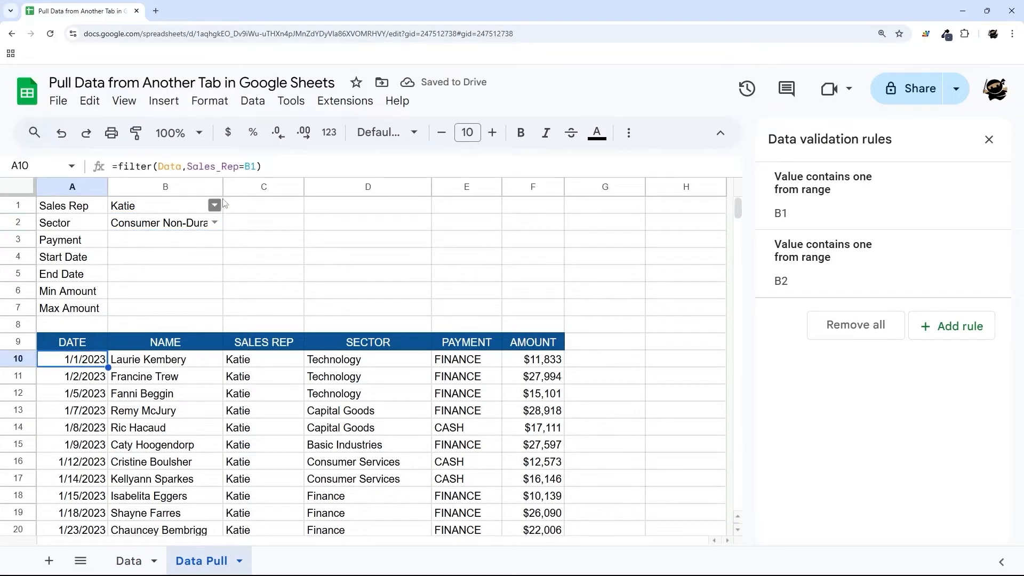
click(257, 167)
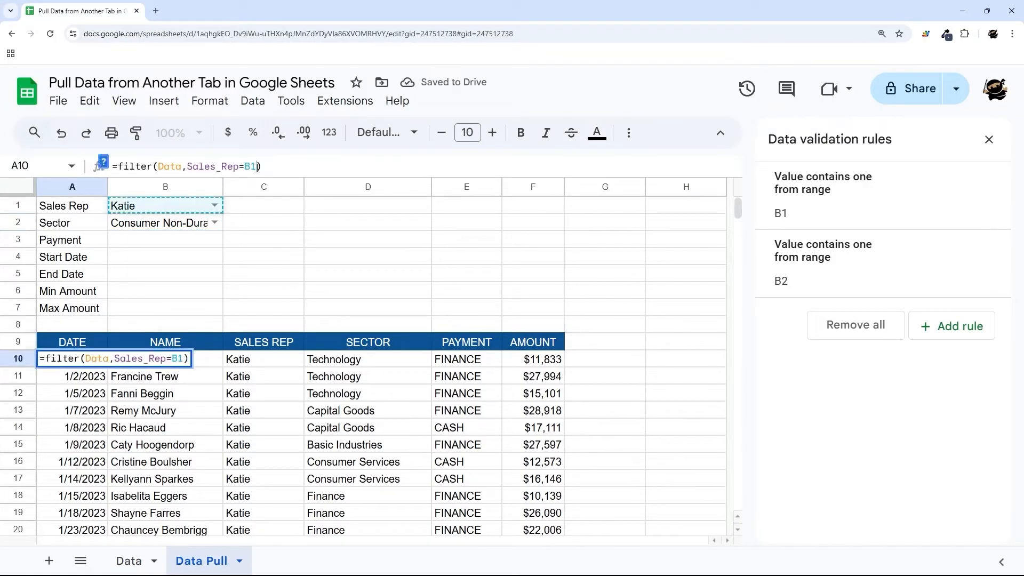
click(103, 161)
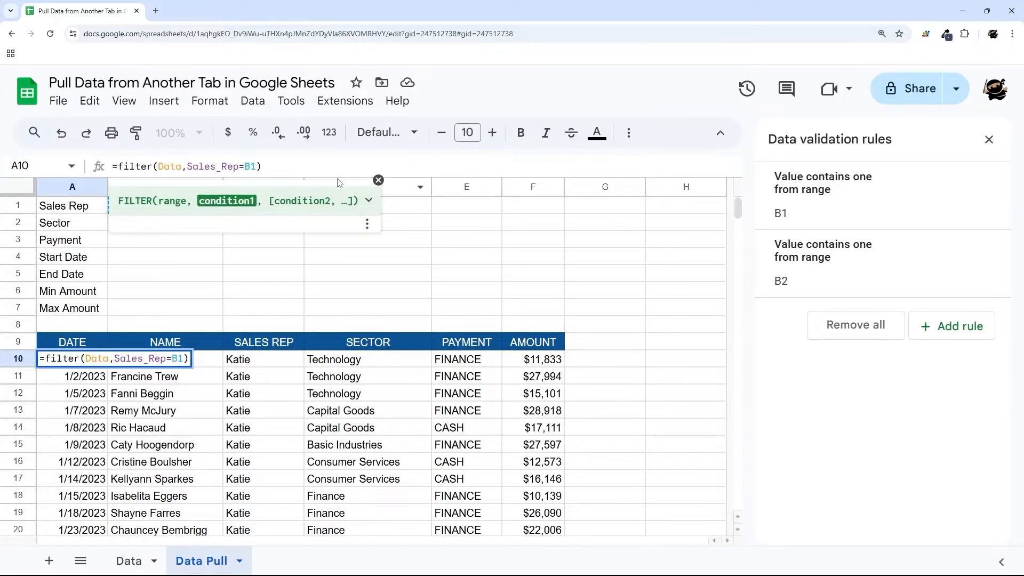
text(,)
click(378, 181)
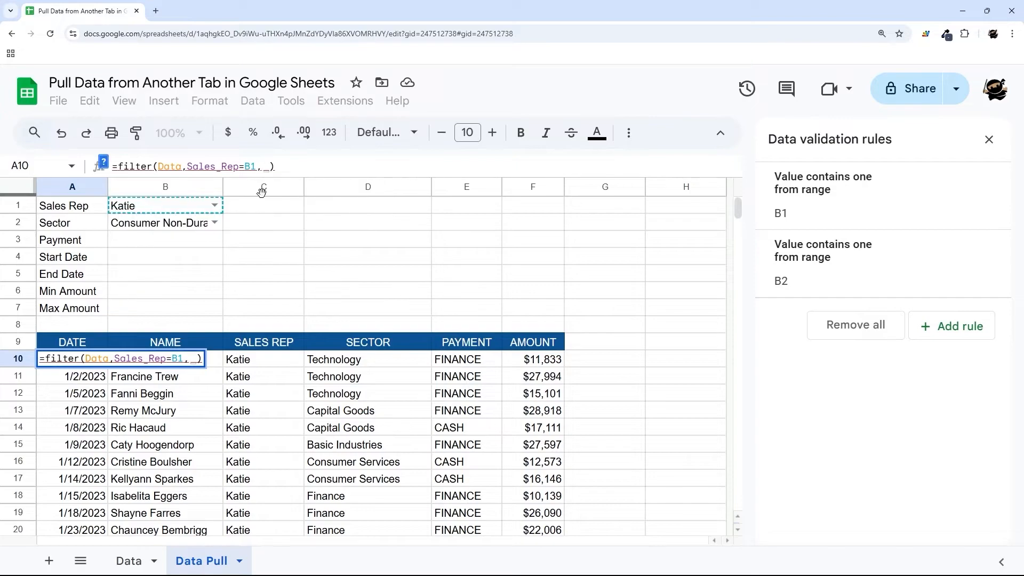
text(Secto)
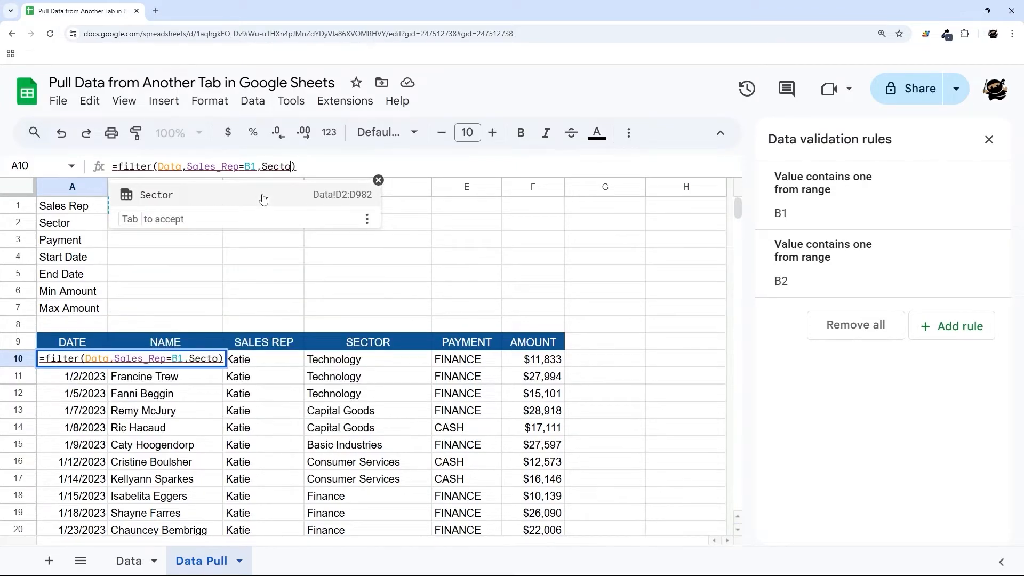
click(263, 199)
text(=)
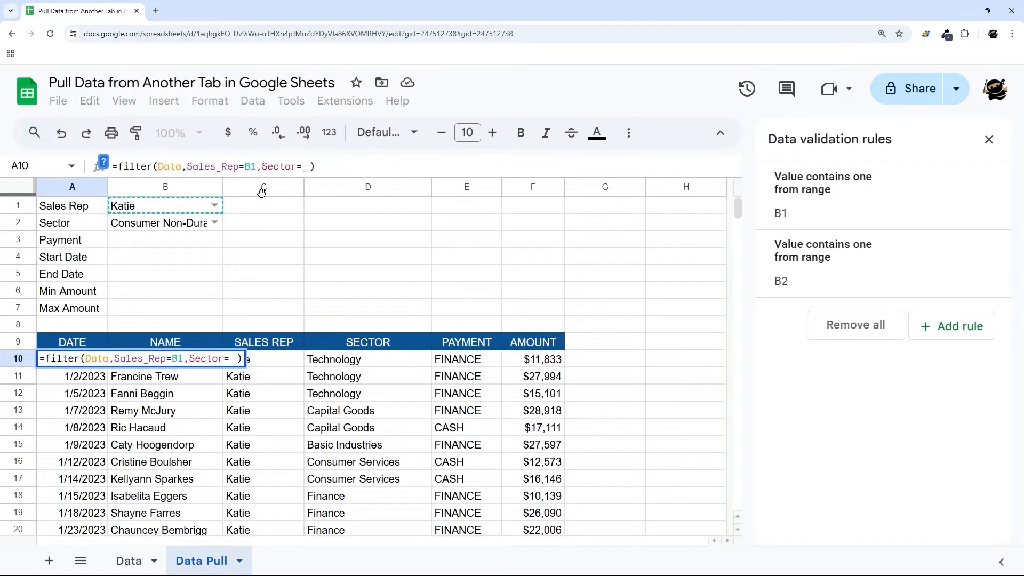
text(B2)
key(Return)
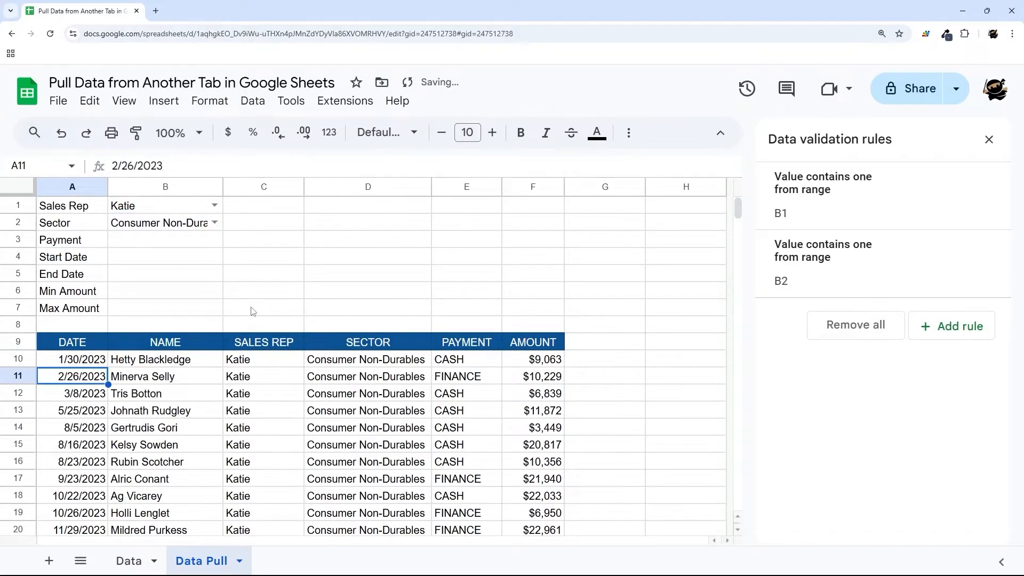
- Switch the B2 sector to Technology and review the filtered results
scroll(253, 311, down, 2)
click(237, 260)
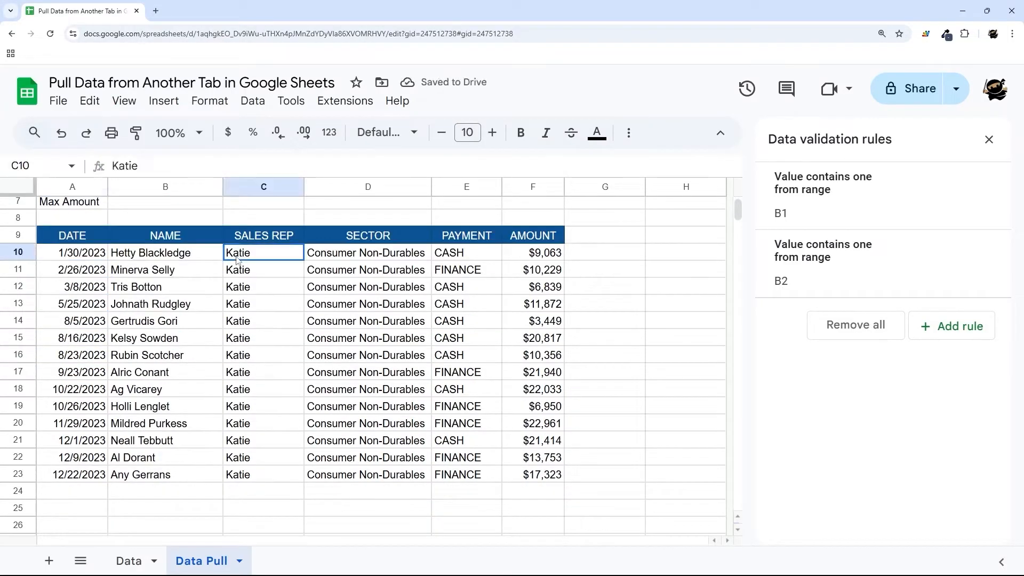
scroll(234, 267, up, 2)
click(214, 221)
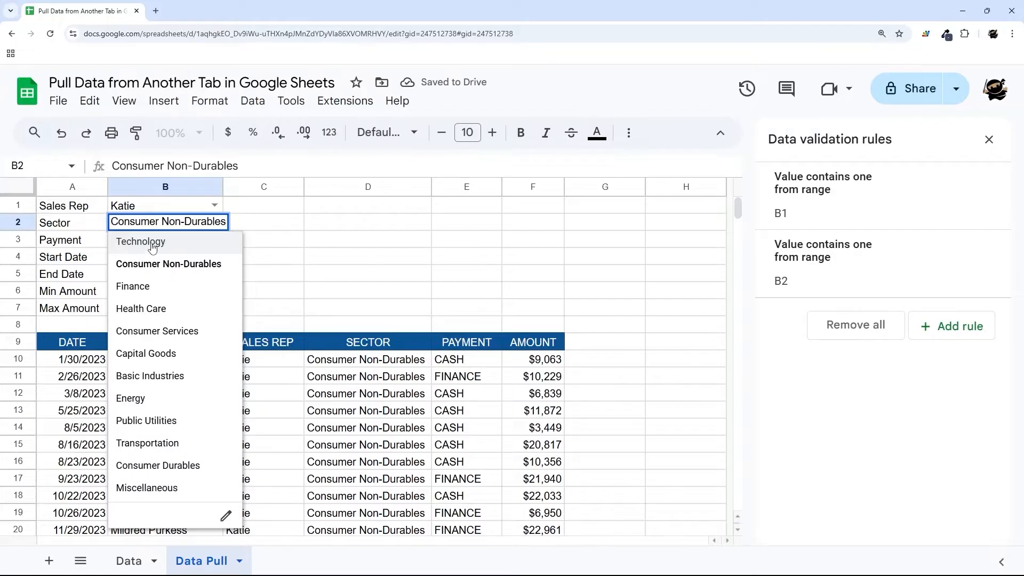
click(152, 243)
scroll(297, 309, down, 8)
scroll(314, 326, up, 7)
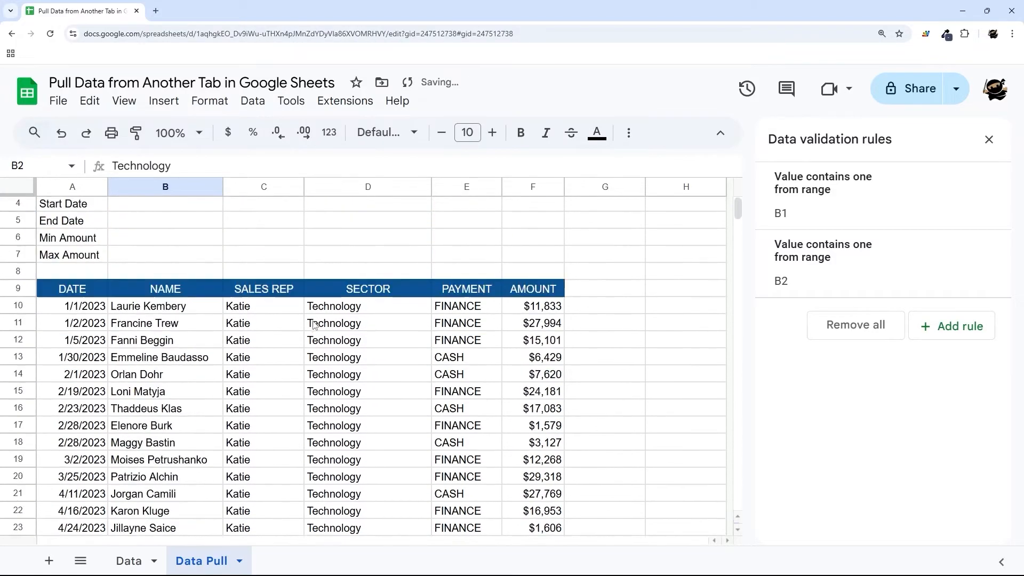
scroll(310, 319, up, 1)
click(155, 248)
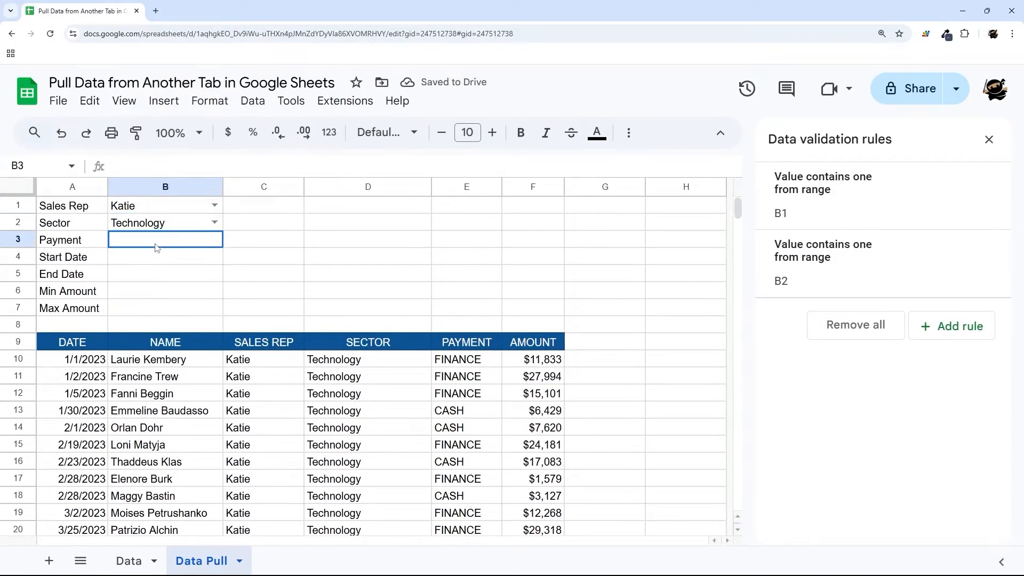
- Create a dropdown on B3 that draws its items from Data!E2:E
right_click(155, 248)
scroll(236, 502, down, 3)
click(235, 511)
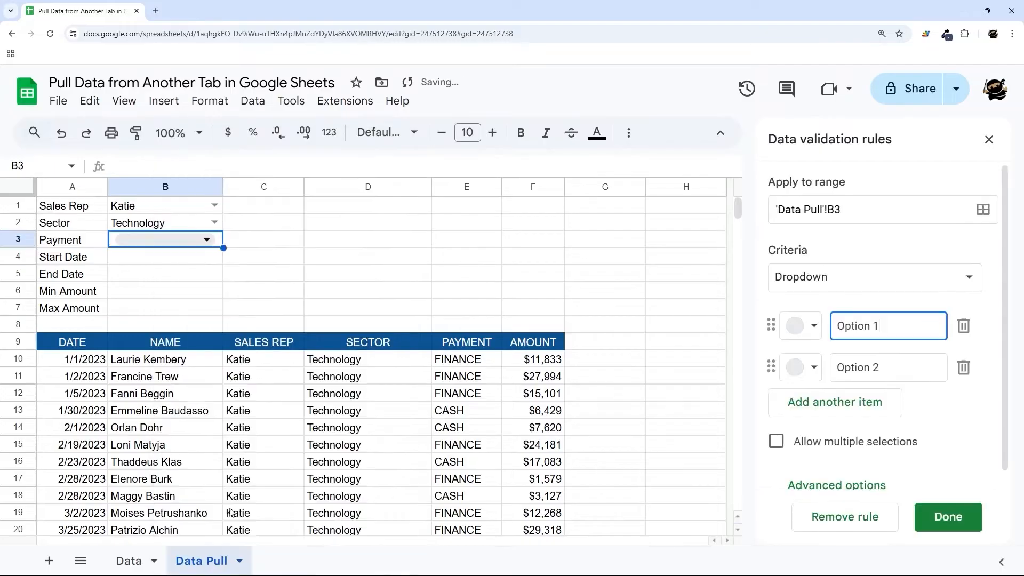
click(786, 269)
click(900, 304)
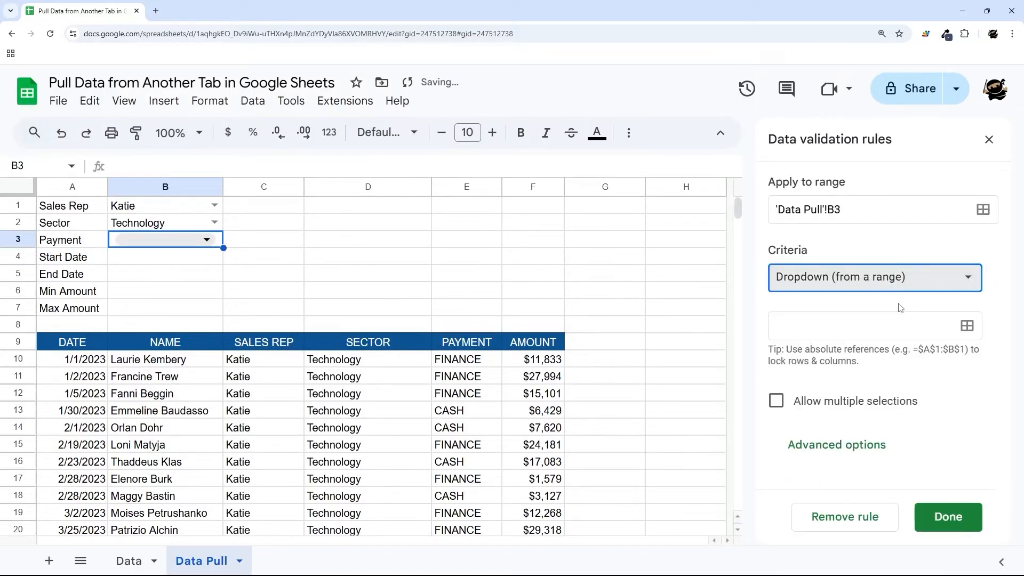
click(968, 325)
click(140, 560)
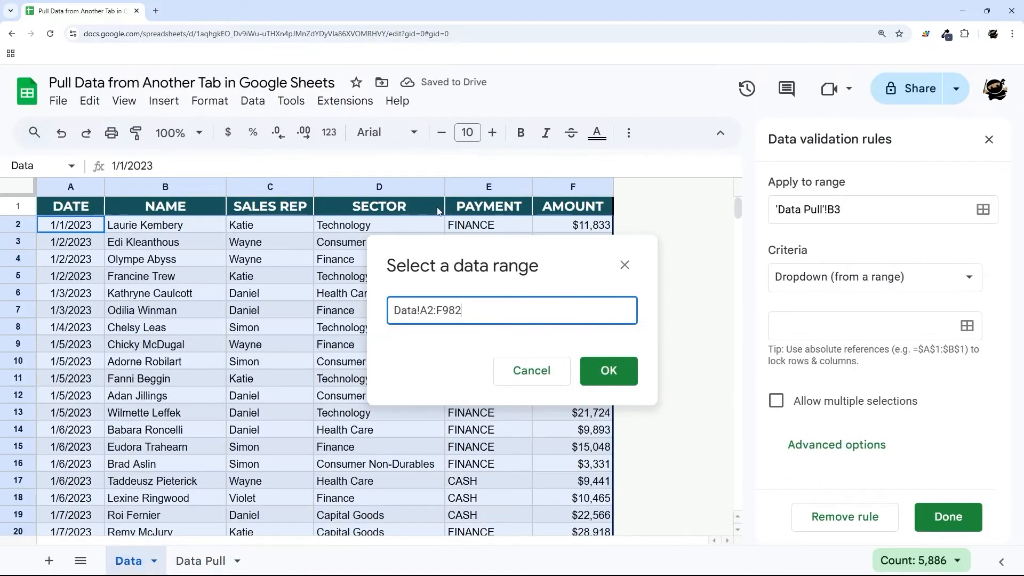
click(497, 222)
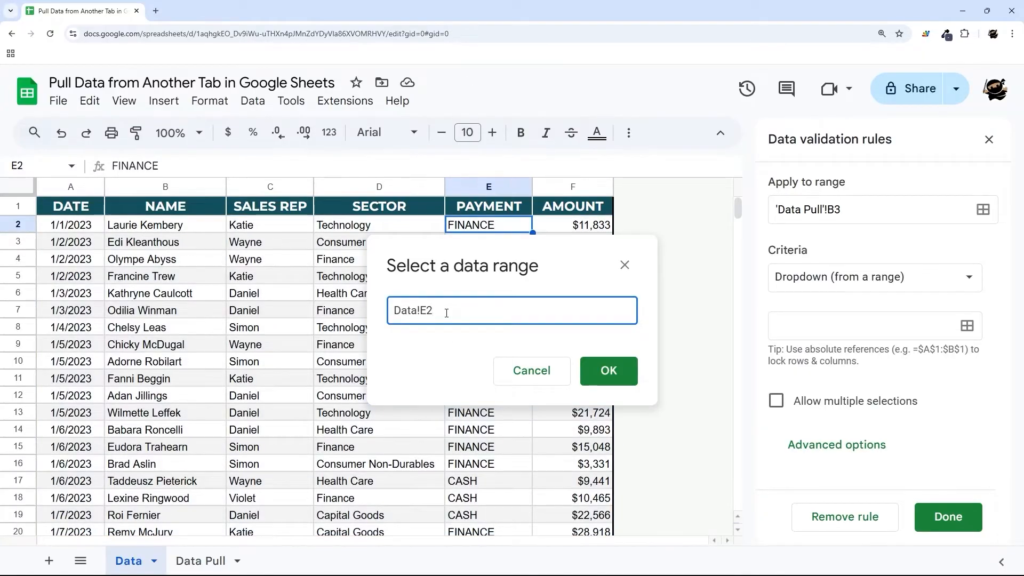
text(:E)
key(Return)
- Give the payment dropdown Arrow style, save it, and choose FINANCE in B3
scroll(881, 406, down, 3)
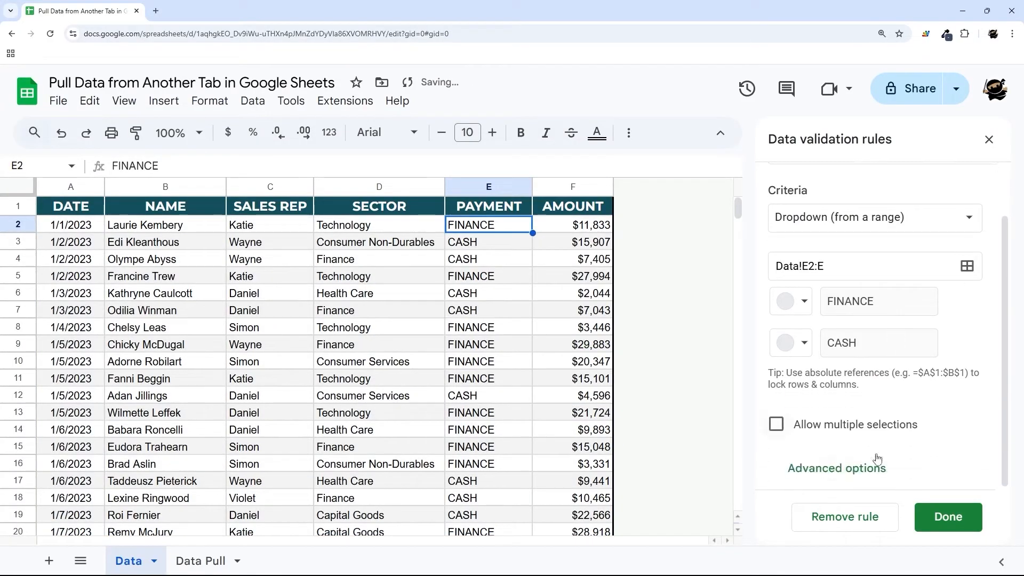
click(836, 465)
click(826, 439)
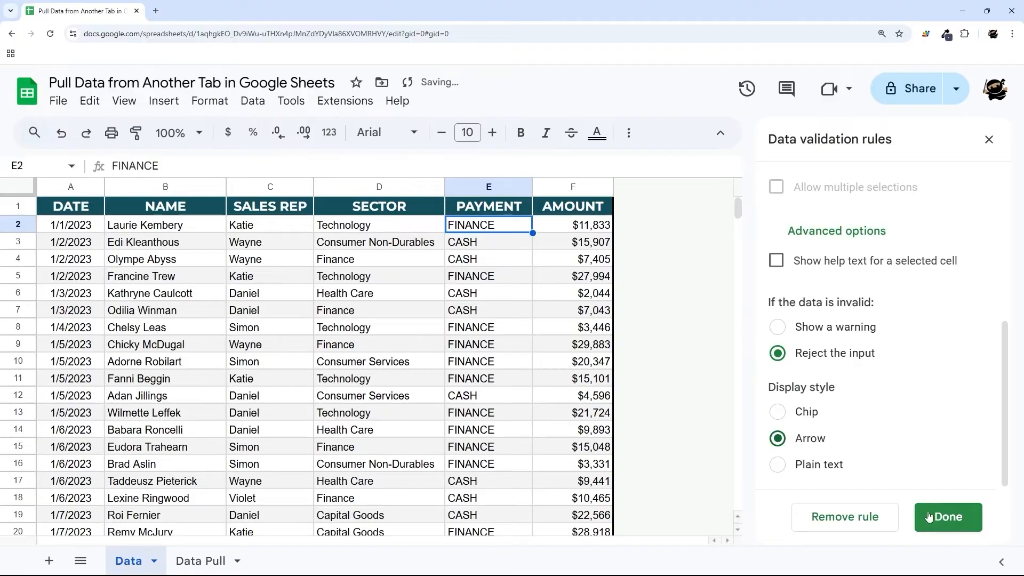
click(948, 517)
click(200, 561)
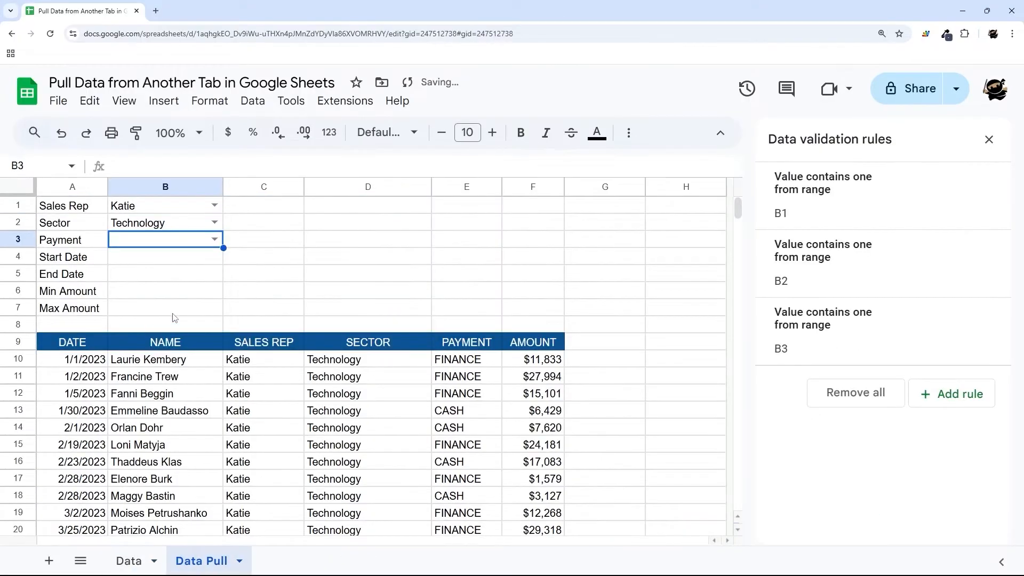
click(215, 239)
click(149, 259)
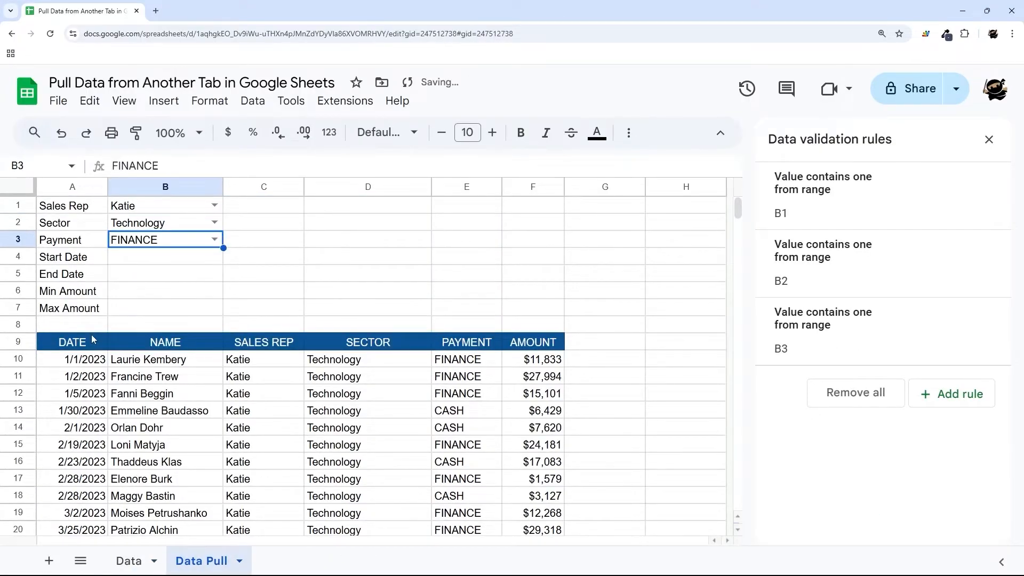
- Append ,Payment=B3 to the FILTER formula in A10
click(82, 366)
click(315, 166)
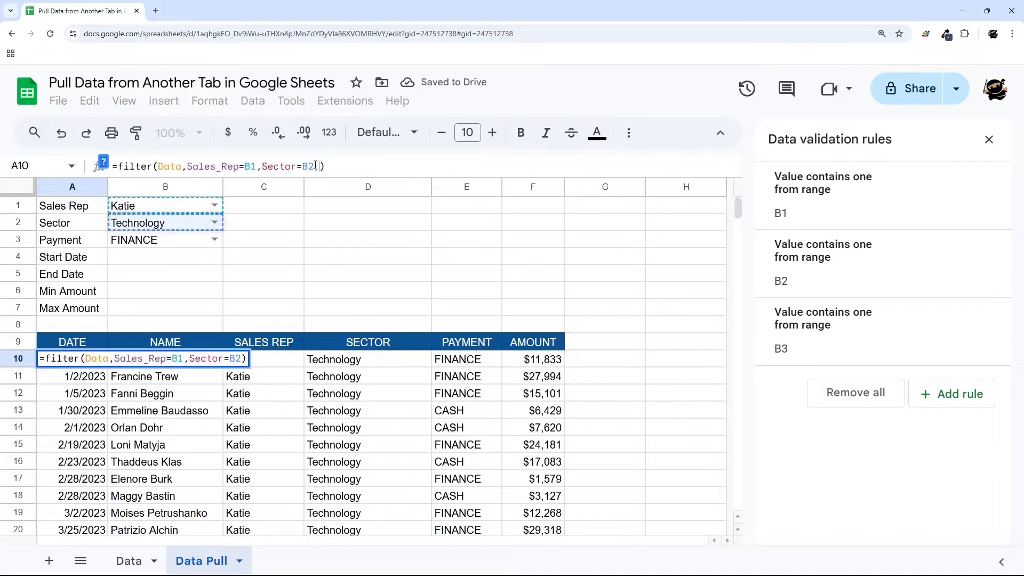
text(,Payment=)
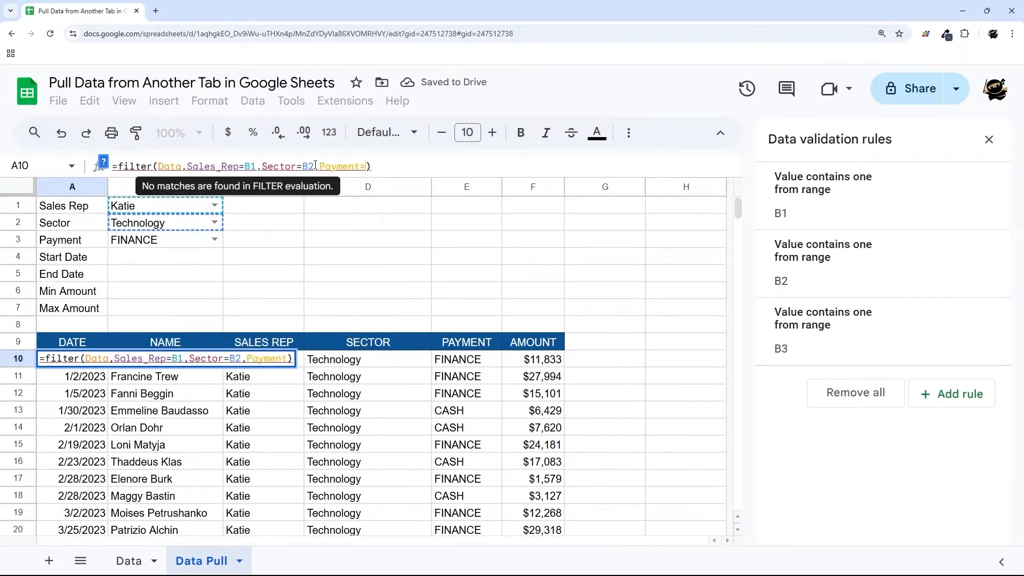
text(B3)
key(Return)
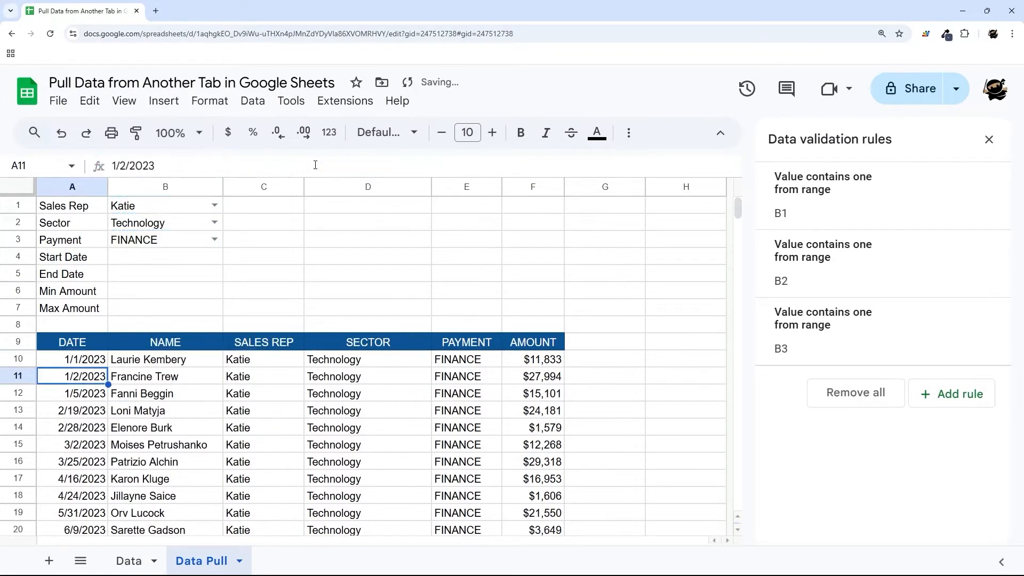
- Change the B3 payment to CASH and review the criteria cells
scroll(213, 321, down, 2)
scroll(214, 320, up, 2)
click(215, 239)
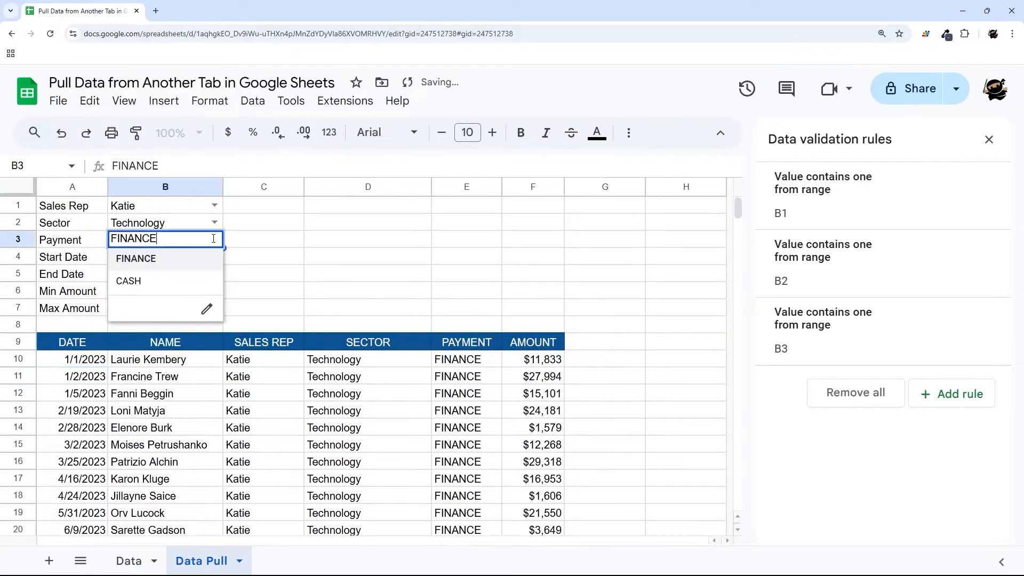
click(142, 281)
scroll(324, 335, down, 3)
scroll(324, 335, up, 3)
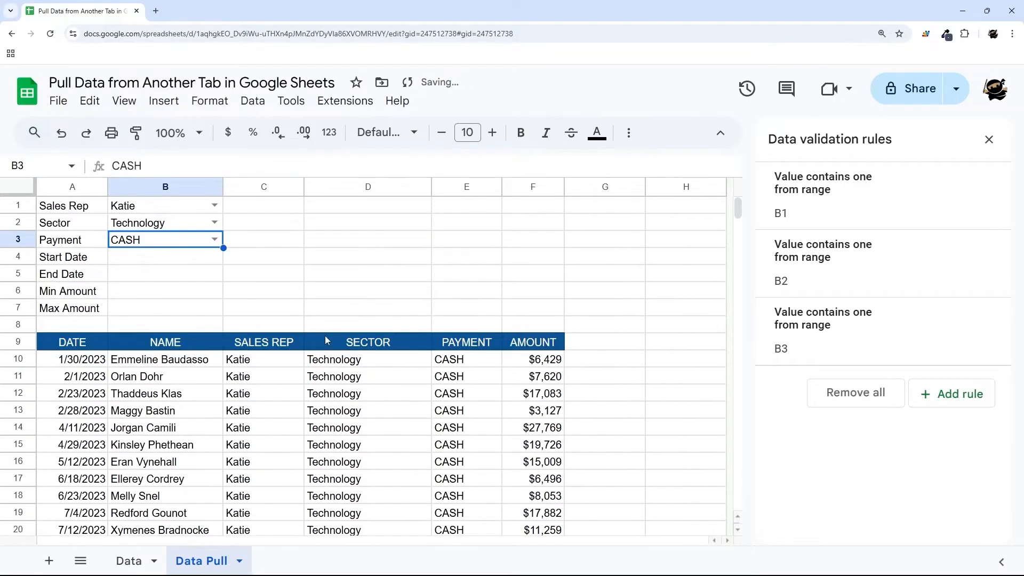
drag(128, 206, 138, 248)
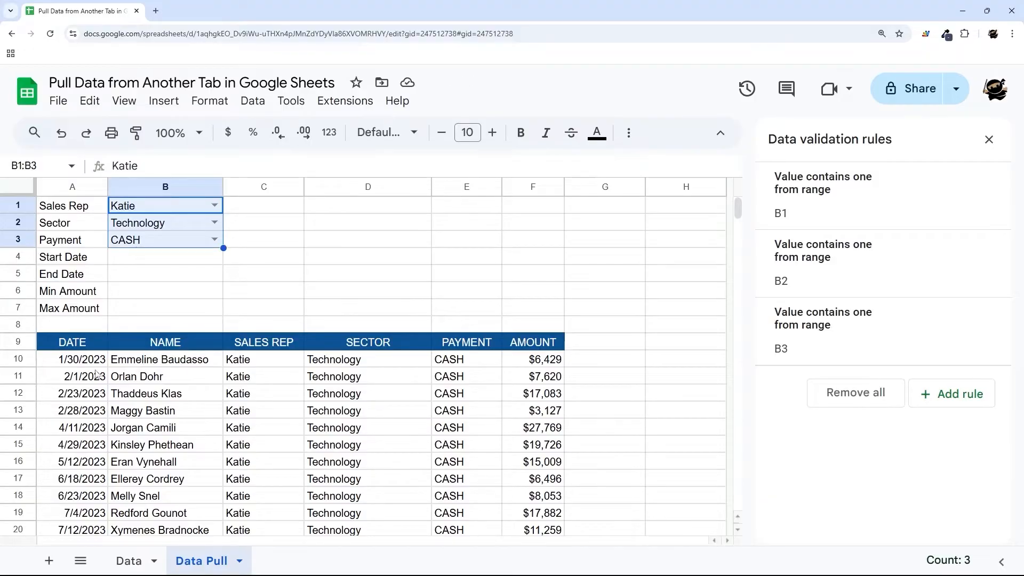
click(146, 263)
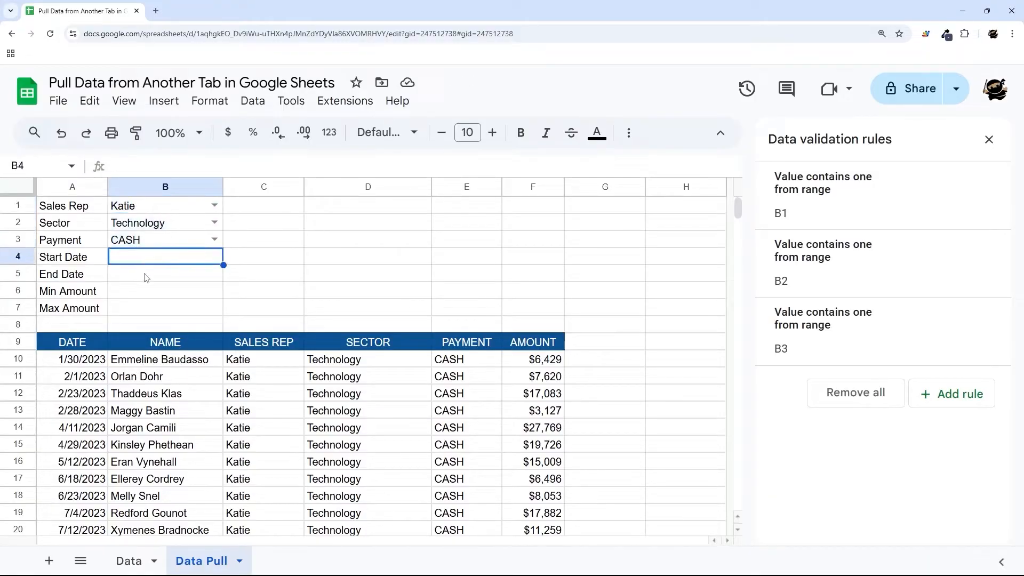
- Add an 'Is valid date' validation rule to B4:B5 that rejects invalid input, then close the panel
click(145, 278)
drag(153, 261, 151, 278)
right_click(151, 278)
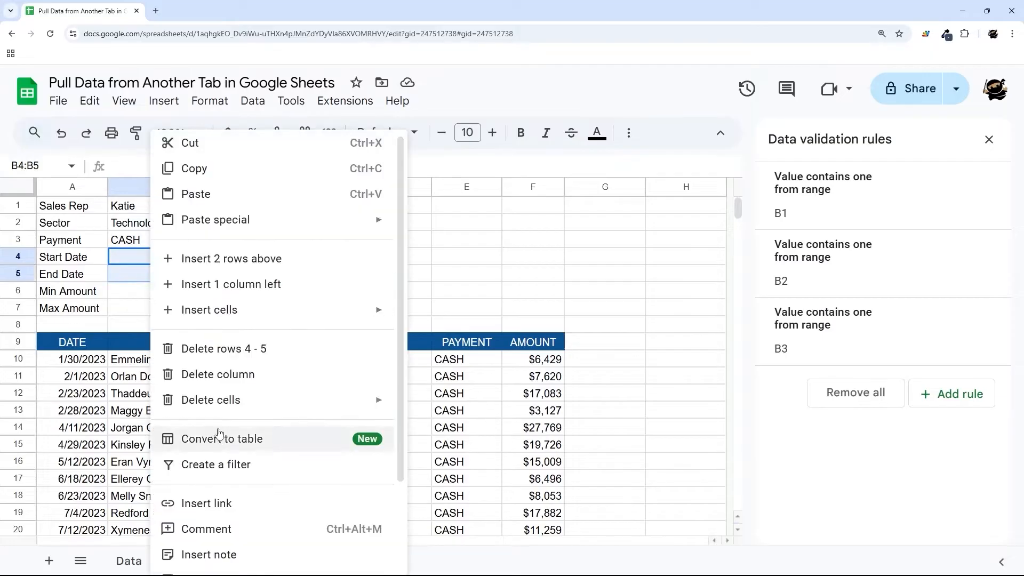
scroll(213, 499, down, 2)
click(212, 497)
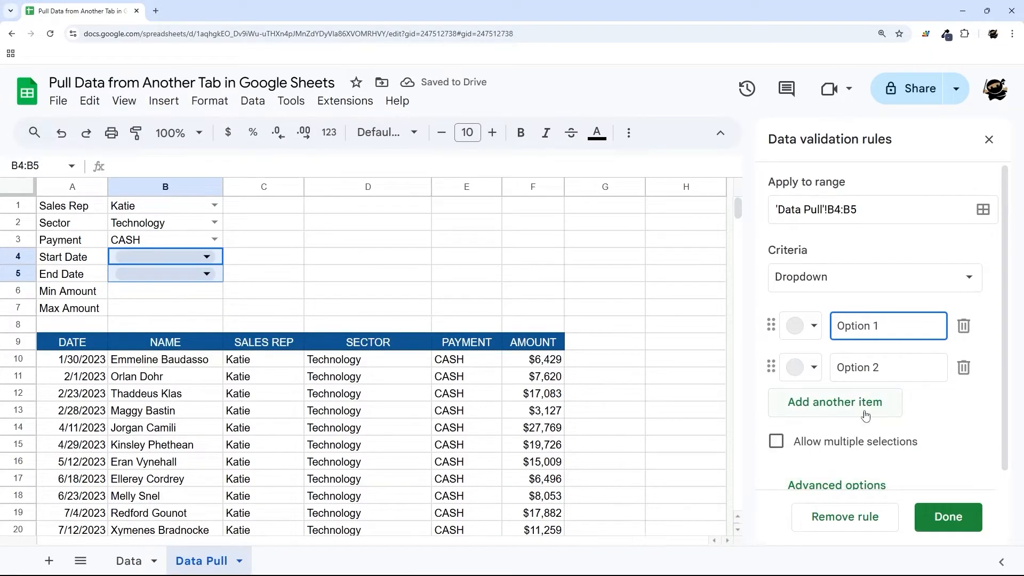
click(820, 279)
scroll(819, 279, down, 2)
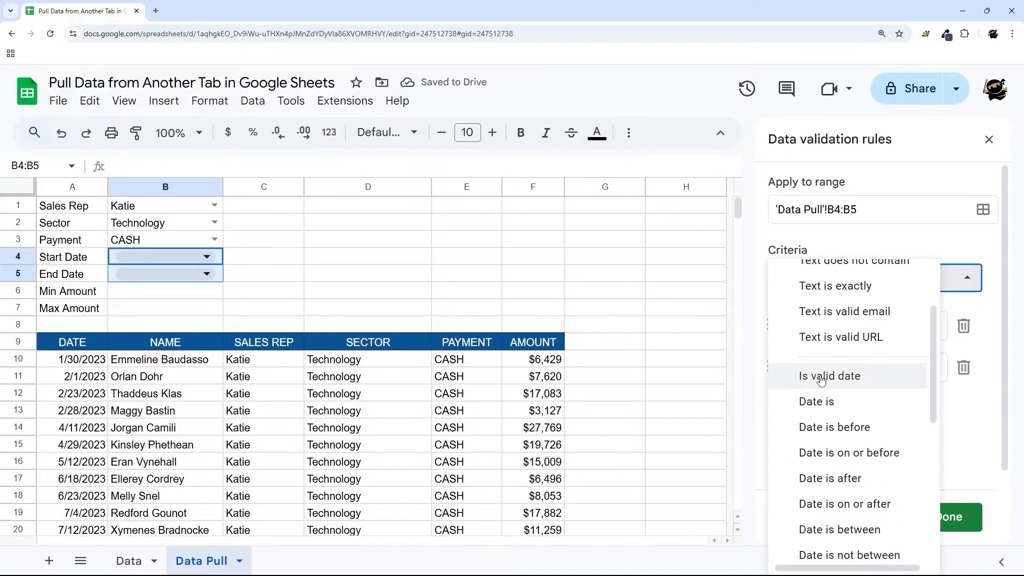
click(814, 373)
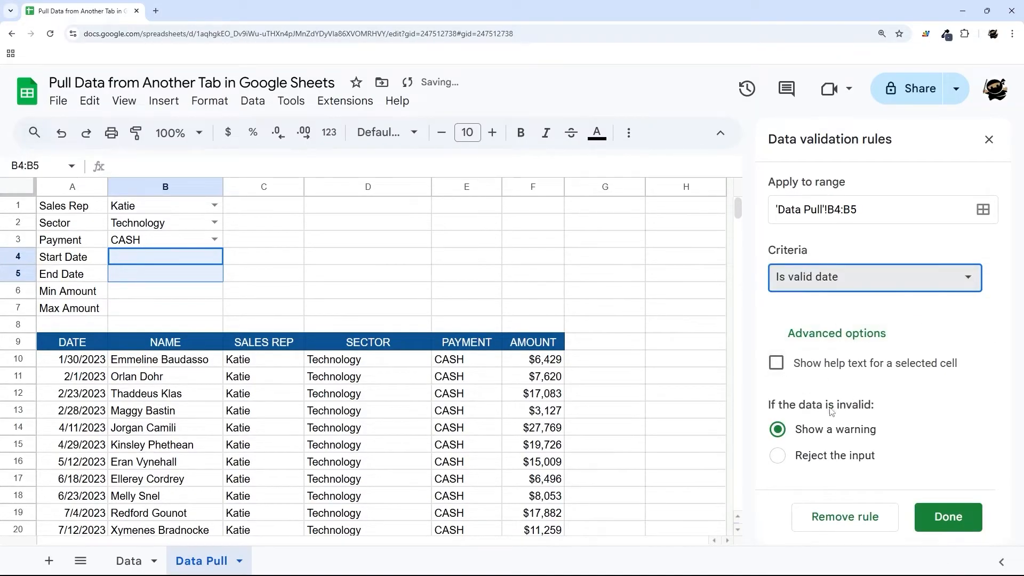
click(817, 457)
click(960, 517)
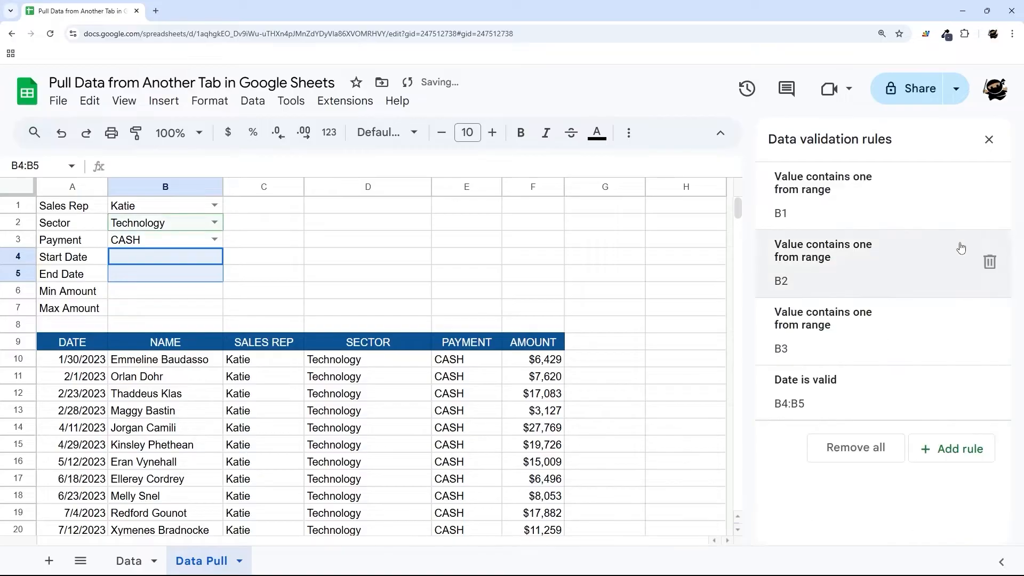
click(991, 140)
scroll(149, 363, down, 3)
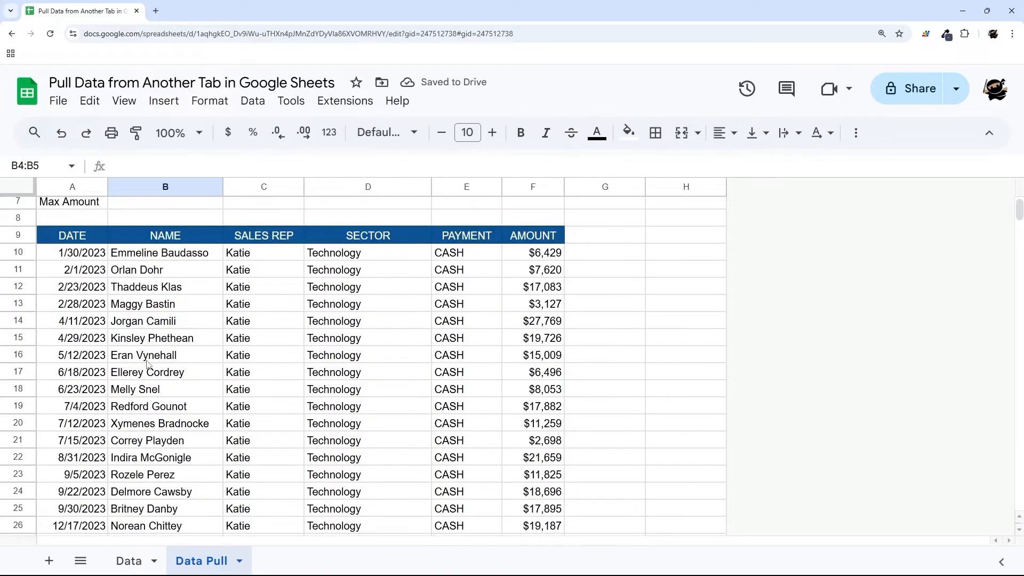
- Enter 6/1/2023 as the Start Date in B4 and 9/1/2023 as the End Date in B5
scroll(149, 364, up, 3)
double_click(154, 258)
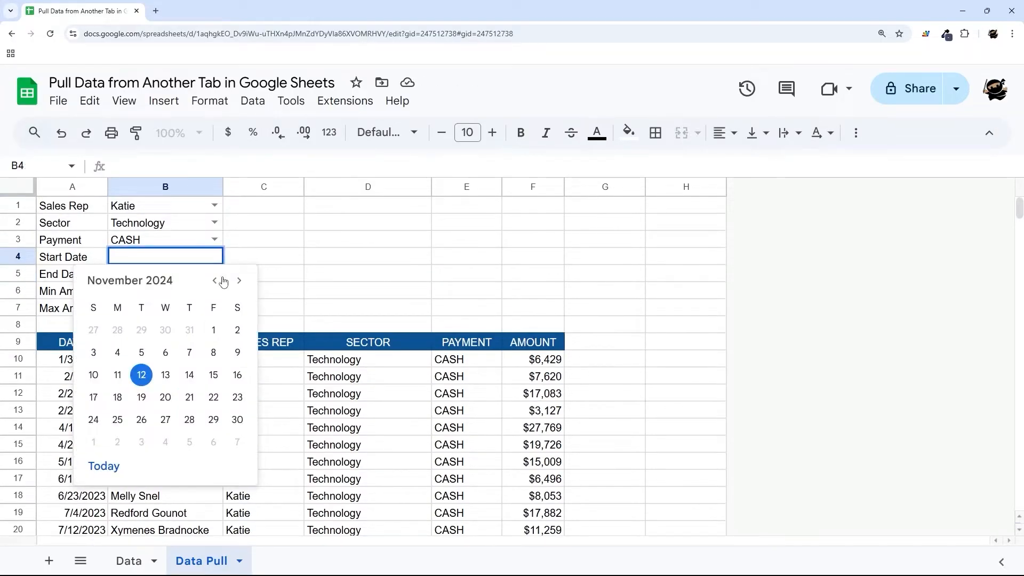
click(309, 261)
scroll(88, 376, down, 3)
scroll(88, 379, down, 2)
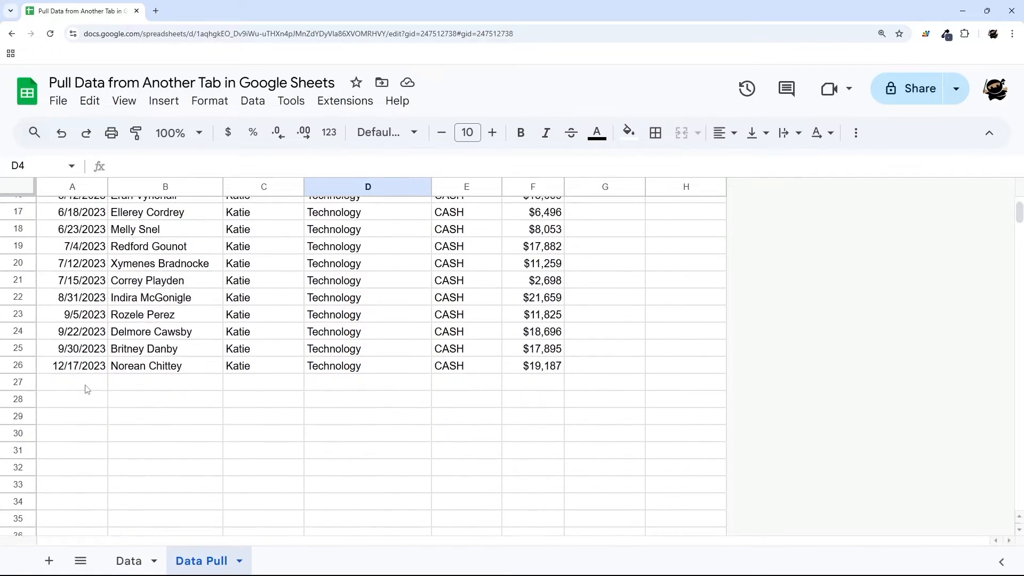
scroll(88, 387, up, 5)
click(140, 261)
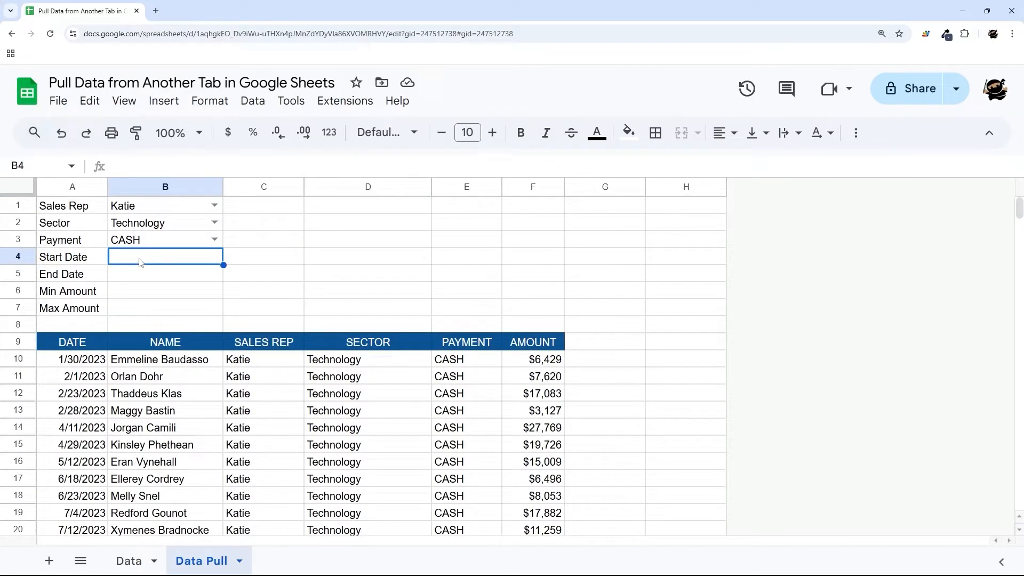
text(6/1/20)
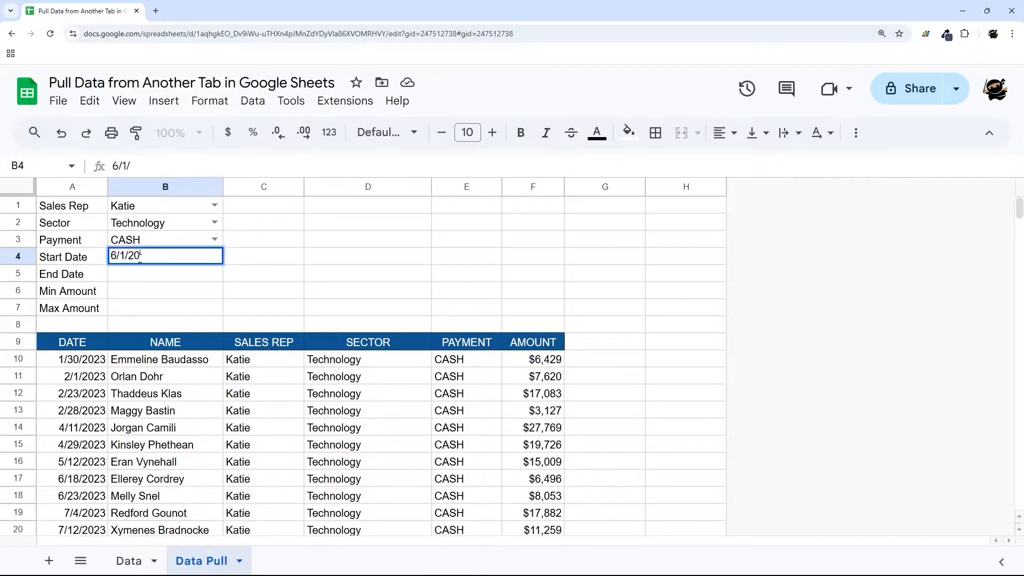
text(23)
key(Return)
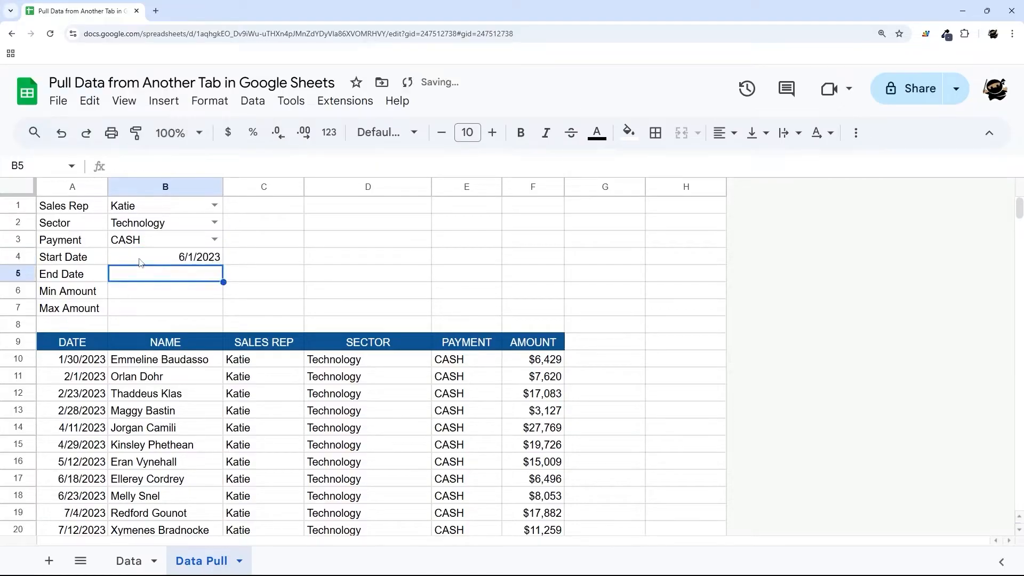
text(9/1/2023)
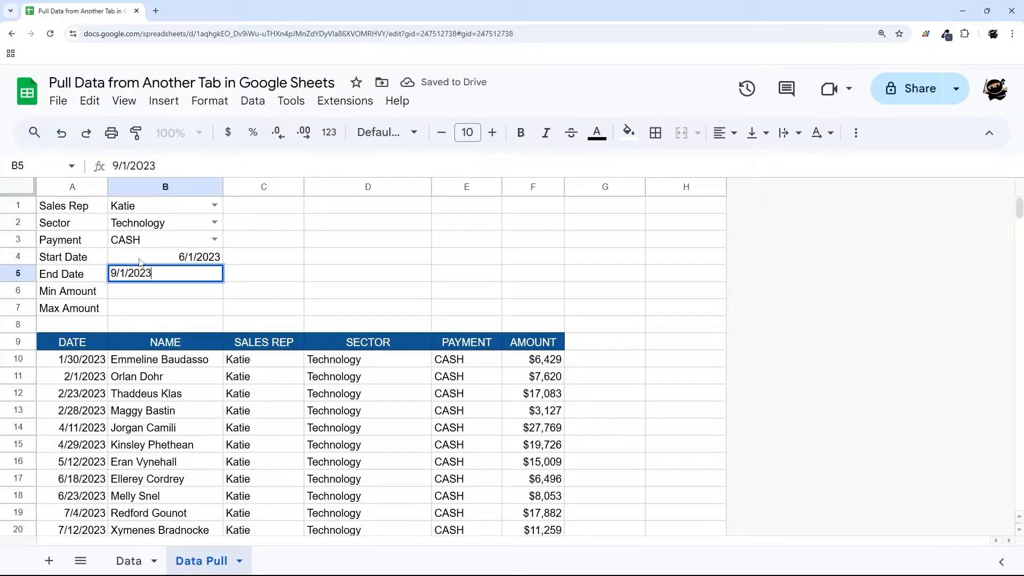
key(Return)
- Centre the two dates in B4:B5
drag(139, 262, 142, 273)
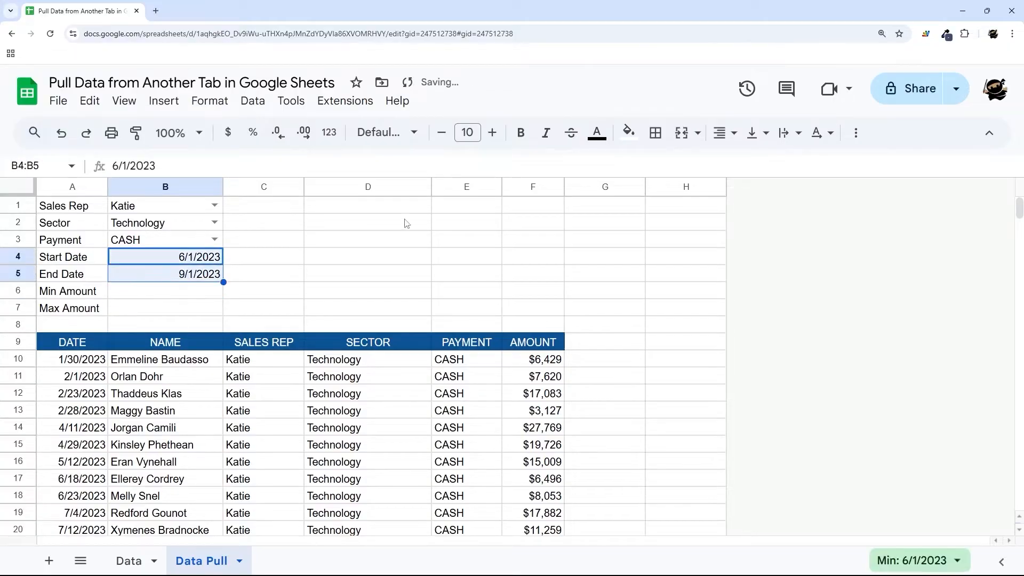
click(727, 132)
click(749, 163)
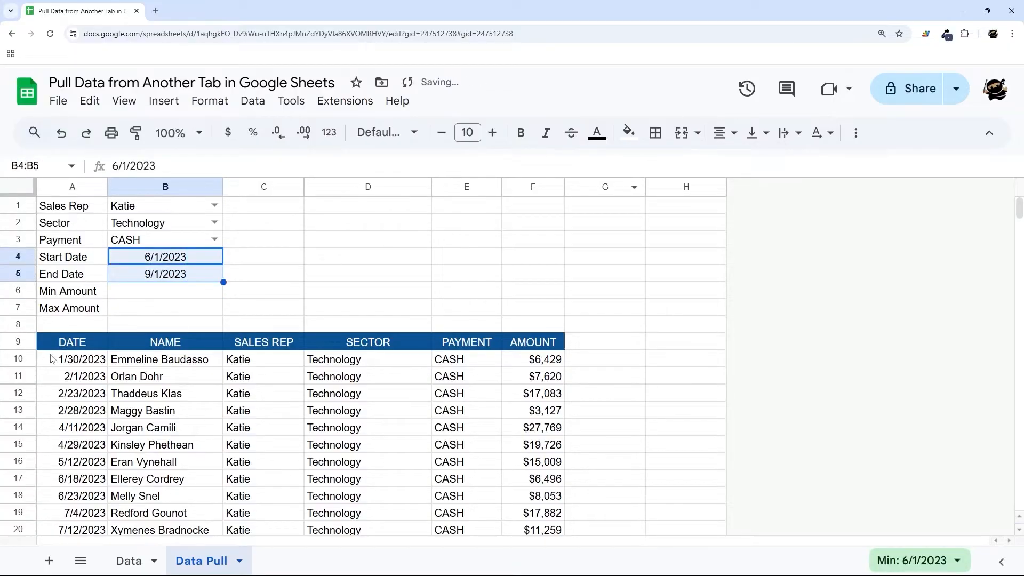
- Add the condition Date>=B4 to the FILTER formula in A10
click(98, 365)
click(379, 167)
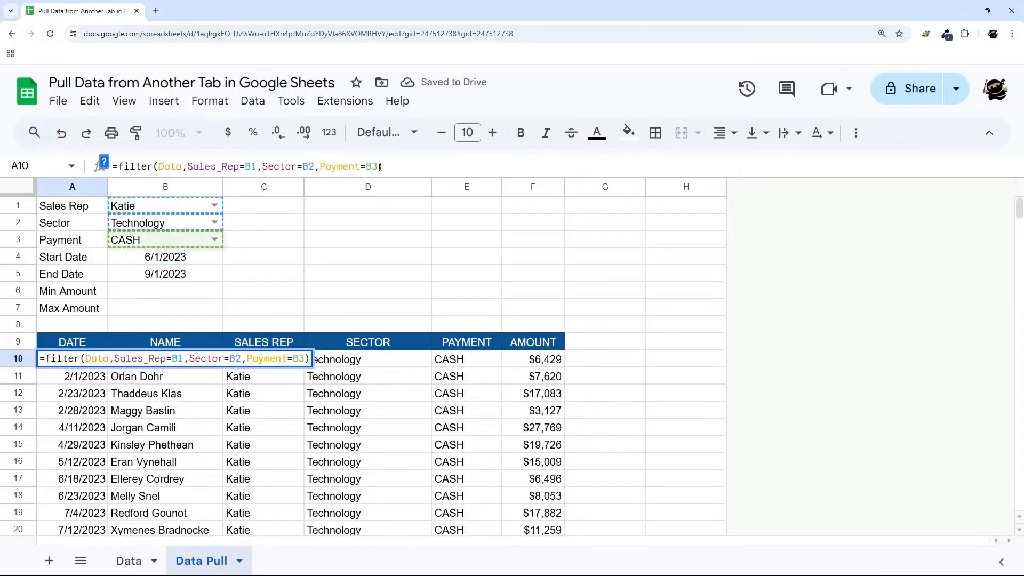
text(,Dat)
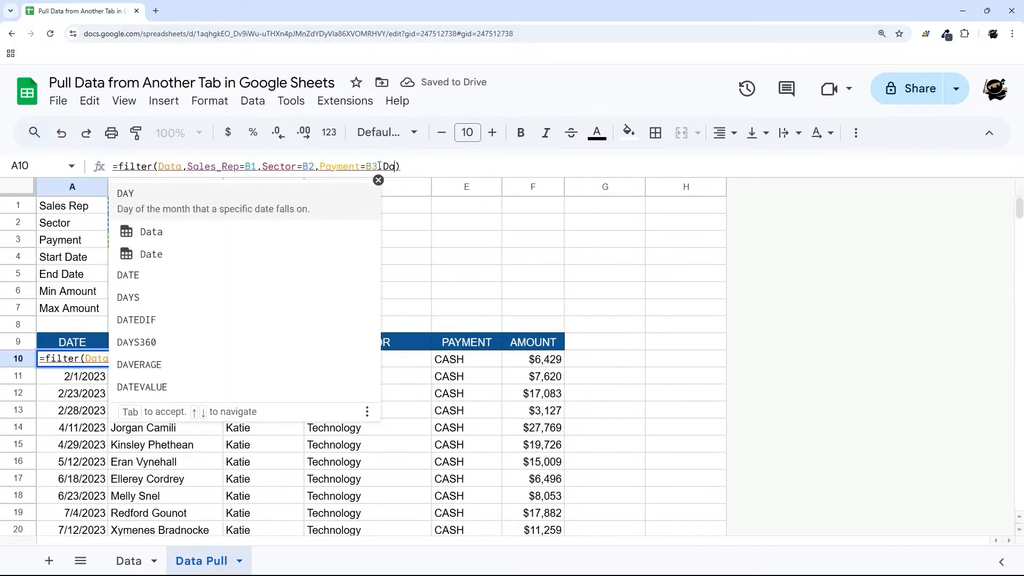
text(e)
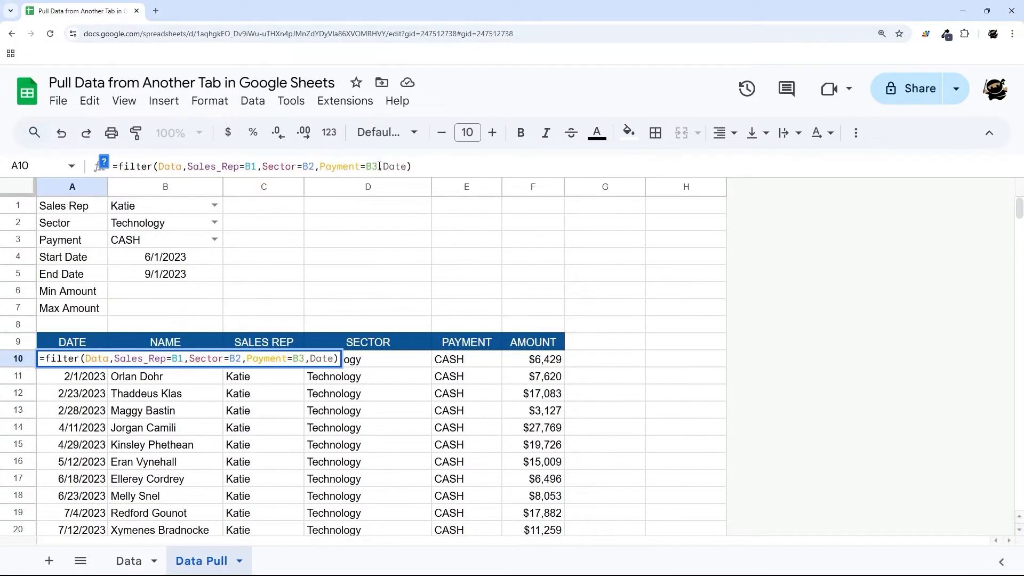
text(>=)
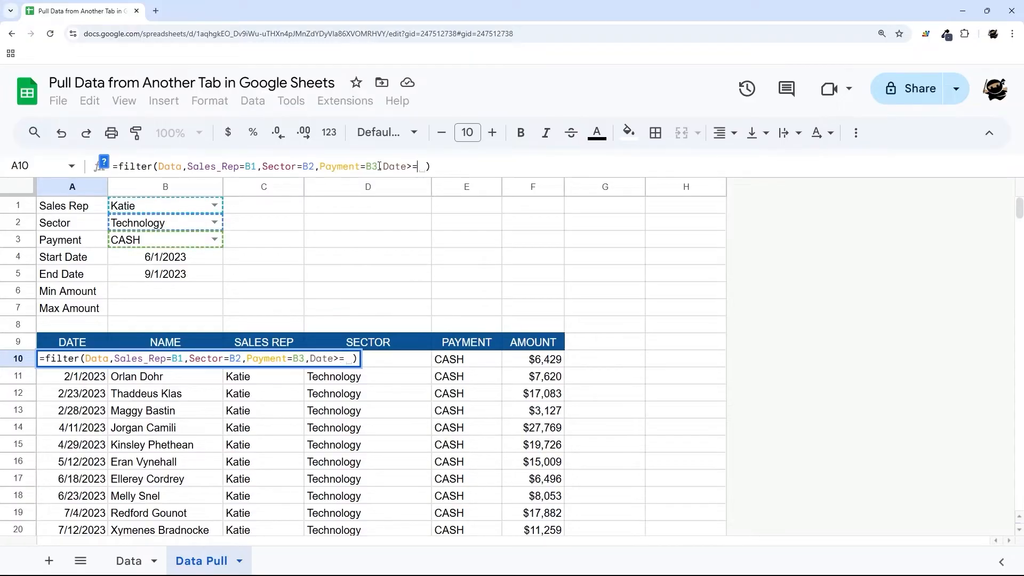
click(187, 261)
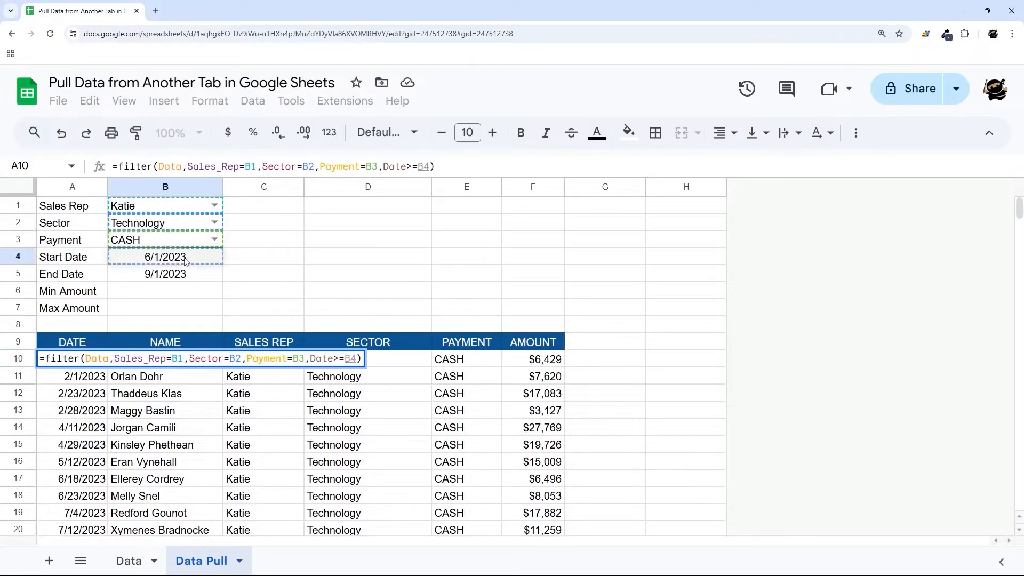
key(Return)
- Add Date<=B5 to the formula and check the range of returned dates
scroll(135, 307, down, 2)
scroll(135, 308, up, 1)
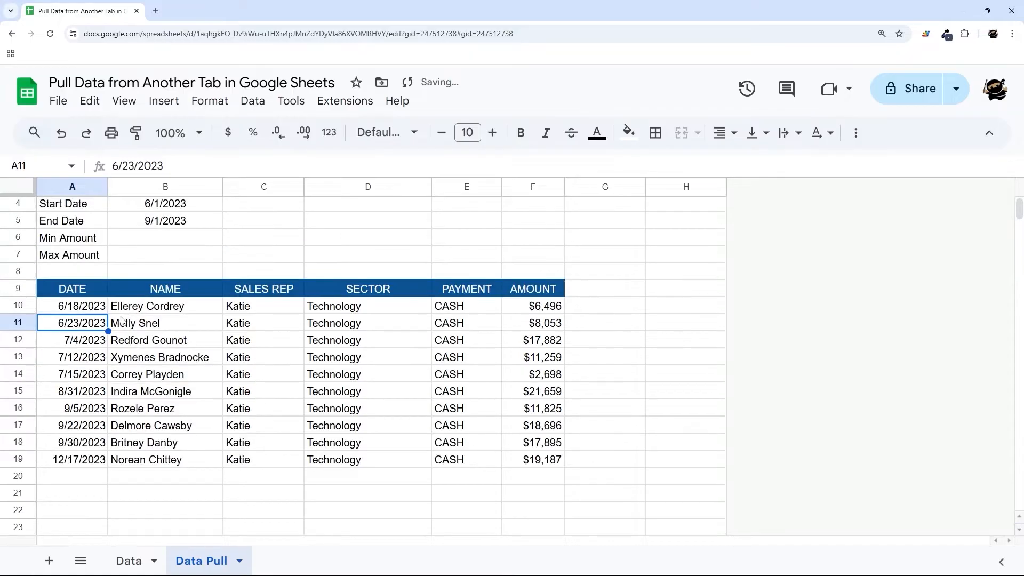
click(93, 311)
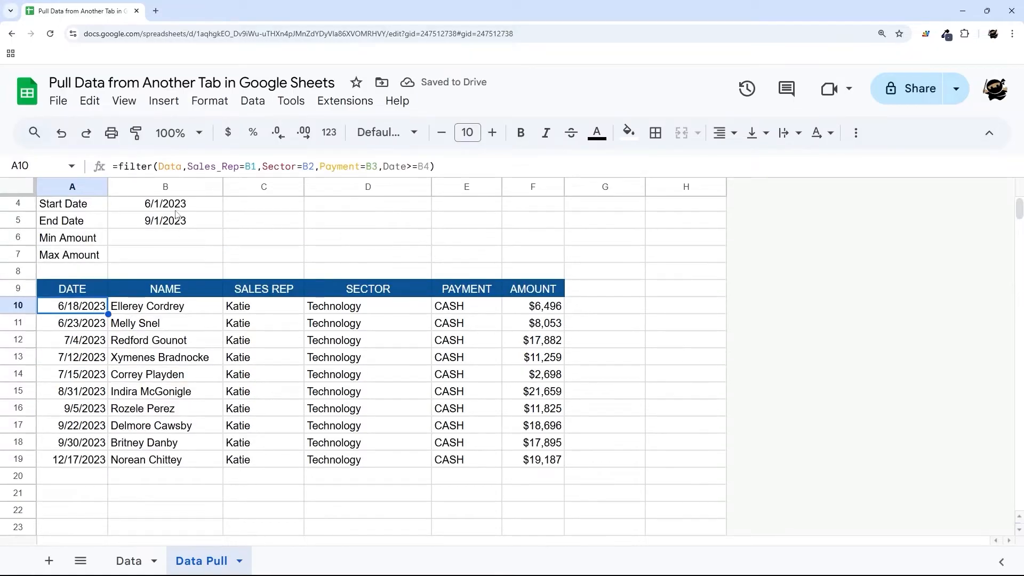
click(432, 166)
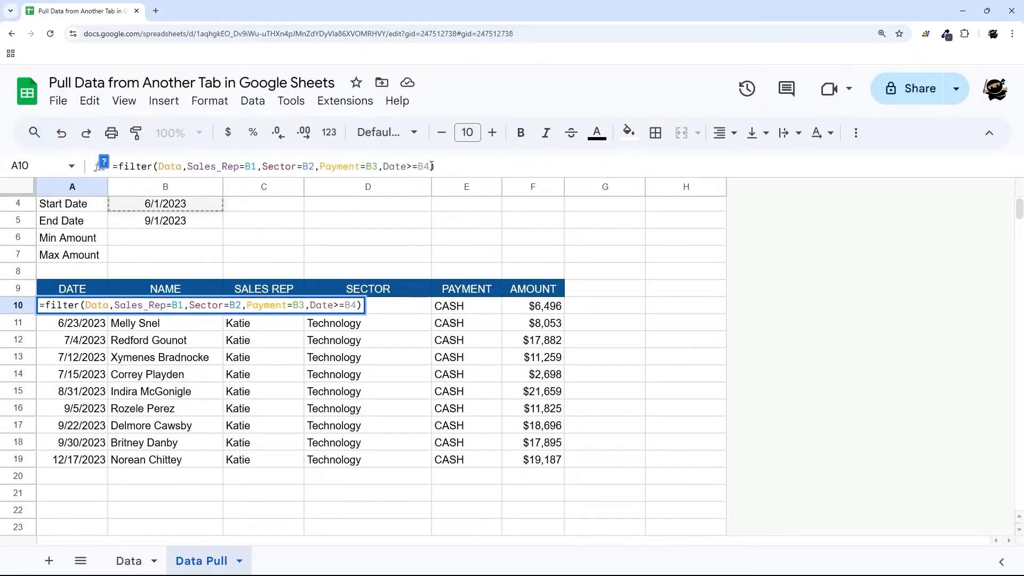
text(,Date<=)
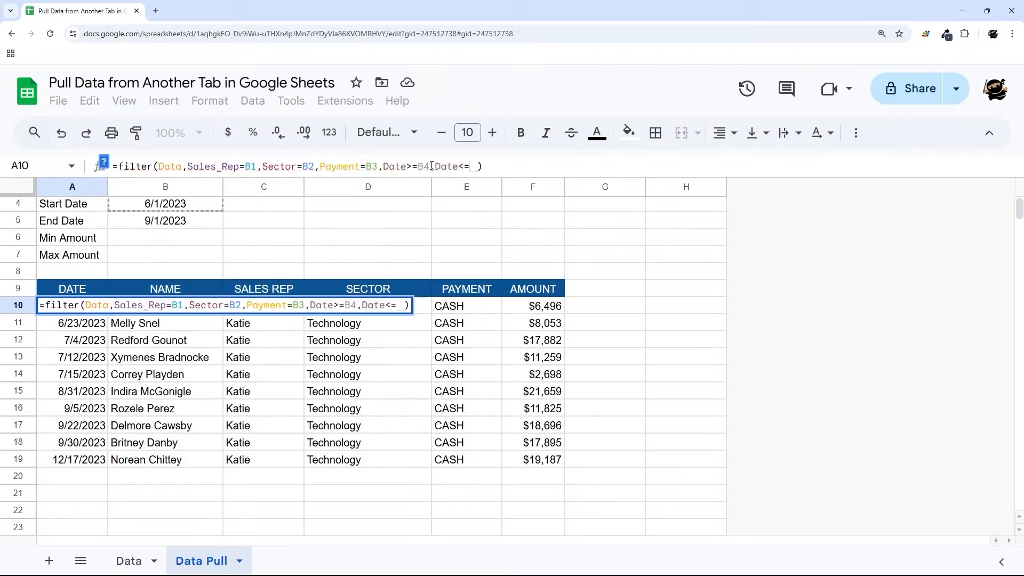
click(193, 226)
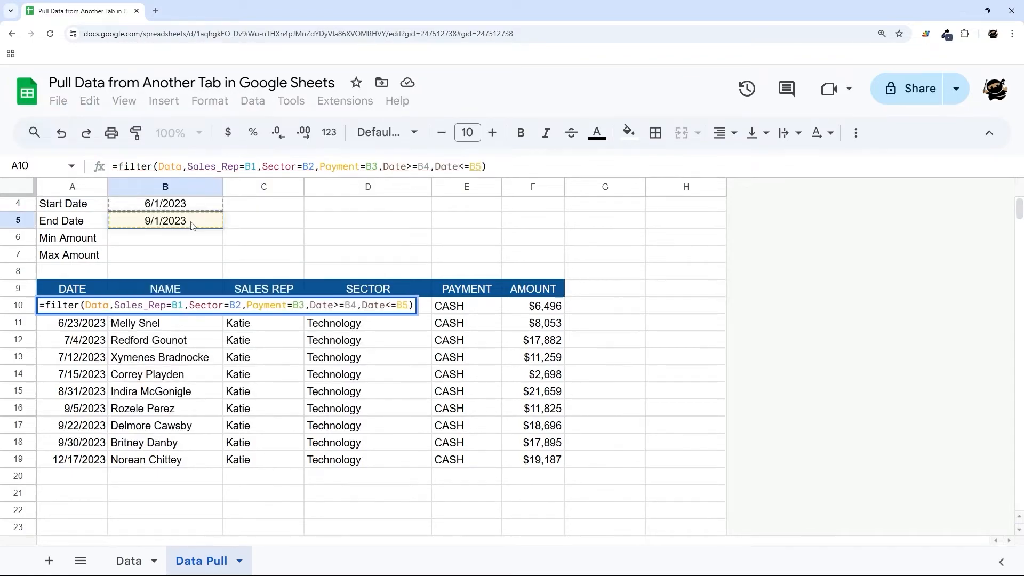
key(Return)
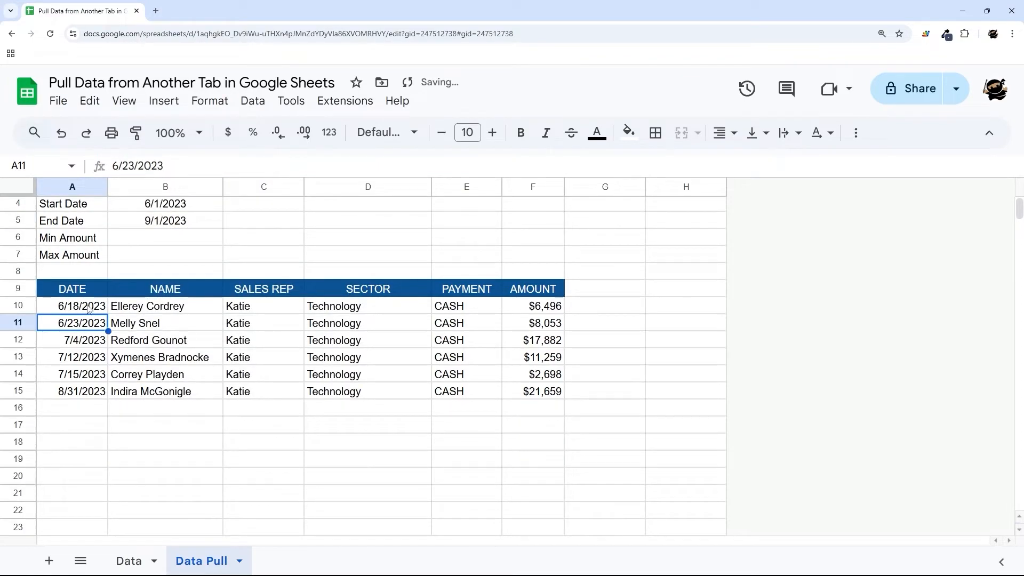
drag(91, 312, 91, 392)
scroll(169, 249, up, 2)
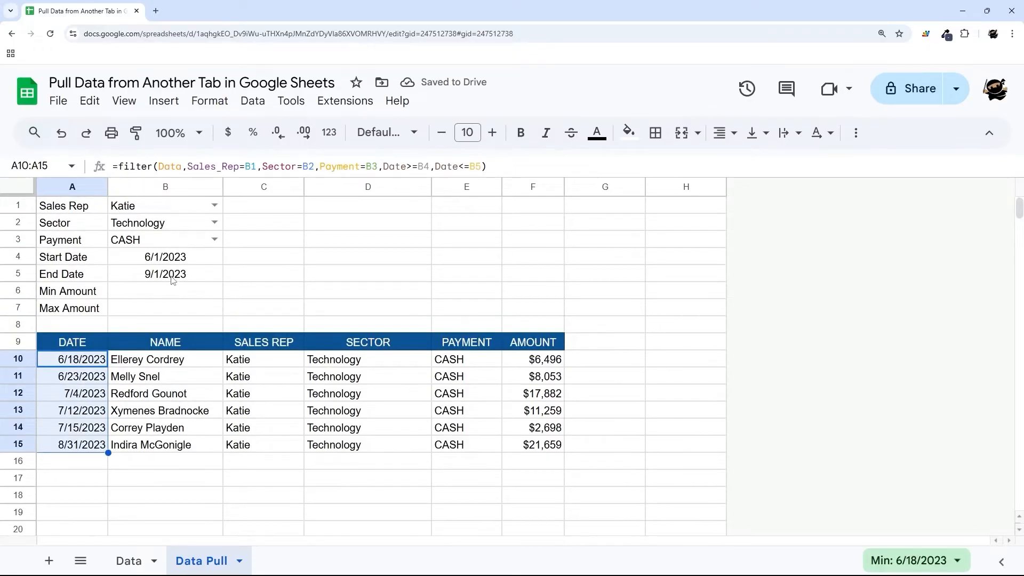
double_click(171, 274)
- Set the End Date in B5 to 12/31/2023 with the date picker
click(243, 302)
click(243, 302)
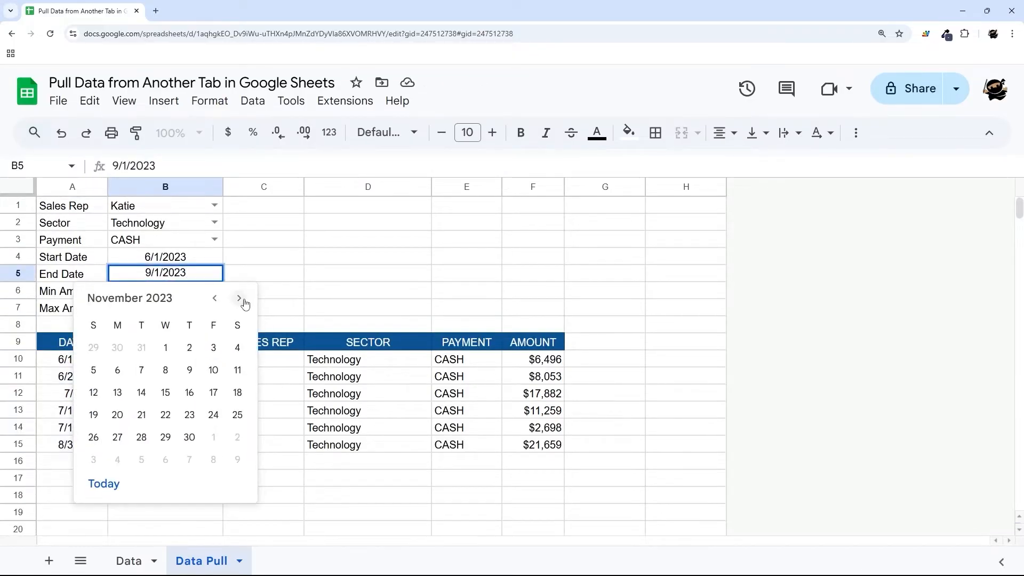
click(243, 302)
click(93, 461)
scroll(68, 384, down, 3)
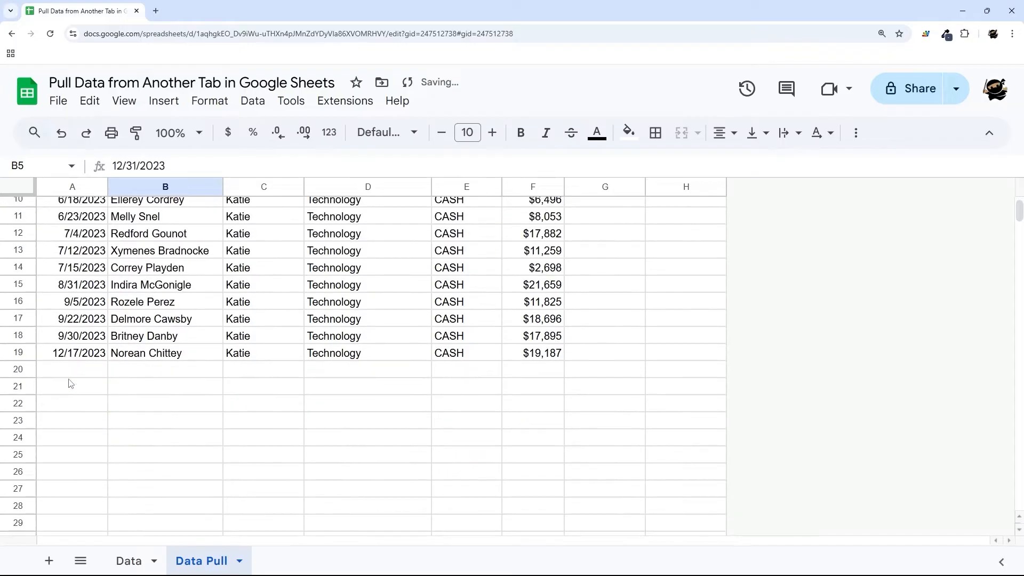
scroll(97, 363, up, 3)
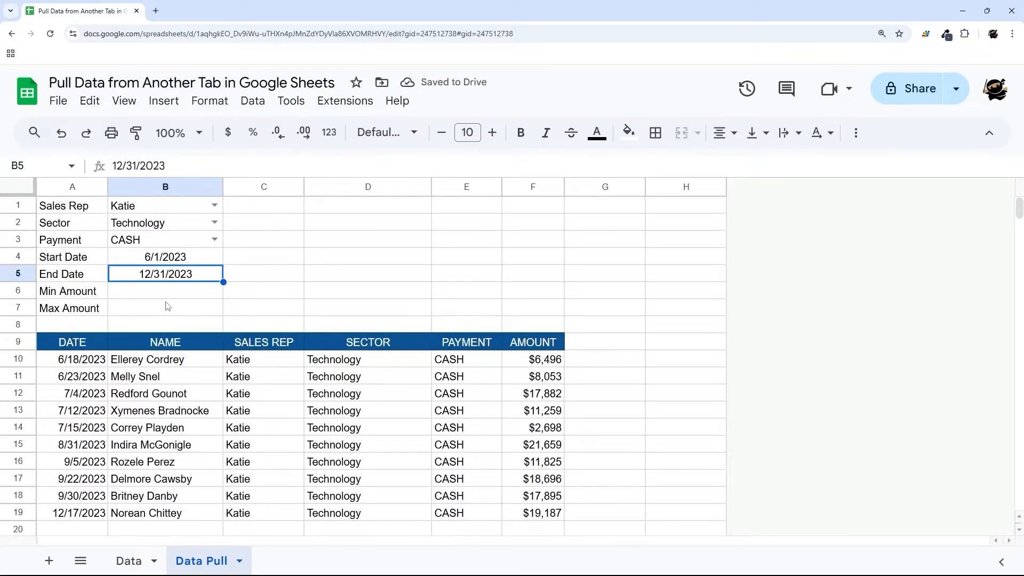
- Enter 10000 as Min Amount and format B6:B7 as currency with no decimals
drag(83, 296, 79, 308)
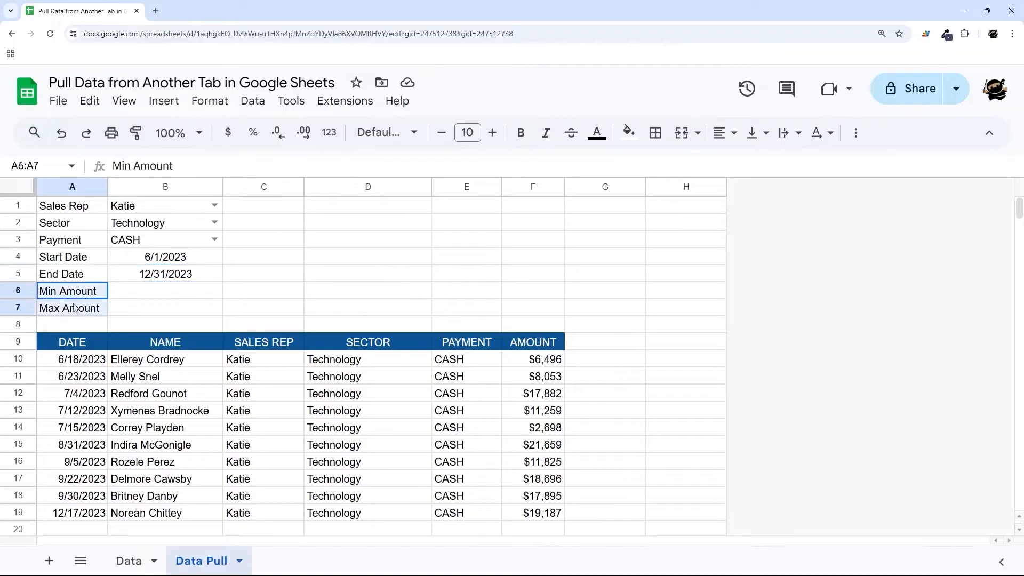
click(160, 295)
scroll(222, 332, down, 2)
scroll(234, 341, up, 2)
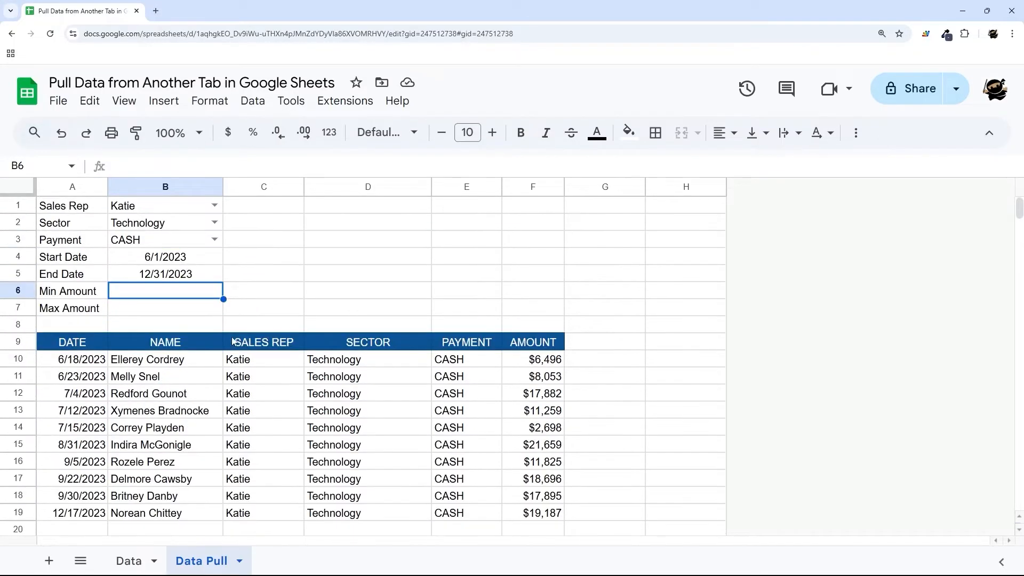
text(10000)
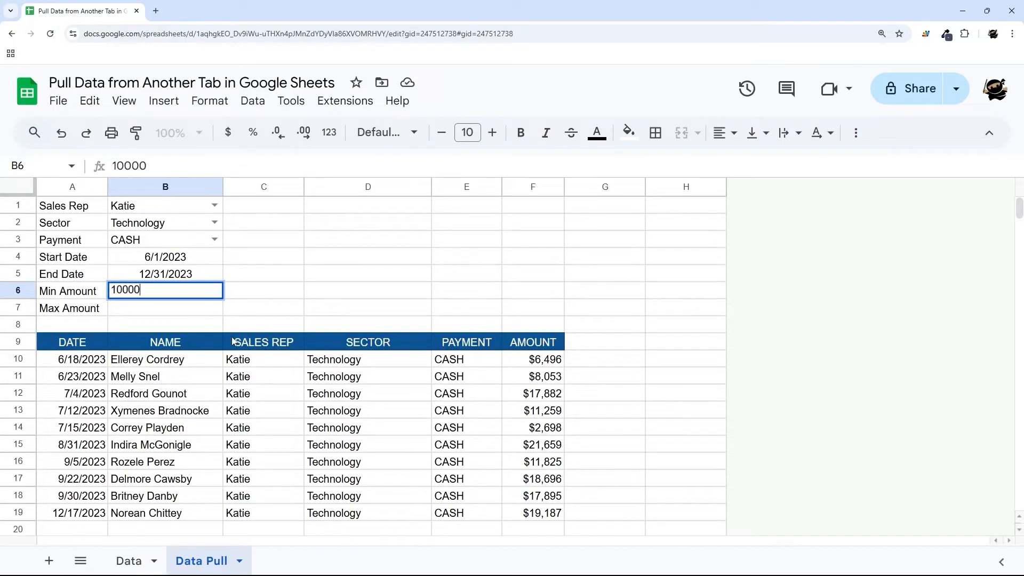
key(Return)
drag(178, 294, 181, 304)
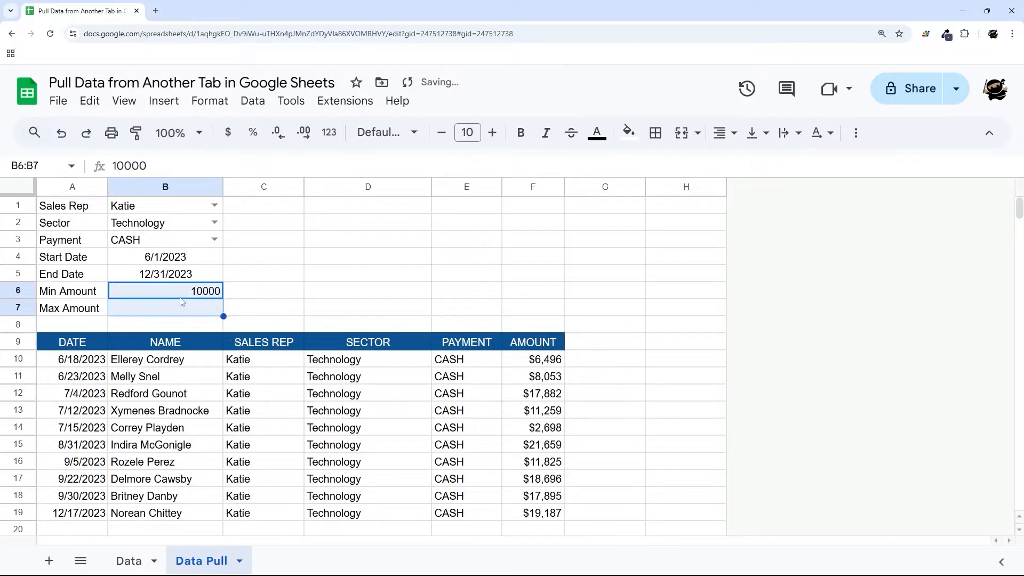
click(229, 133)
click(279, 133)
click(278, 133)
- Enter 20000 as the Max Amount in B7
click(136, 305)
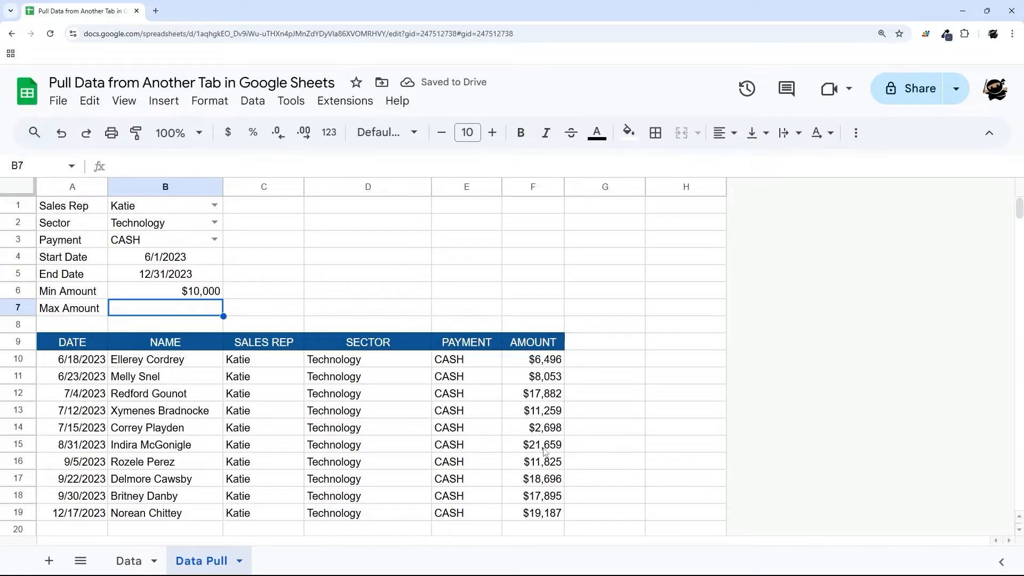
click(544, 448)
click(196, 310)
text(20000)
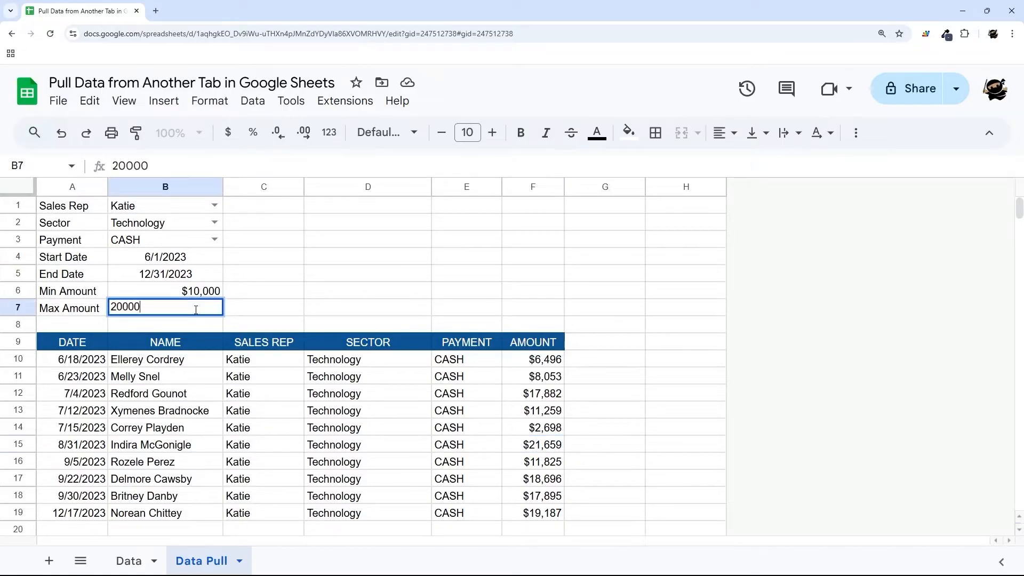
key(Return)
- Append ,Amount>=B6,Amount<=B7 to the FILTER formula in A10
click(100, 358)
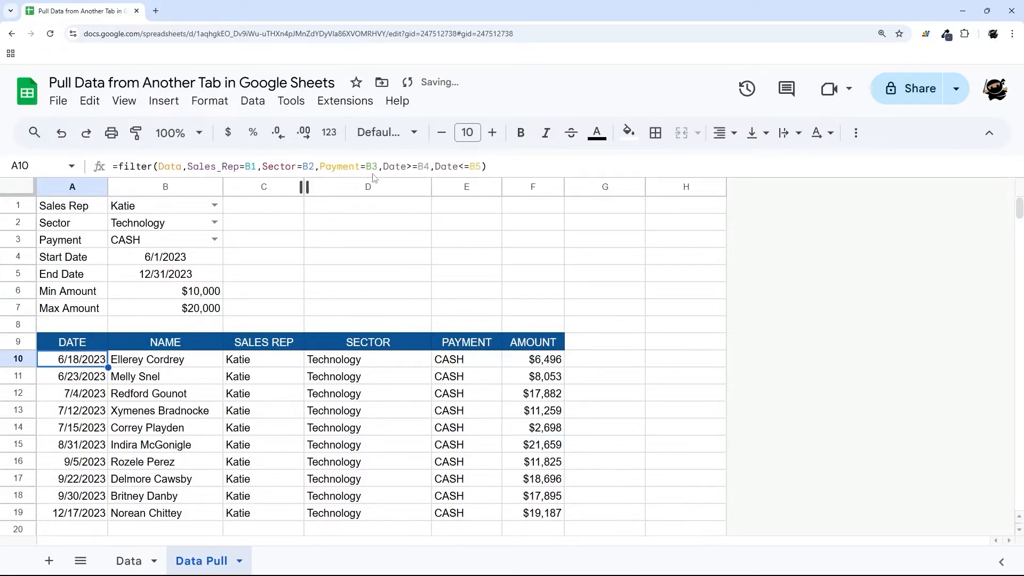
click(484, 167)
text(,Amount)
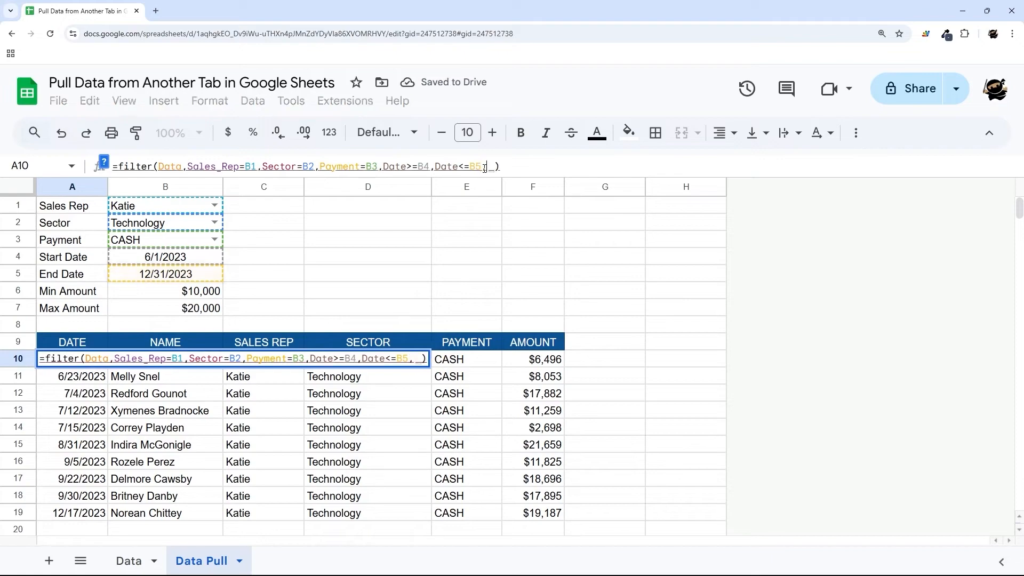
text(>=)
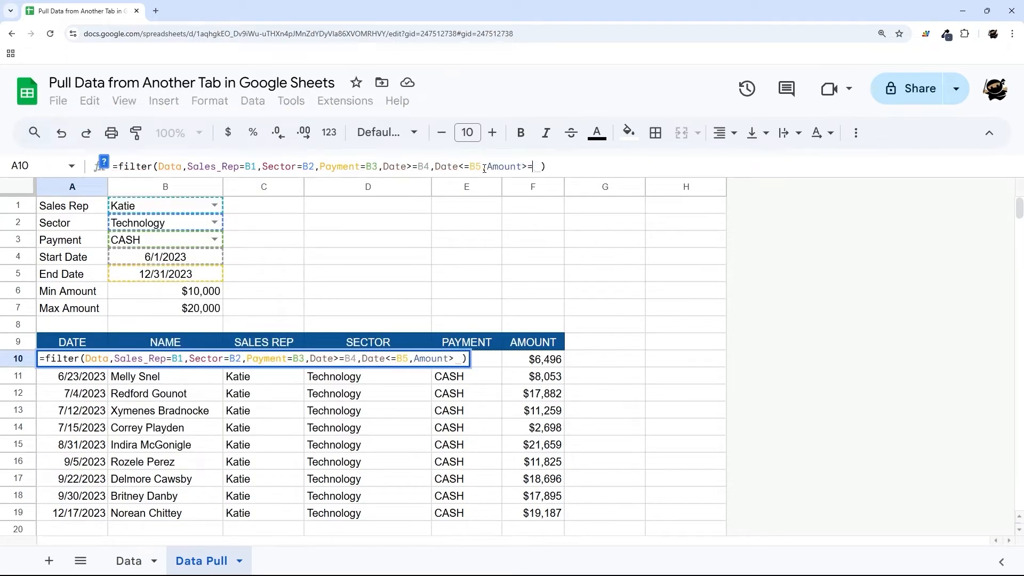
click(213, 295)
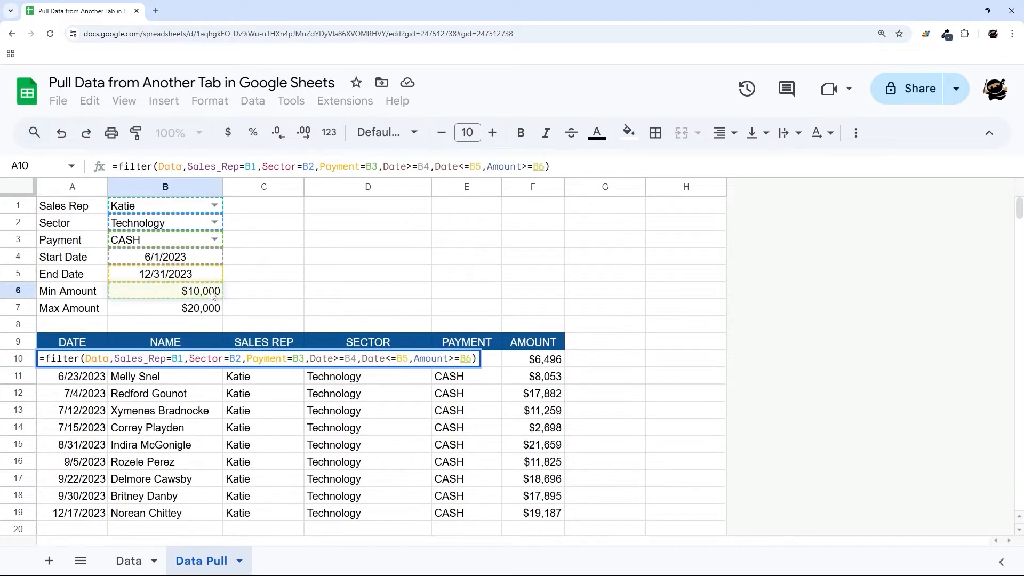
text(,Amount<)
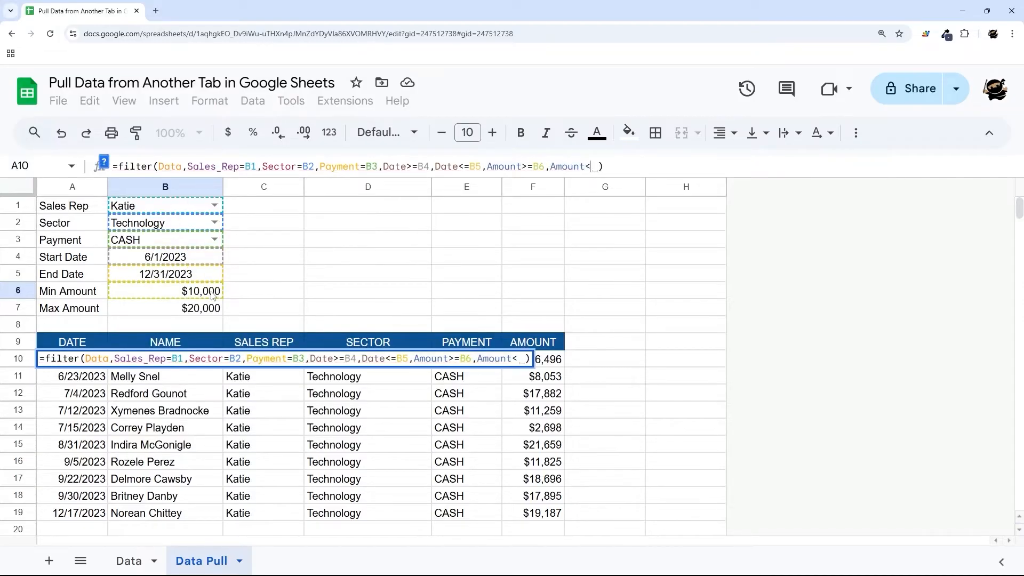
text(=)
click(181, 307)
key(Return)
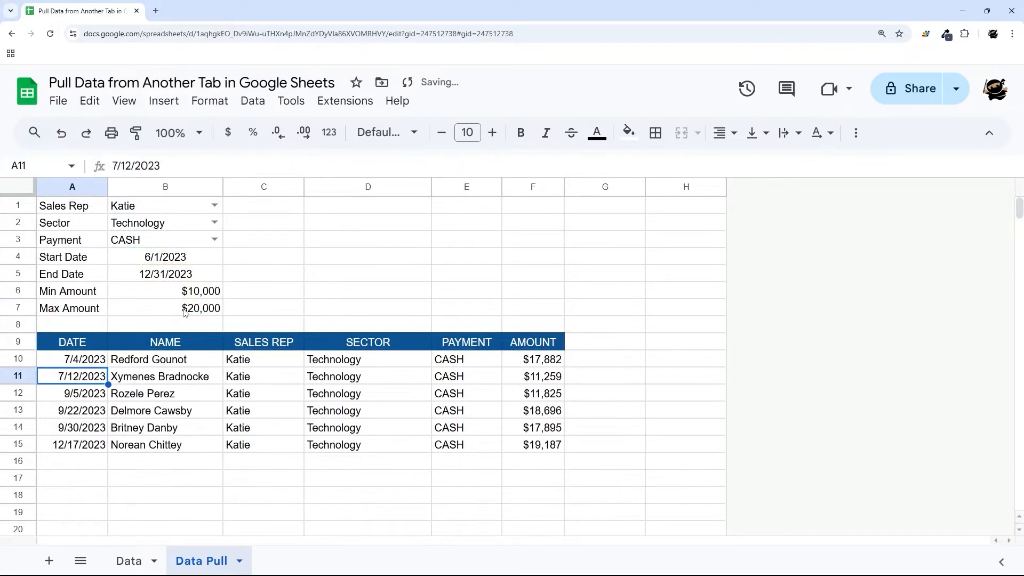
- Test the Min Amount with 0, then set it to 8000
click(86, 363)
click(202, 294)
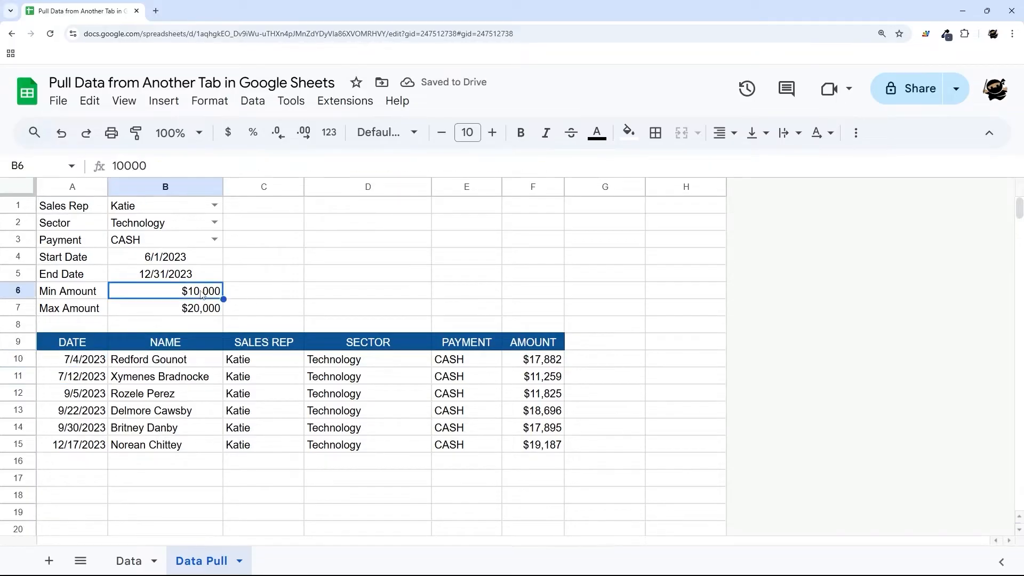
text(0)
key(Return)
drag(534, 359, 533, 427)
click(217, 296)
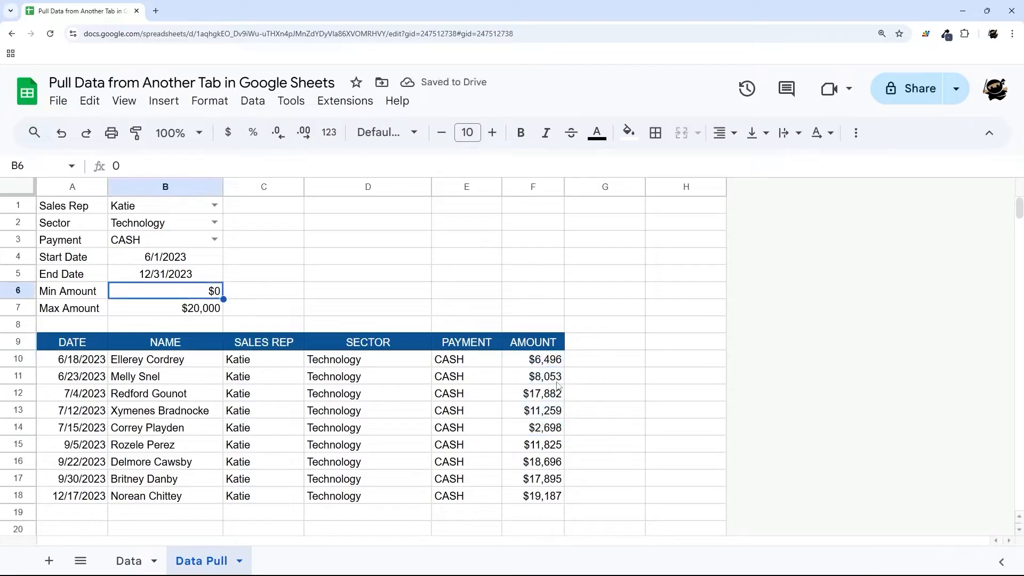
text(8000)
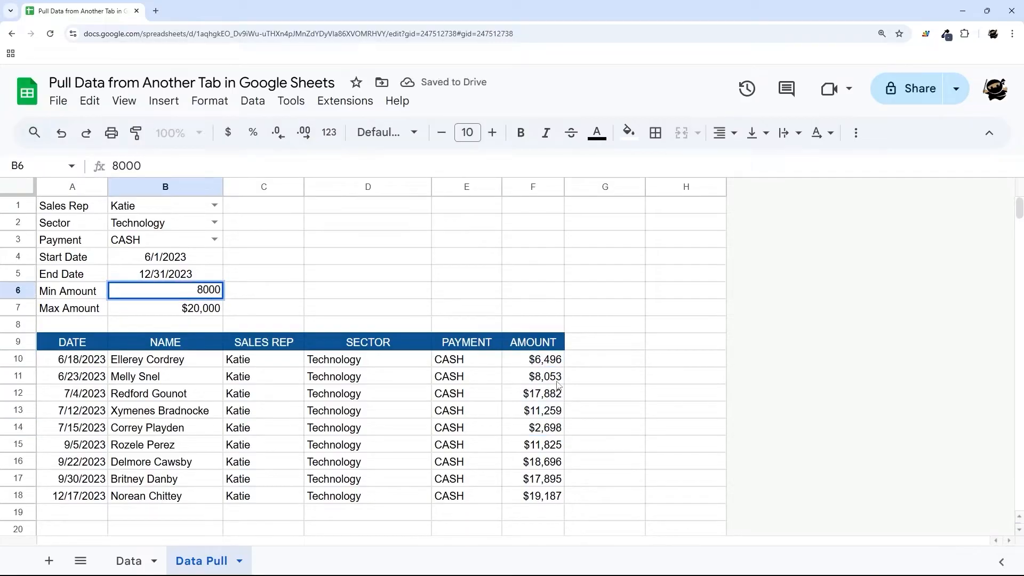
key(Return)
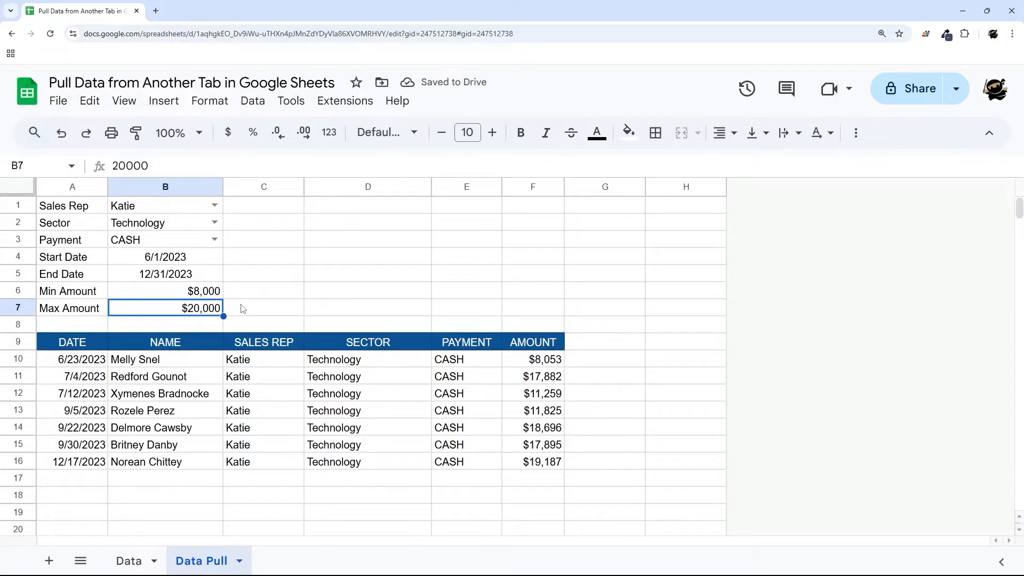
- Review the A1:B7 criteria and the A10 FILTER formula, then clear the Technology Sector value in B2
drag(73, 210, 177, 309)
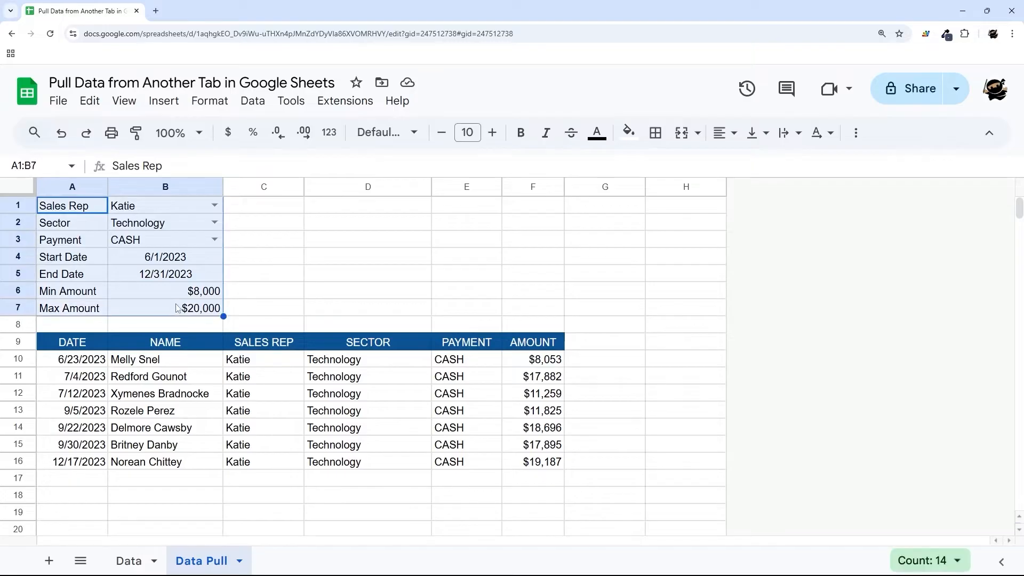
click(102, 356)
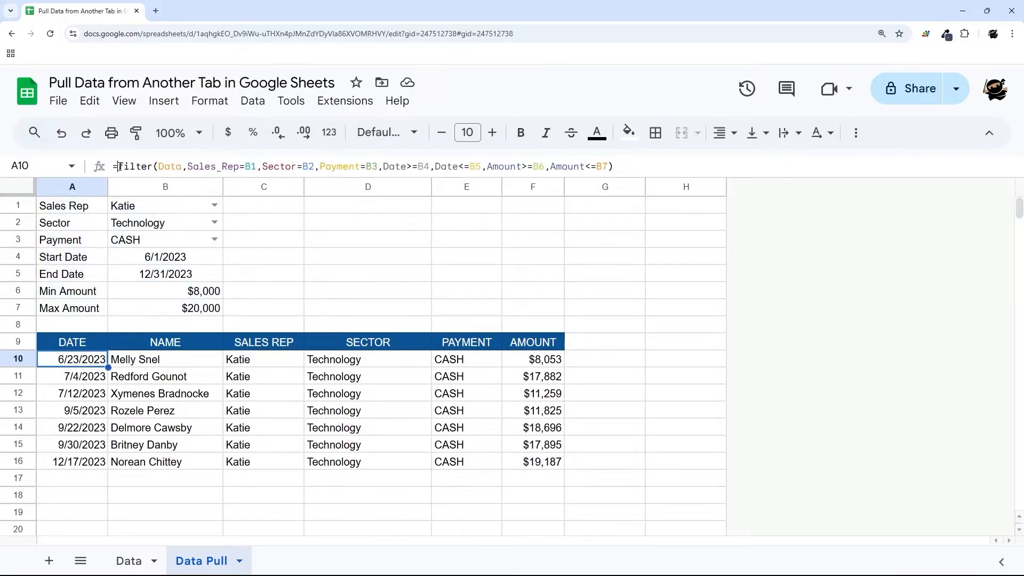
drag(118, 167, 659, 164)
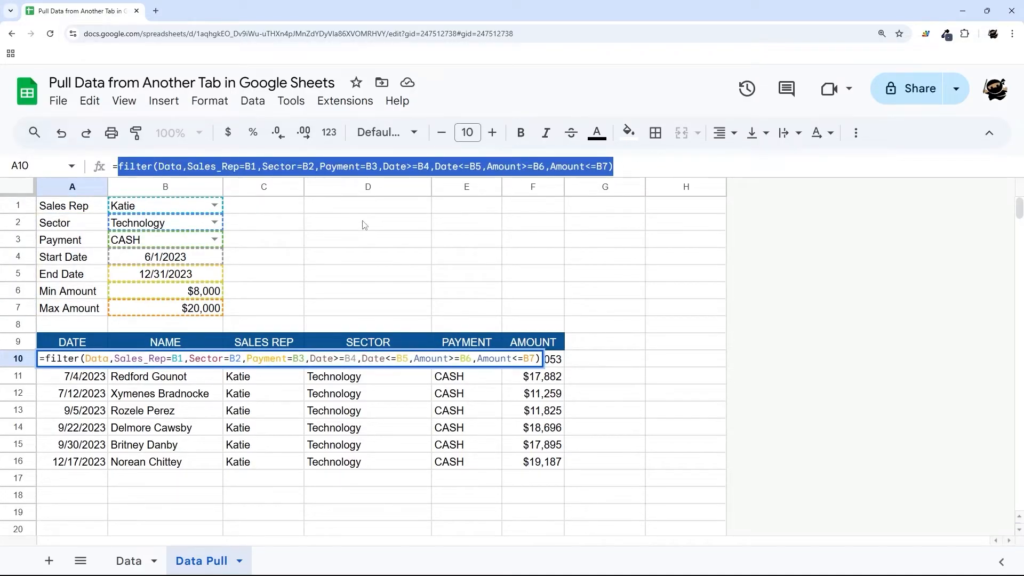
key(Escape)
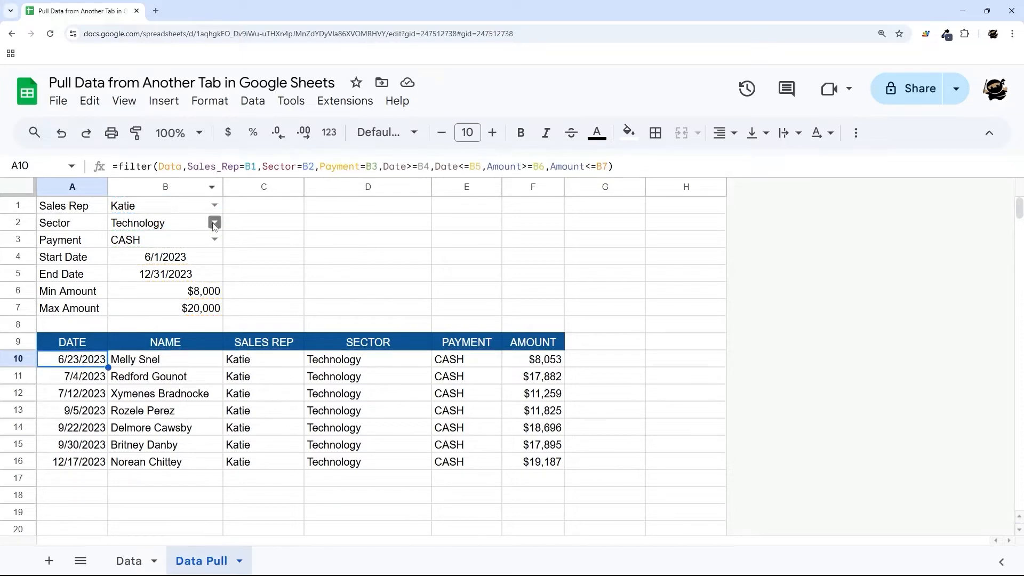
click(182, 229)
key(Delete)
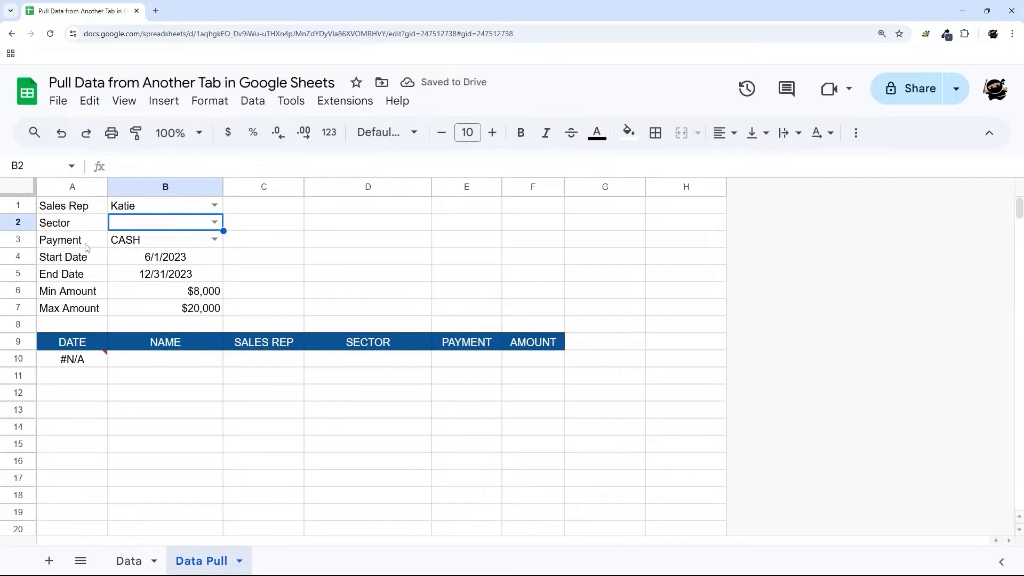
click(214, 221)
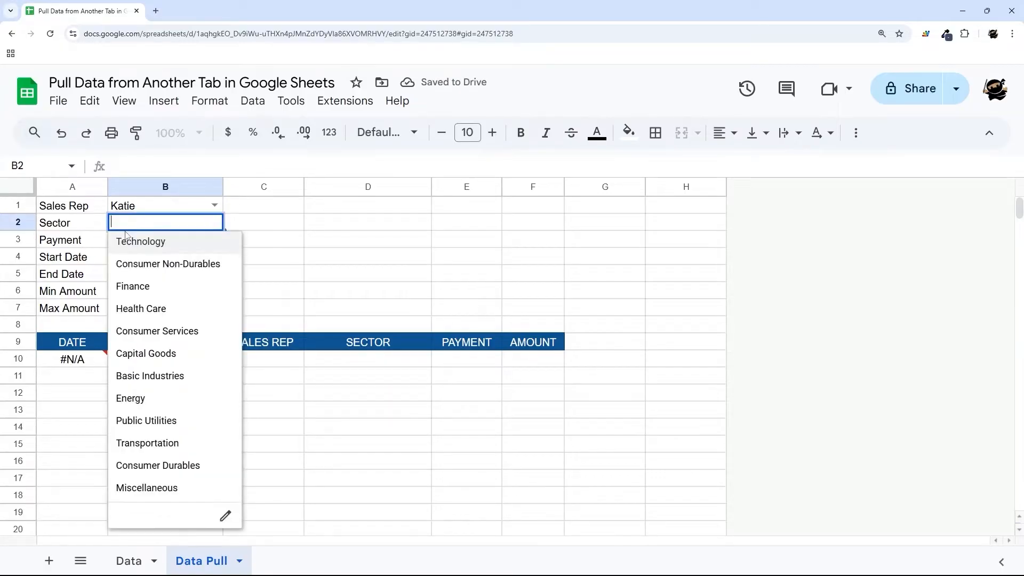
click(320, 223)
click(81, 365)
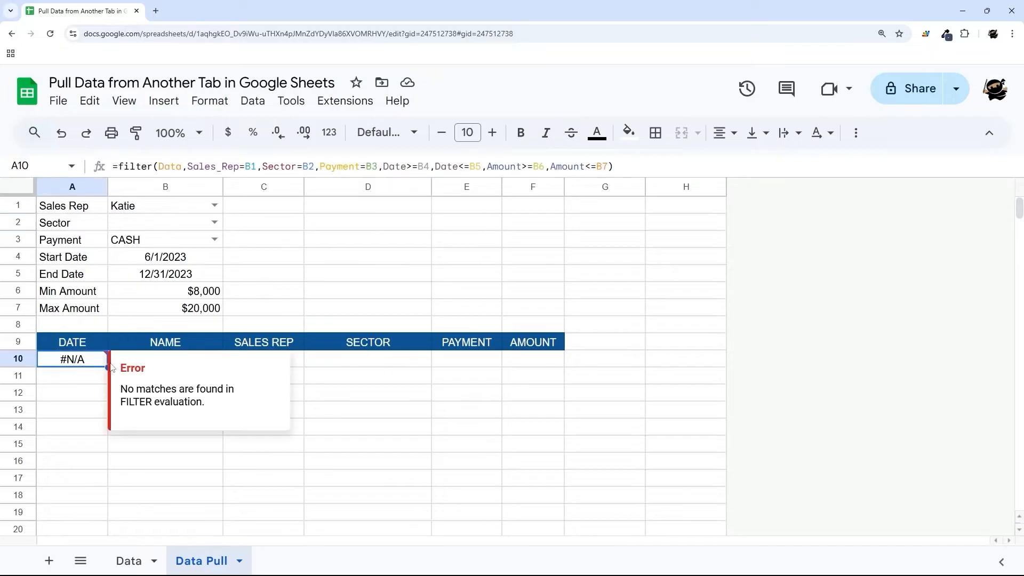
mouse_move(91, 363)
click(120, 166)
text(IF()
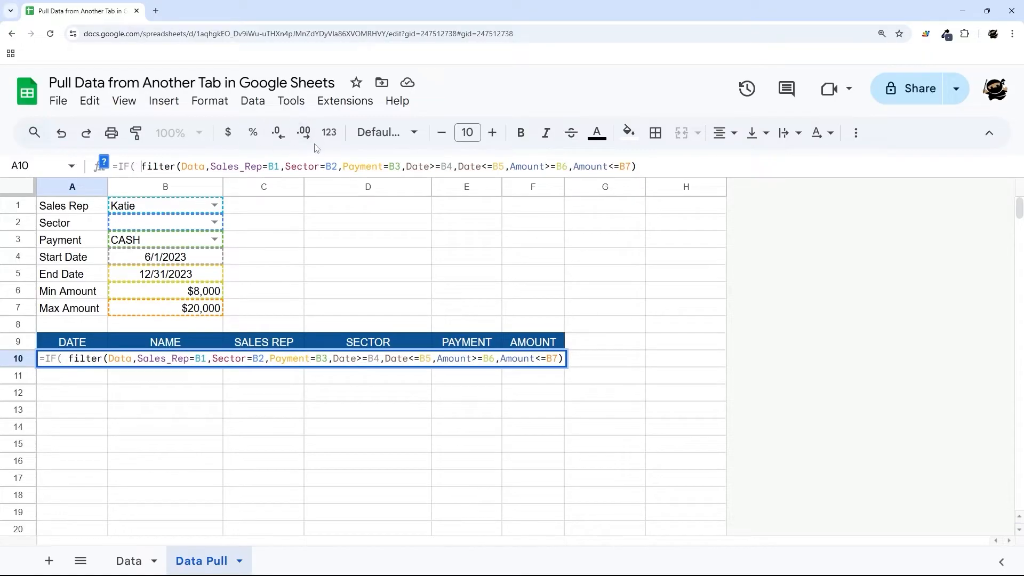
drag(142, 167, 763, 167)
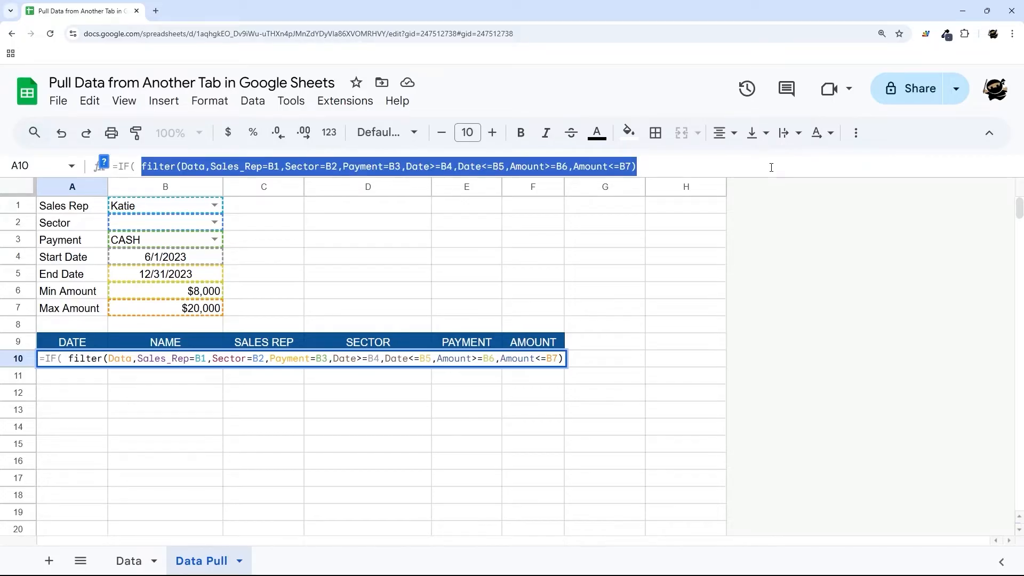
click(140, 166)
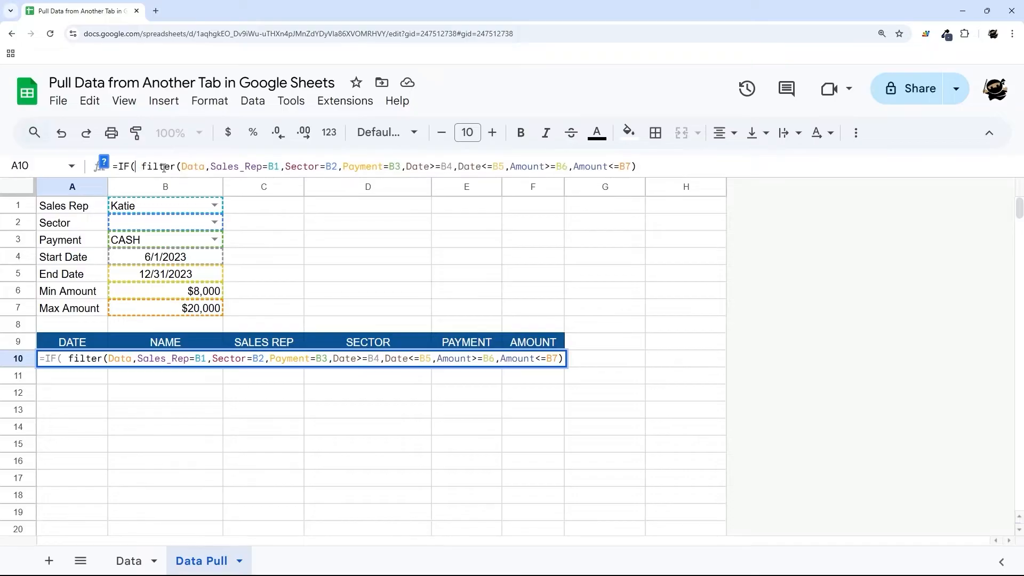
text(B1="")
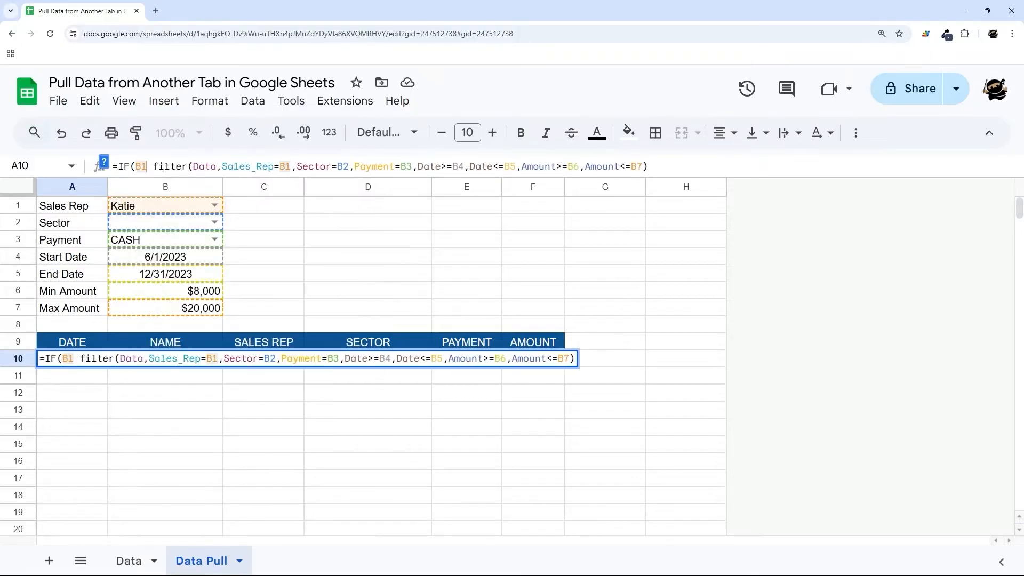
text(,)
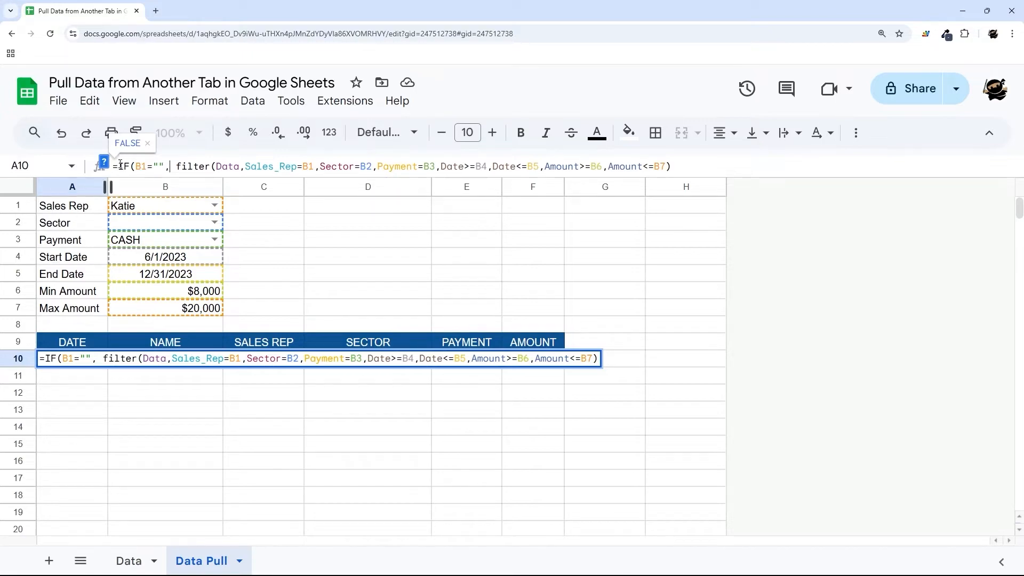
drag(120, 166, 173, 167)
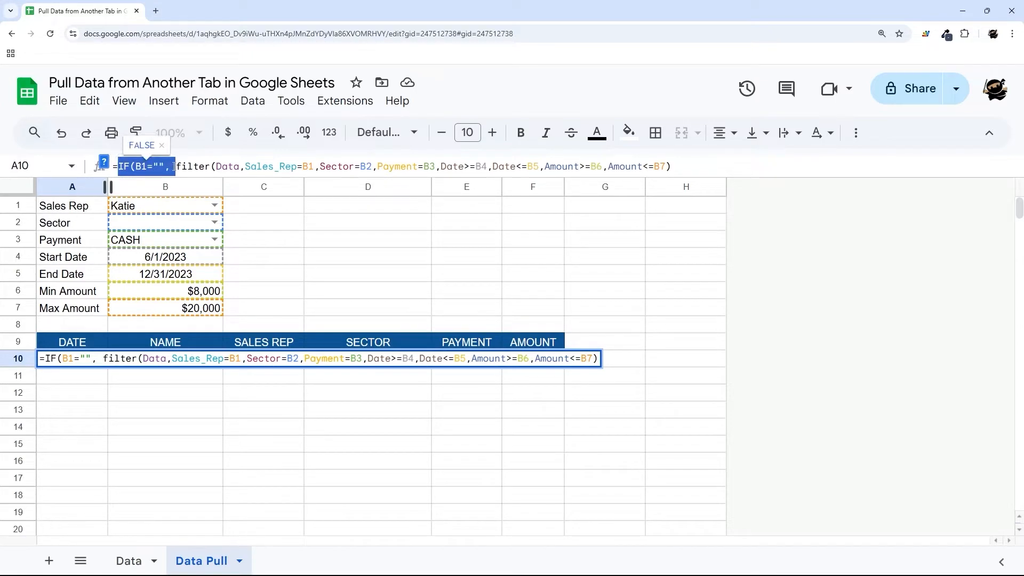
key(BackSpace)
key(Return)
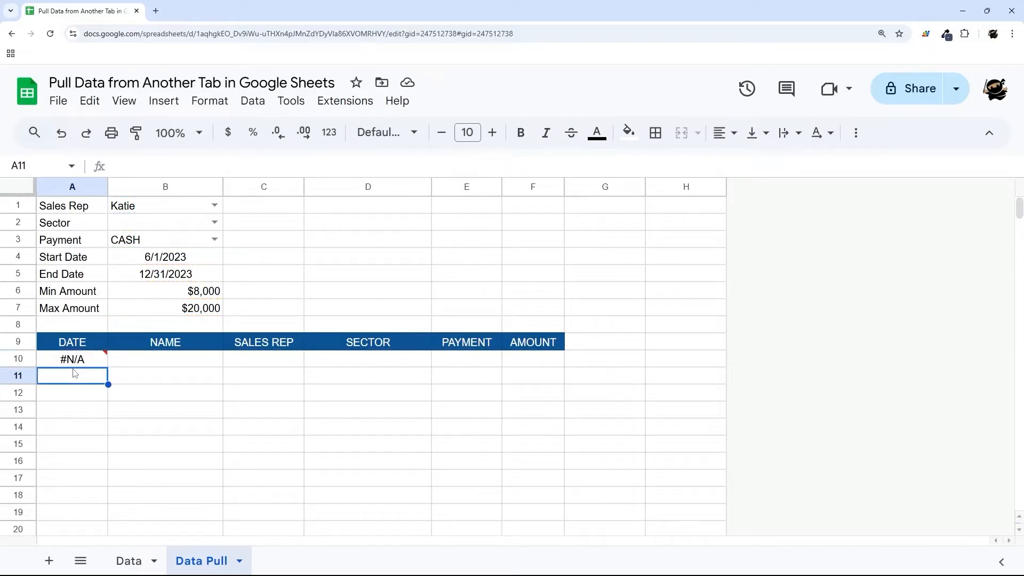
click(75, 361)
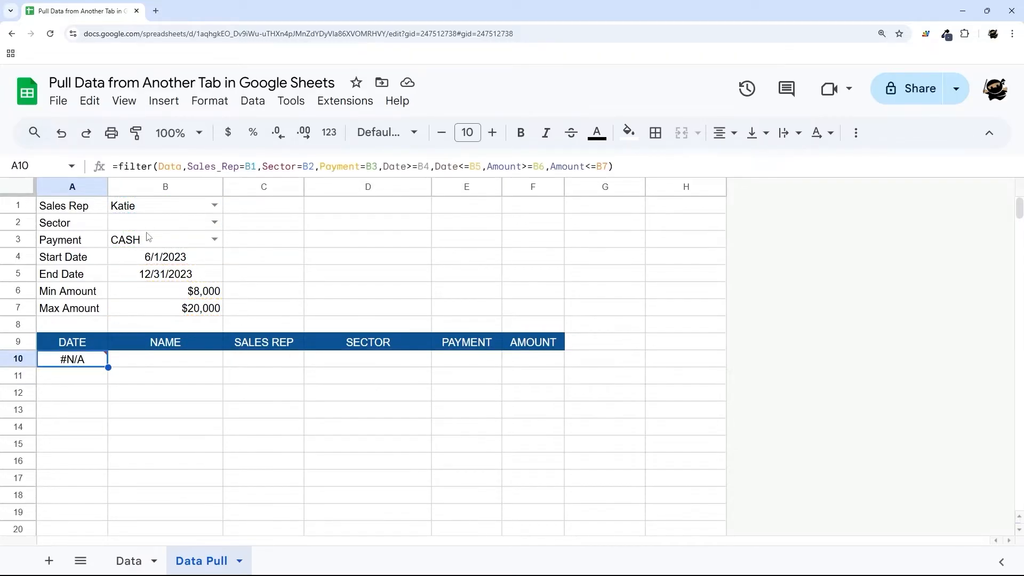
click(194, 560)
- Set the Sector in B2 back to Technology and duplicate the Data Pull sheet
click(214, 222)
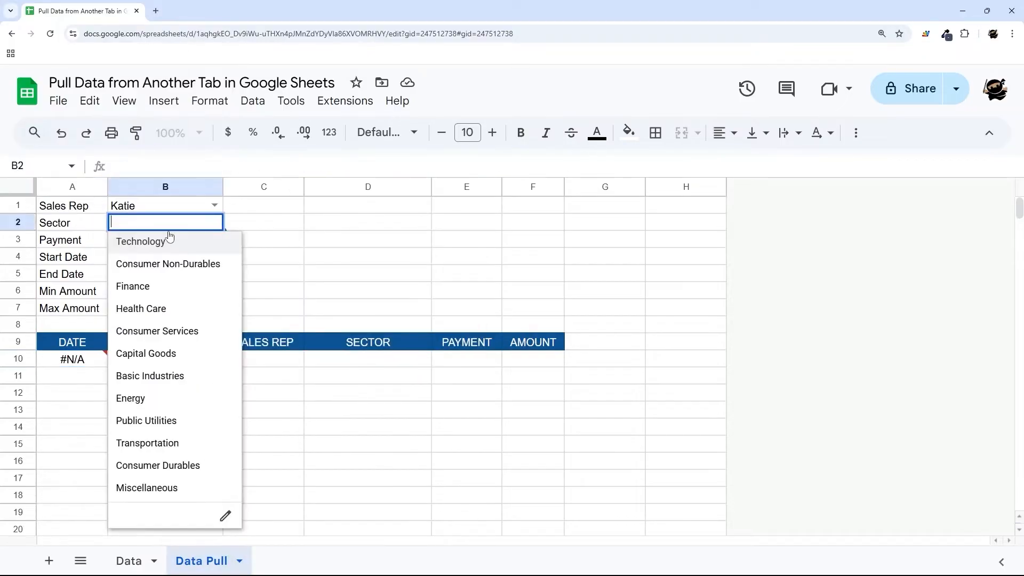
click(169, 240)
click(217, 568)
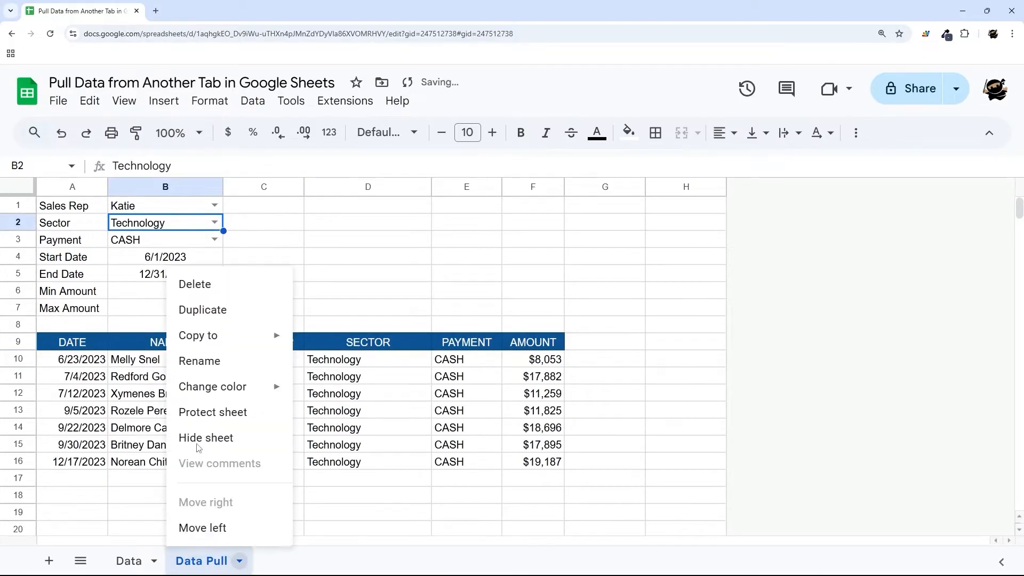
click(205, 314)
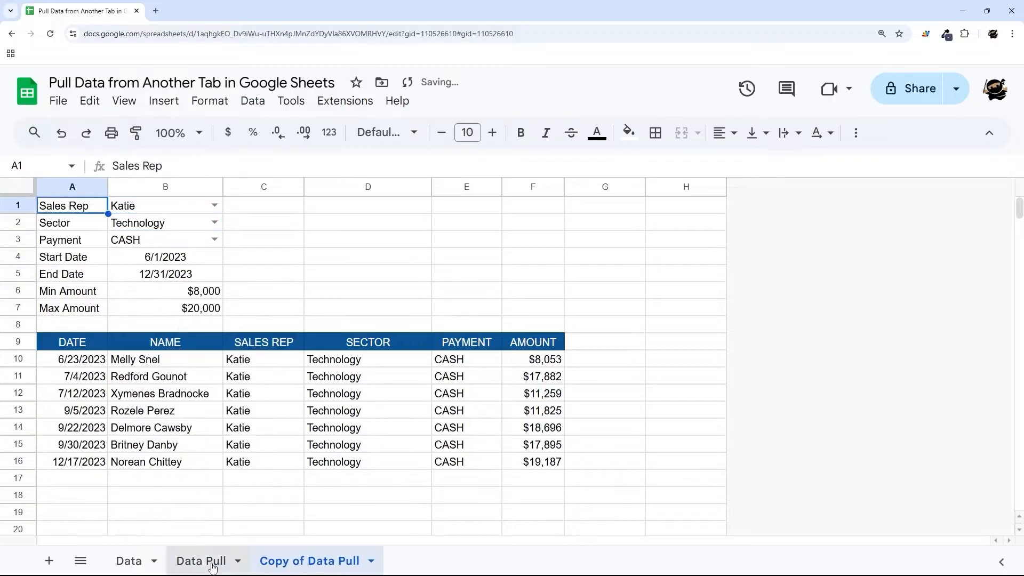
- Rename the original sheet to 'Data Pull (Filter)'
right_click(213, 567)
click(208, 362)
key(End)
text((Filter))
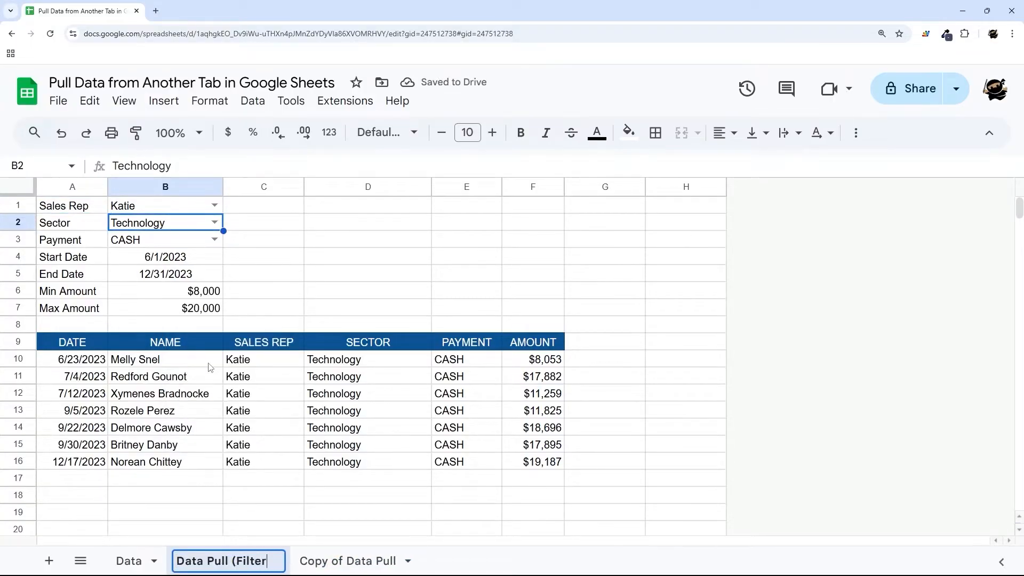
key(Return)
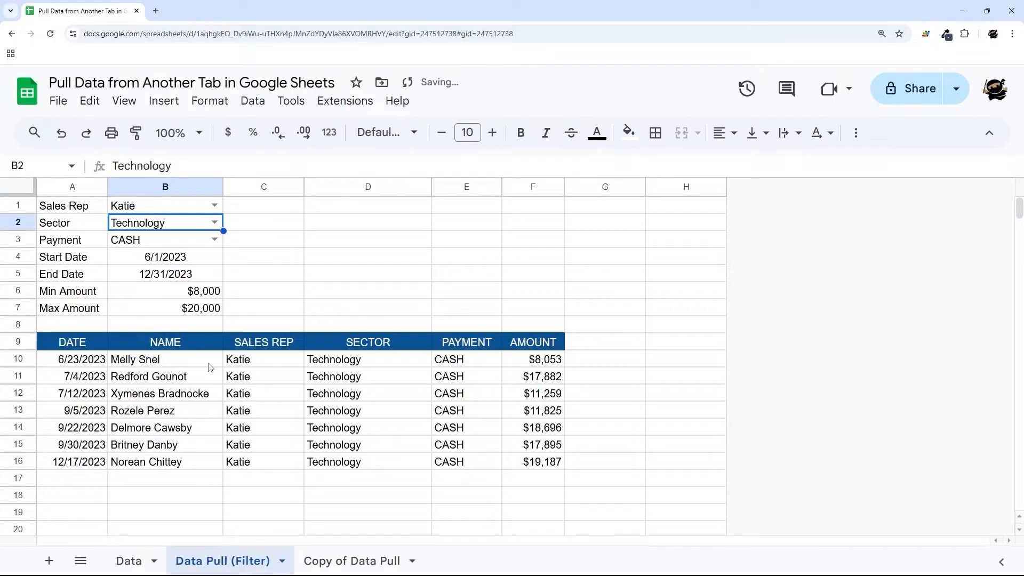
- Rename the copy to 'Data Pull (Query)' and delete the FILTER formula from its A10
right_click(331, 560)
click(342, 368)
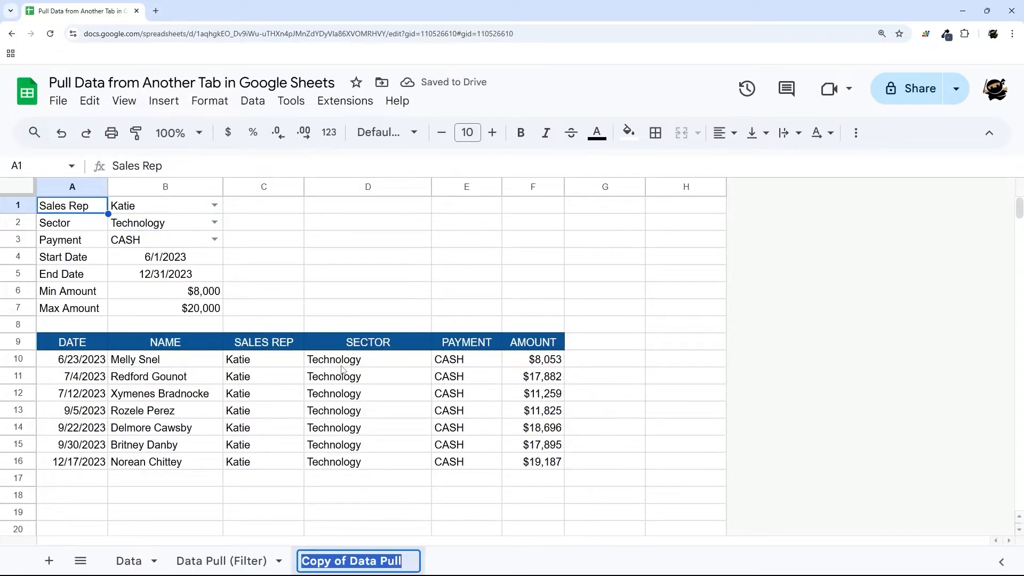
key(Home)
key(Delete)
key(Delete)
key(Delete)
key(Delete)
key(Delete)
key(Delete)
key(Delete)
key(Delete)
key(End)
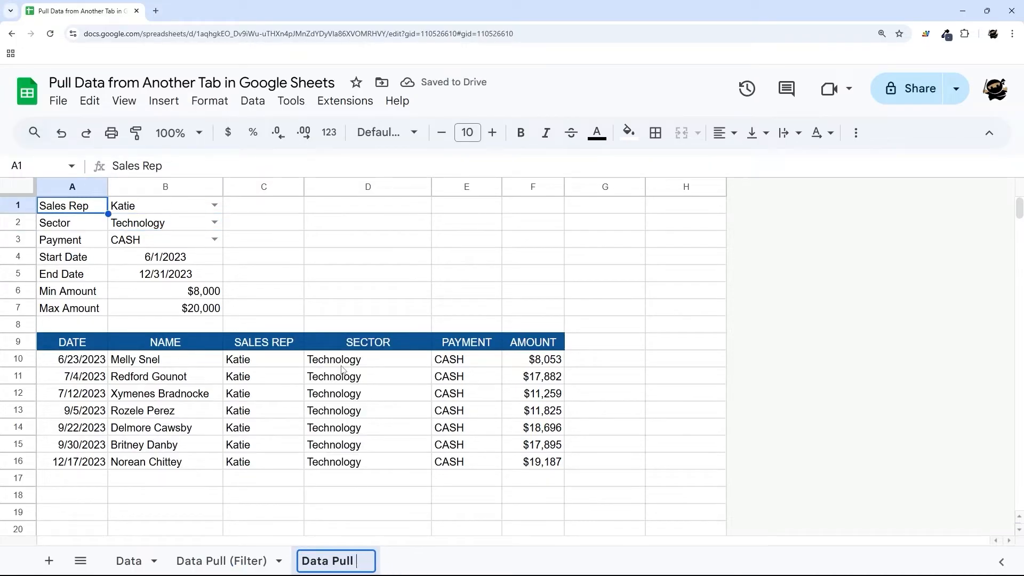
text((Queryt)
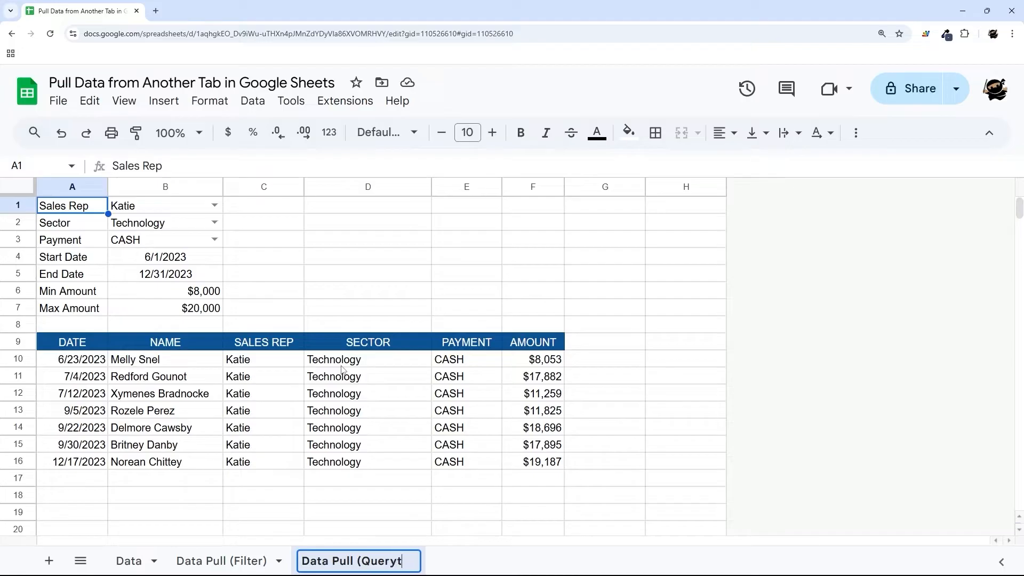
key(BackSpace)
text())
key(Return)
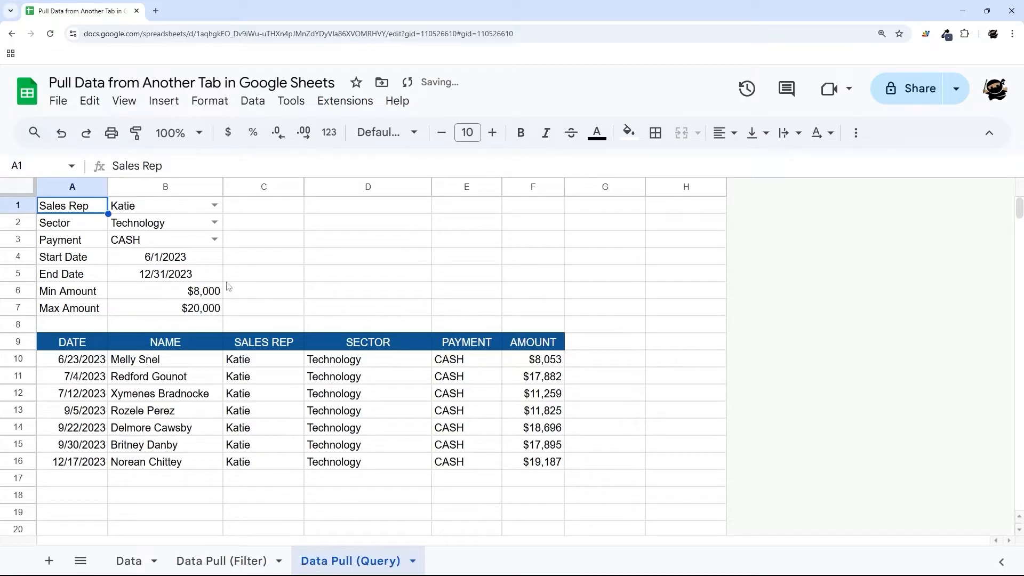
click(74, 361)
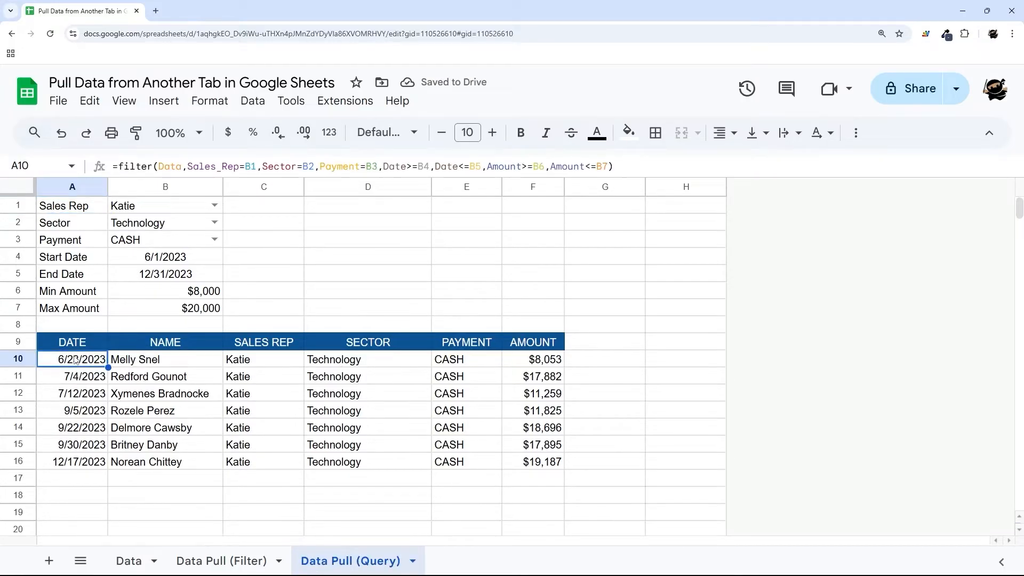
key(Delete)
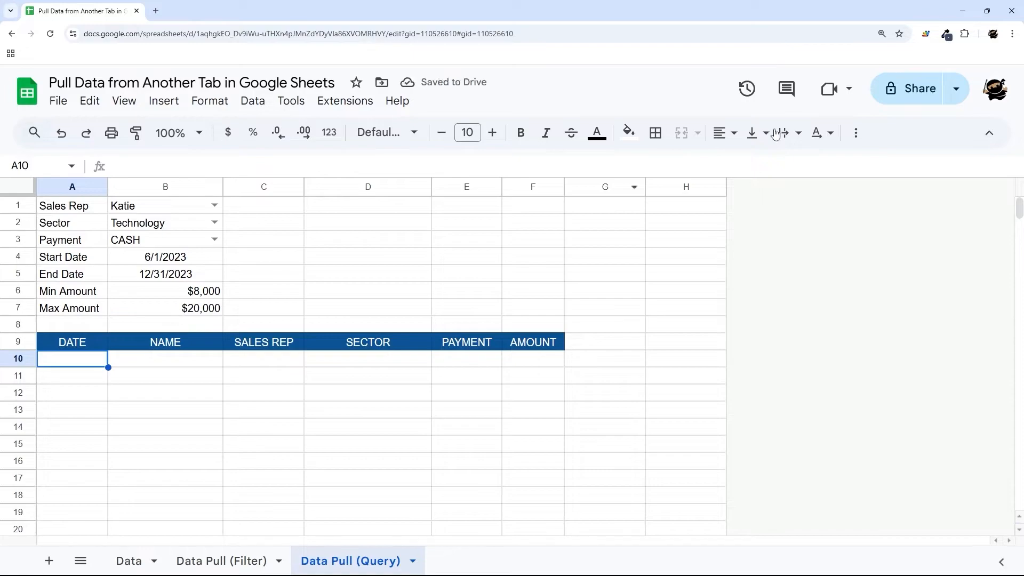
- Zoom the browser page to 175%
click(1012, 33)
click(983, 247)
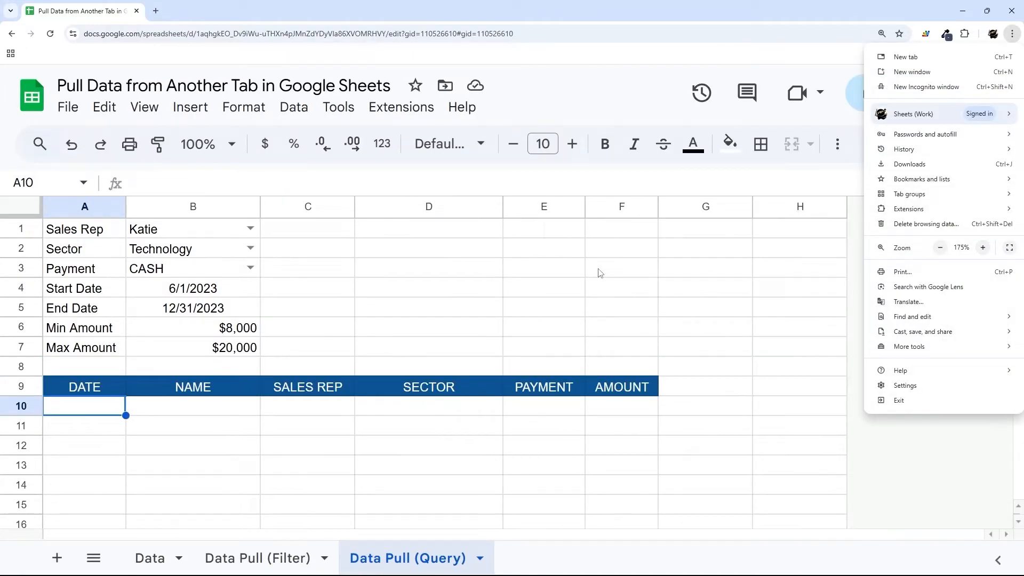
click(142, 354)
scroll(142, 354, down, 2)
scroll(109, 356, up, 1)
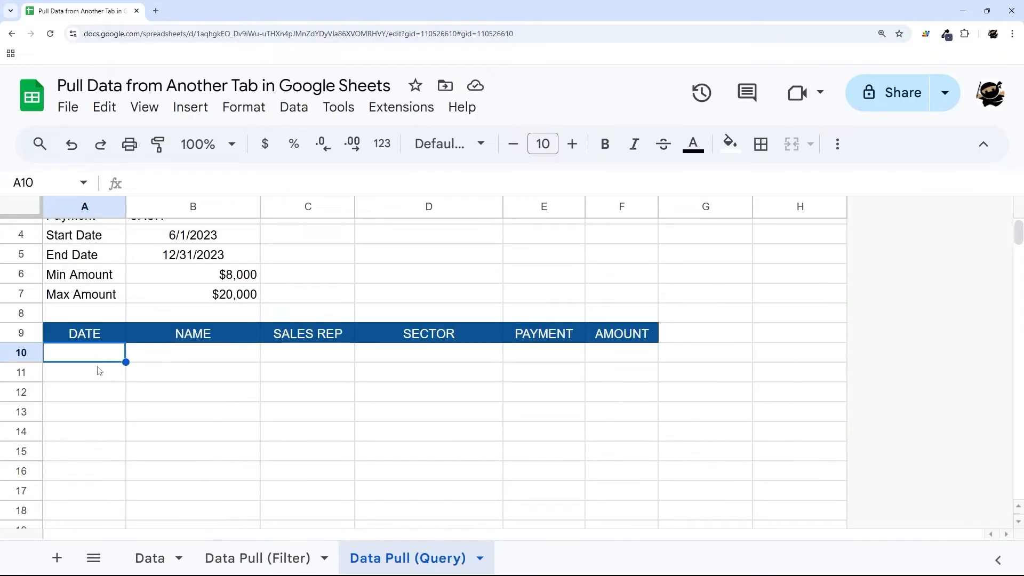
- Review the FILTER formula on Data Pull (Filter), then return to Data Pull (Query)
click(258, 557)
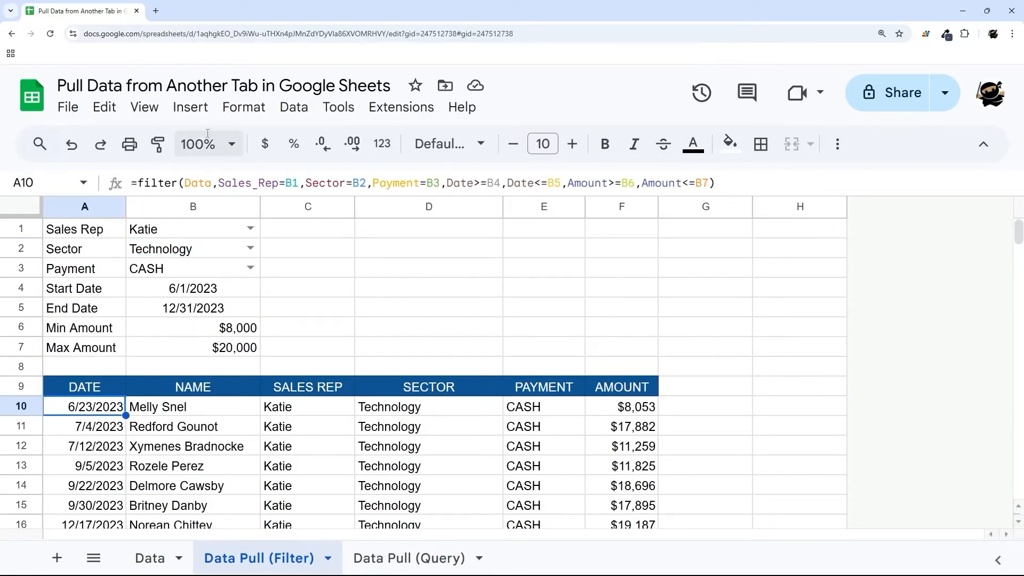
drag(722, 188, 105, 182)
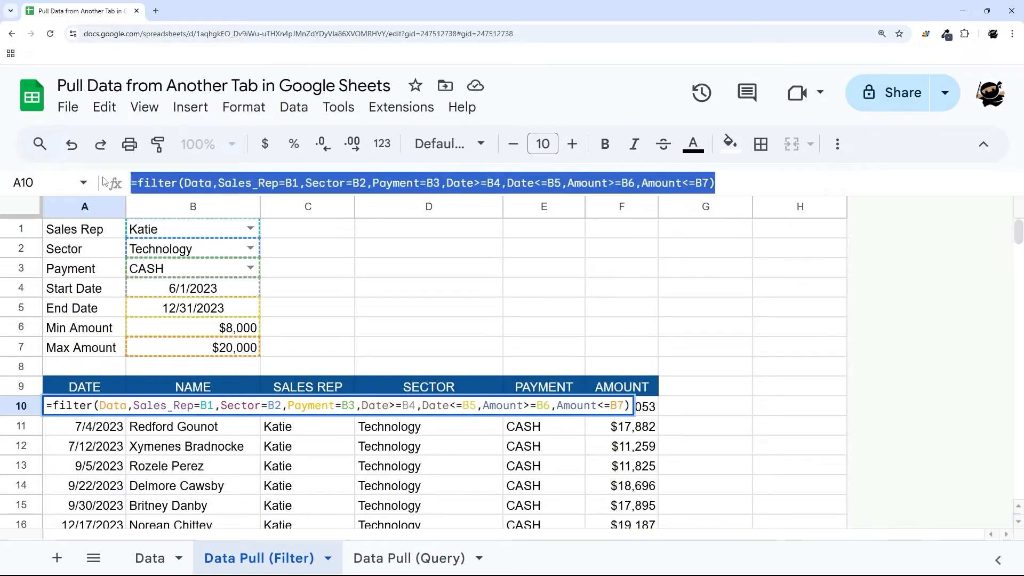
key(Escape)
click(403, 552)
scroll(208, 272, up, 2)
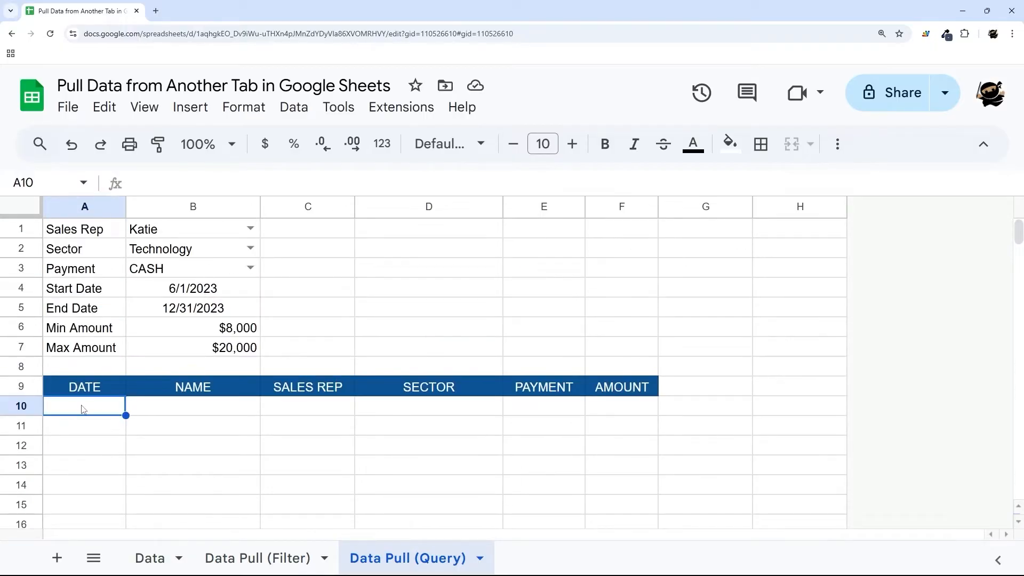
- Enter =query(Data,"Select * where A is not null",0) in A10 and compare with the Data sheet
text(=)
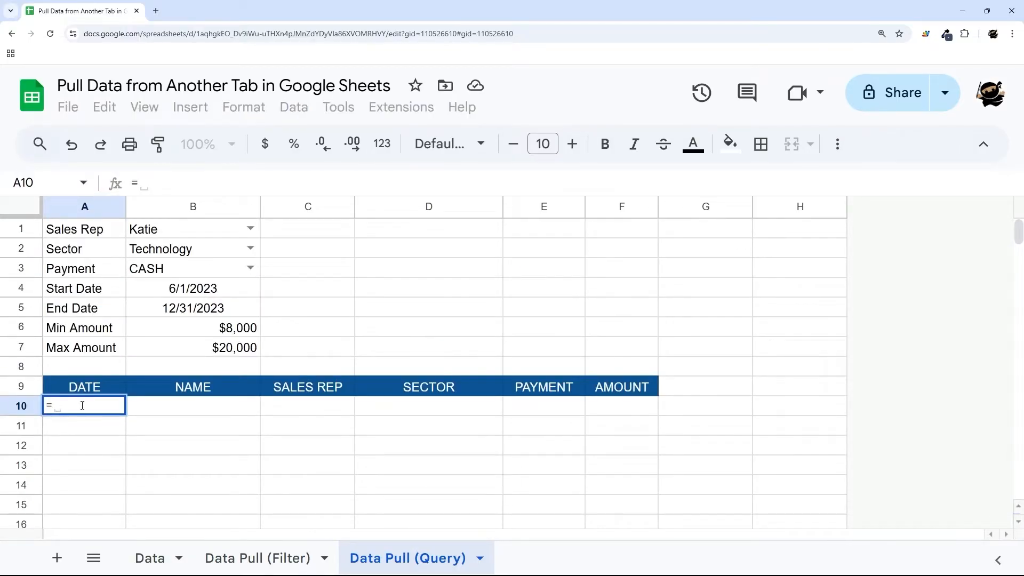
text(query(Data)
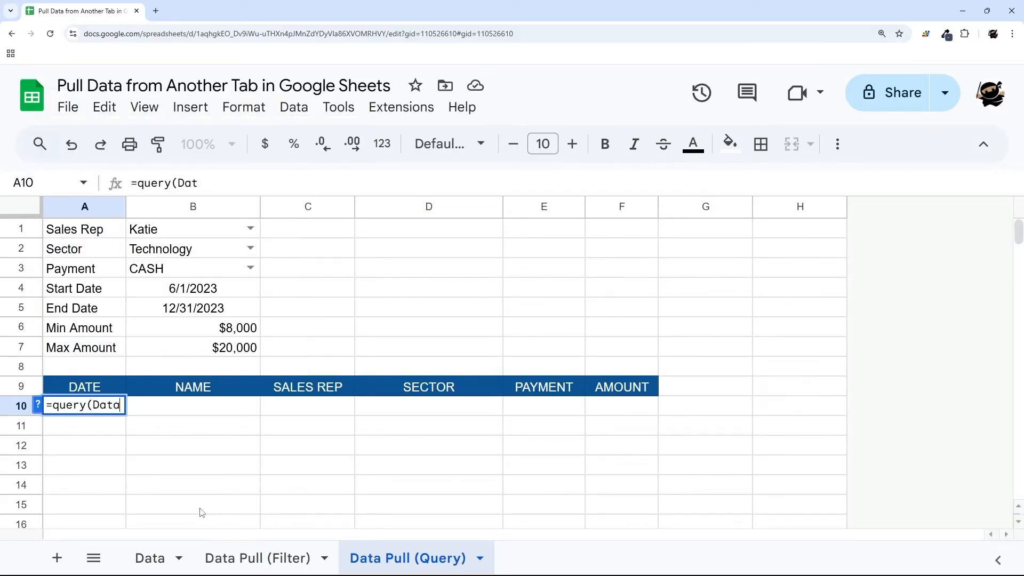
text(,)
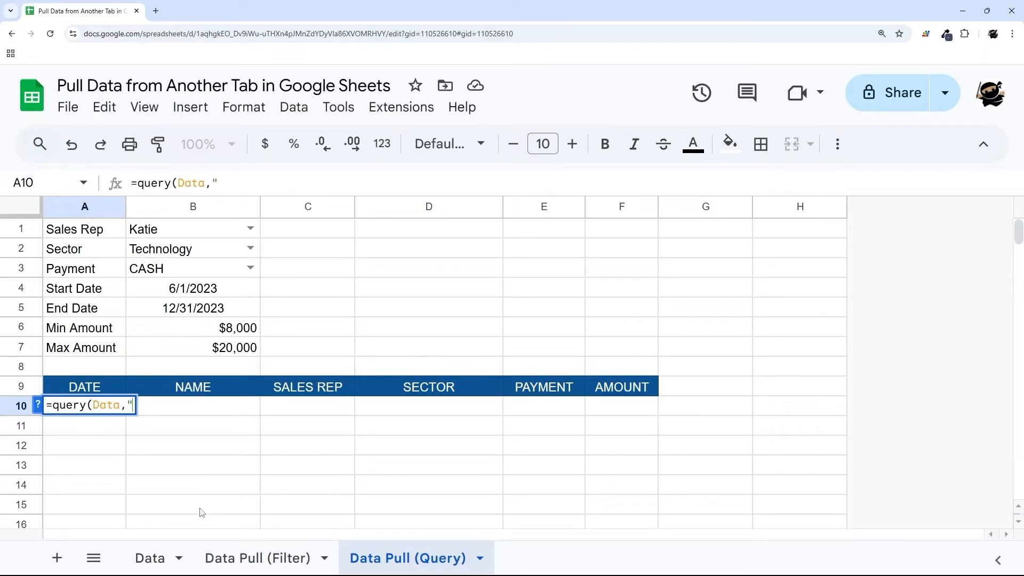
key(BackSpace)
text("Select *)
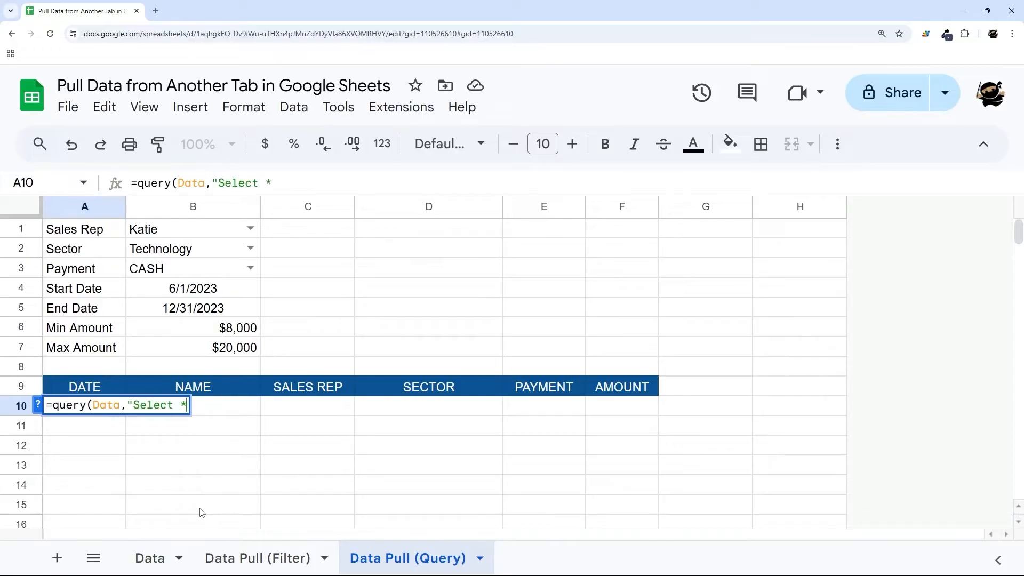
text( where A)
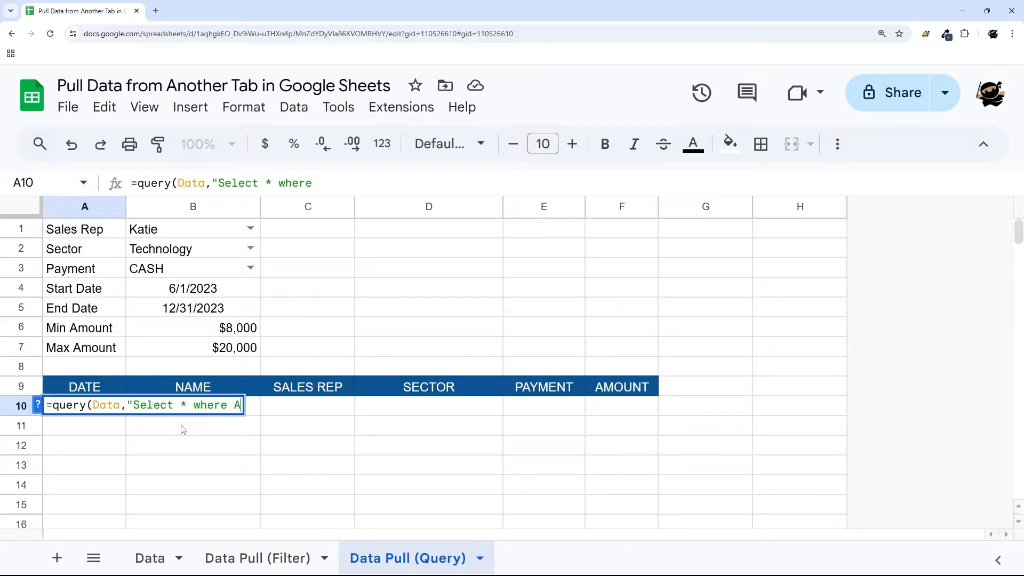
text( is not null", )
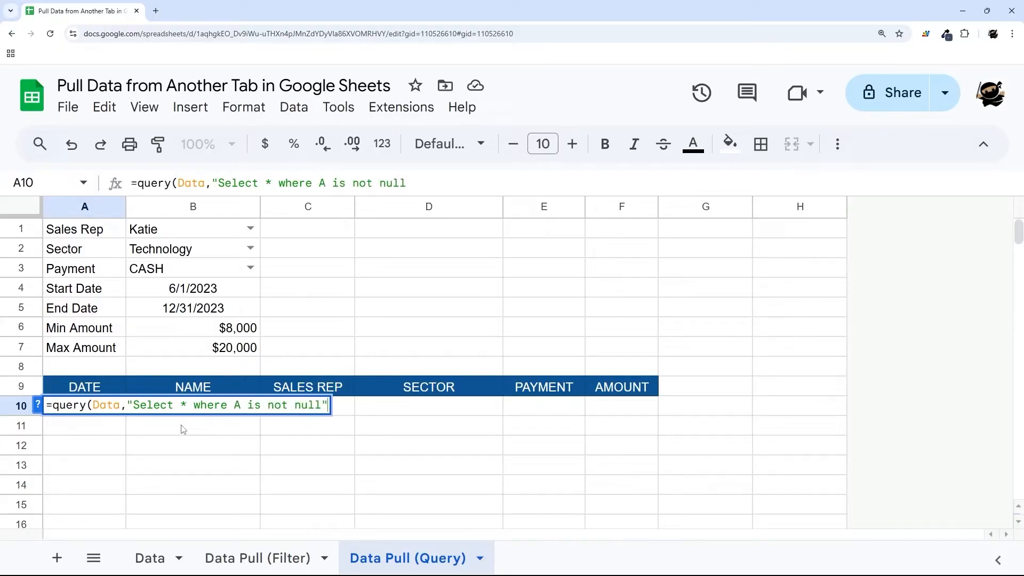
text(0))
key(Return)
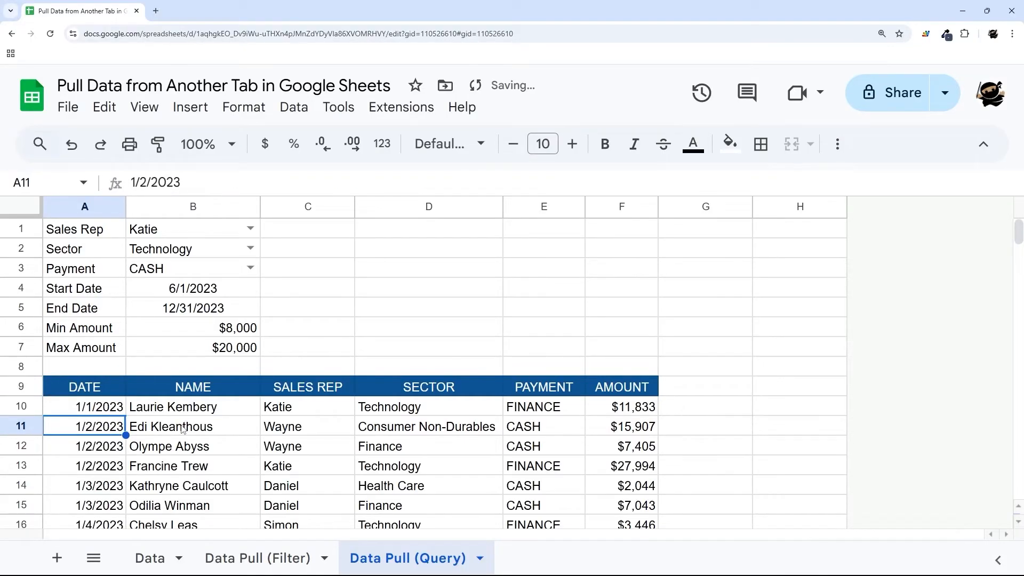
scroll(183, 429, down, 2)
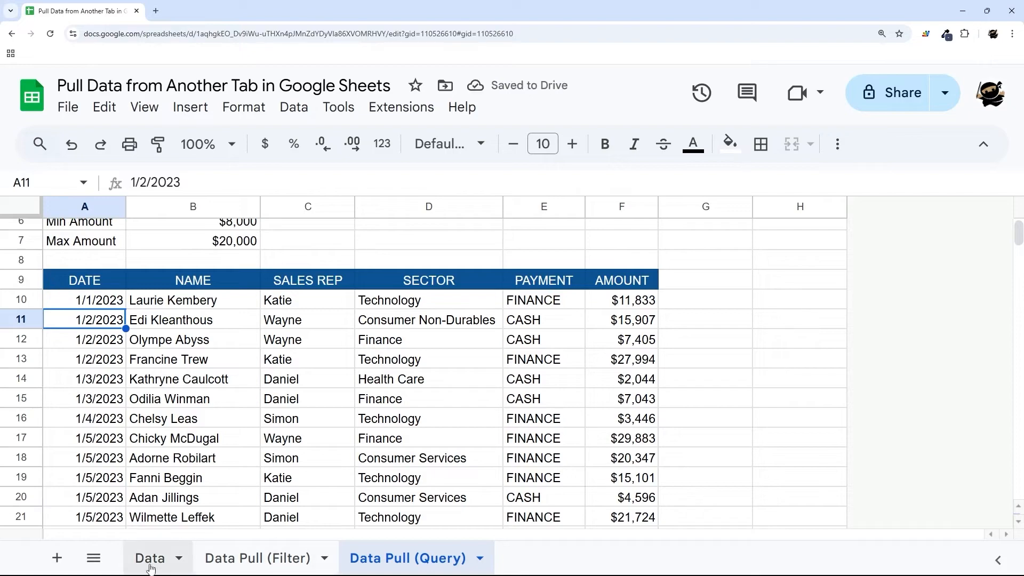
click(151, 567)
click(405, 558)
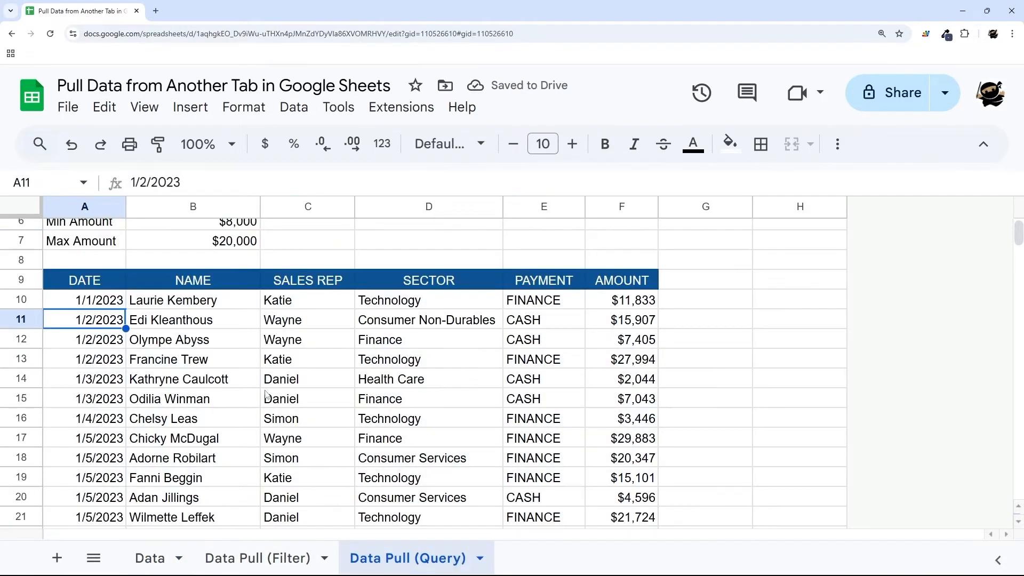
scroll(126, 384, up, 1)
- Add the condition and C = 'Katie' to the A10 query string
click(104, 354)
scroll(105, 357, up, 1)
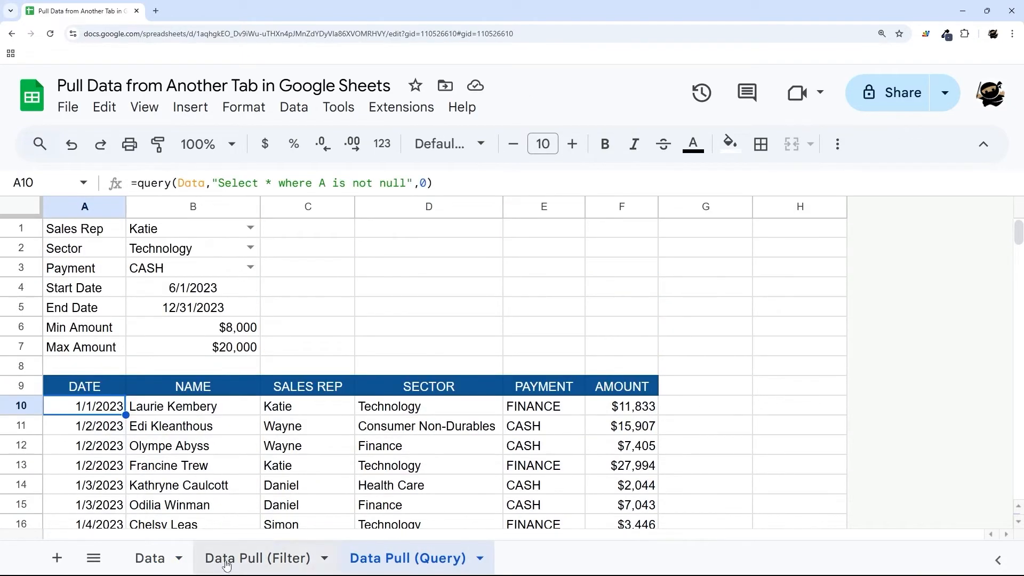
click(410, 183)
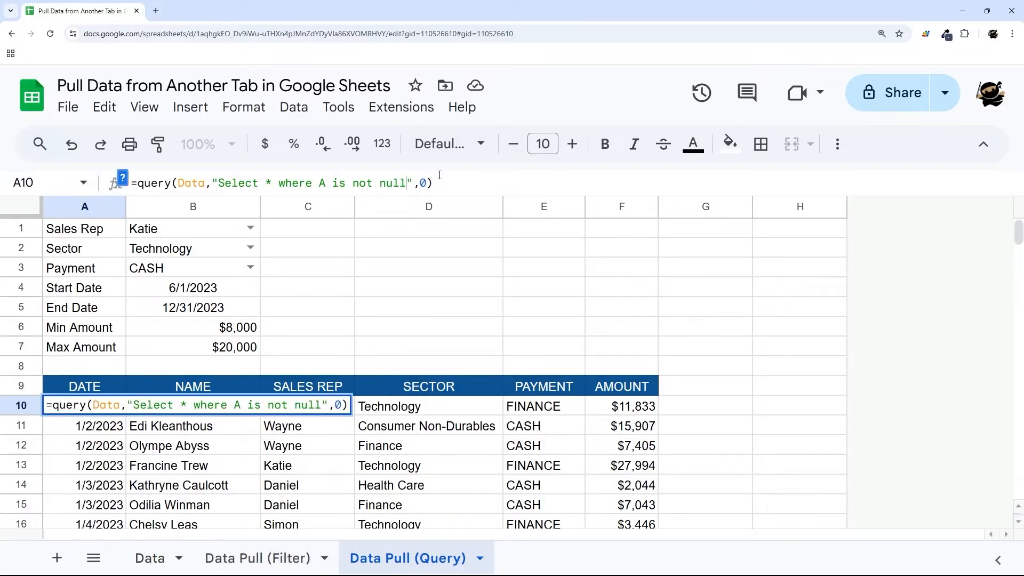
text(anbd)
key(BackSpace)
key(BackSpace)
text(d C = ')
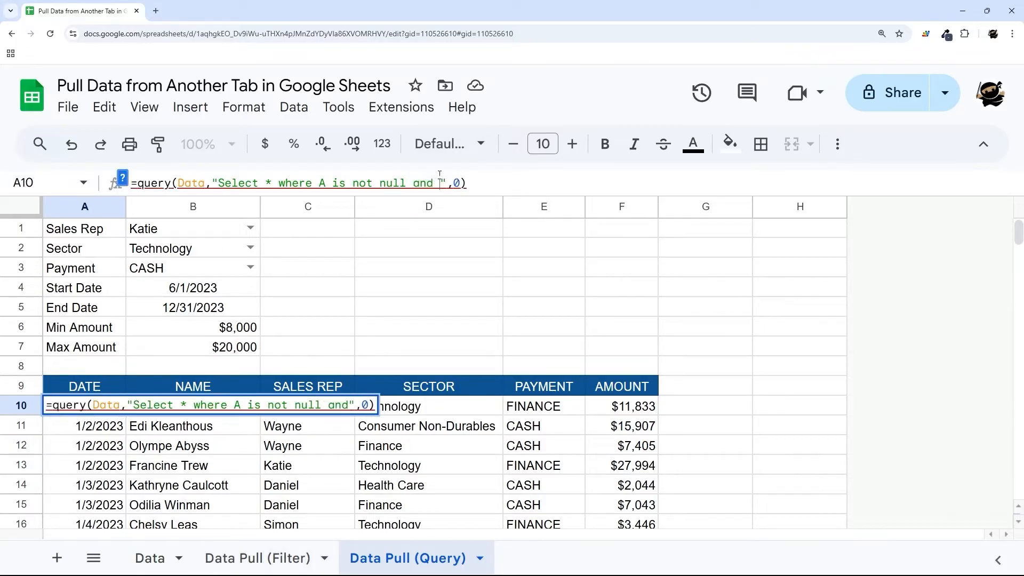
text(Katie')
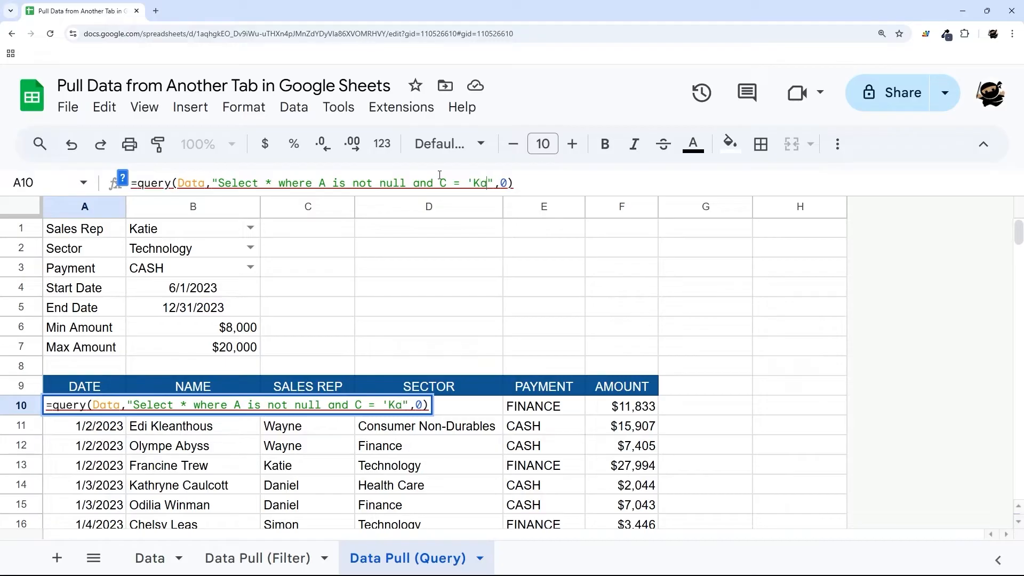
key(Return)
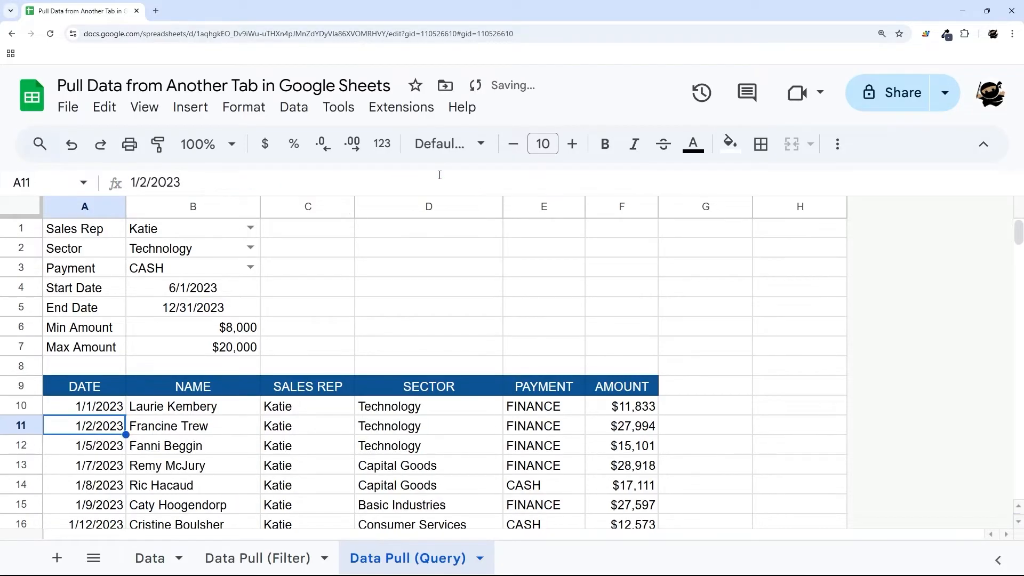
- Check the sales rep in B1 and select the hard-coded 'Katie' in the A10 formula
click(81, 414)
scroll(312, 413, down, 5)
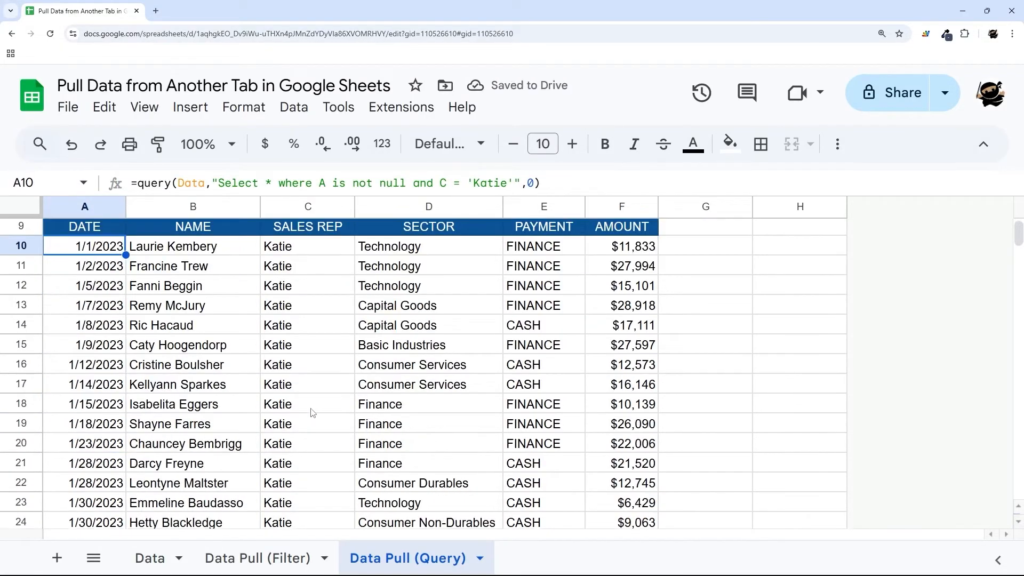
scroll(312, 414, up, 1)
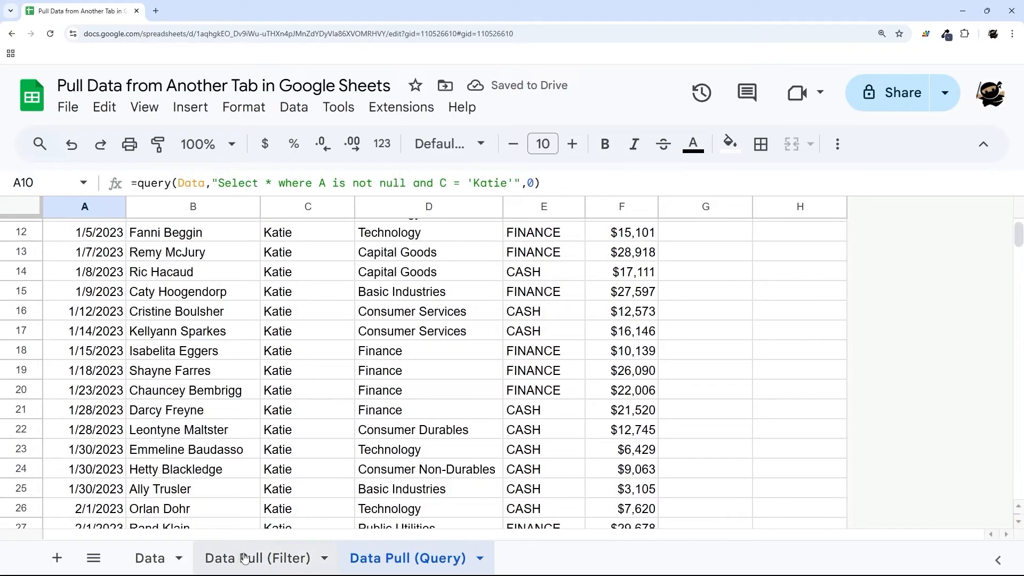
scroll(321, 397, up, 2)
scroll(322, 376, up, 2)
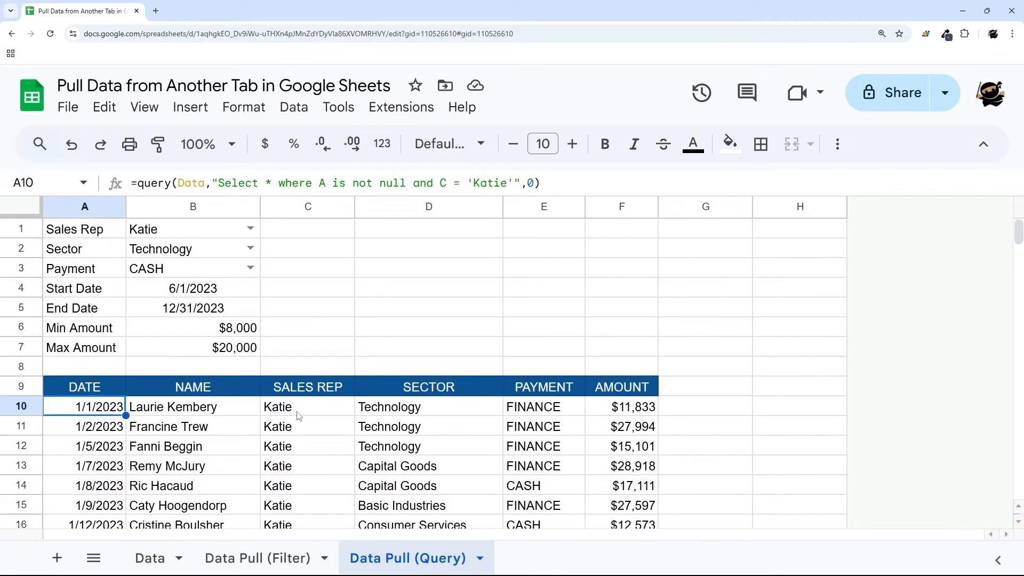
click(163, 235)
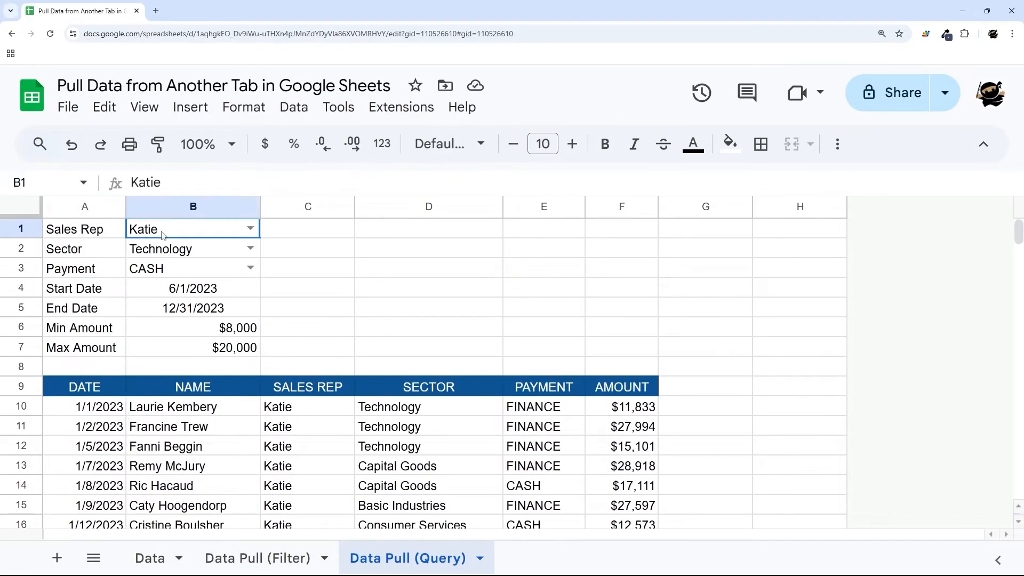
click(101, 412)
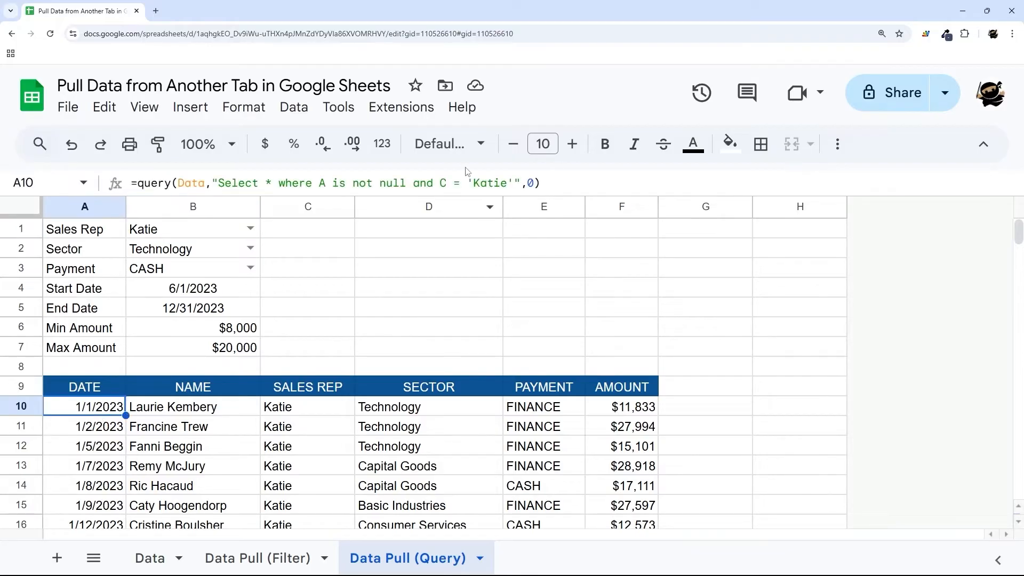
drag(474, 183, 508, 183)
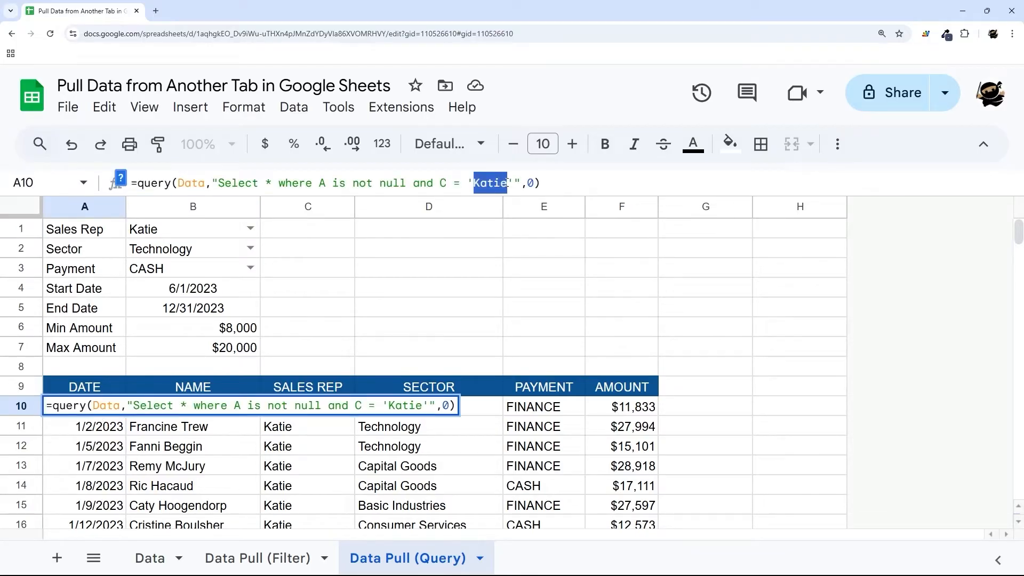
- Replace 'Katie' in the A10 query with '"&B1&"' so the rep comes from B1
key(BackSpace)
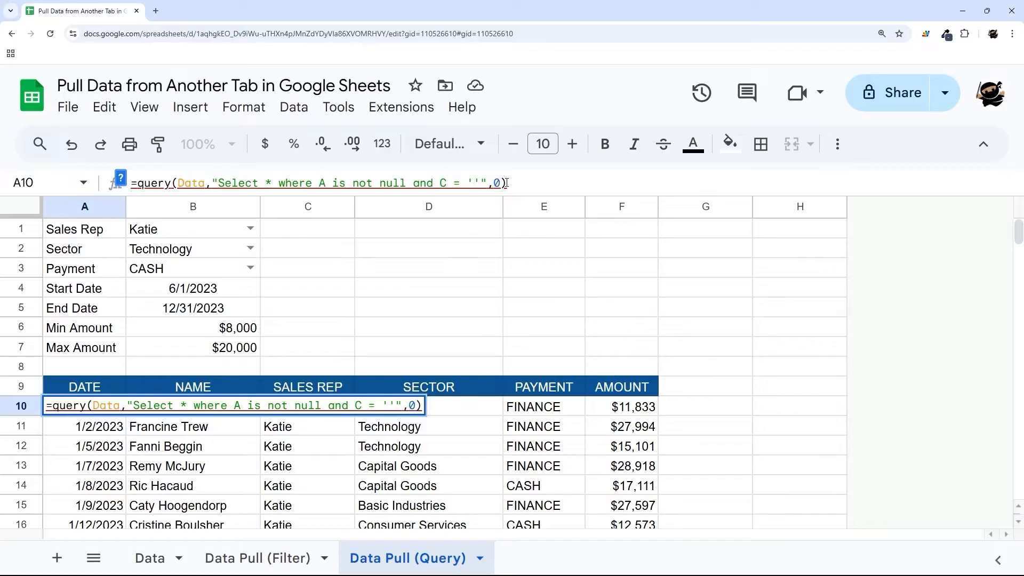
click(471, 183)
text(")
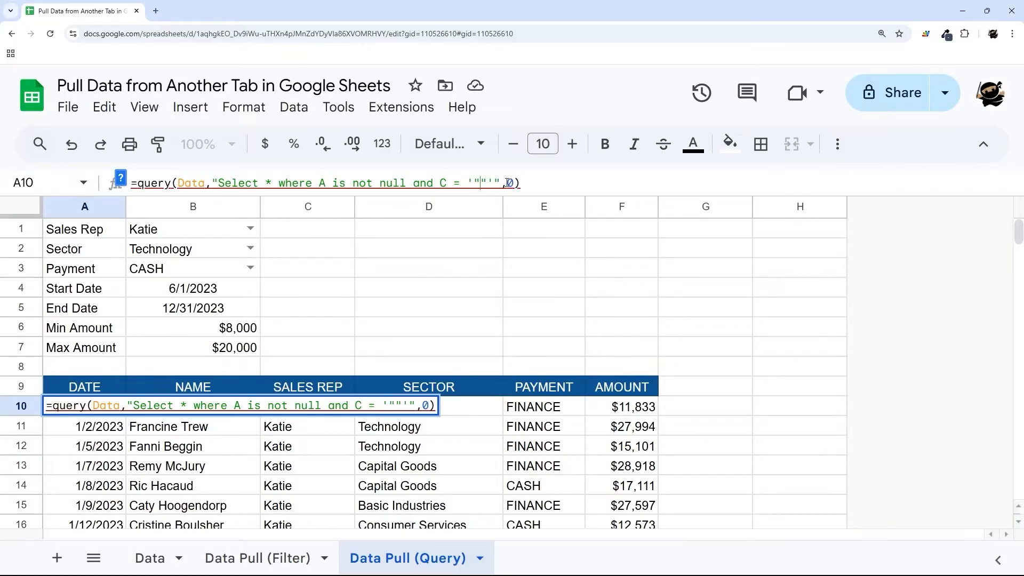
drag(467, 183, 494, 183)
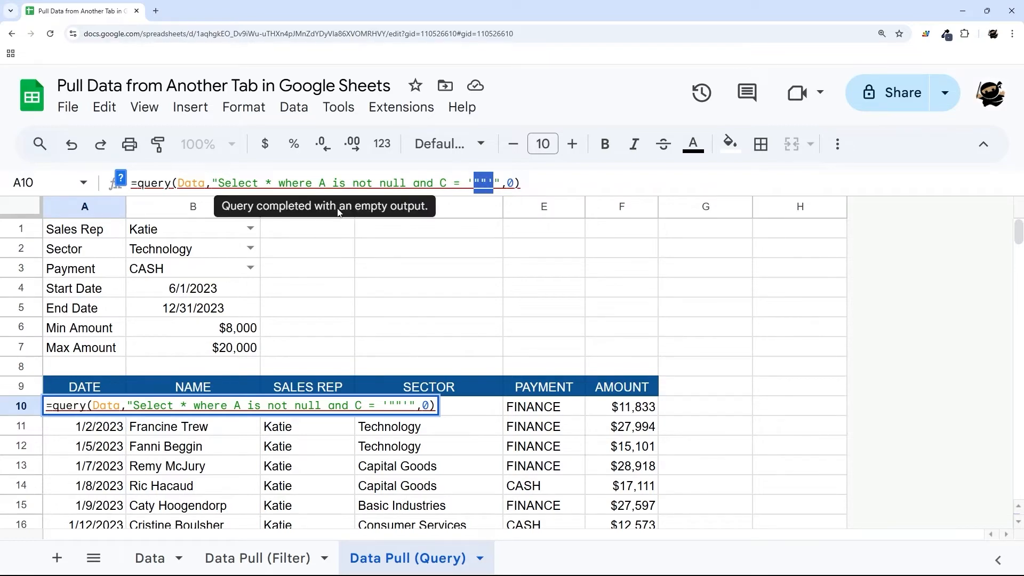
click(482, 183)
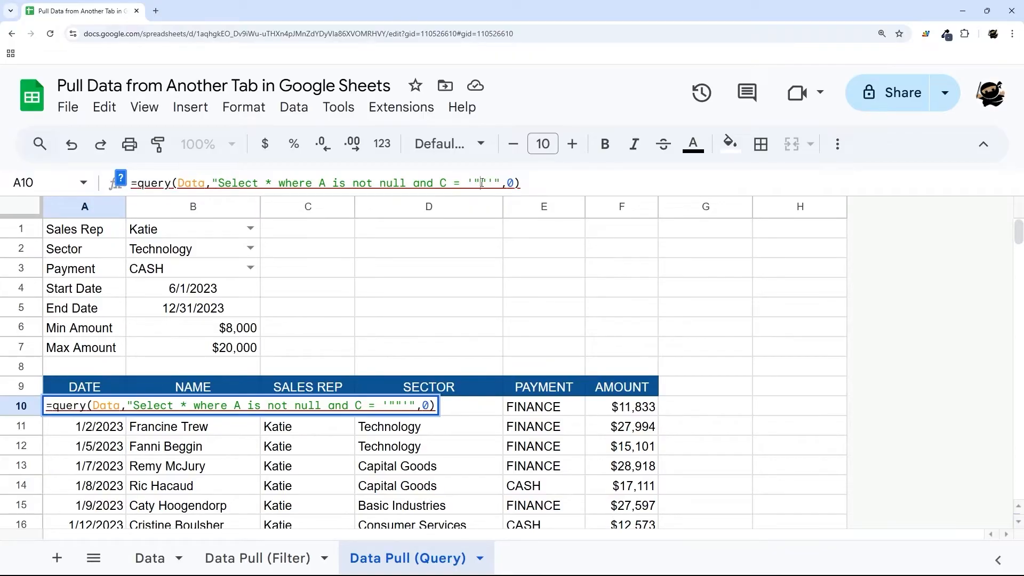
text(&&)
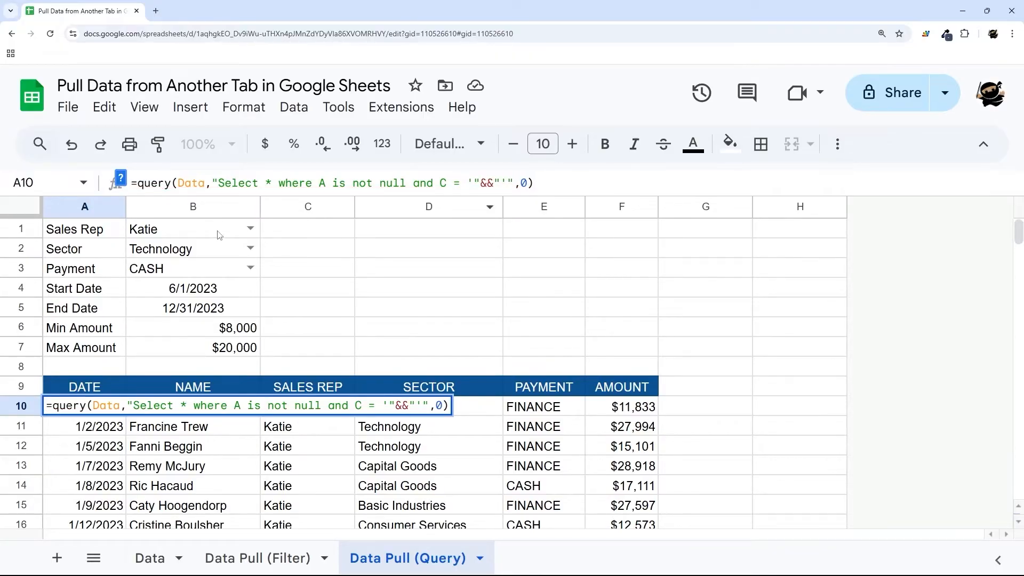
click(201, 233)
key(Return)
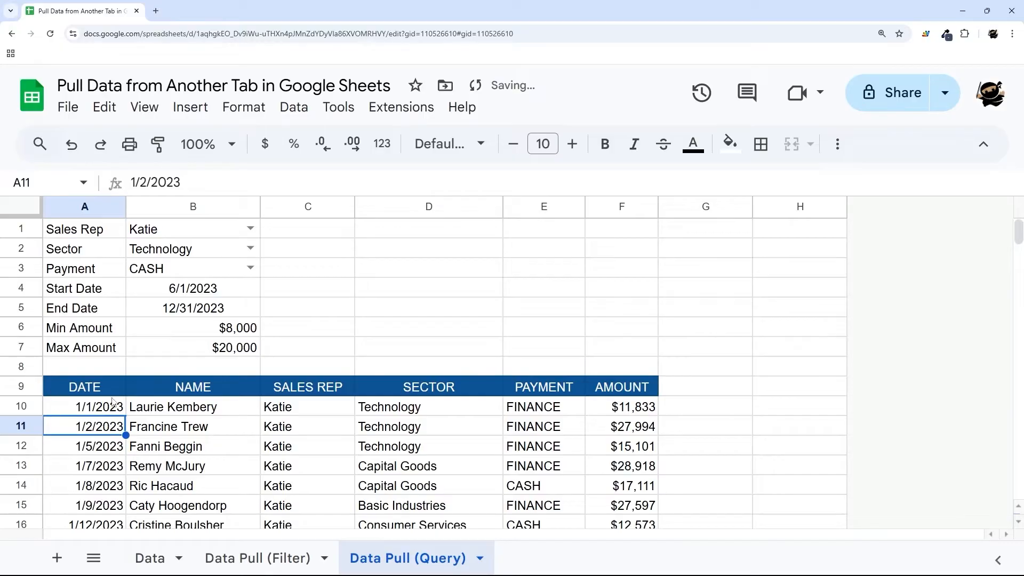
click(249, 229)
click(176, 278)
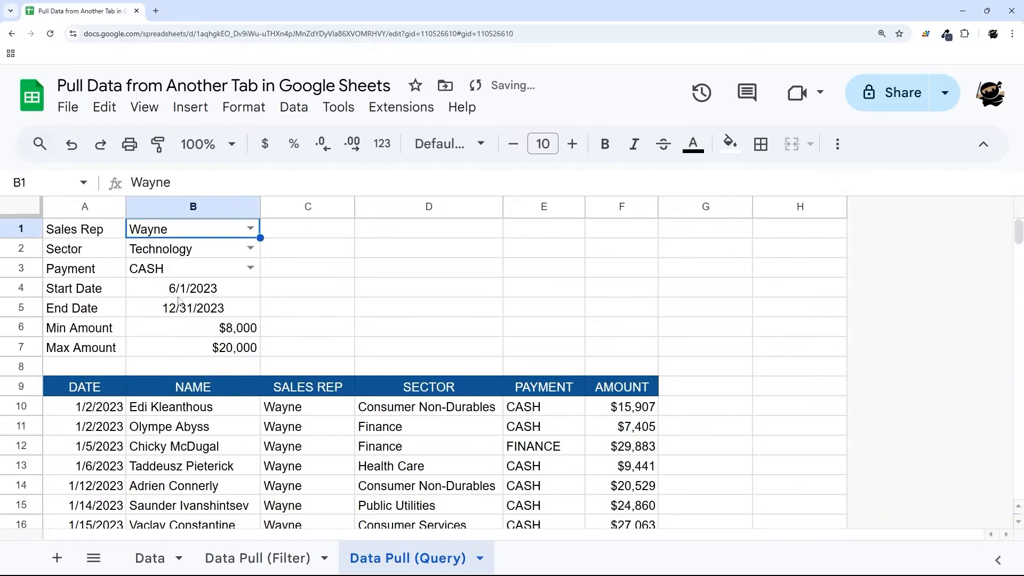
click(251, 230)
click(213, 304)
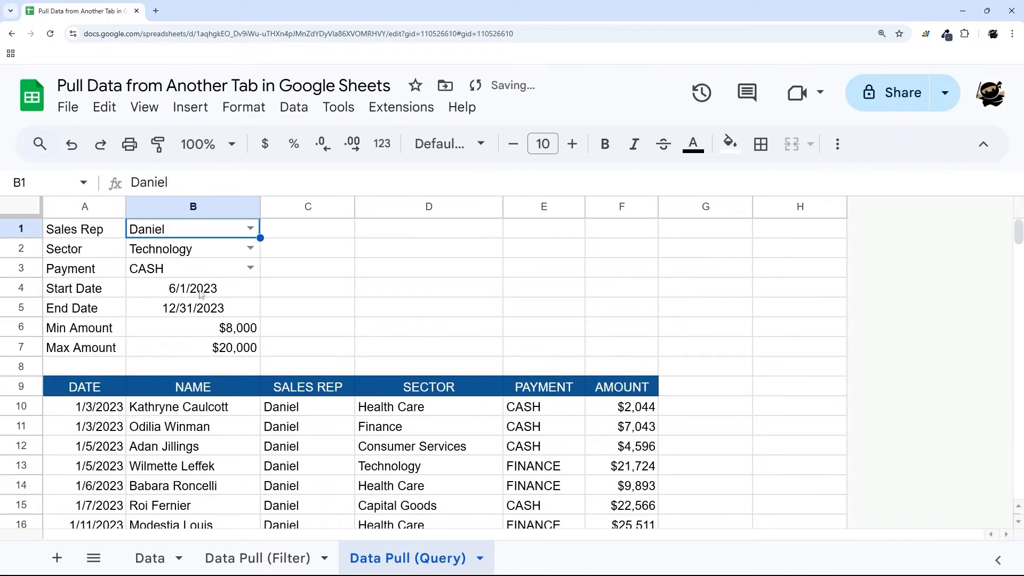
click(251, 229)
click(166, 327)
click(113, 408)
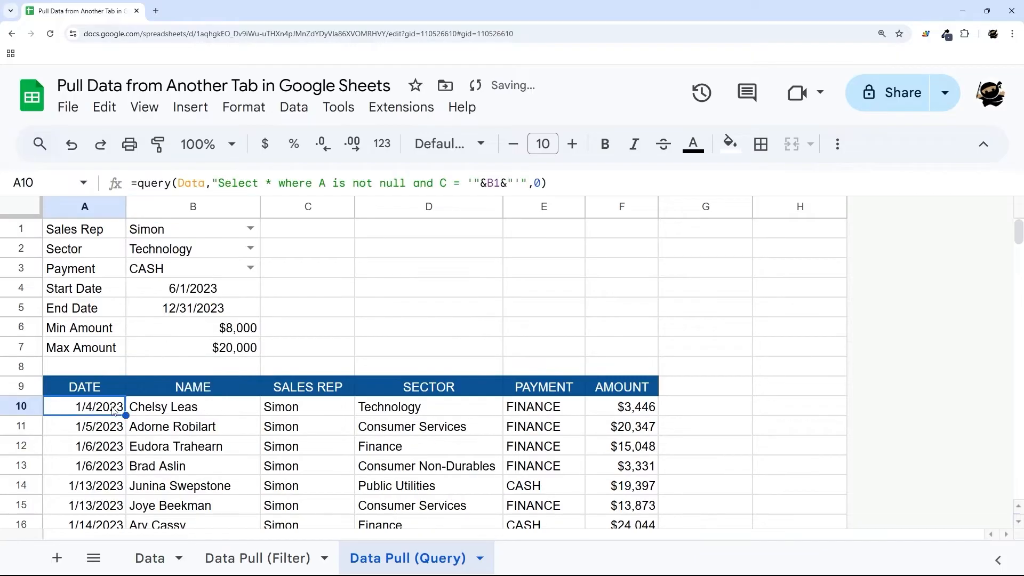
click(187, 234)
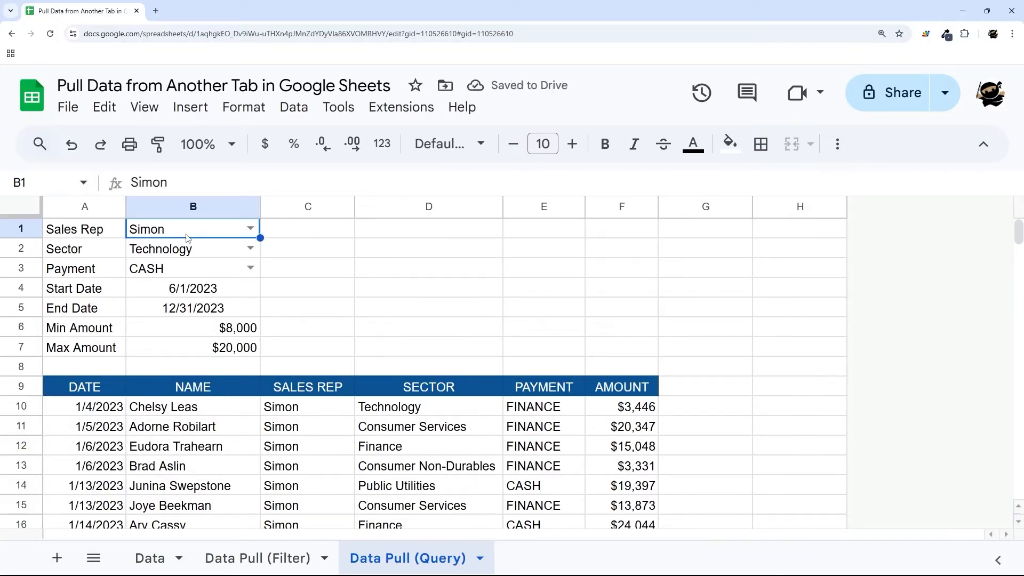
key(Delete)
click(99, 405)
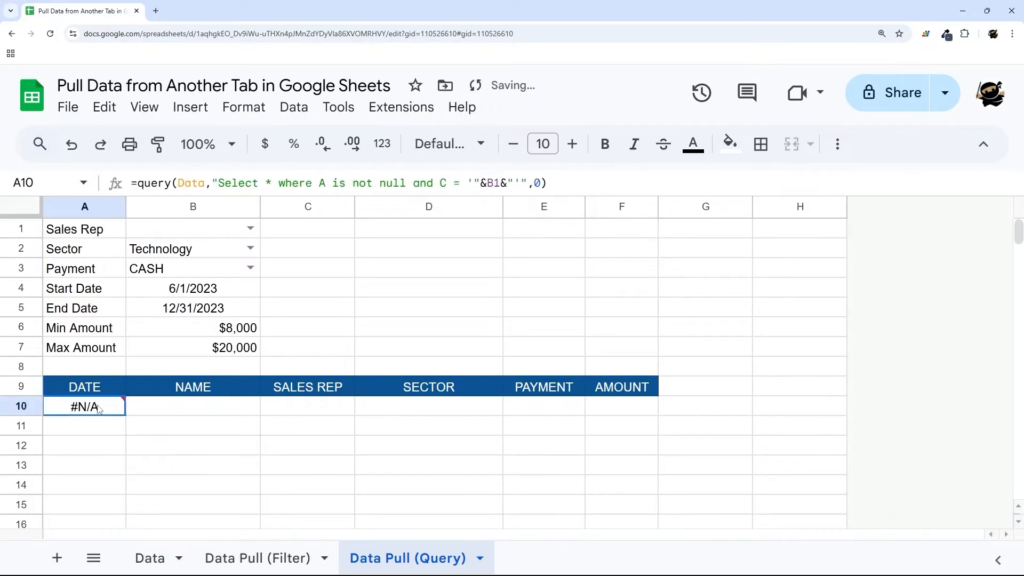
click(251, 229)
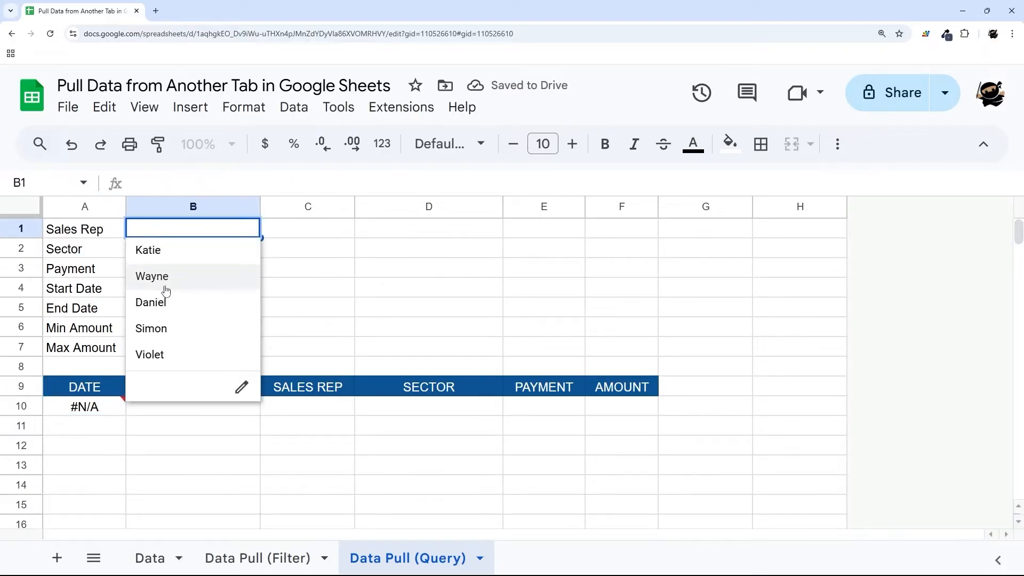
click(164, 259)
click(110, 408)
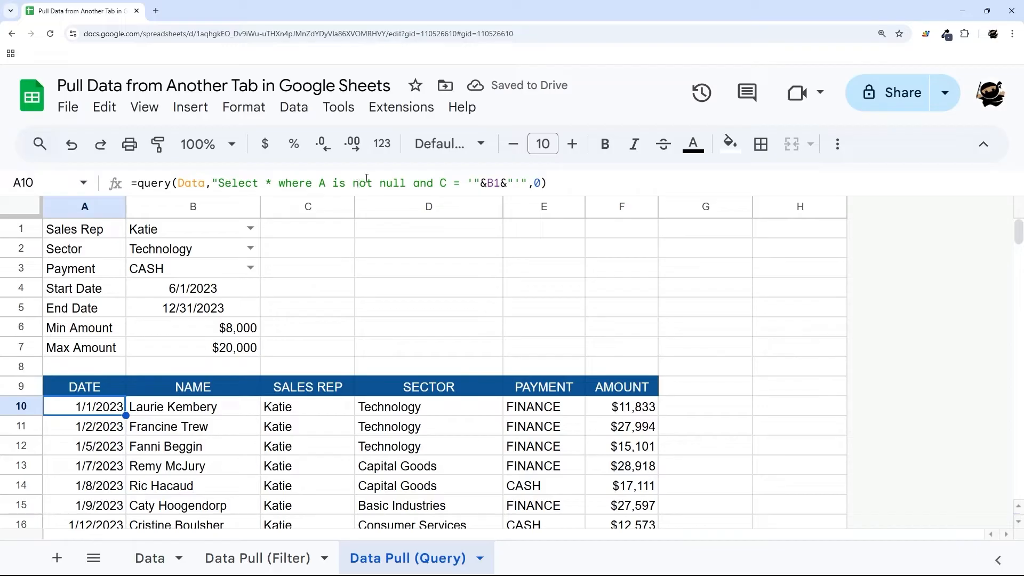
- Remove the C = 'Katie' condition from the A10 query string
drag(212, 183, 528, 175)
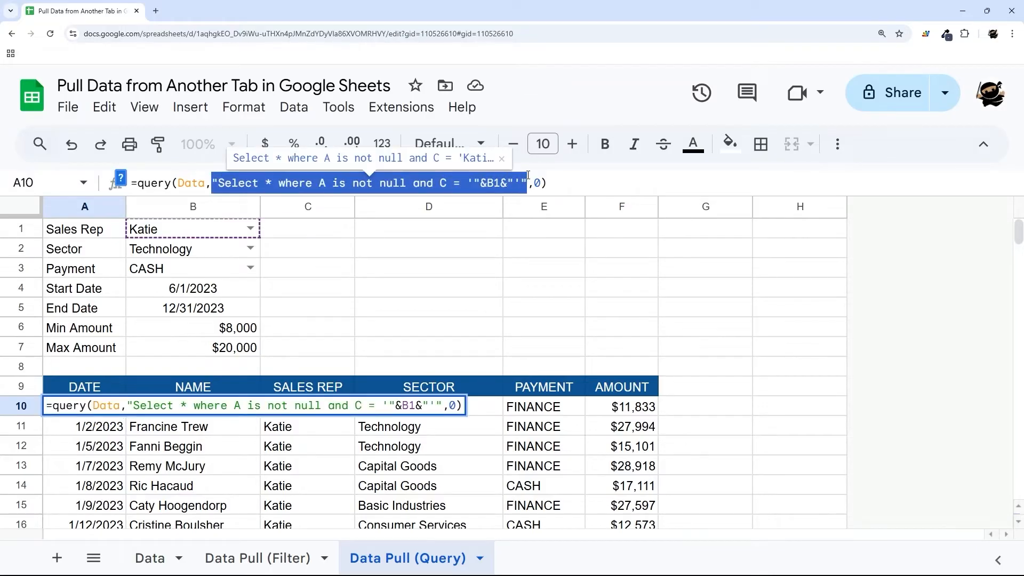
click(381, 183)
drag(416, 183, 520, 183)
key(BackSpace)
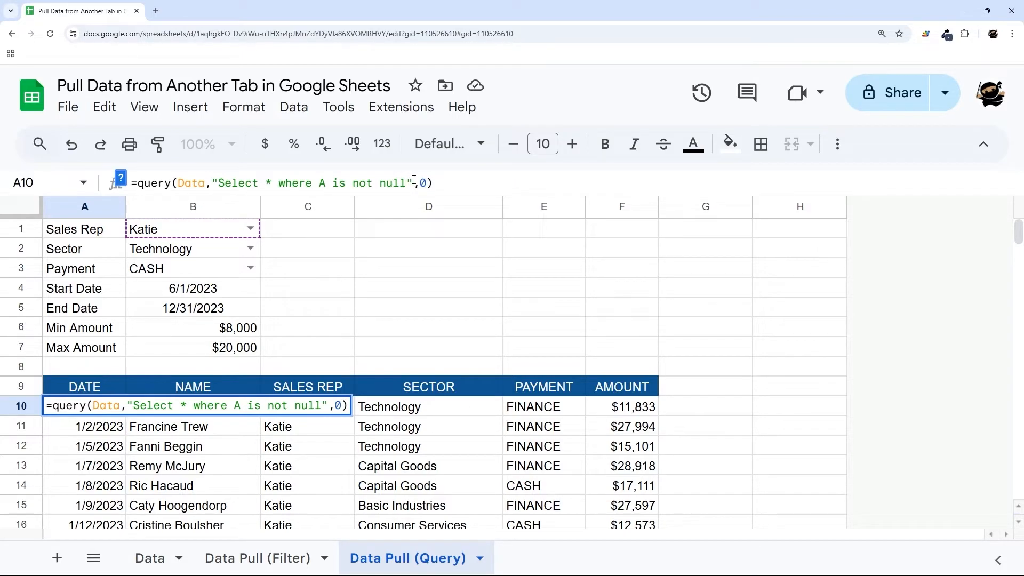
text(&)
key(BackSpace)
key(BackSpace)
- Break the formula onto a new line after the query string and enlarge the formula bar
drag(215, 183, 412, 182)
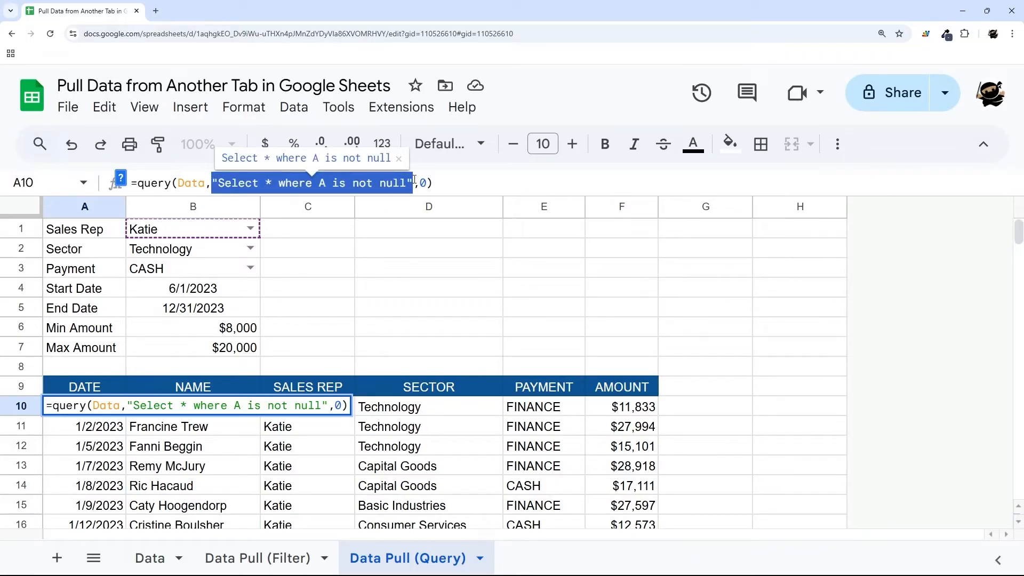
click(415, 180)
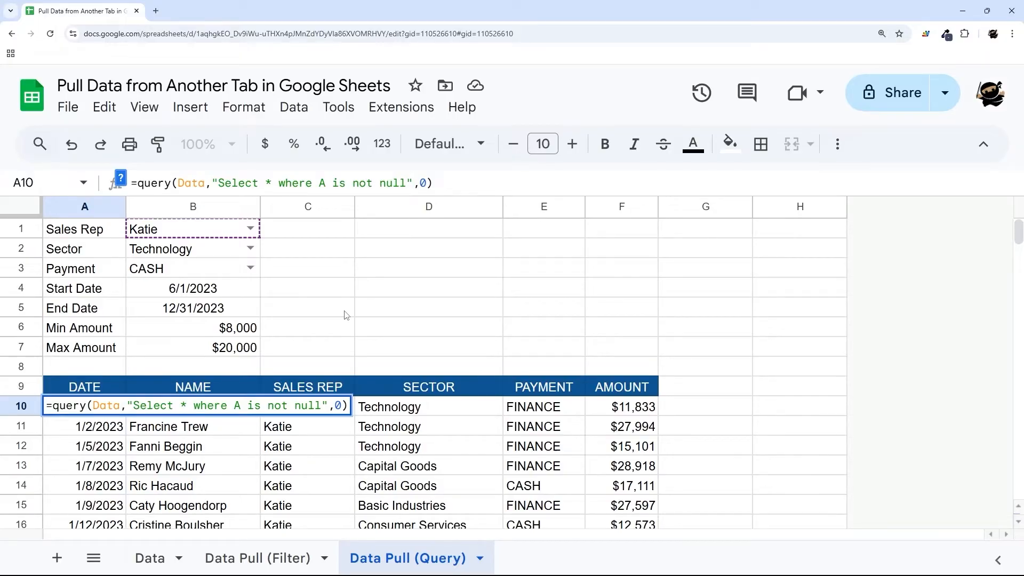
key(ctrl+Return)
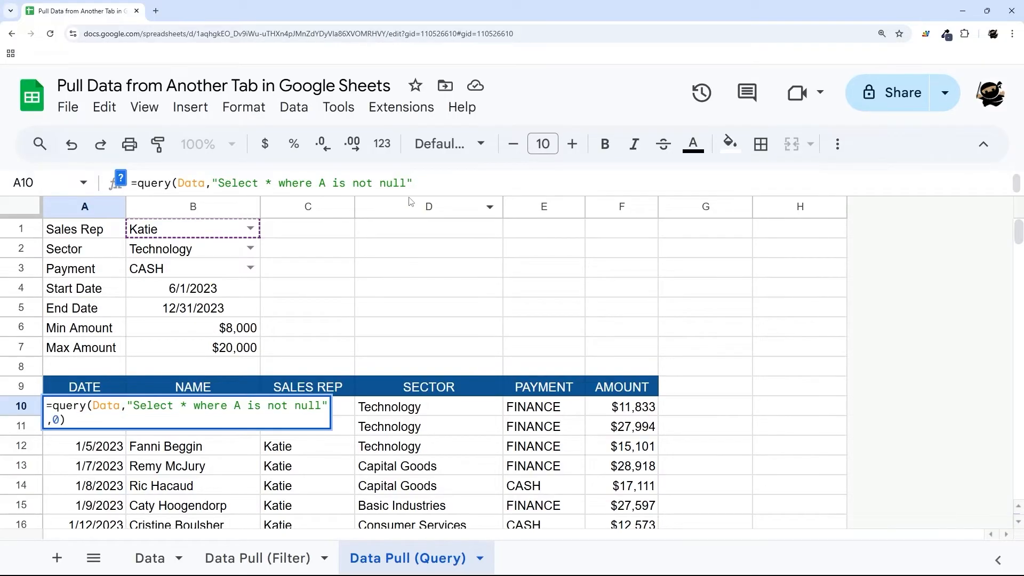
drag(410, 195, 399, 243)
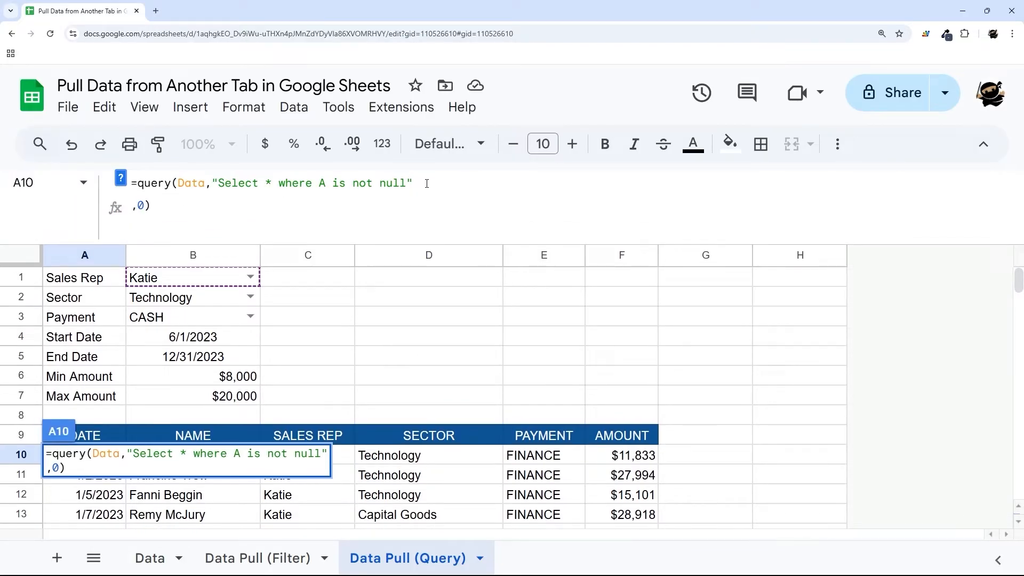
- Add &IF(B1="",," and C = 'Katie'") on its own line and commit the formula
key(ctrl+Return)
text(&I)
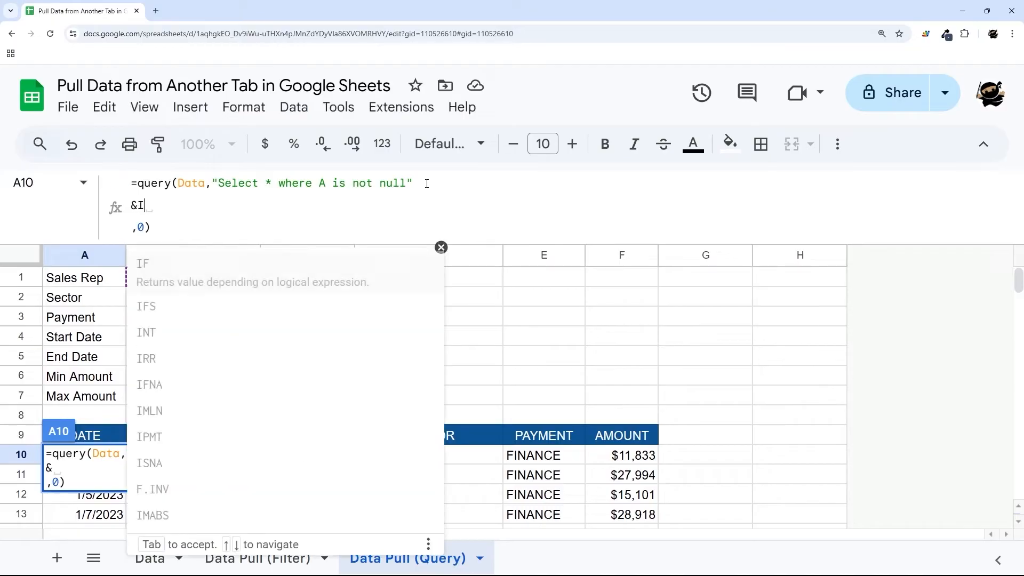
key(Tab)
text(B1=)
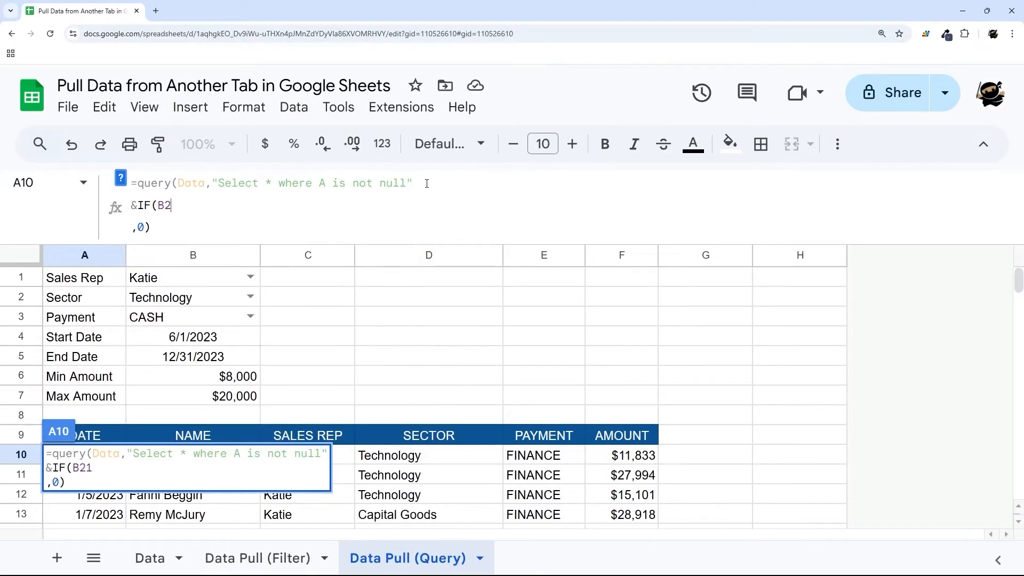
text("")
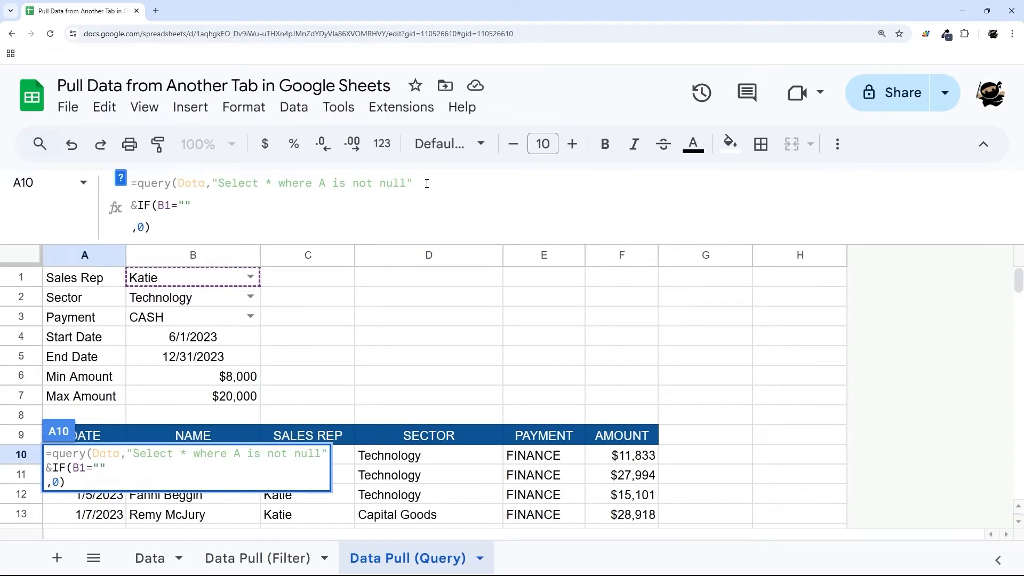
text(,,""))
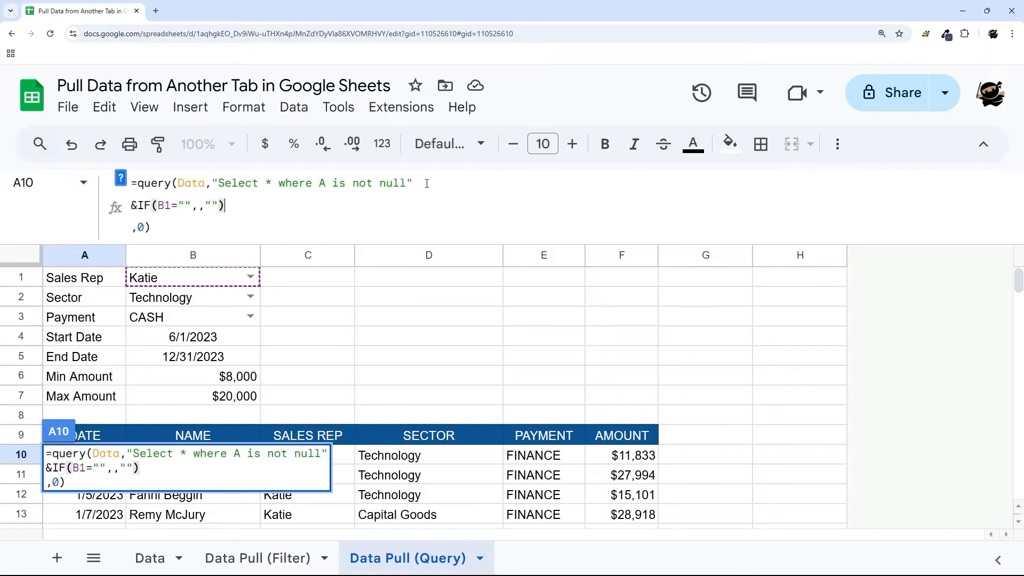
click(212, 205)
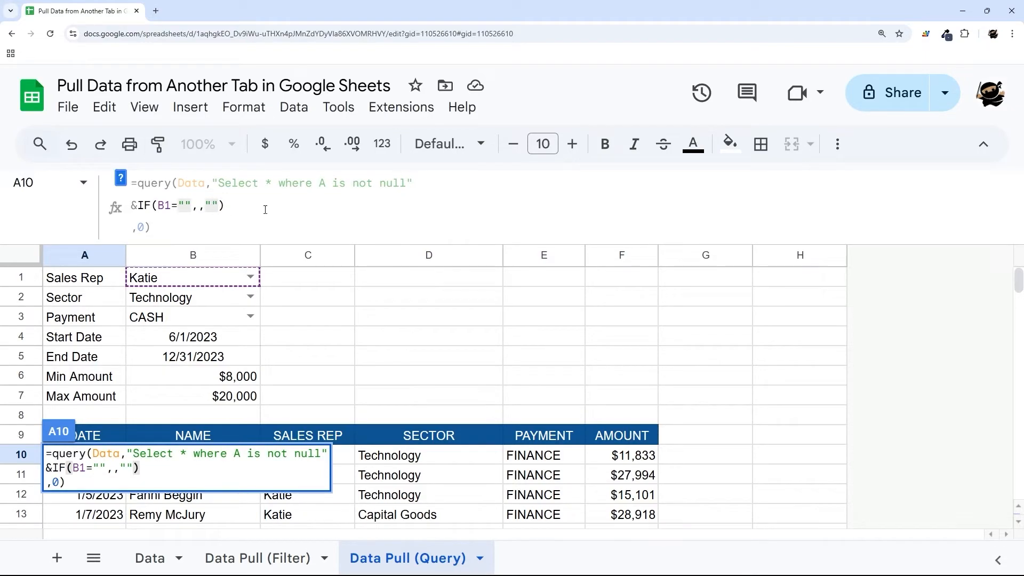
text(and )
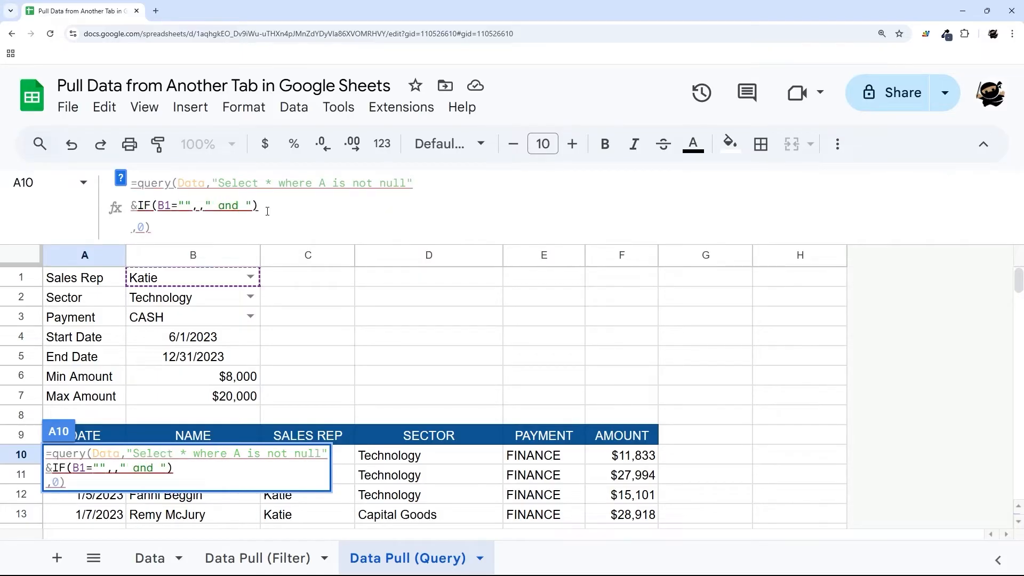
text(C = )
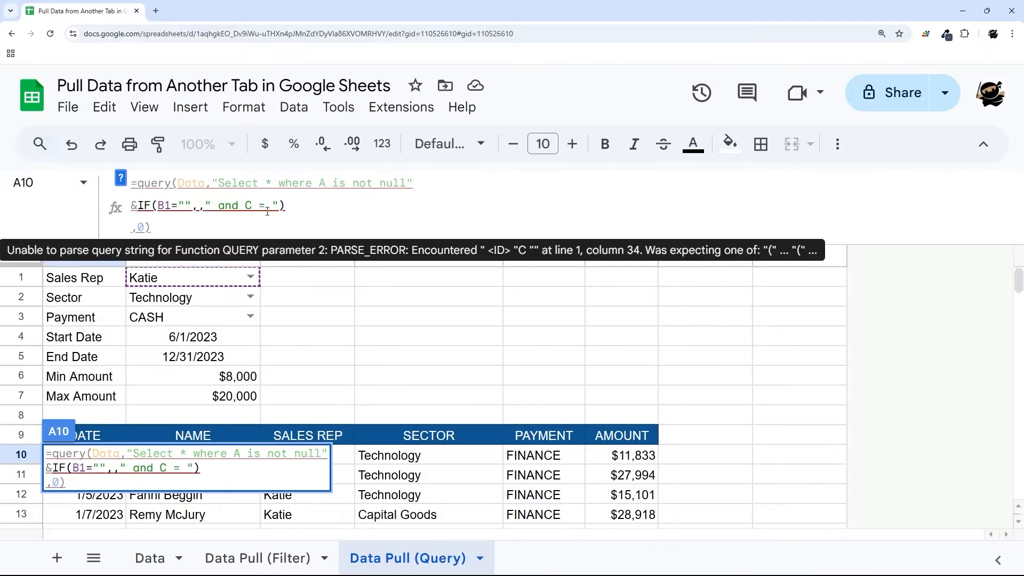
text(')
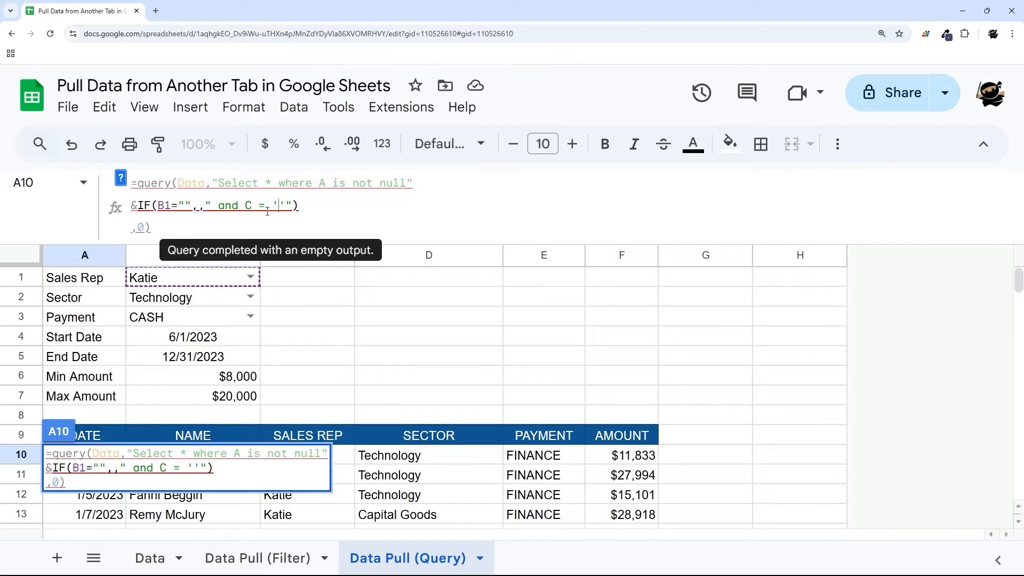
text(Katie)
key(End)
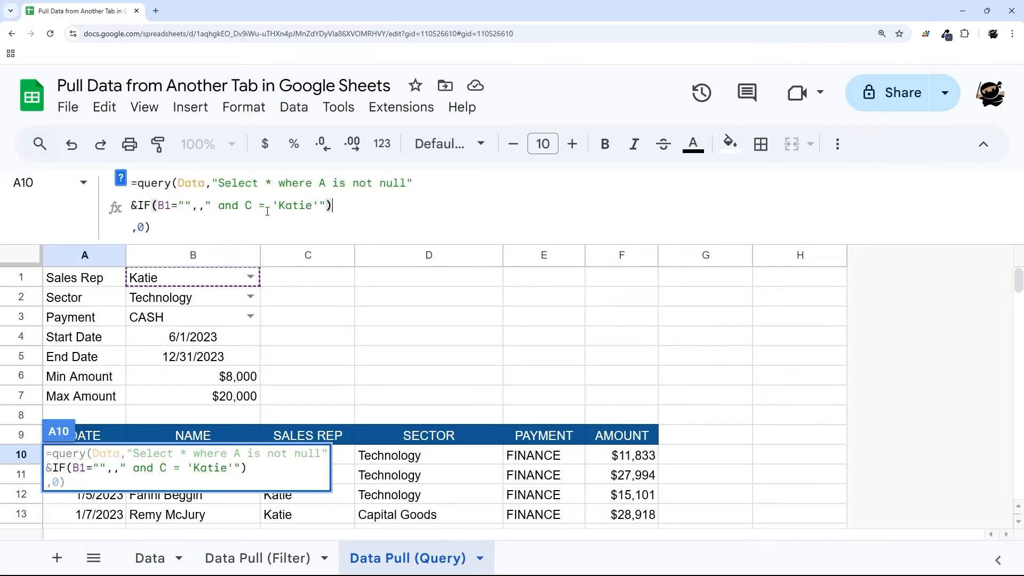
key(Return)
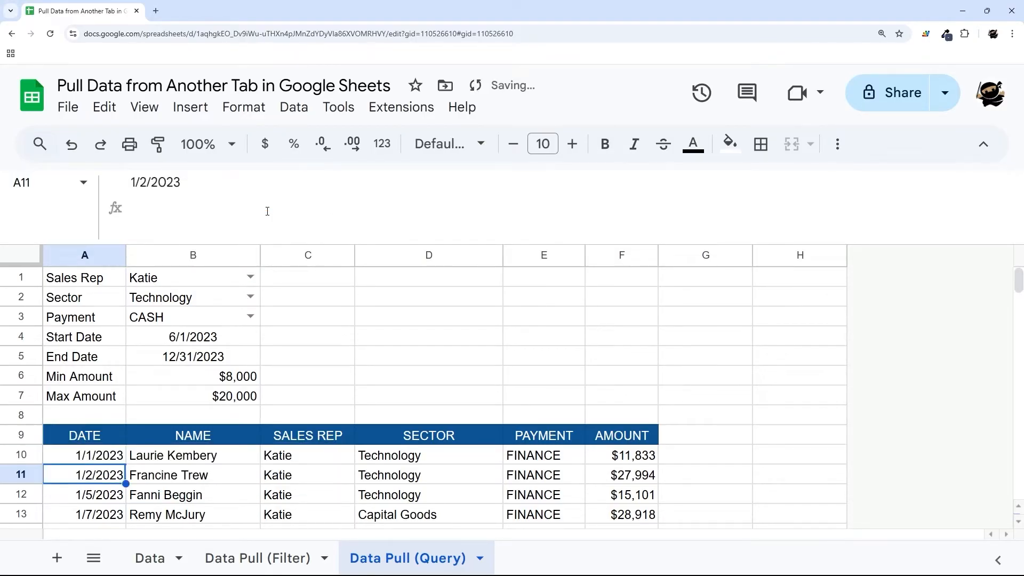
- Replace the hard-coded Katie in the IF clause with a reference to B1
click(109, 456)
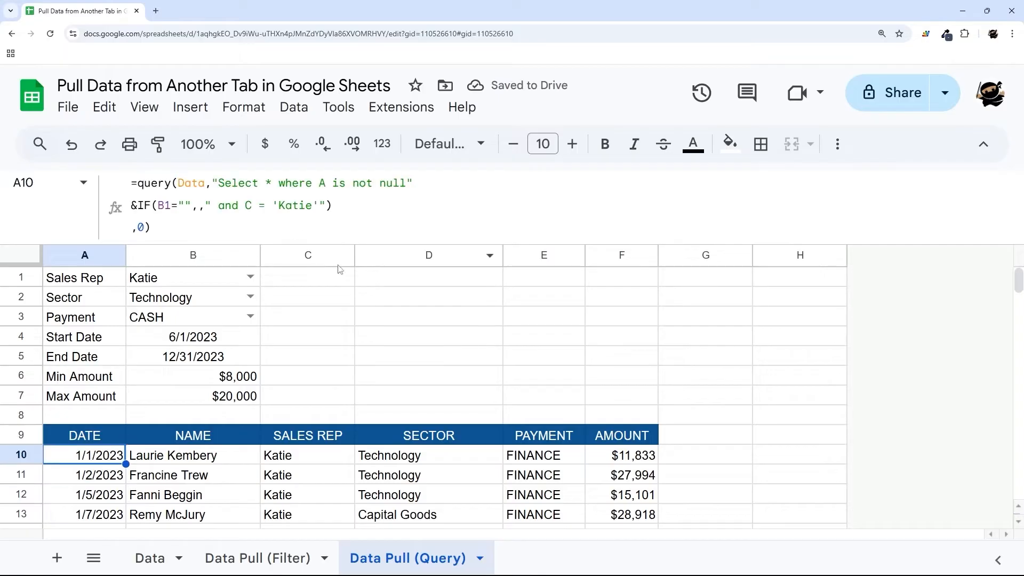
drag(280, 204, 314, 205)
text(")
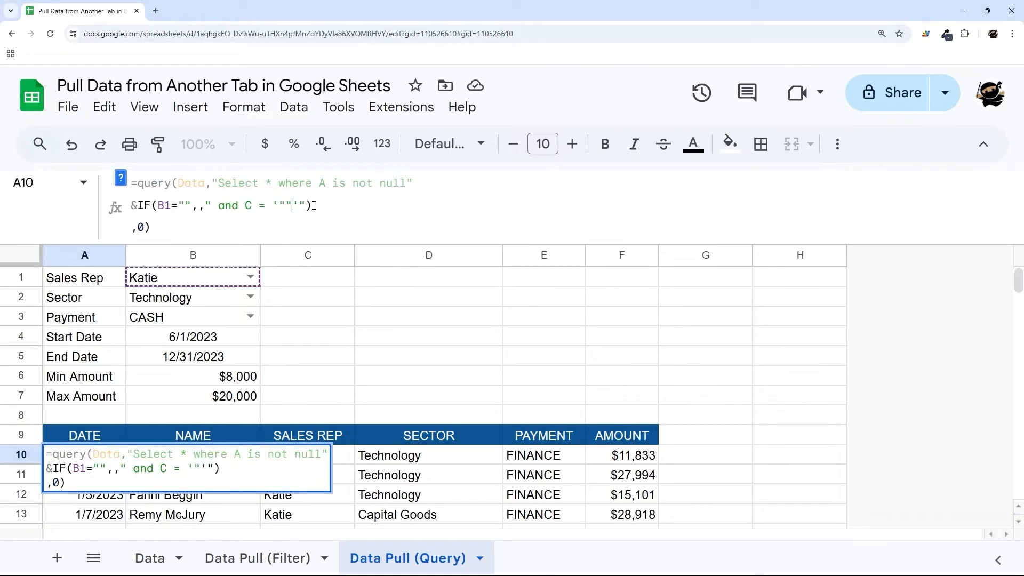
text(&&B1&)
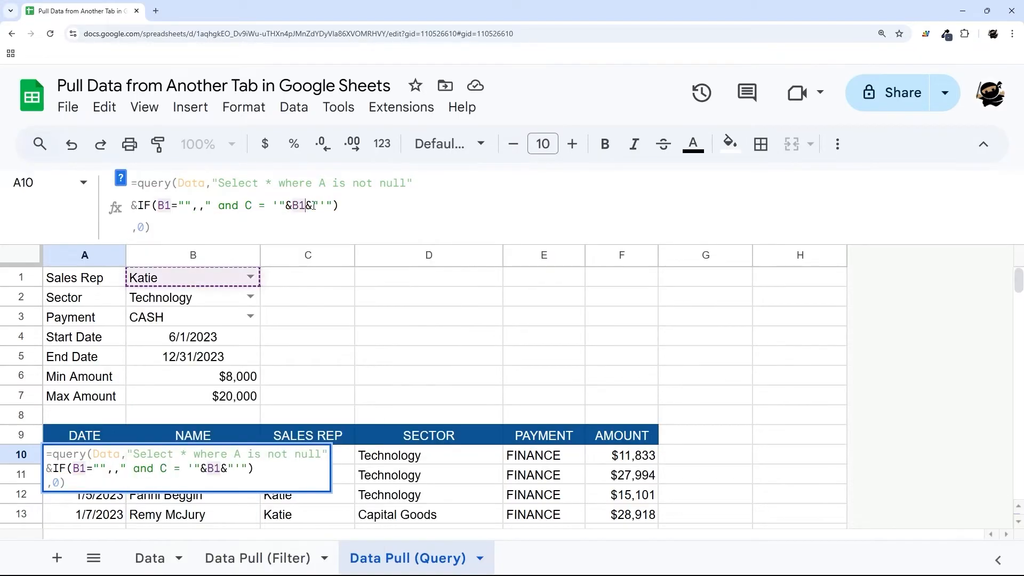
key(Return)
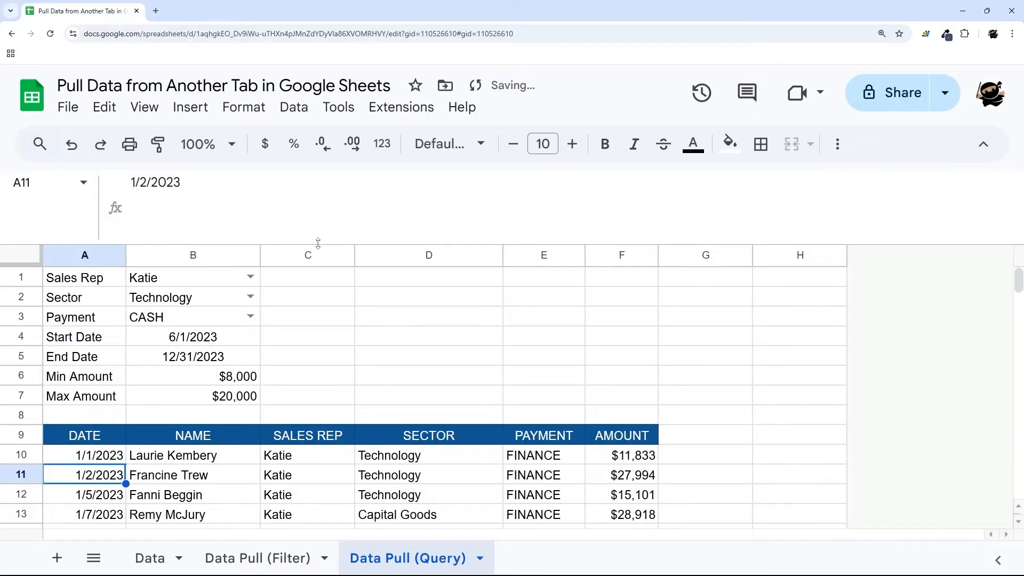
- Shrink the formula bar and clear the Sales Rep value in B1
drag(318, 243, 315, 160)
click(203, 231)
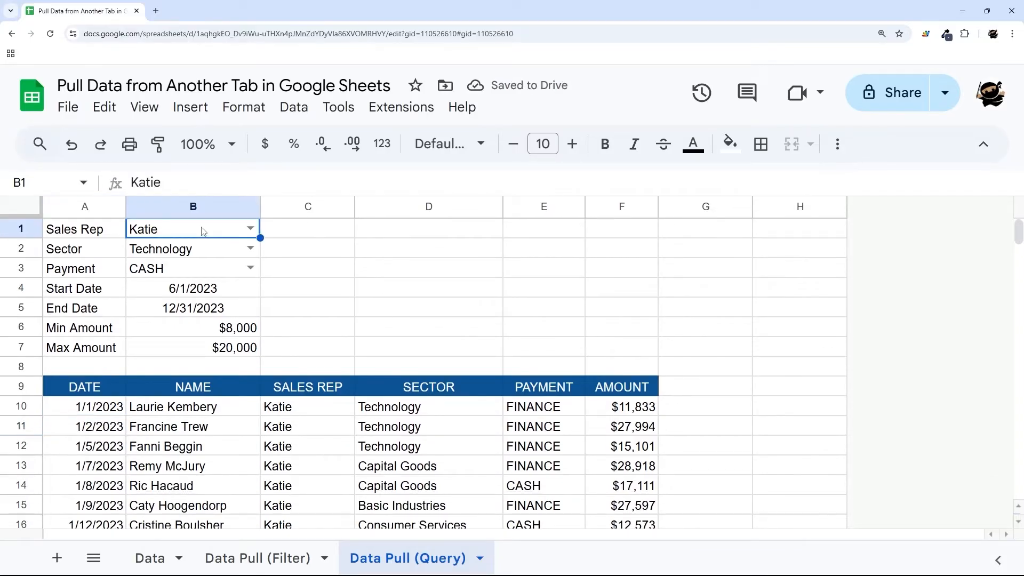
key(Delete)
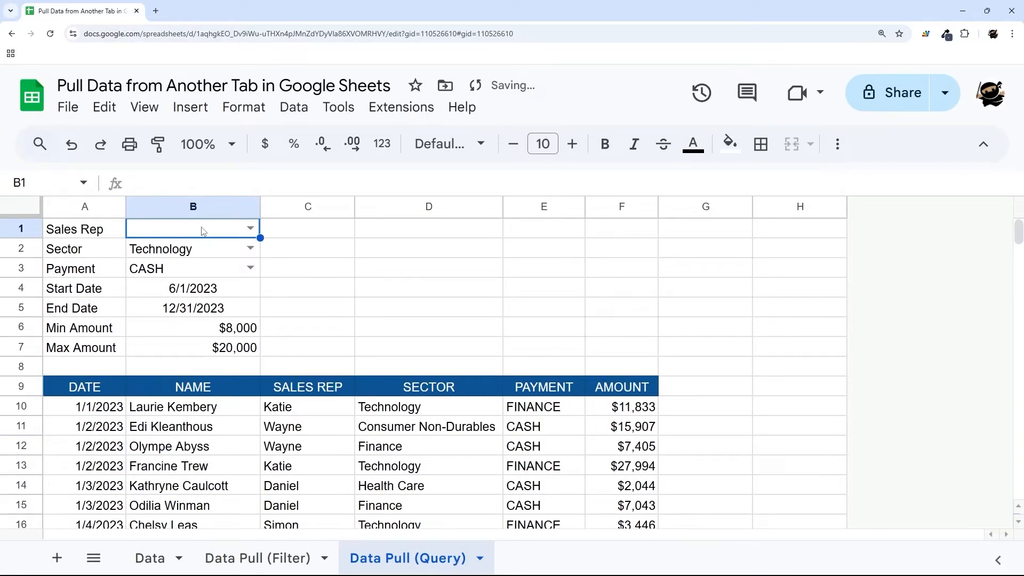
- Expand the A10 QUERY formula across all lines and pick out the Sales Rep IF clause
click(101, 409)
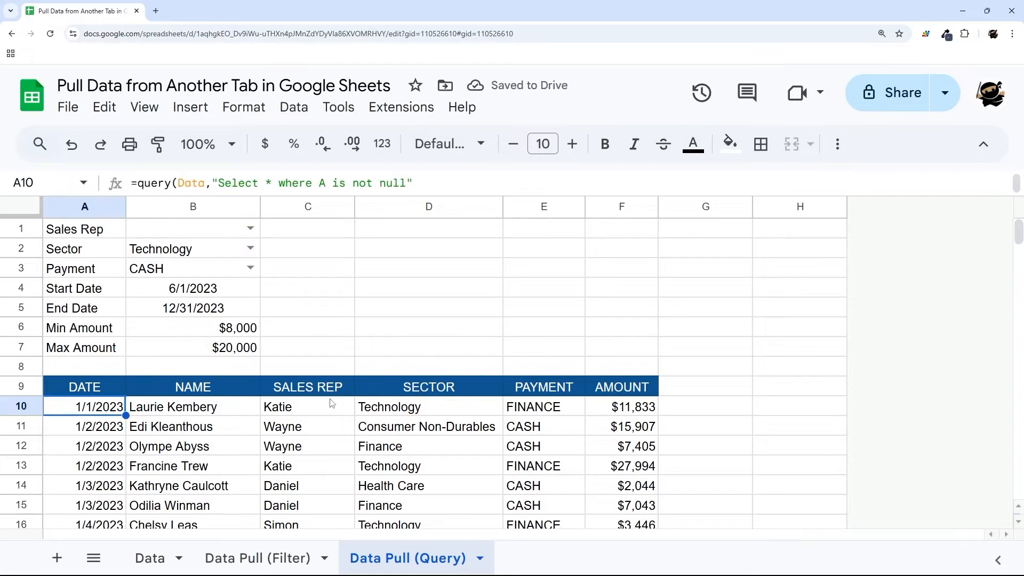
drag(294, 410, 297, 504)
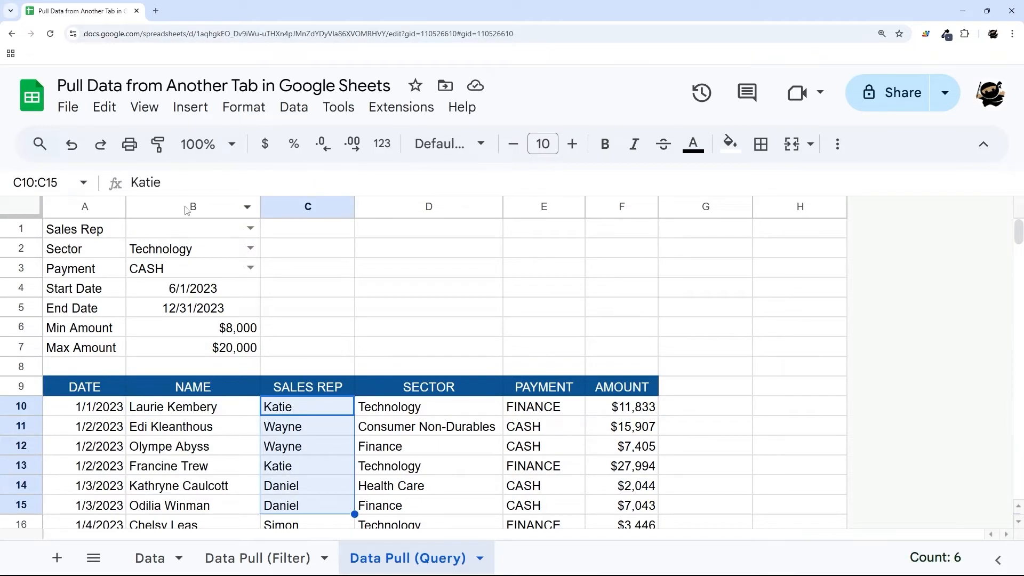
click(96, 409)
key(ctrl+shift+u)
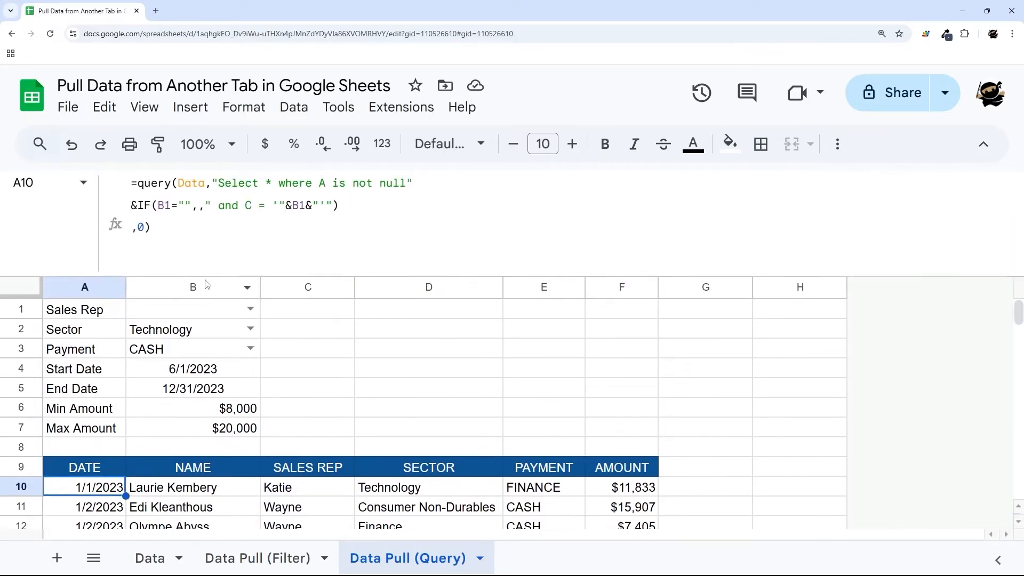
drag(132, 204, 354, 206)
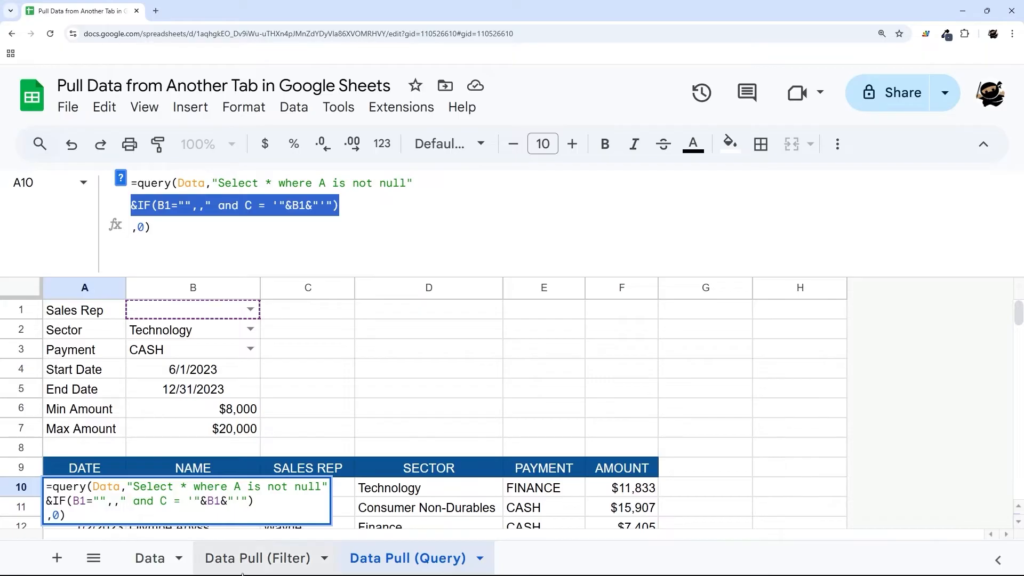
- Set Sales Rep B1 on Data Pull (Filter) to Katie, then reselect the IF line on Query
click(260, 558)
click(154, 308)
key(Delete)
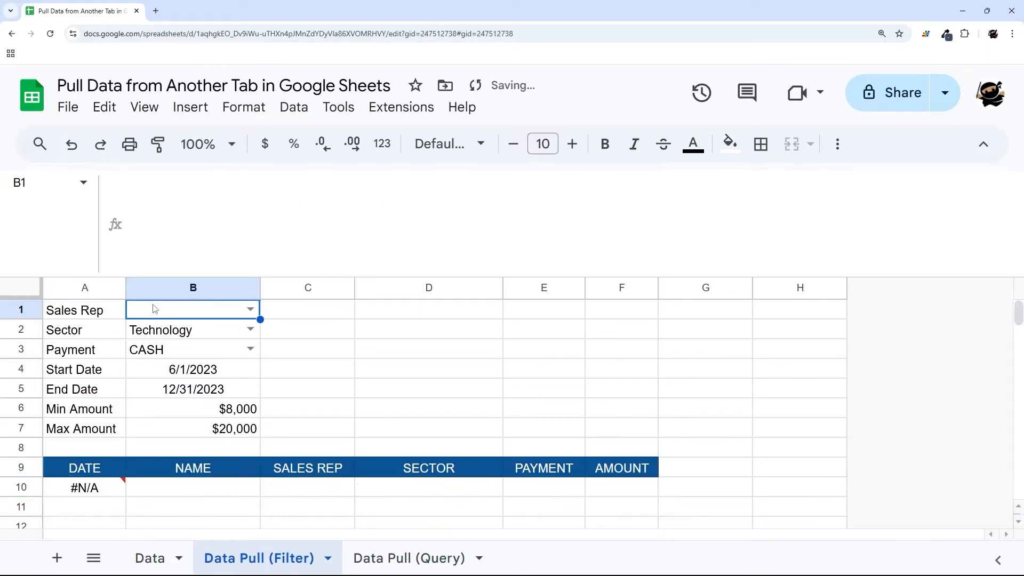
click(250, 310)
click(174, 335)
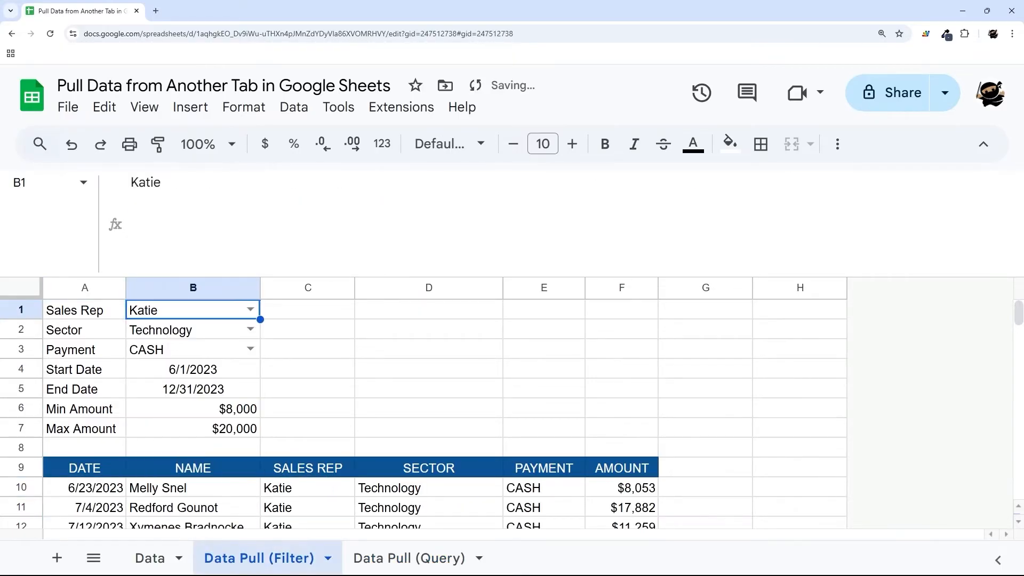
click(390, 558)
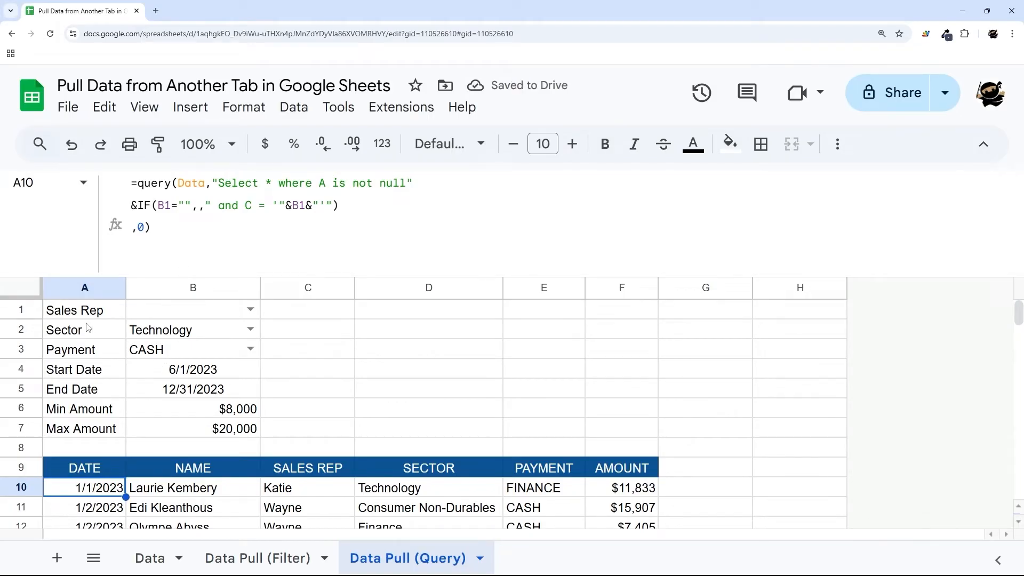
drag(79, 333, 192, 350)
drag(133, 203, 346, 202)
key(ctrl+c)
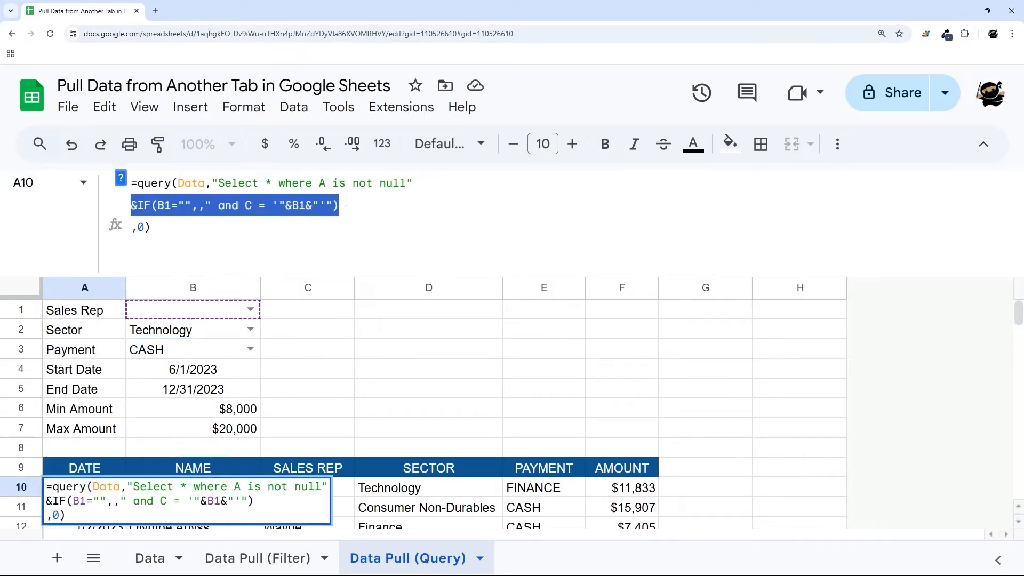
- Paste two copies of the Sales Rep IF clause on new lines below it
click(346, 202)
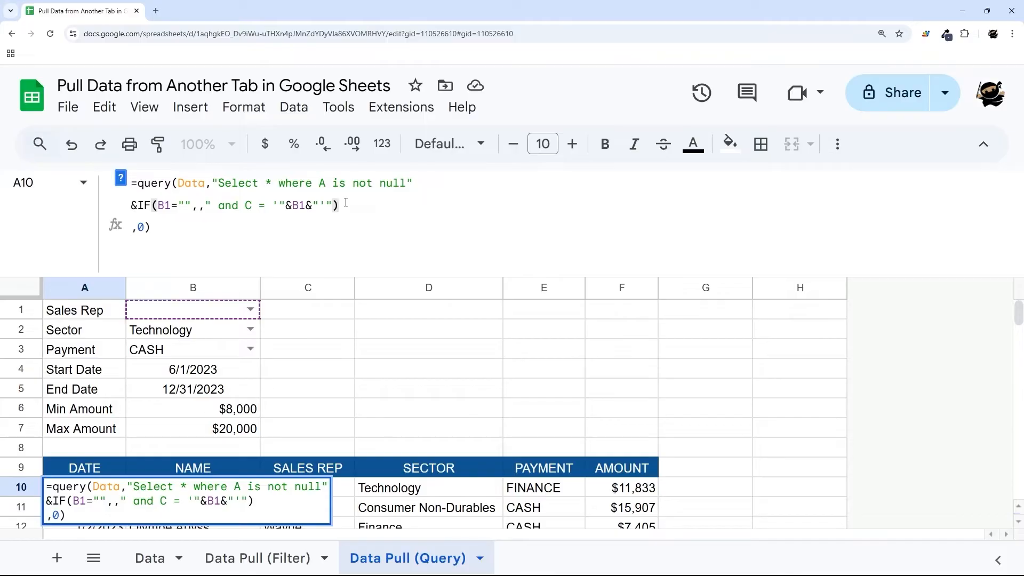
key(alt+Return)
key(ctrl+v)
key(alt+Return)
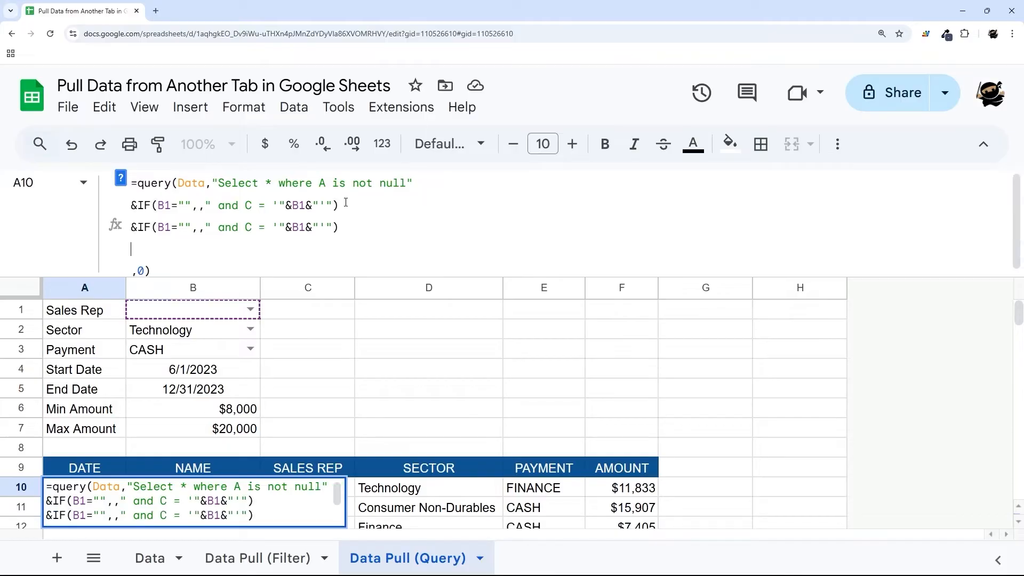
key(ctrl+v)
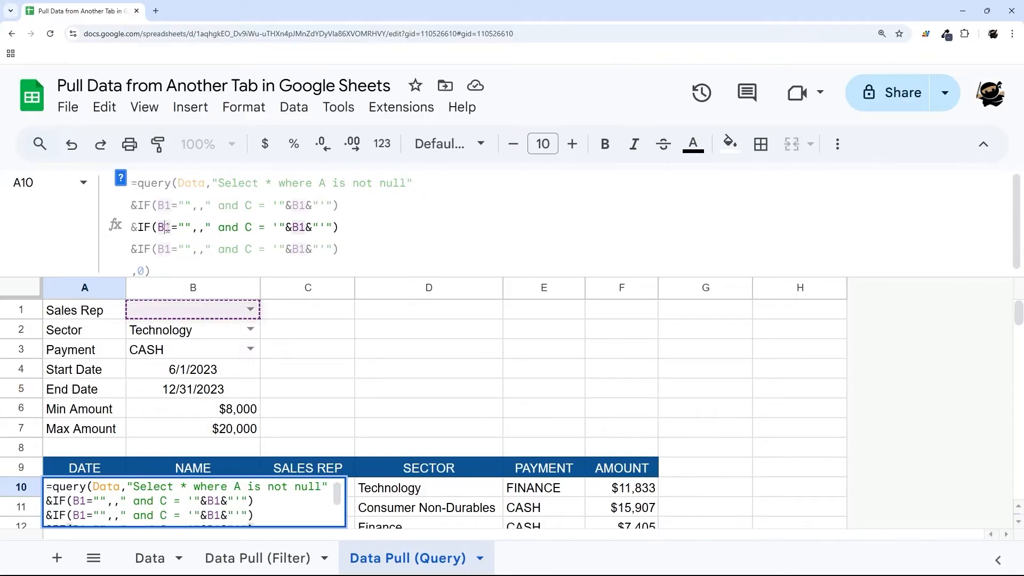
- Change the copied clauses' cell references from B1 to B2 and B3
key(Delete)
text(2)
key(Down)
key(Left)
key(BackSpace)
text(3)
key(BackSpace)
text(B)
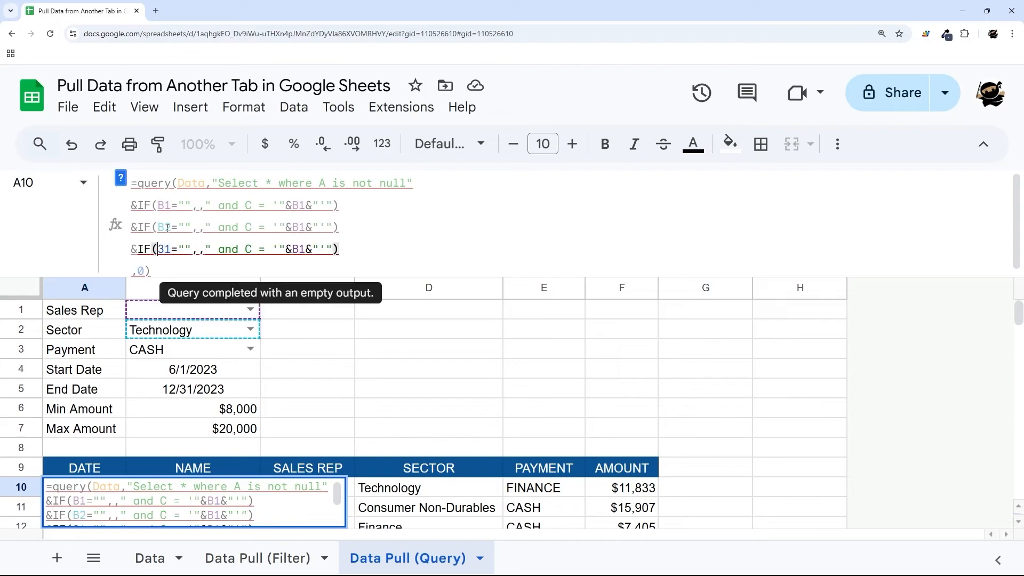
key(Delete)
text(3)
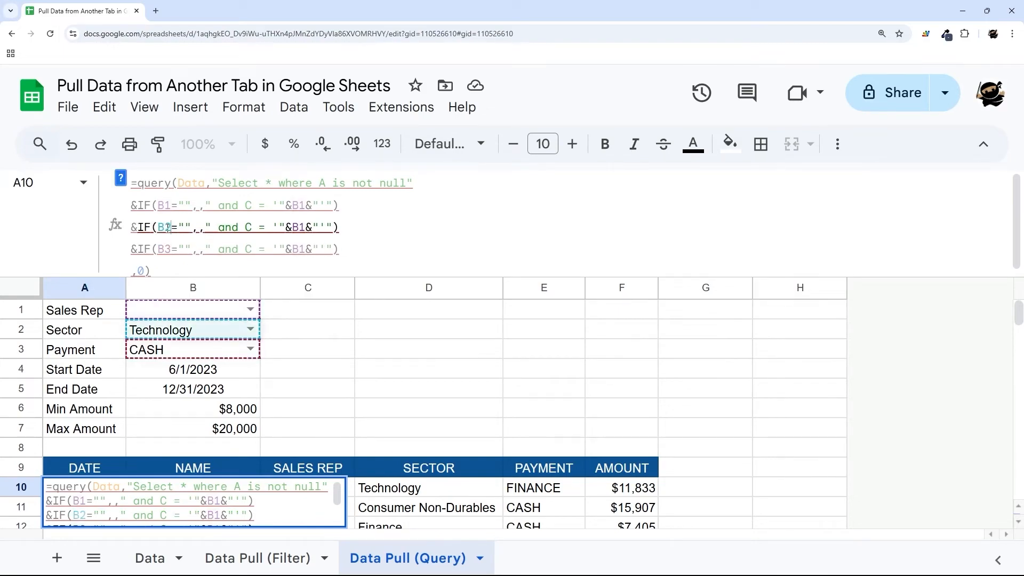
click(280, 229)
click(299, 225)
text(2)
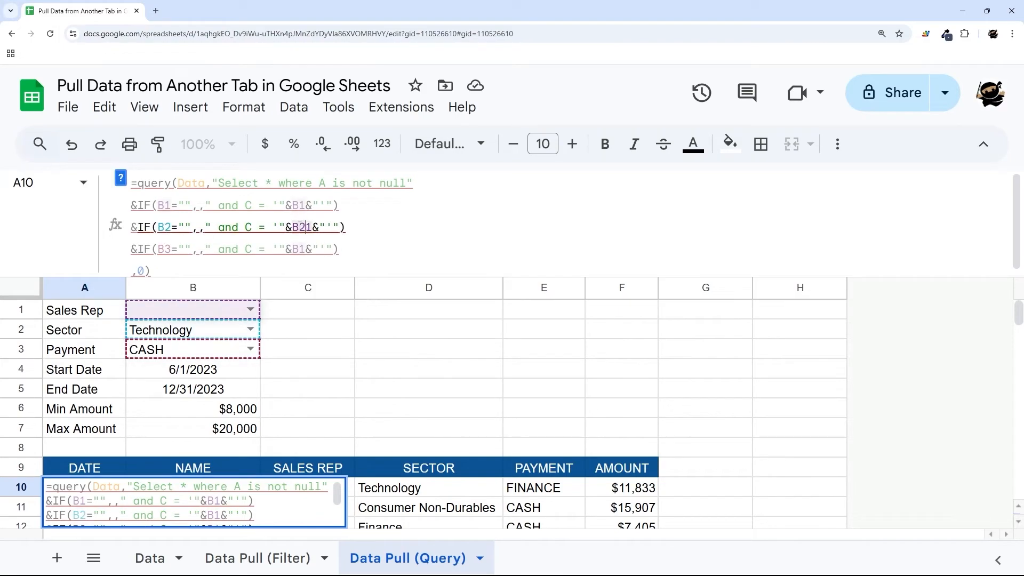
key(Delete)
key(Down)
key(Left)
text(3)
key(Delete)
- Switch the copied clauses' column letters to D for Sector and E for Payment
click(253, 227)
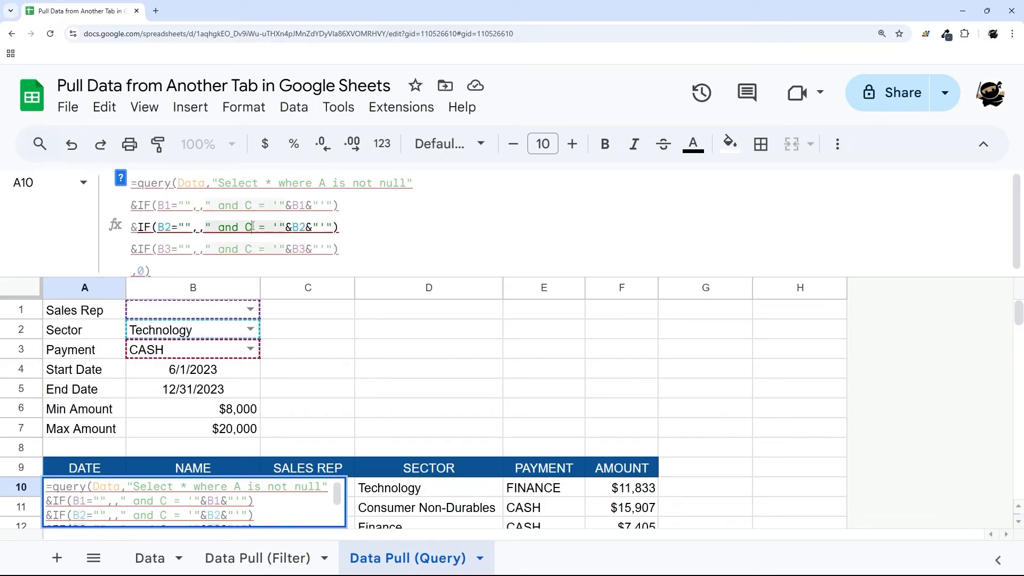
key(BackSpace)
text(D)
click(252, 249)
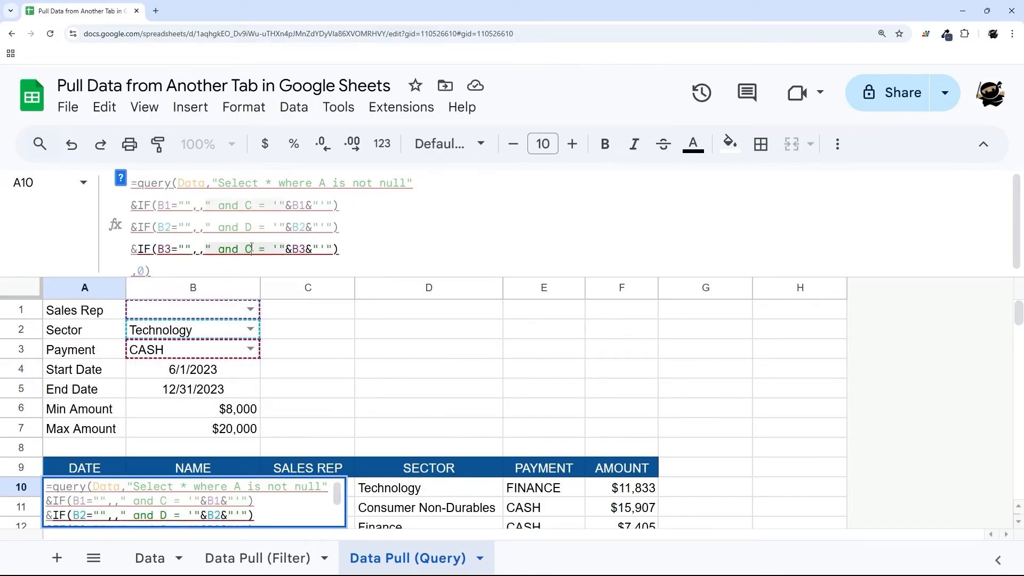
key(BackSpace)
text(E)
key(Return)
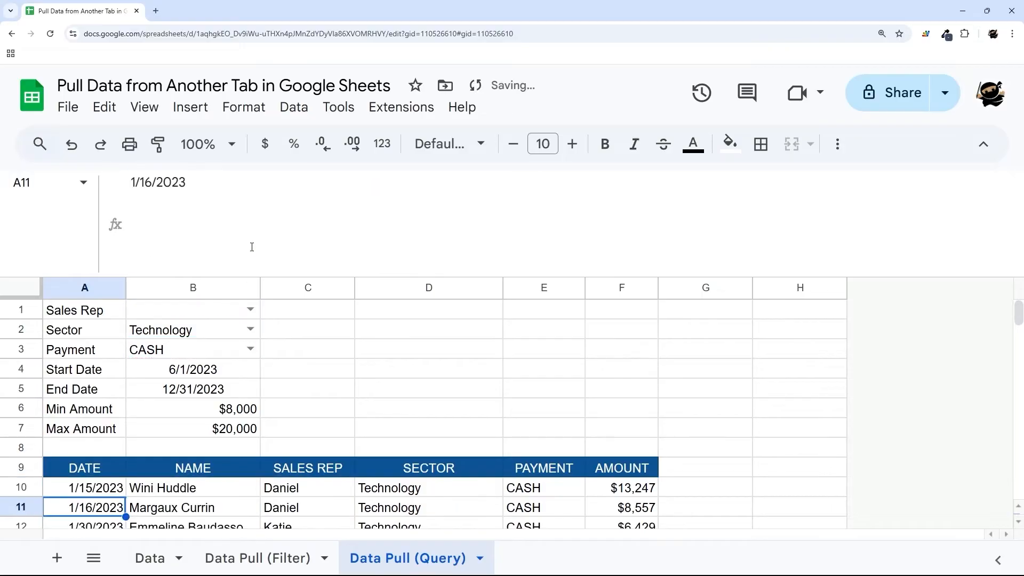
- Set the Sales Rep in B1 to Katie, leaving only her Technology CASH sales listed
drag(289, 272, 274, 178)
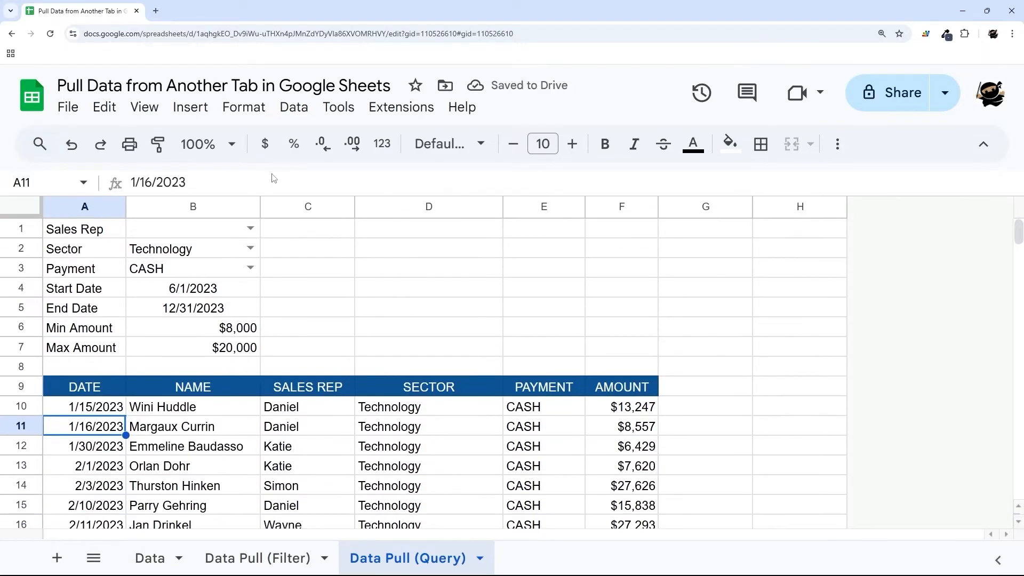
click(427, 411)
click(539, 410)
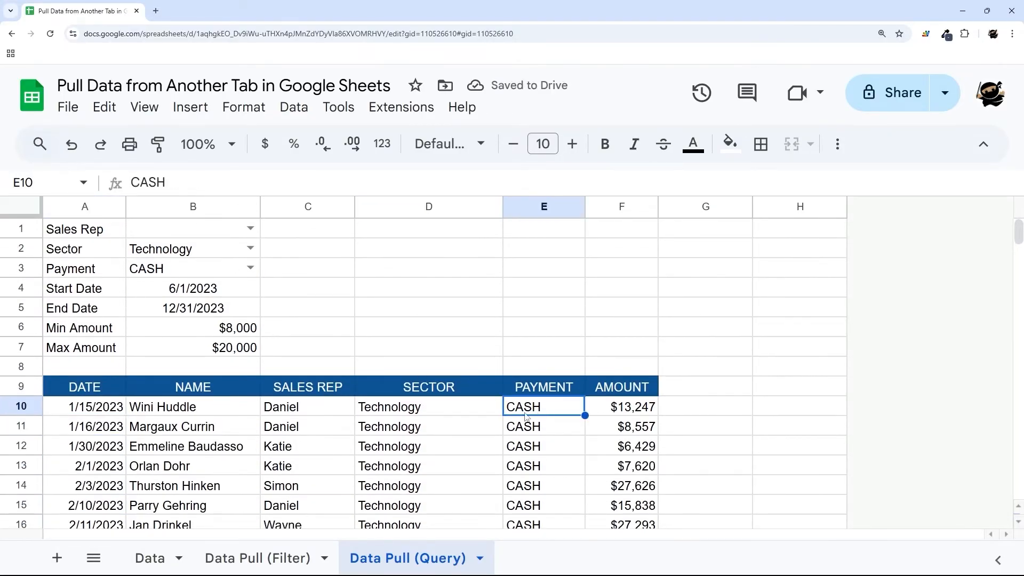
scroll(373, 373, down, 5)
scroll(253, 349, up, 5)
click(250, 228)
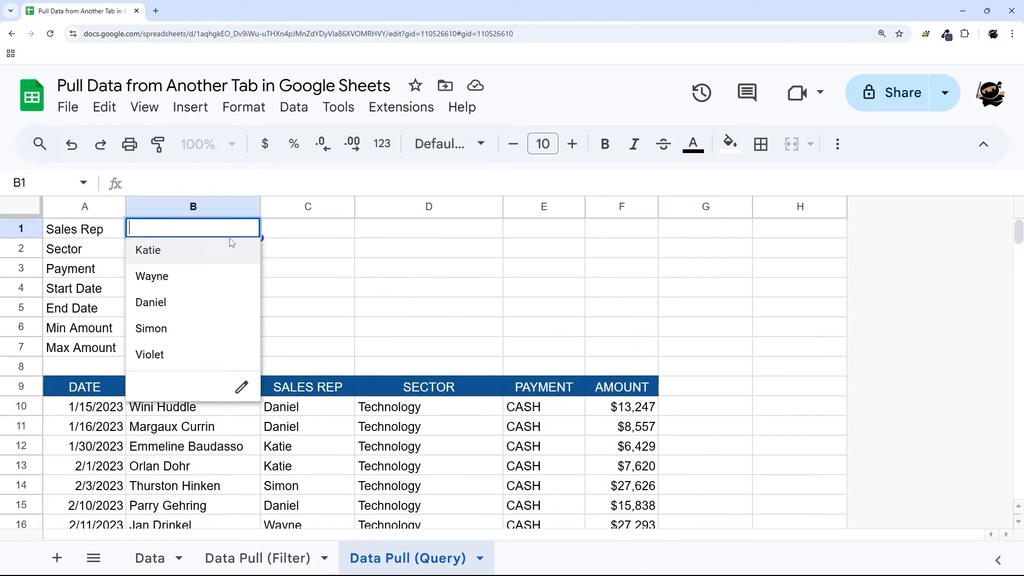
click(167, 263)
scroll(297, 416, down, 5)
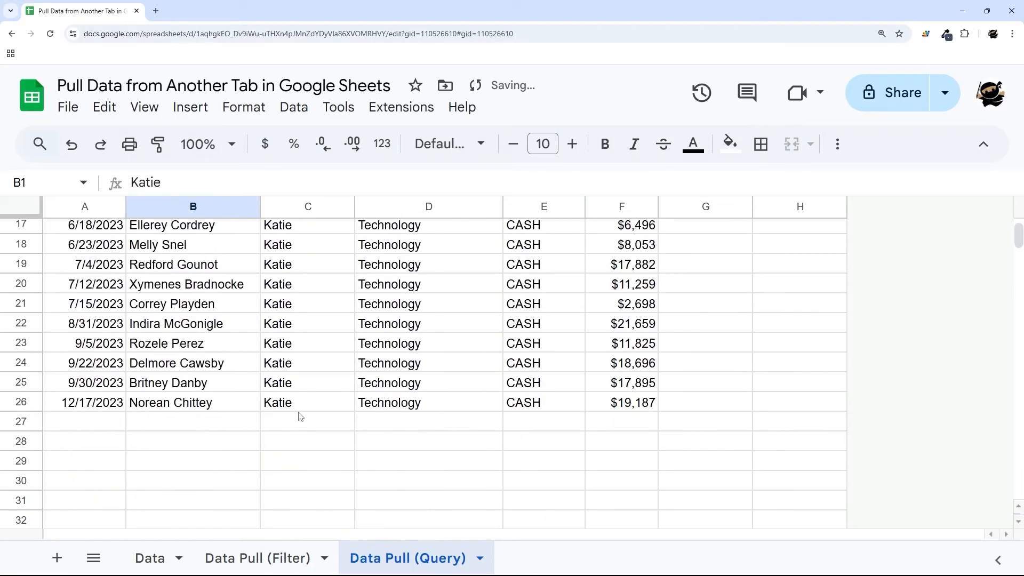
scroll(295, 411, up, 5)
- Expand A10's QUERY formula and select its Payment IF clause line for editing
click(100, 410)
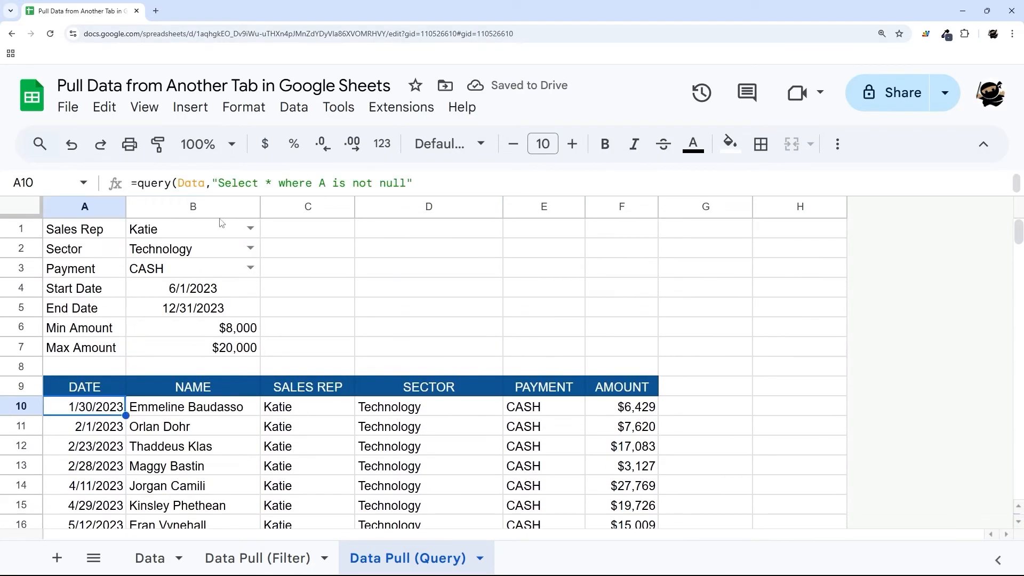
drag(236, 195, 215, 320)
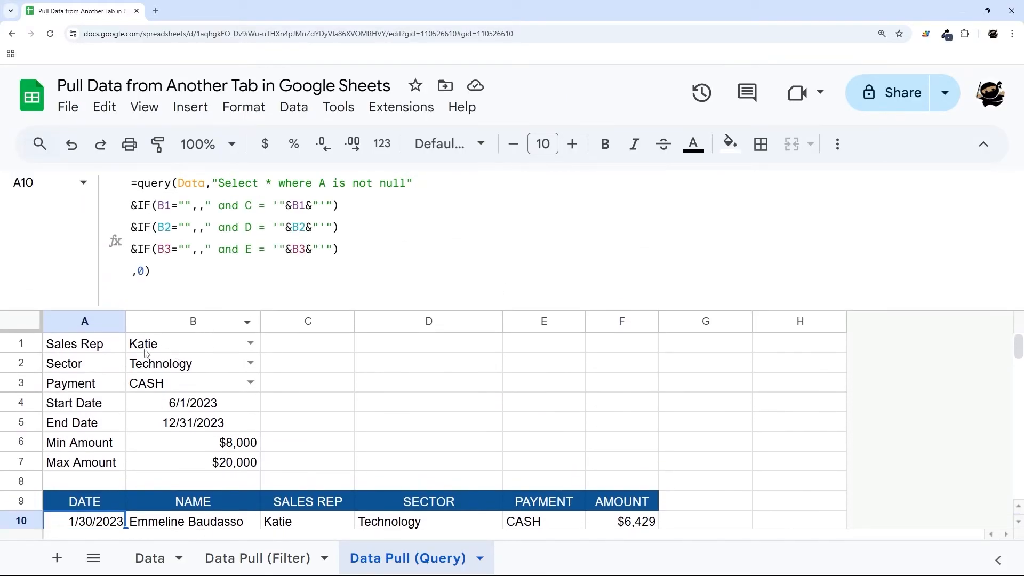
drag(78, 407, 169, 432)
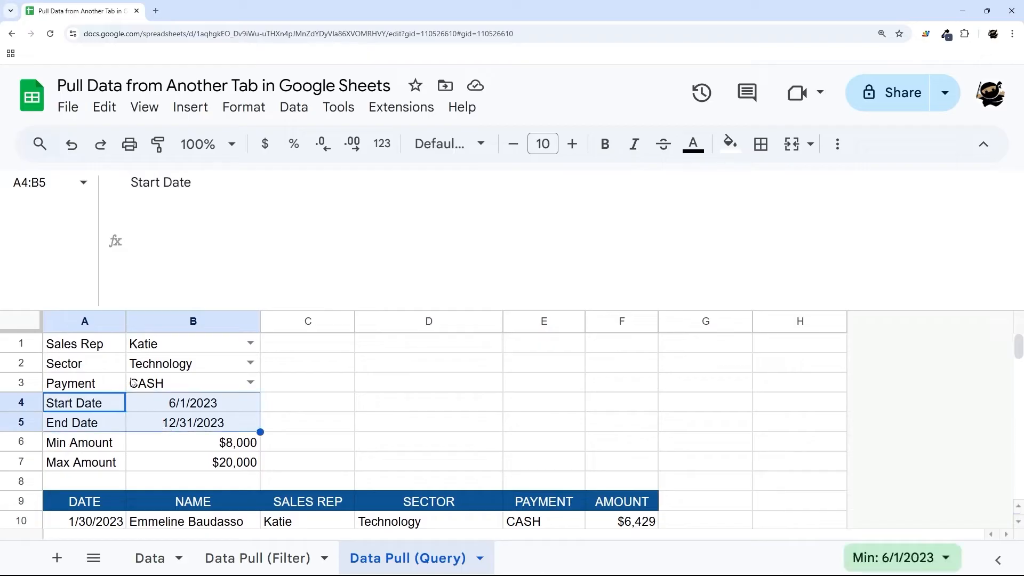
click(104, 520)
drag(365, 250, 133, 248)
- Duplicate the Payment IF clause twice on new lines below it
key(ctrl+c)
key(Right)
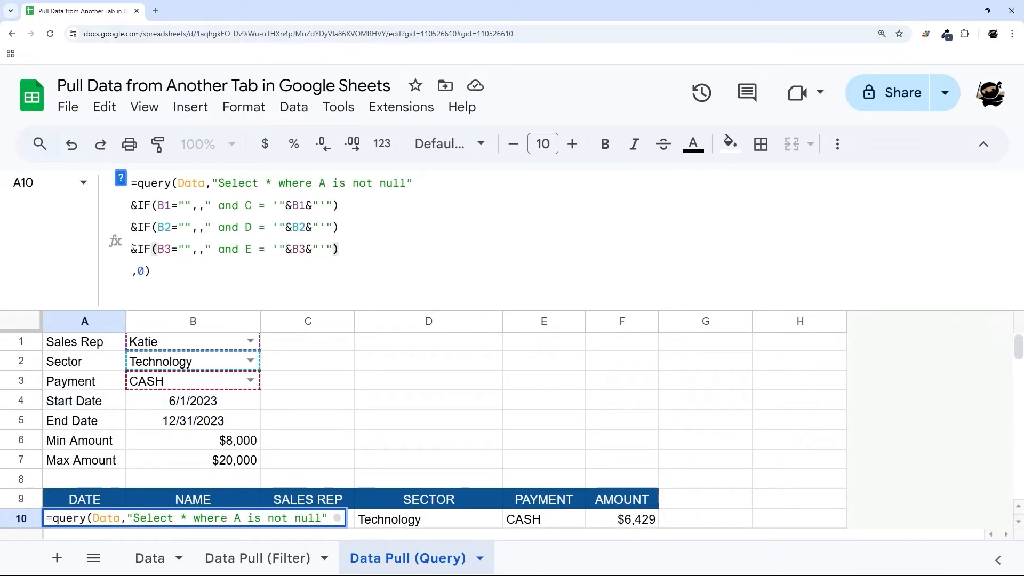
key(ctrl+Return)
key(ctrl+v)
key(ctrl+Return)
key(ctrl+v)
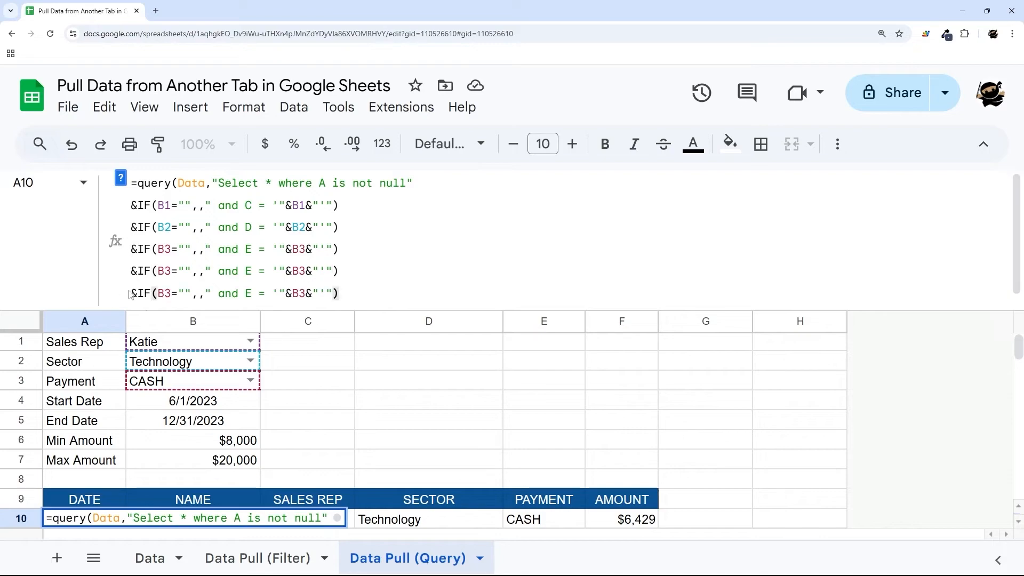
- Change the copied clauses' B3 references to B4 on the first and B5 on the second
click(165, 272)
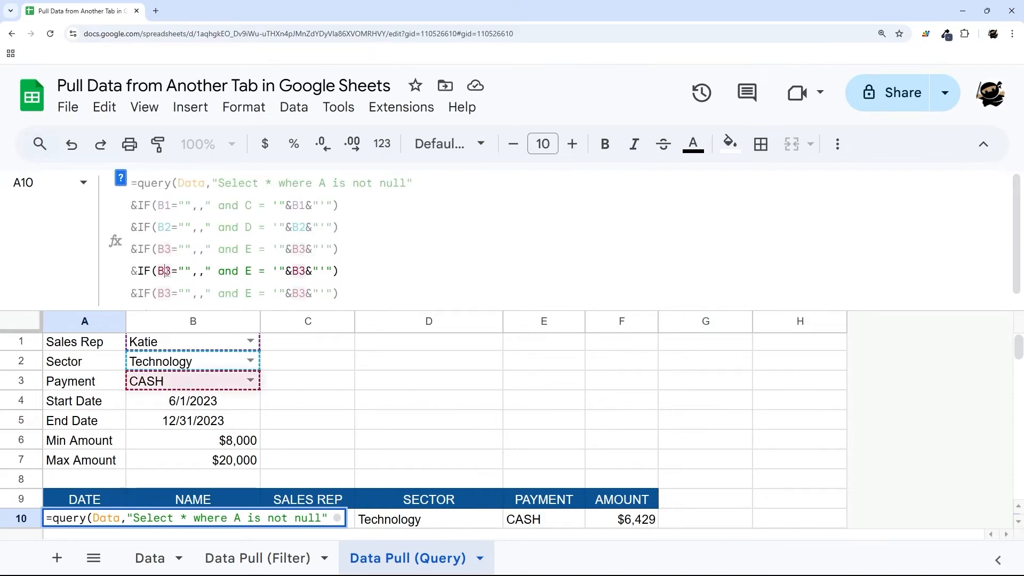
key(Delete)
text(4)
key(Down)
key(BackSpace)
text(5)
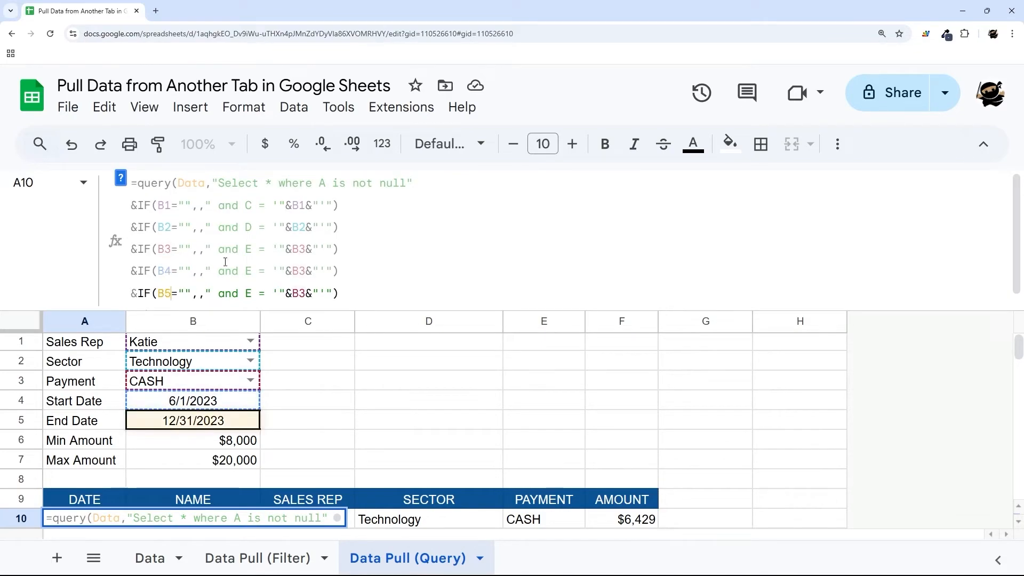
click(304, 272)
key(BackSpace)
text(4)
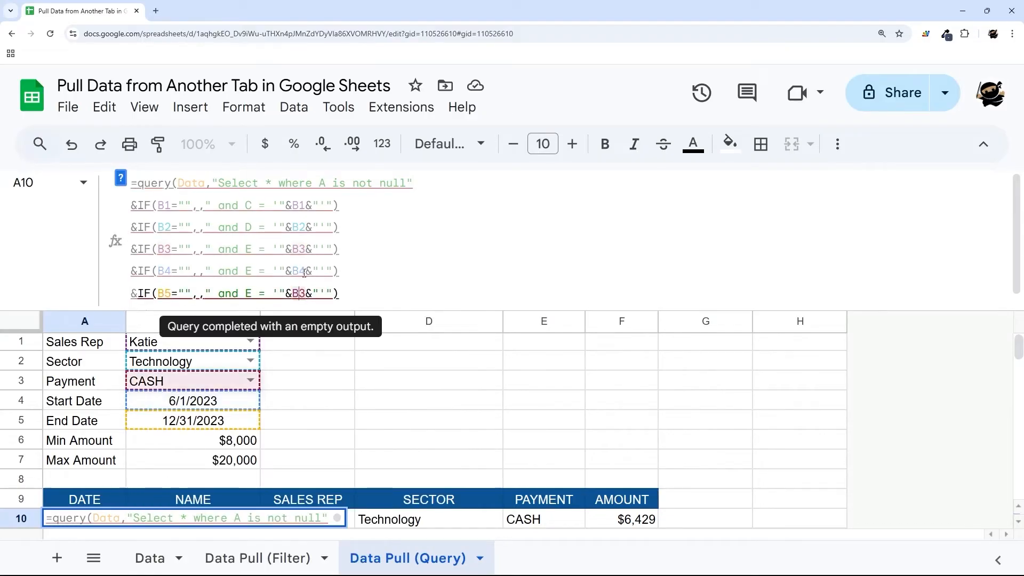
key(Down)
key(BackSpace)
text(5)
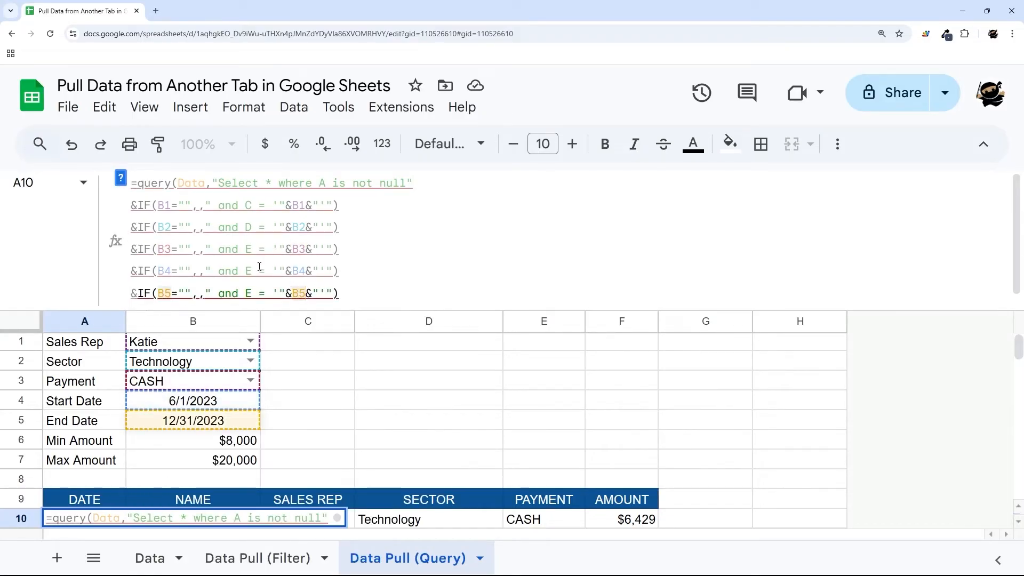
- Switch both date conditions to column A with operators >= for start and <= for end
click(255, 271)
key(BackSpace)
text(A)
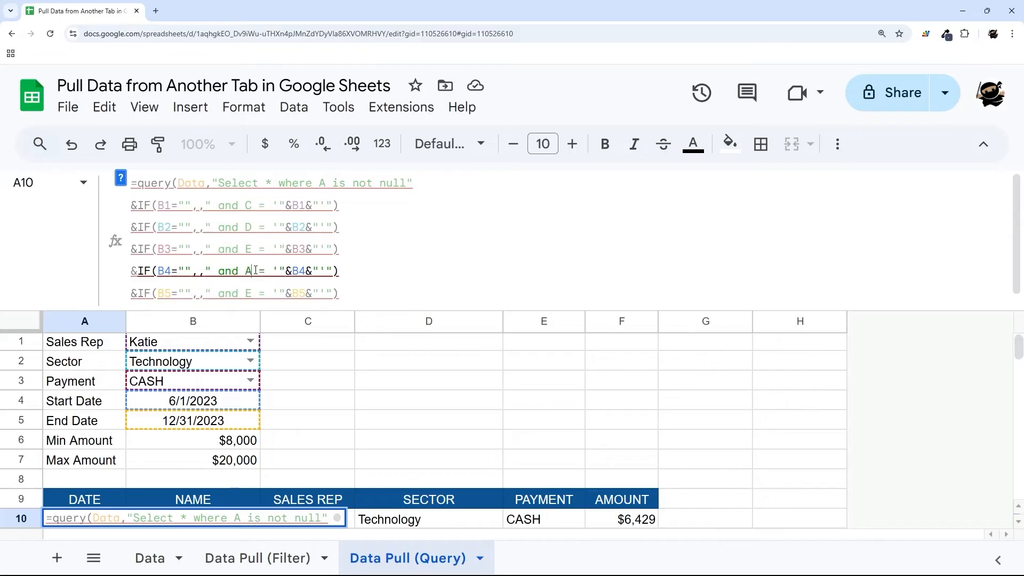
key(Down)
key(BackSpace)
text(A)
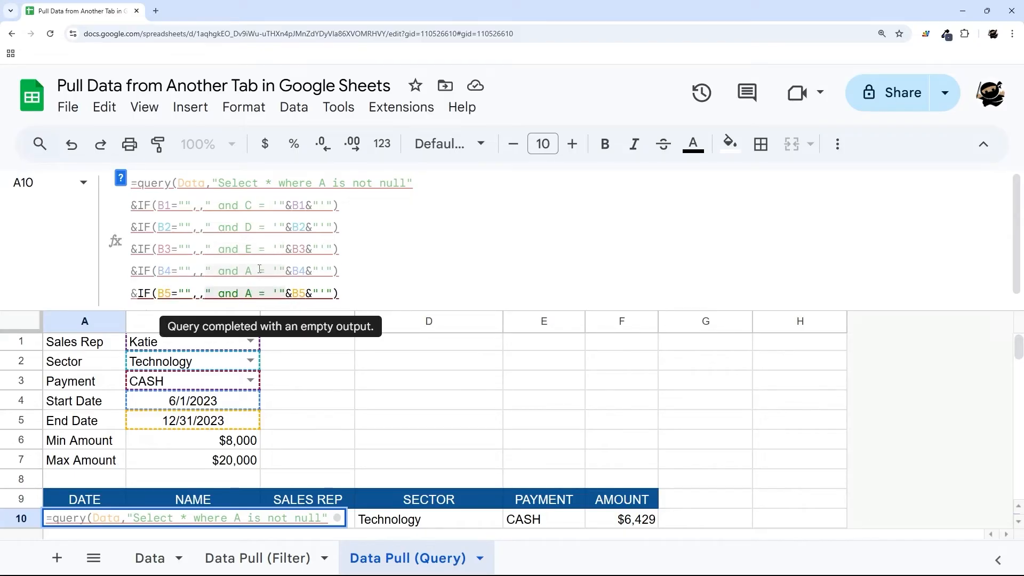
double_click(260, 270)
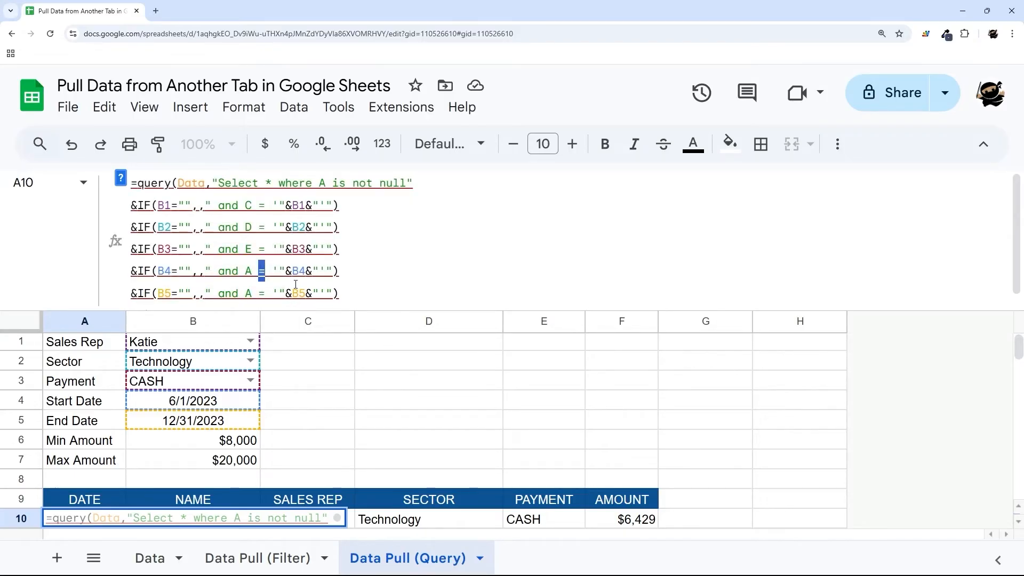
scroll(336, 279, down, 1)
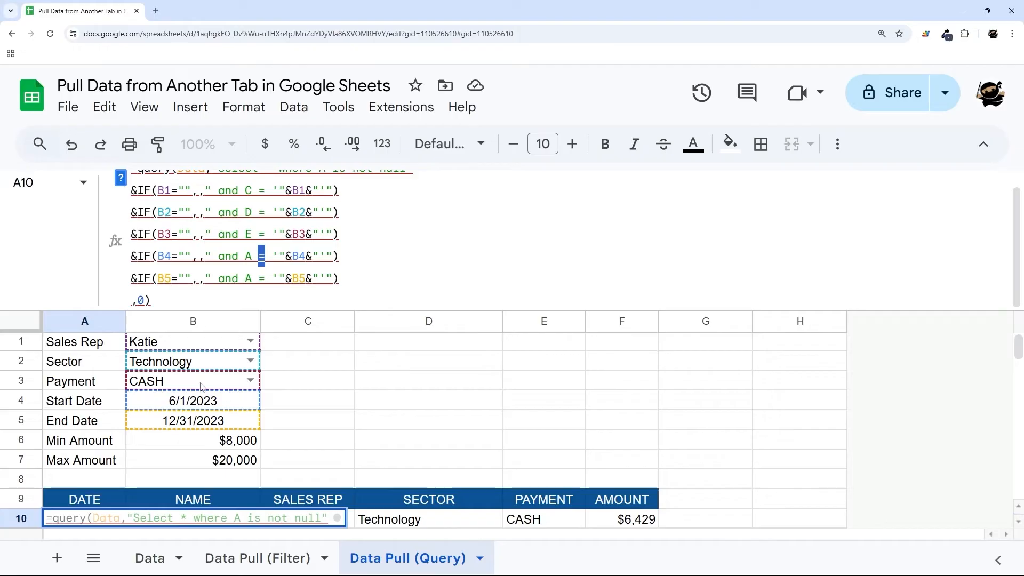
text(>=)
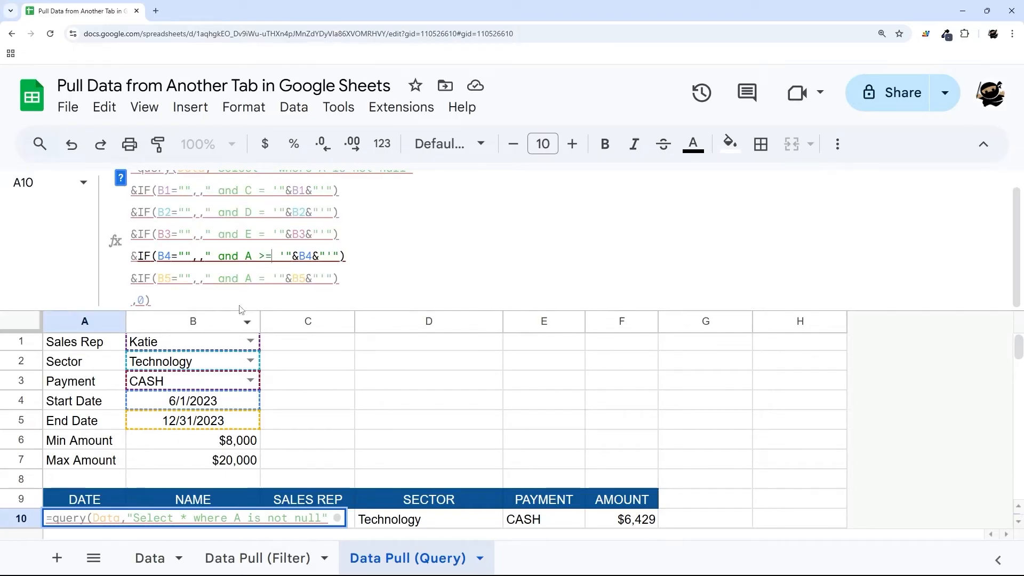
double_click(265, 278)
text(<=)
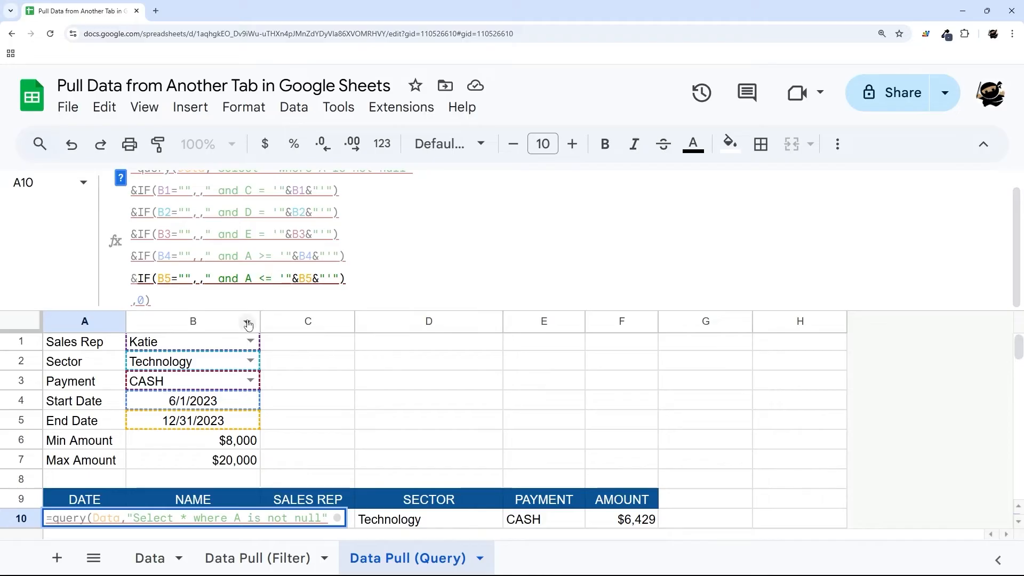
- Insert the date keyword before the start and end date values in the conditions
click(279, 256)
text(dat)
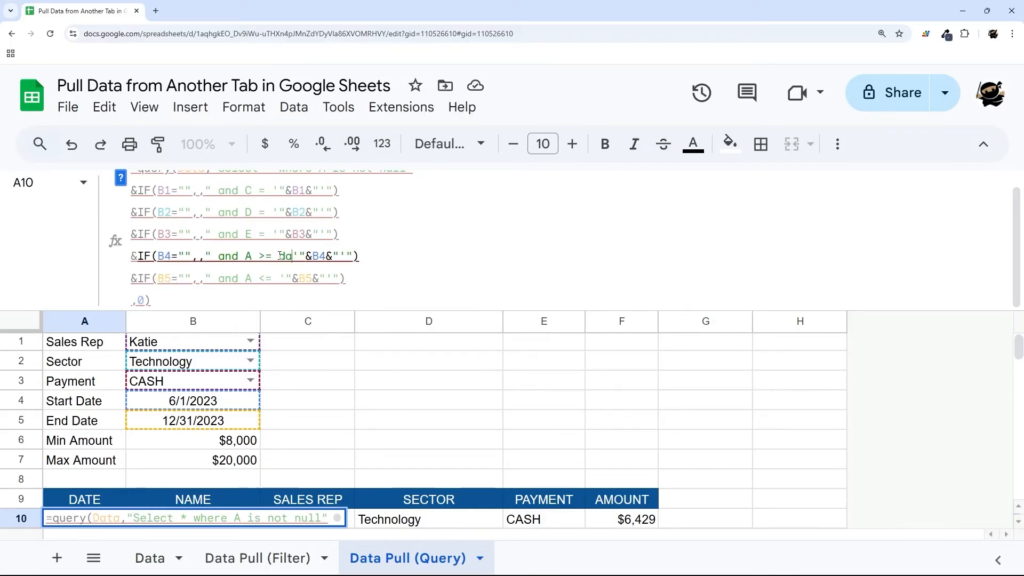
text(e)
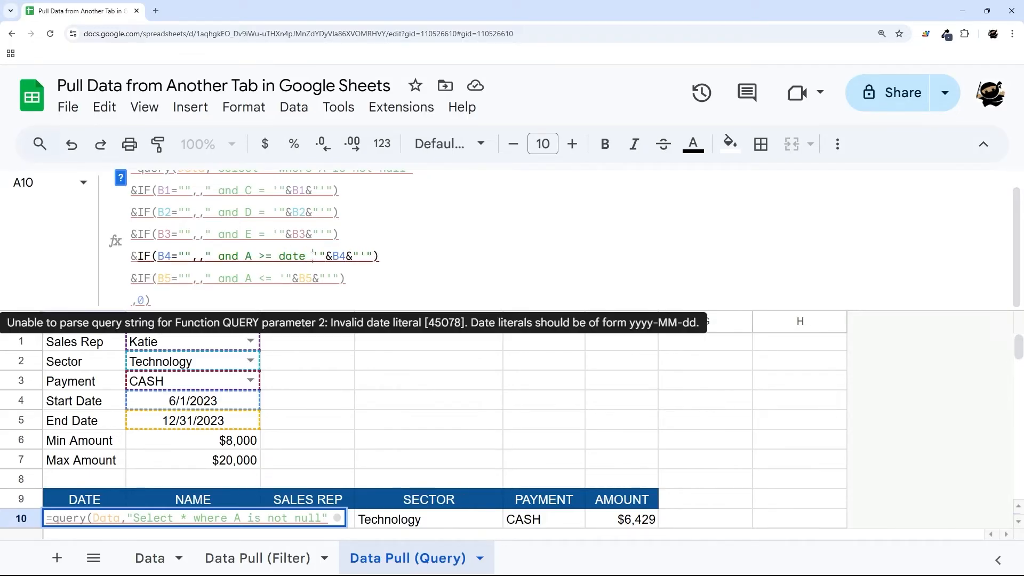
drag(313, 256, 371, 257)
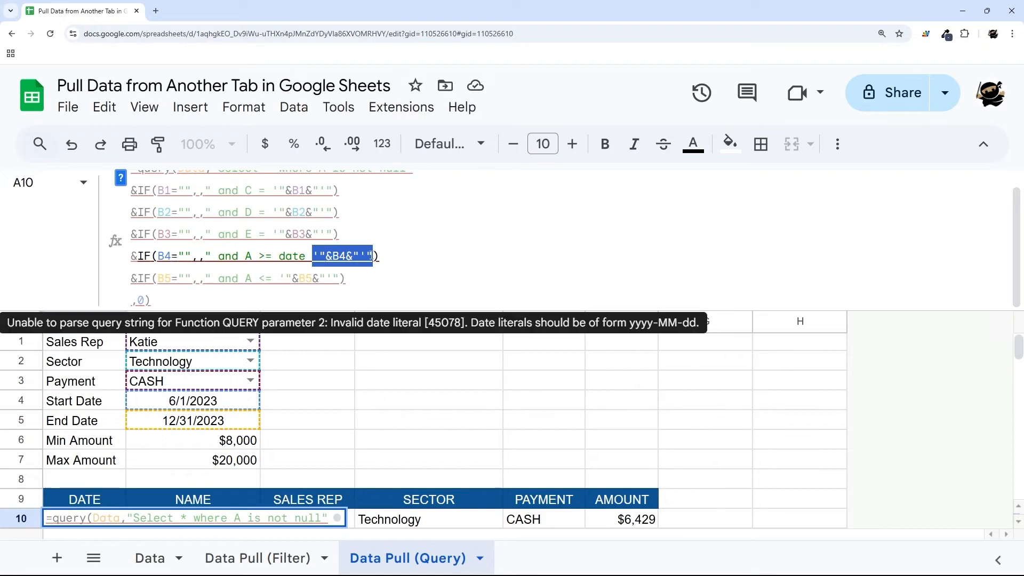
click(279, 278)
text(date)
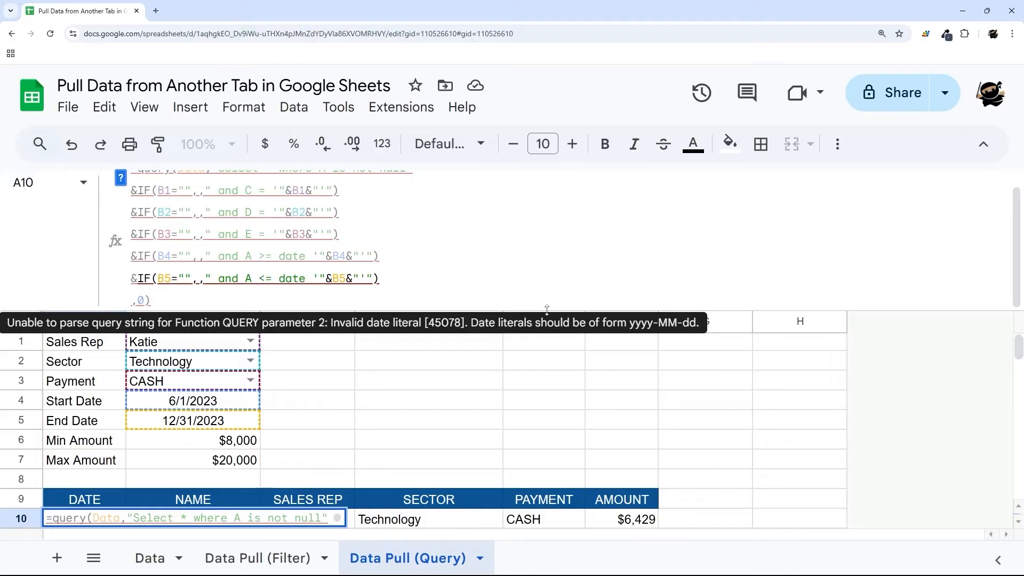
- Wrap B4 and B5 in text(…,"yyyy-MM-dd") and commit the QUERY formula
click(332, 261)
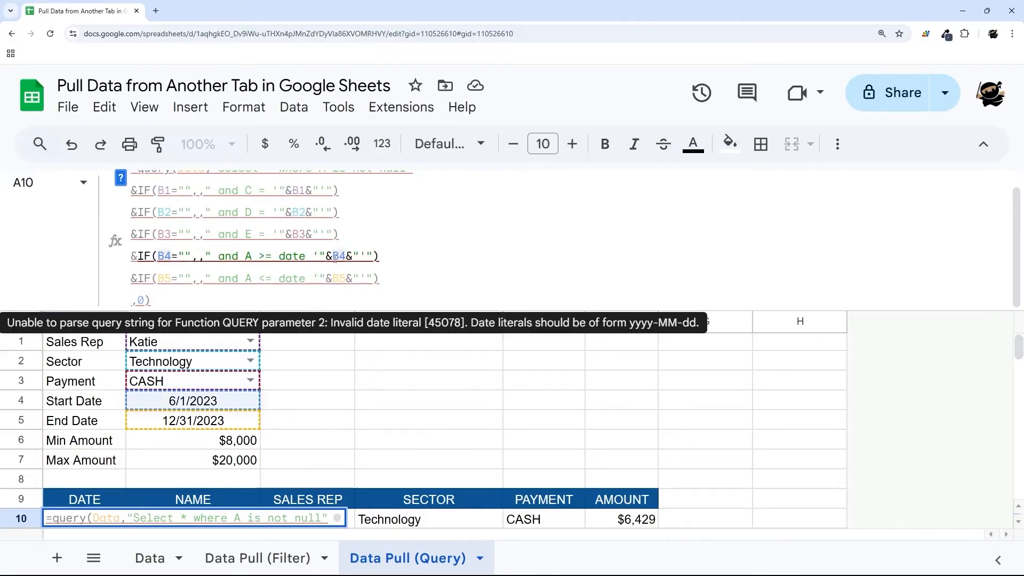
text(text()
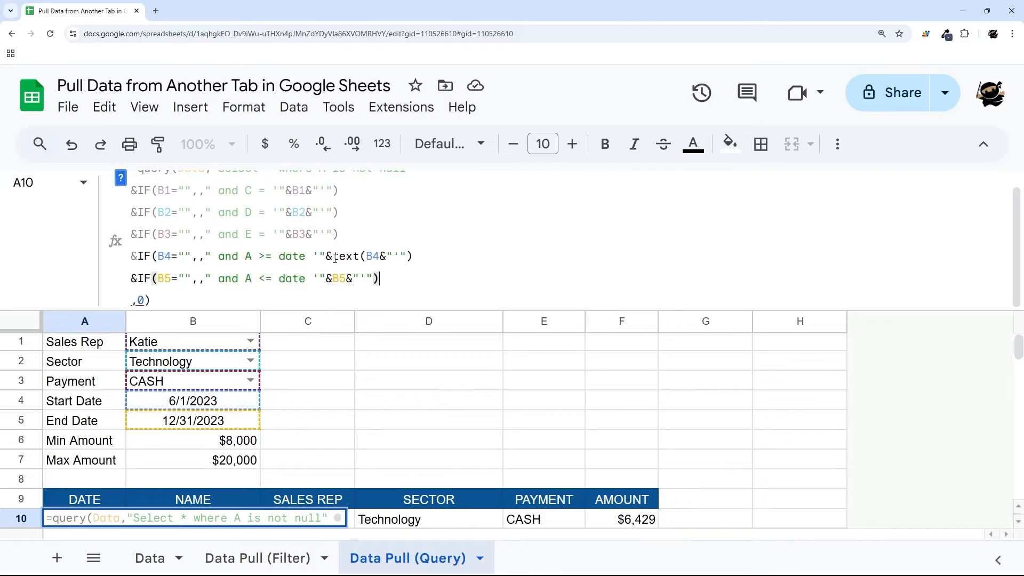
key(Right)
key(Right)
text(,"yyyy)
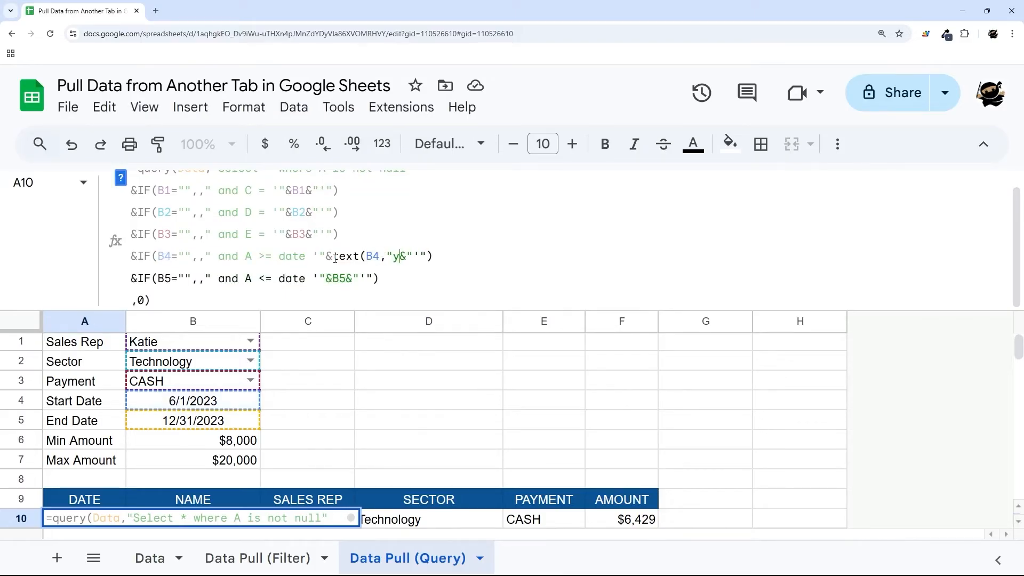
text(-)
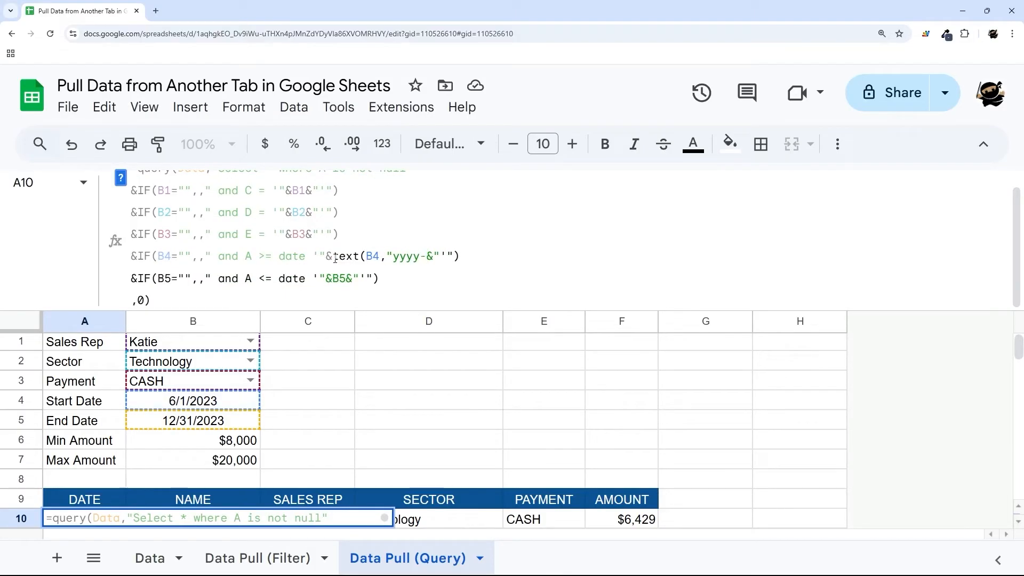
text(MM-dd"))
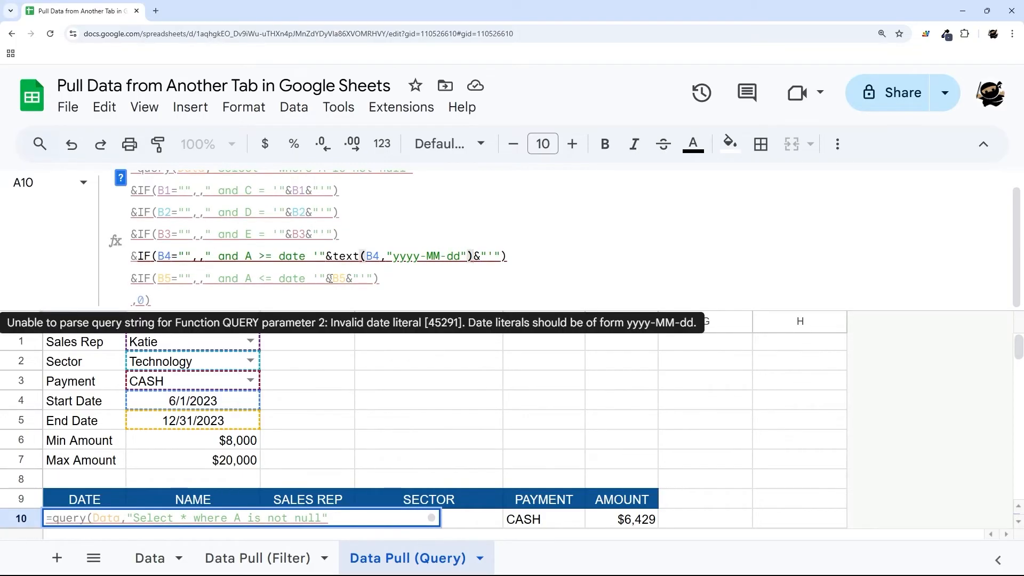
click(333, 278)
text(text()
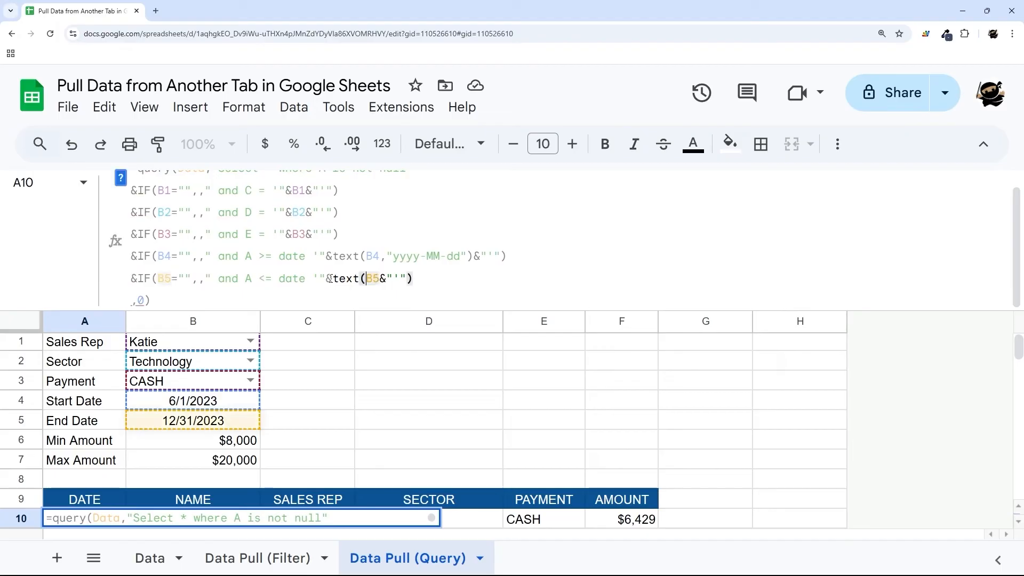
key(Right)
key(Right)
text(,"yyyy-MM)
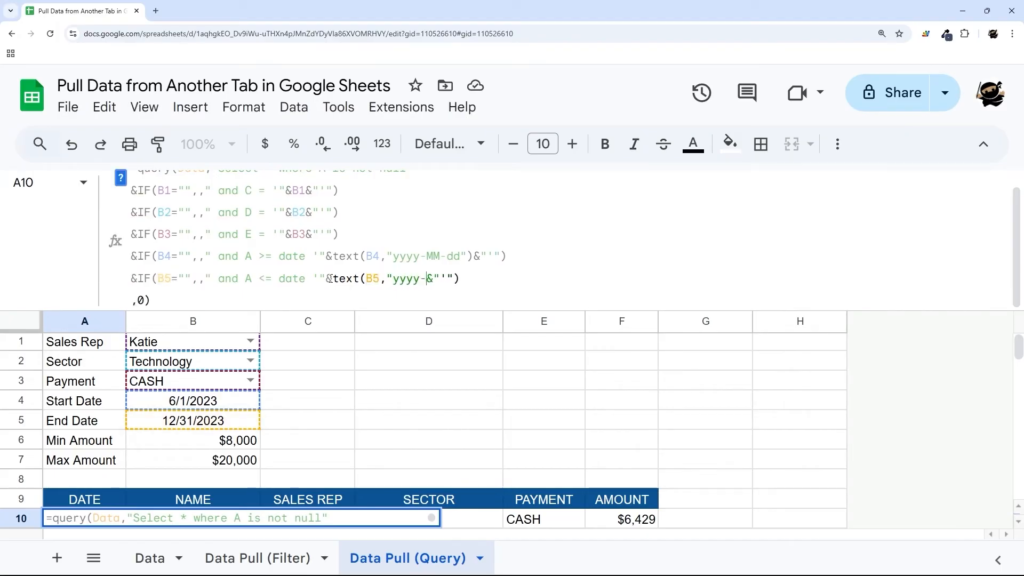
text(-dd"))
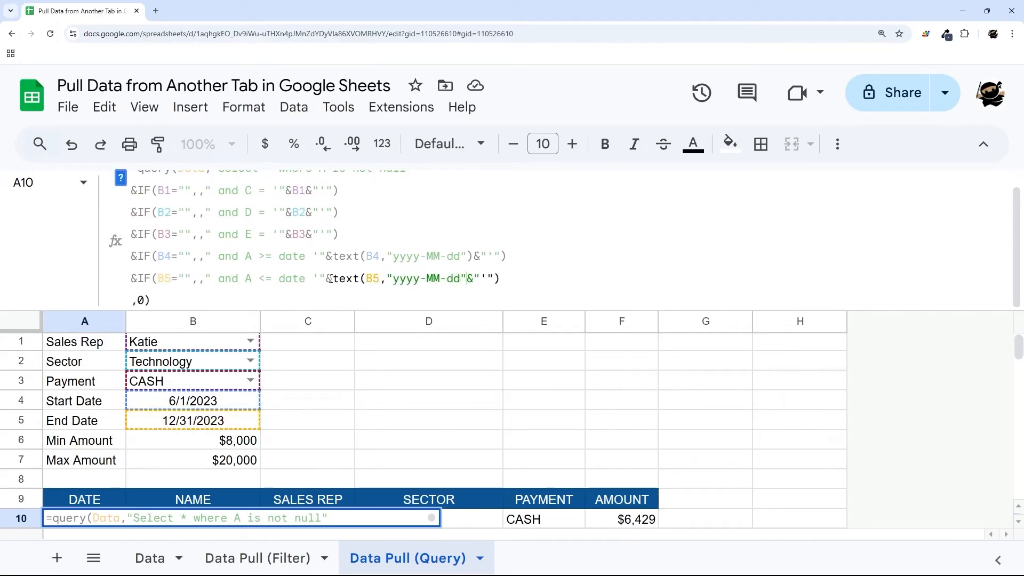
key(End)
key(Return)
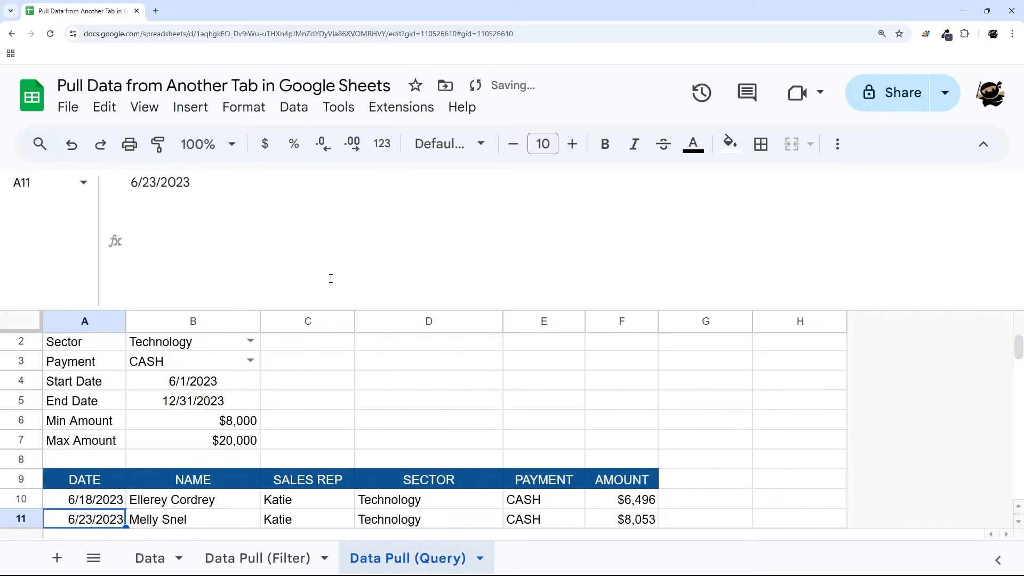
drag(303, 310, 291, 179)
key(Up)
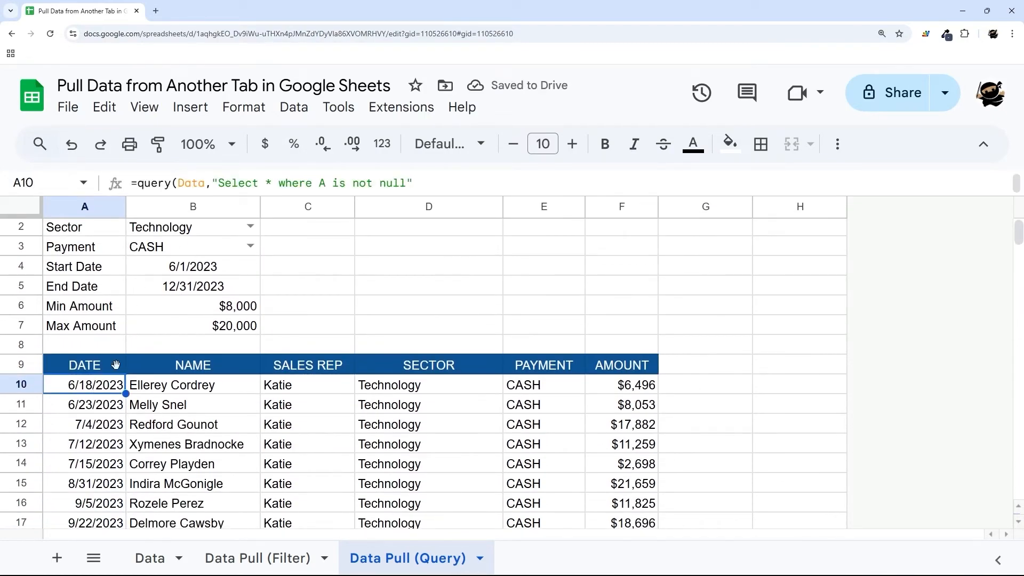
click(215, 272)
key(Delete)
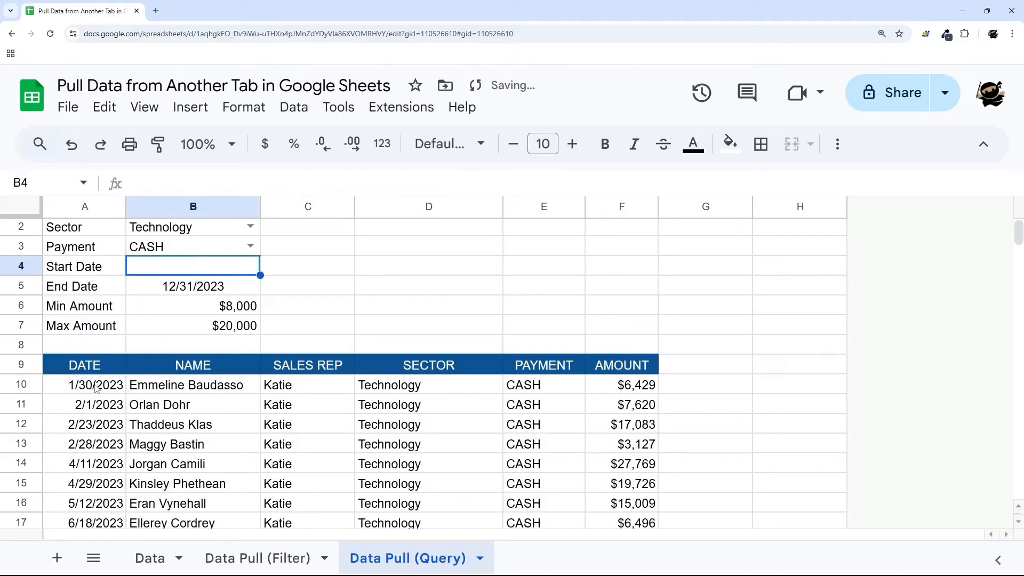
double_click(198, 272)
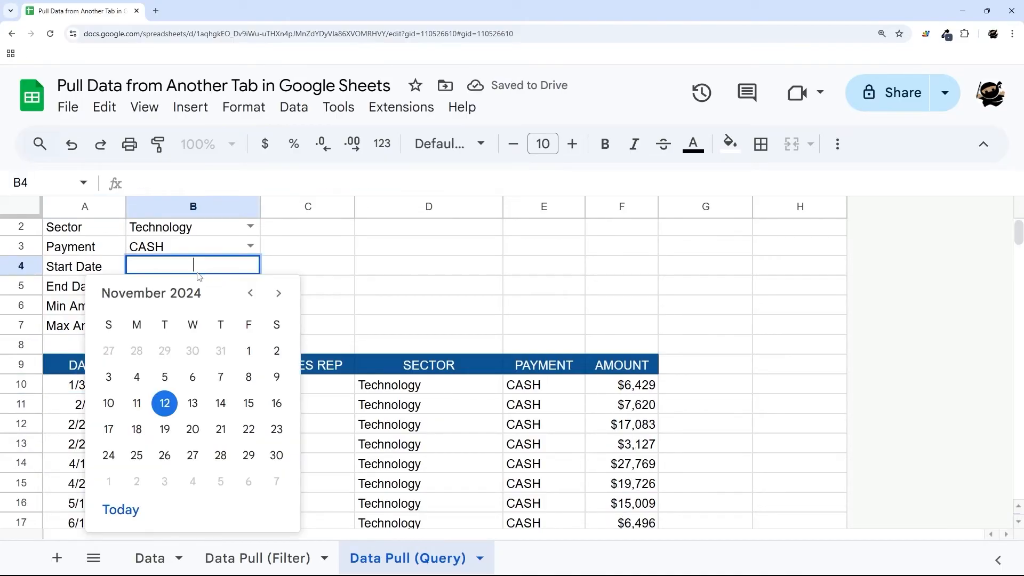
text(6/1/2023)
key(Return)
click(88, 390)
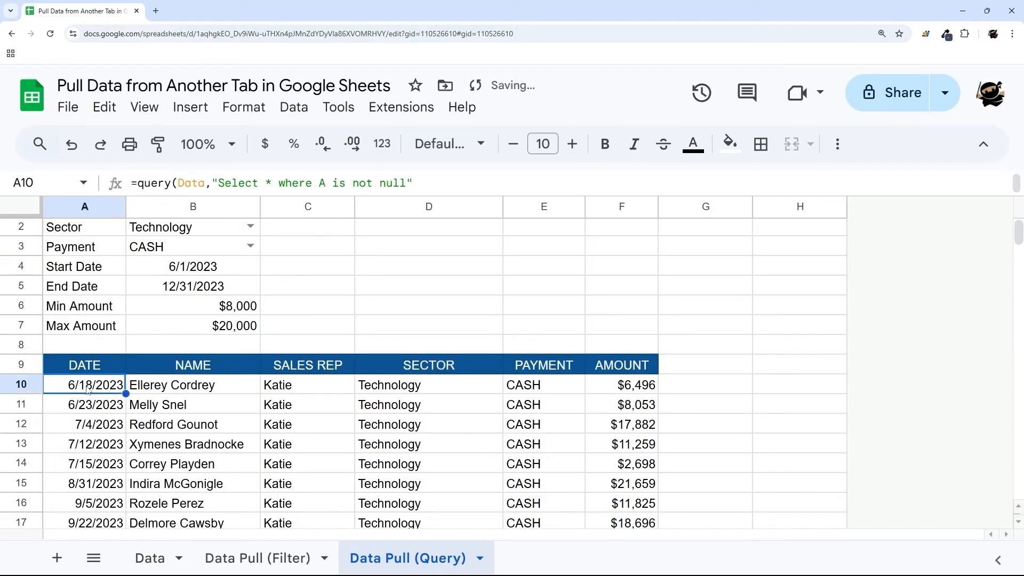
scroll(197, 396, down, 3)
scroll(202, 368, up, 3)
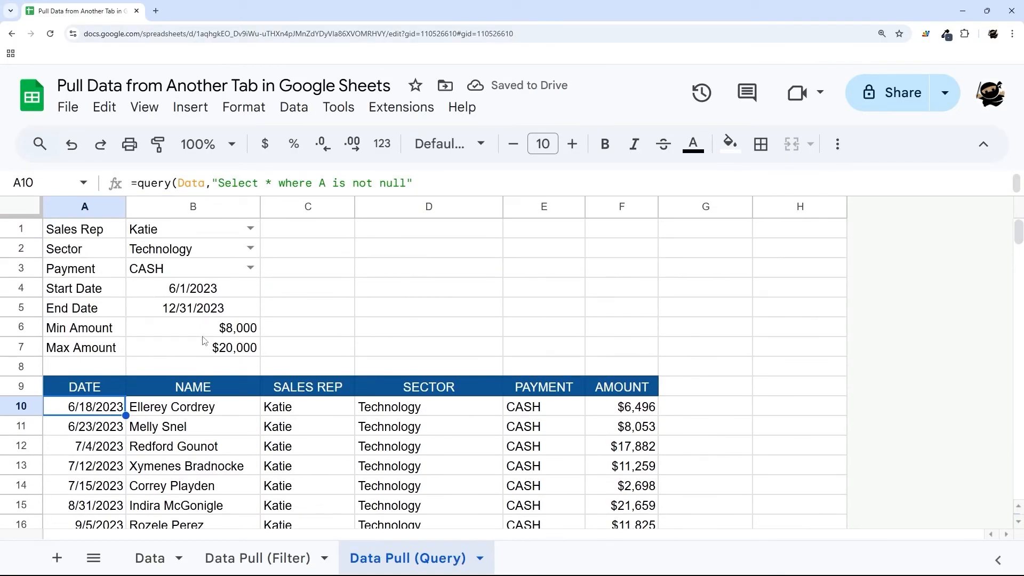
drag(80, 331, 219, 353)
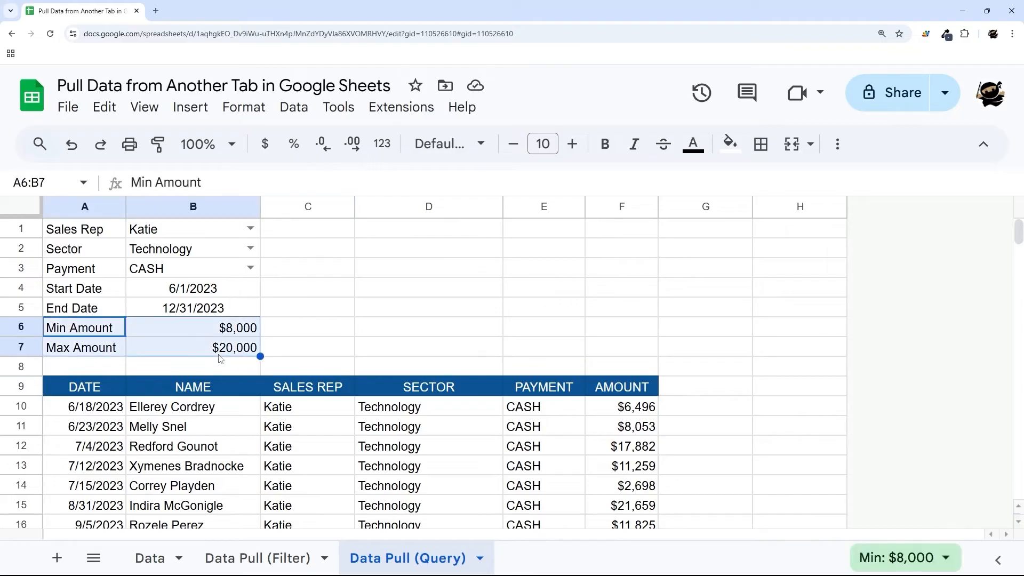
click(78, 411)
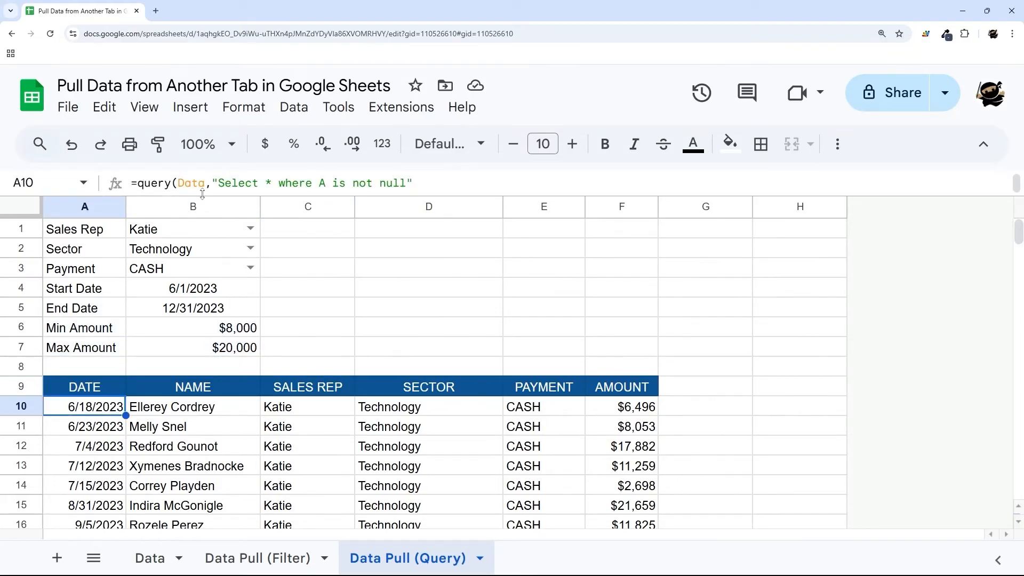
drag(201, 197, 160, 346)
drag(350, 251, 131, 249)
- Paste two copies of the B3 condition line after the end date condition
click(525, 295)
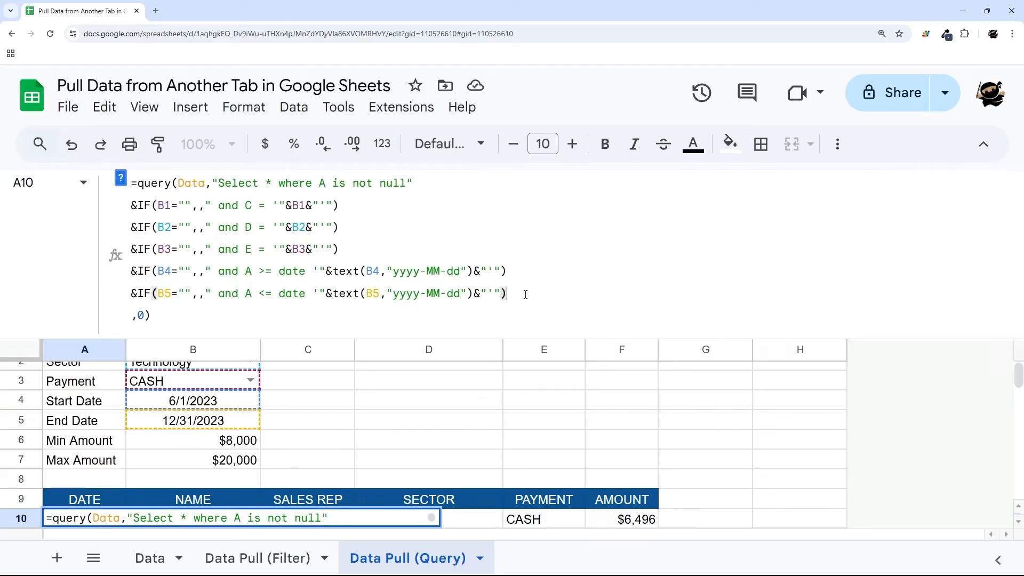
key(Return)
key(ctrl+v)
key(Return)
key(ctrl+v)
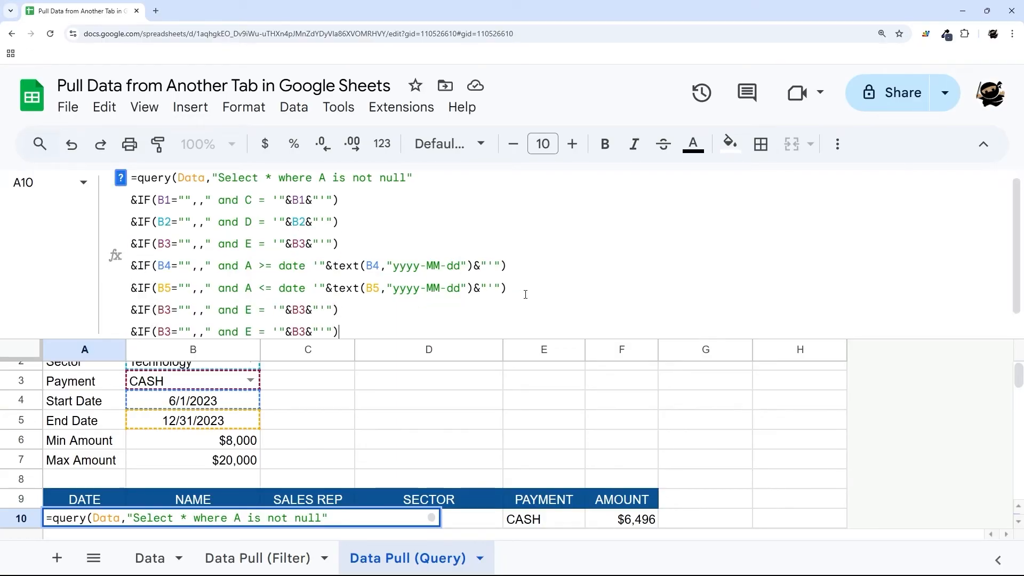
- Change both B3 references in the new lines to B6 and B7
click(165, 316)
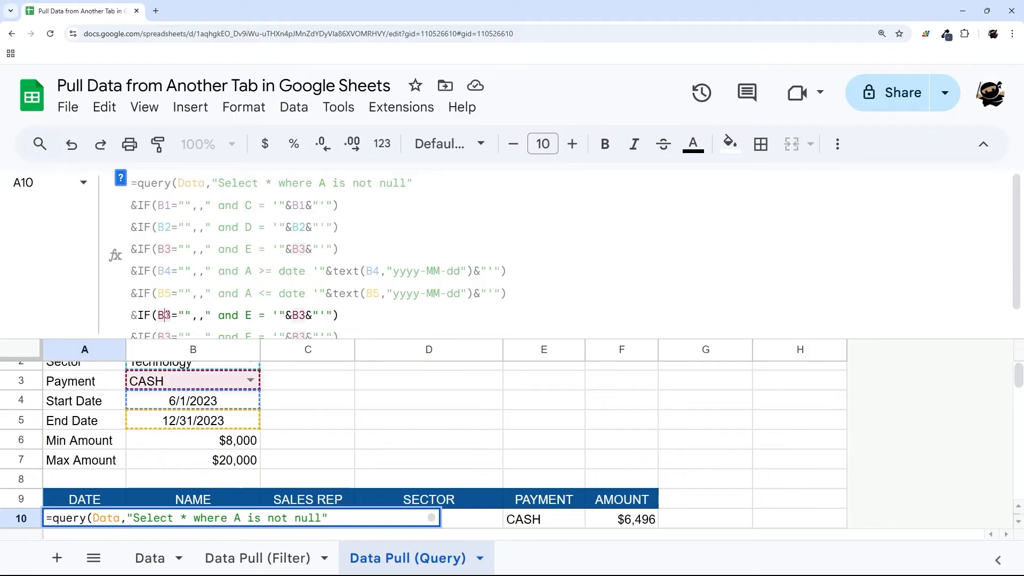
key(BackSpace)
text(6)
key(Down)
key(BackSpace)
text(7)
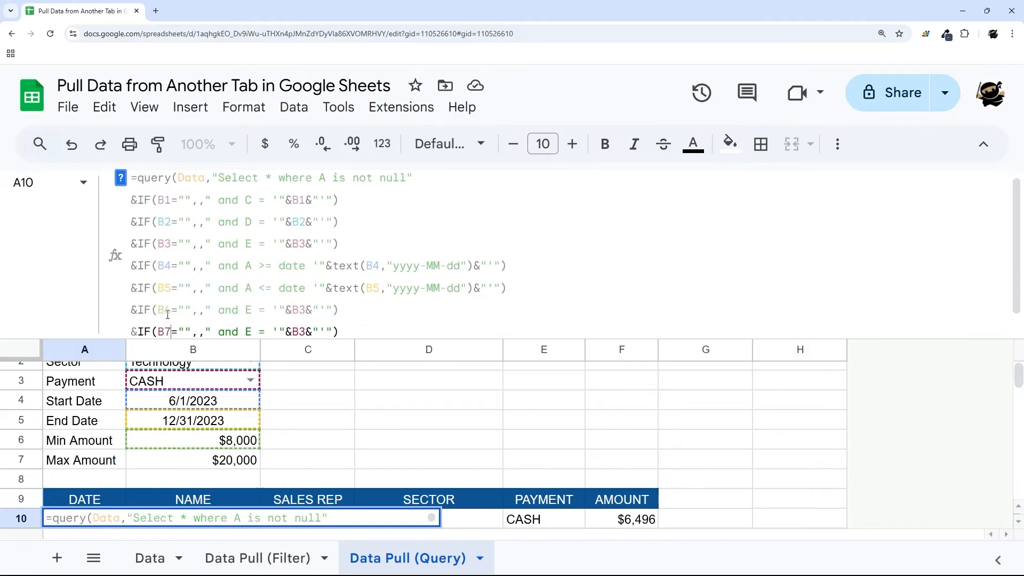
key(End)
key(Up)
key(Left)
key(Left)
key(Left)
key(Left)
key(Left)
key(Left)
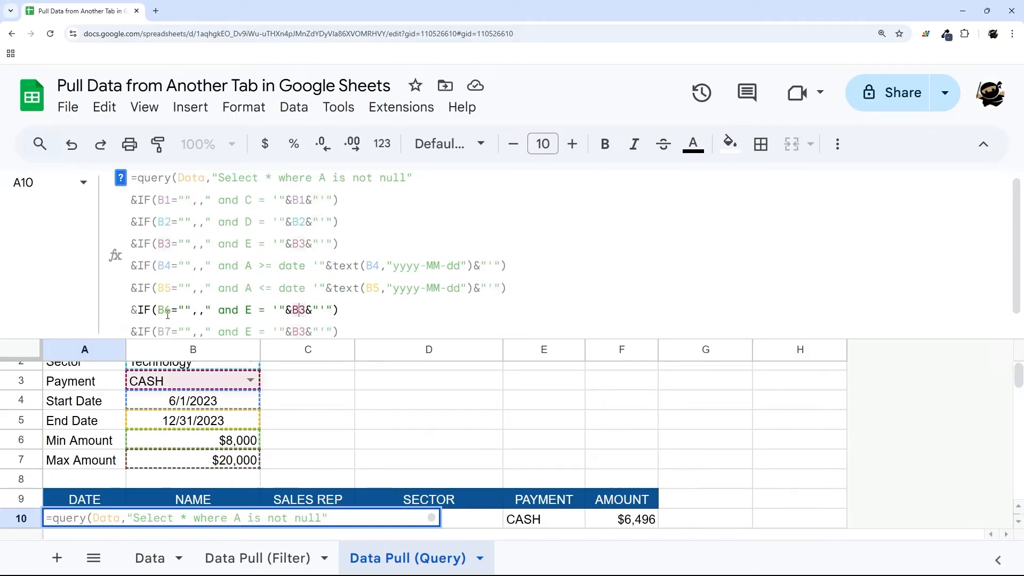
key(Delete)
text(6)
key(Down)
key(Delete)
text(7)
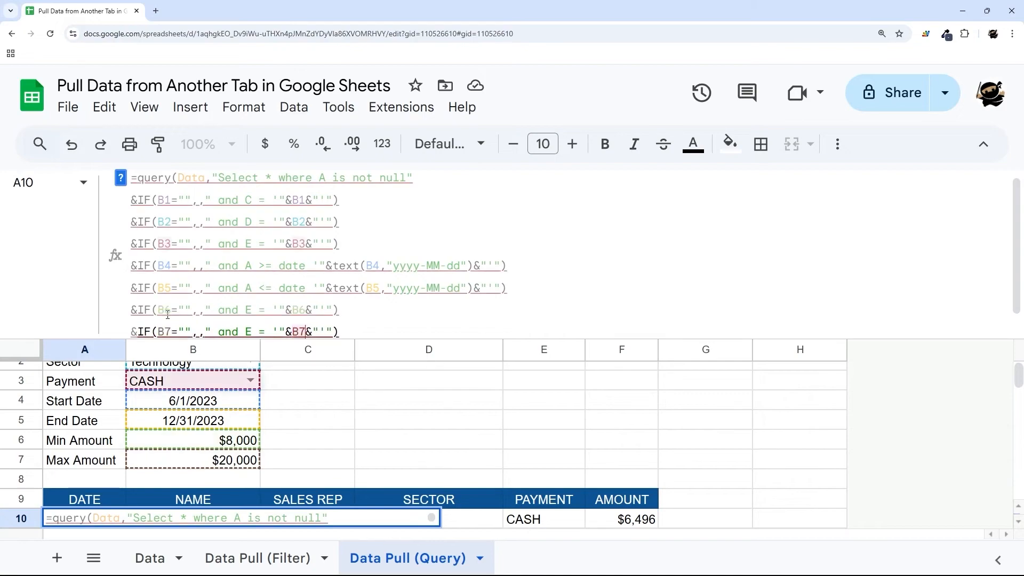
- Make the new conditions F >= B6 and F <= B7 and commit the formula
click(251, 309)
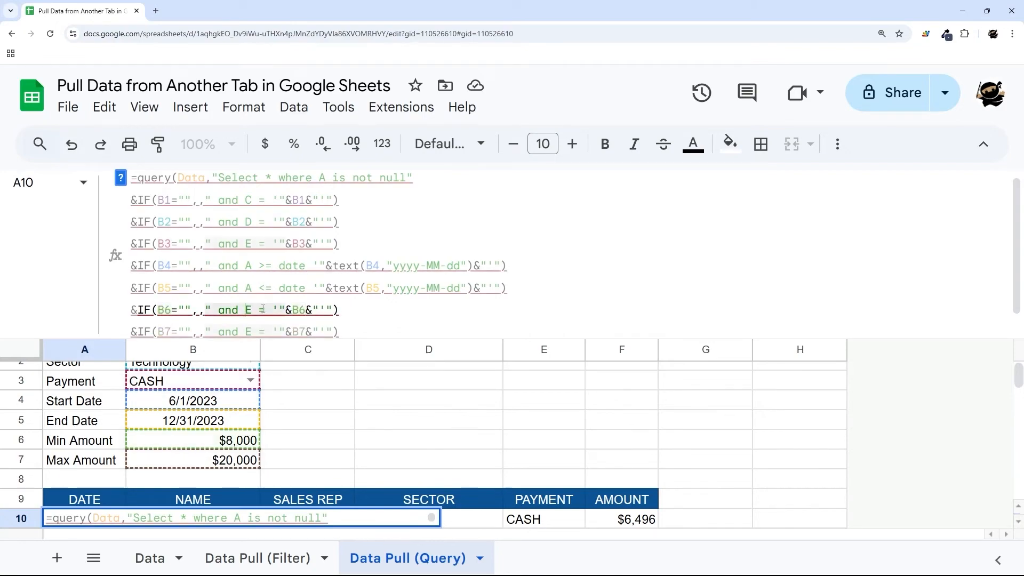
key(BackSpace)
text(F)
scroll(263, 310, up, 1)
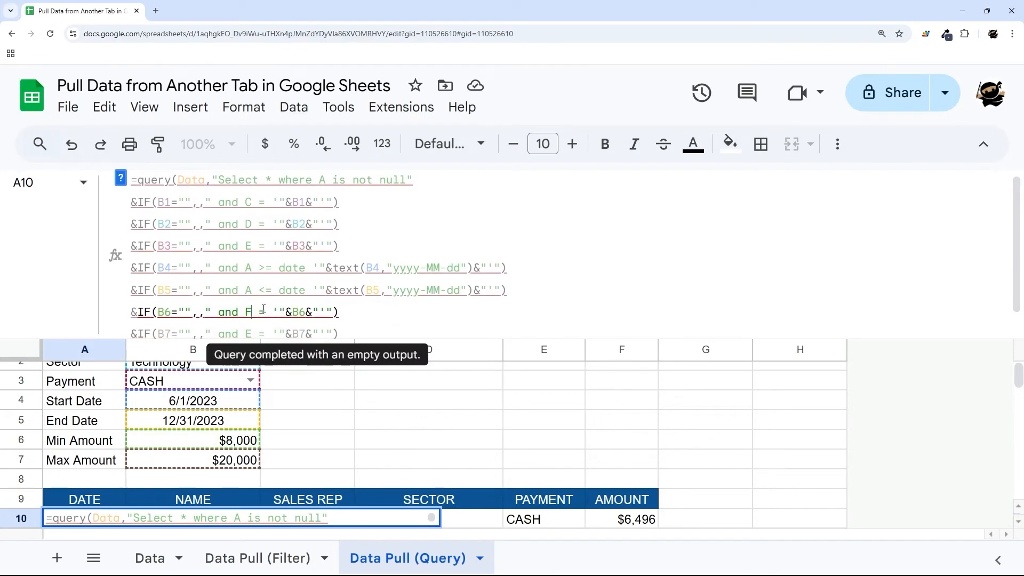
click(251, 334)
key(BackSpace)
text(F)
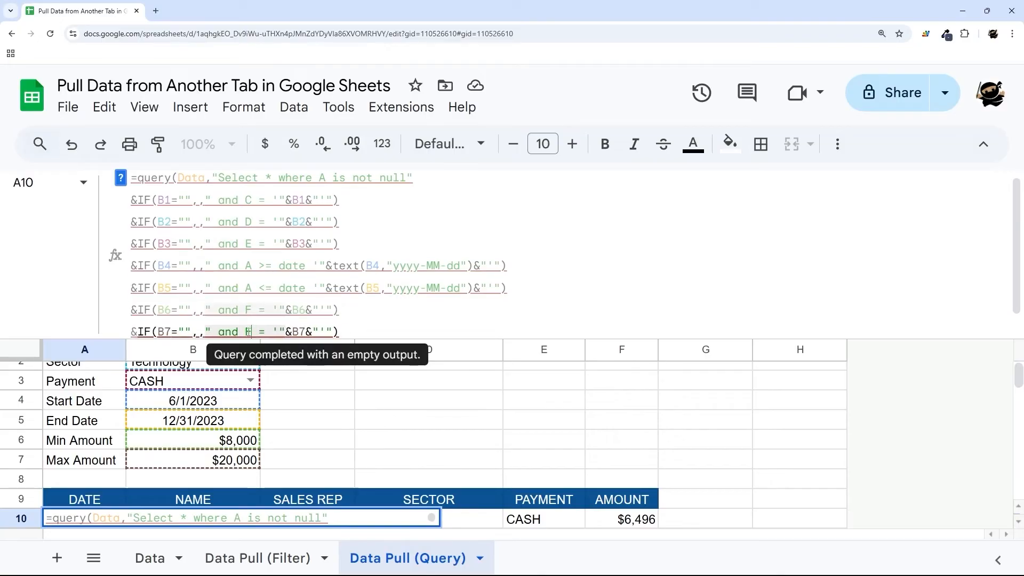
click(259, 310)
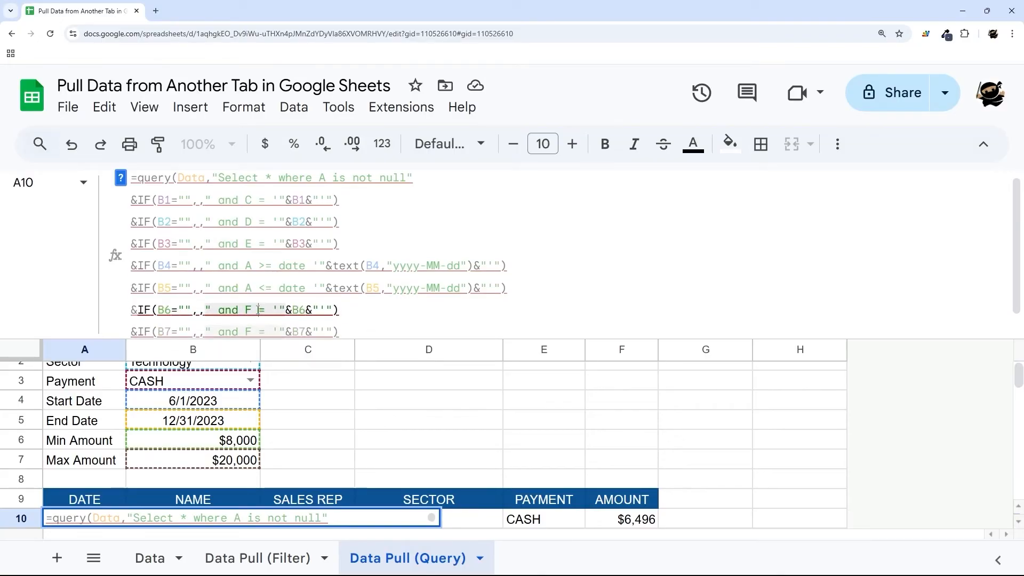
text(>)
click(258, 332)
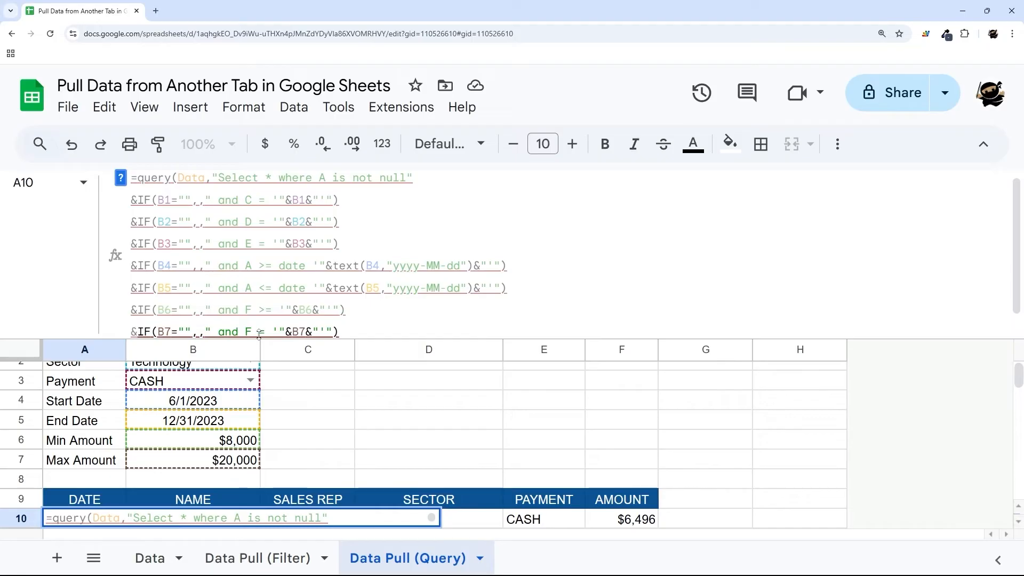
text(<)
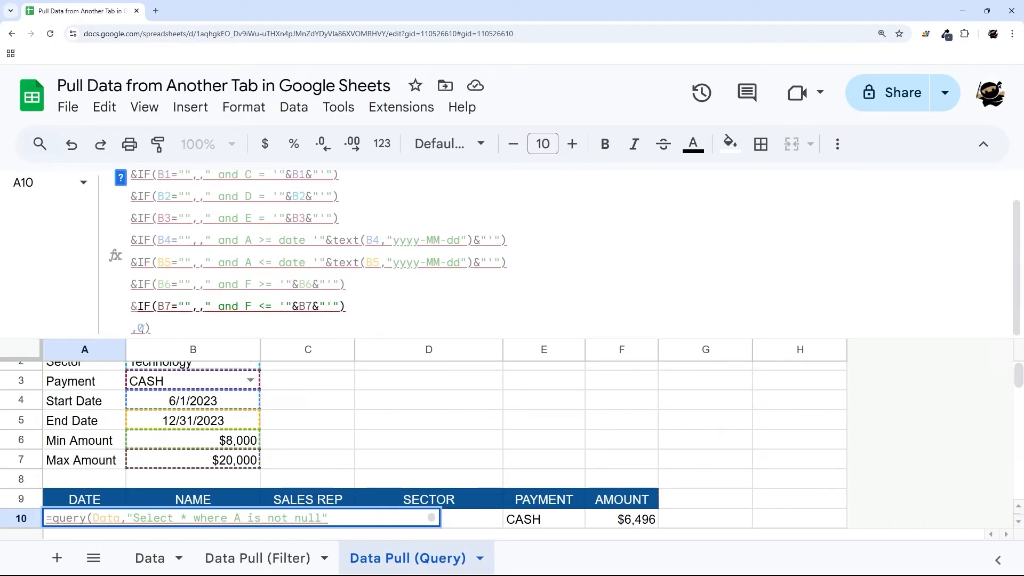
key(Return)
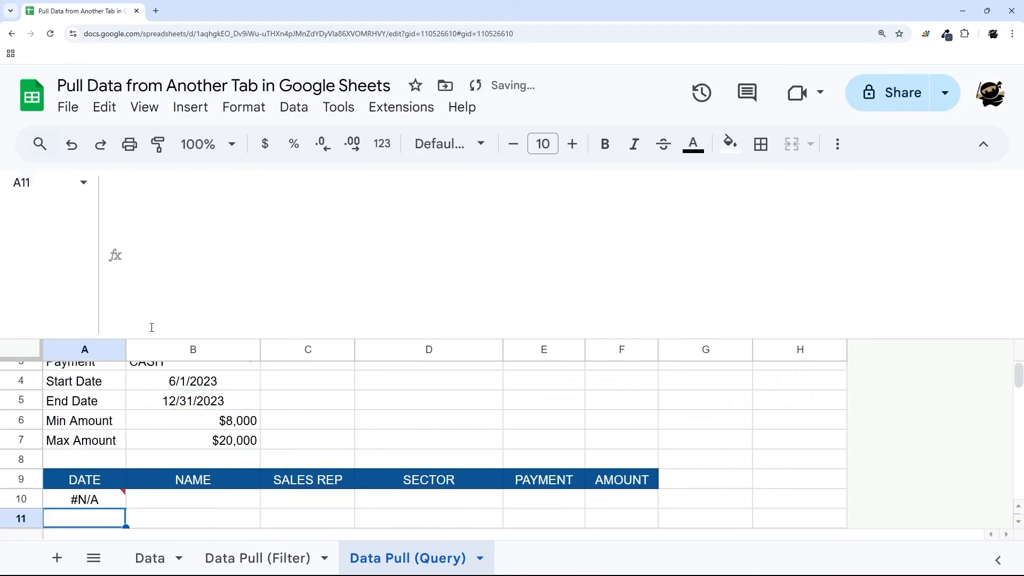
- Fix the #N/A error by removing the quotes around B6 and B7, then commit
scroll(123, 404, down, 2)
scroll(123, 404, up, 2)
click(98, 502)
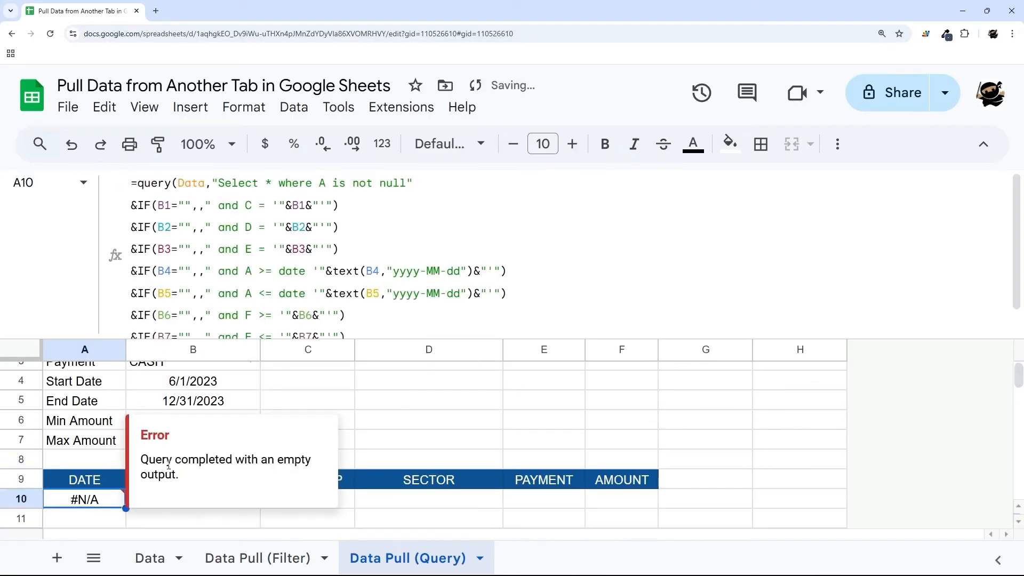
scroll(309, 313, down, 2)
click(283, 284)
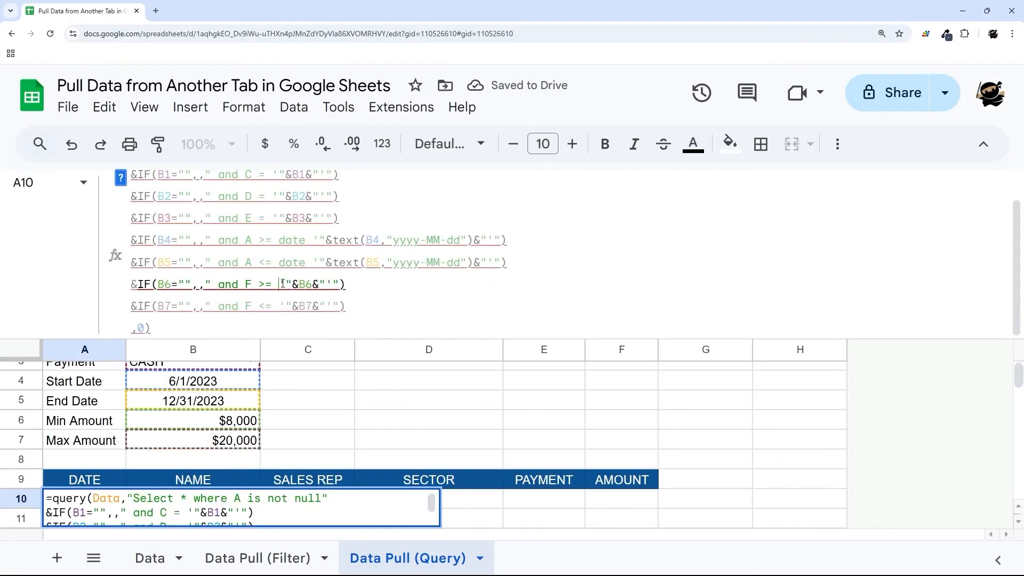
key(BackSpace)
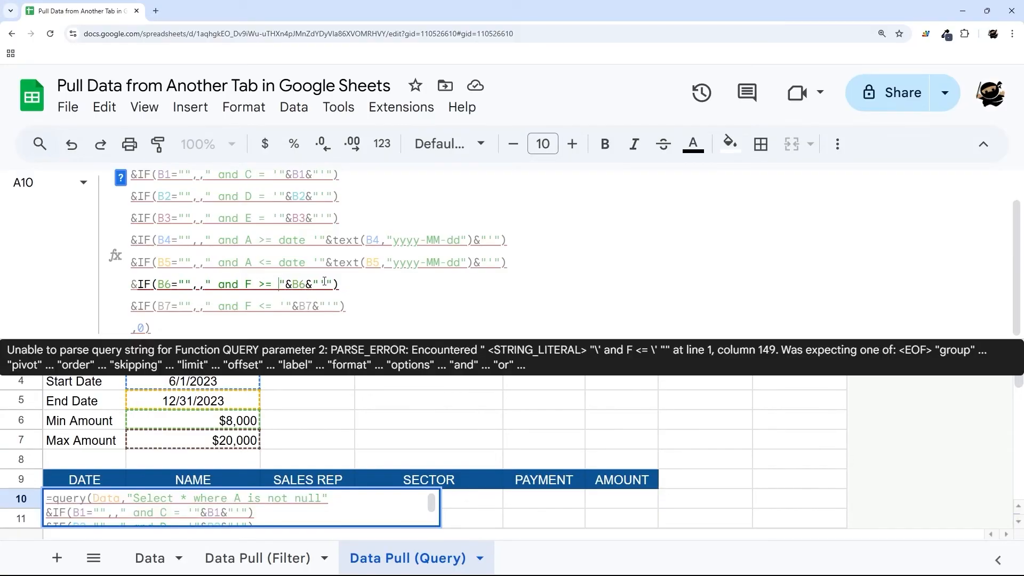
click(320, 285)
key(Delete)
click(279, 306)
key(Delete)
click(319, 306)
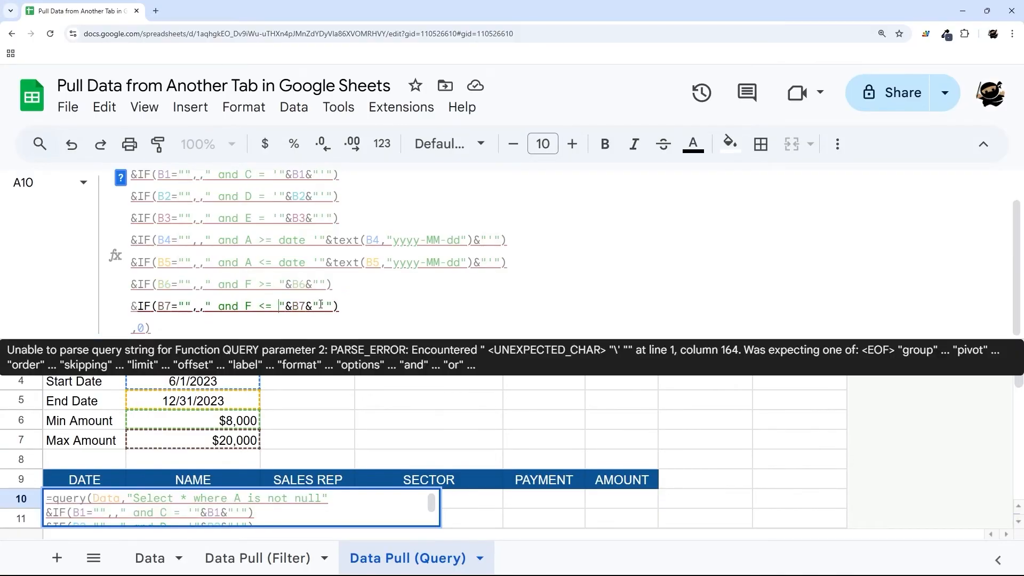
key(Delete)
key(Return)
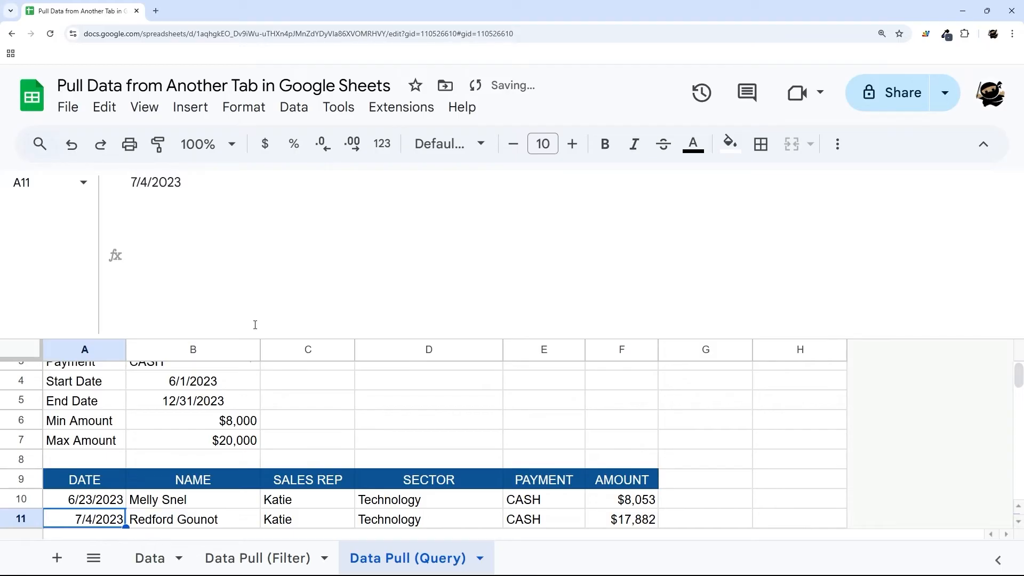
- Test Min Amount in B6 with 10,000 and then 80,000
drag(258, 329, 258, 182)
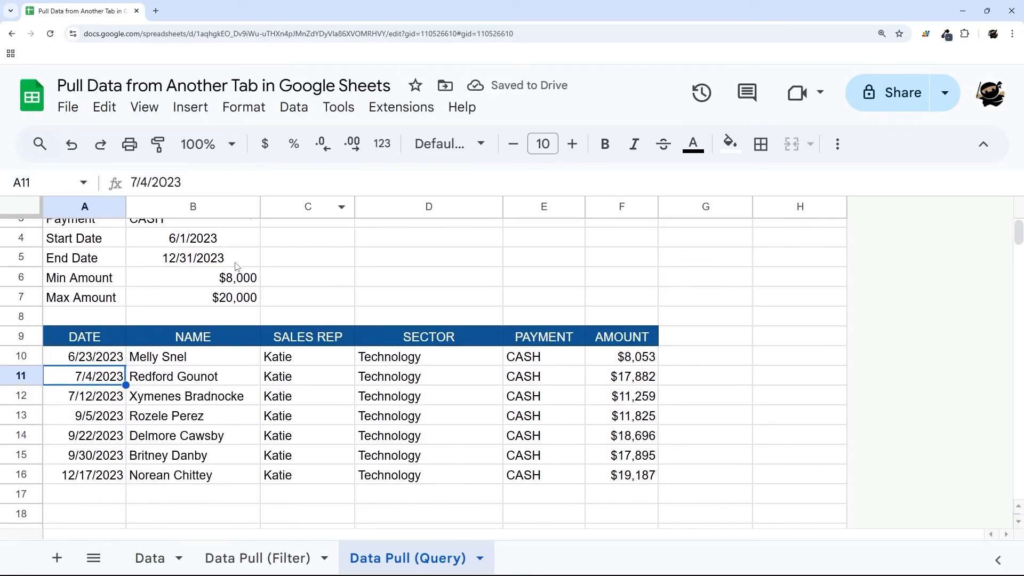
click(236, 279)
key(Delete)
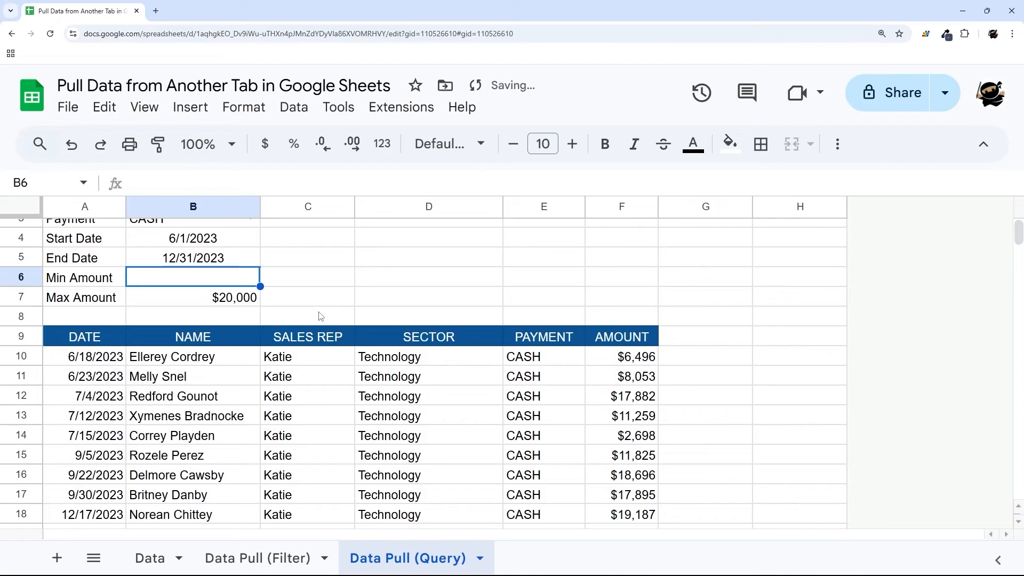
text(10000)
key(Return)
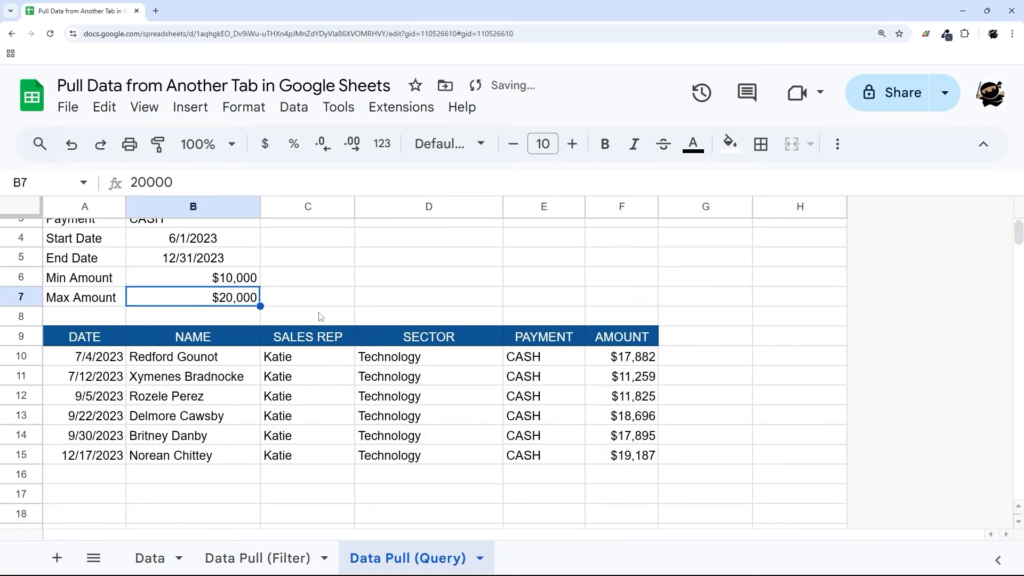
click(232, 280)
text(80000)
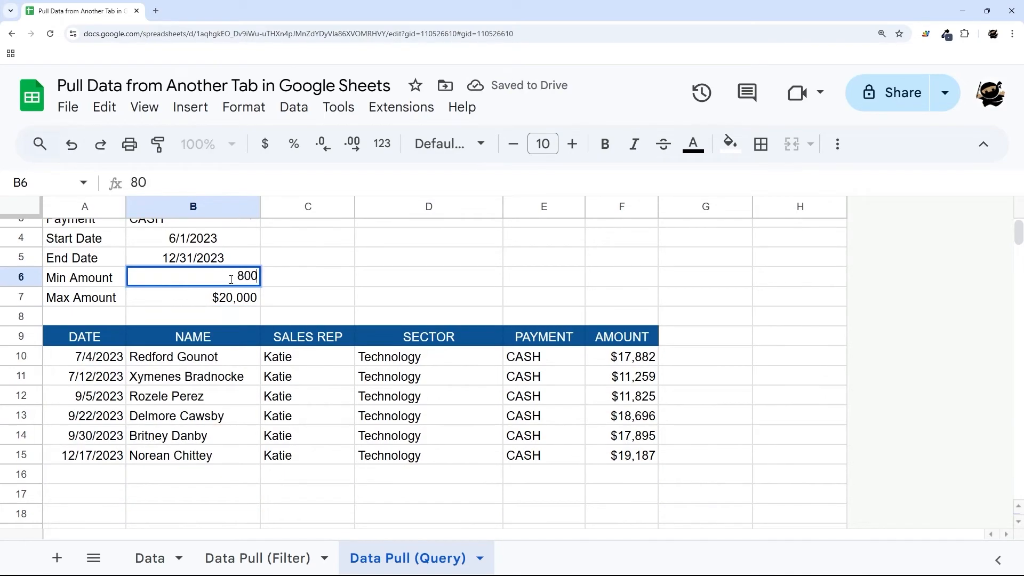
key(Return)
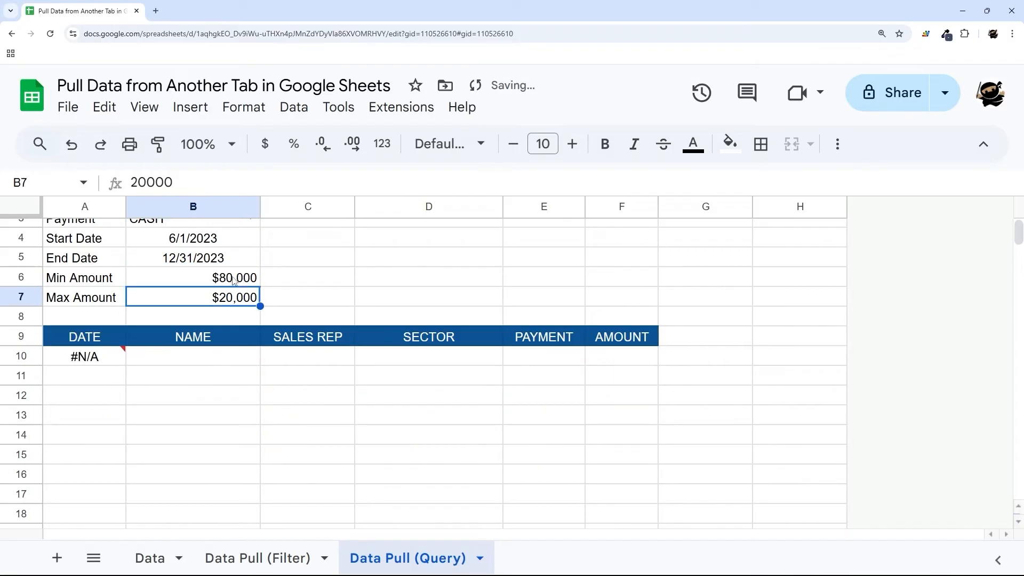
- Lower the Min Amount in B6 to 8,000, then 5,000, reviewing the results
click(232, 280)
text(8000)
key(Return)
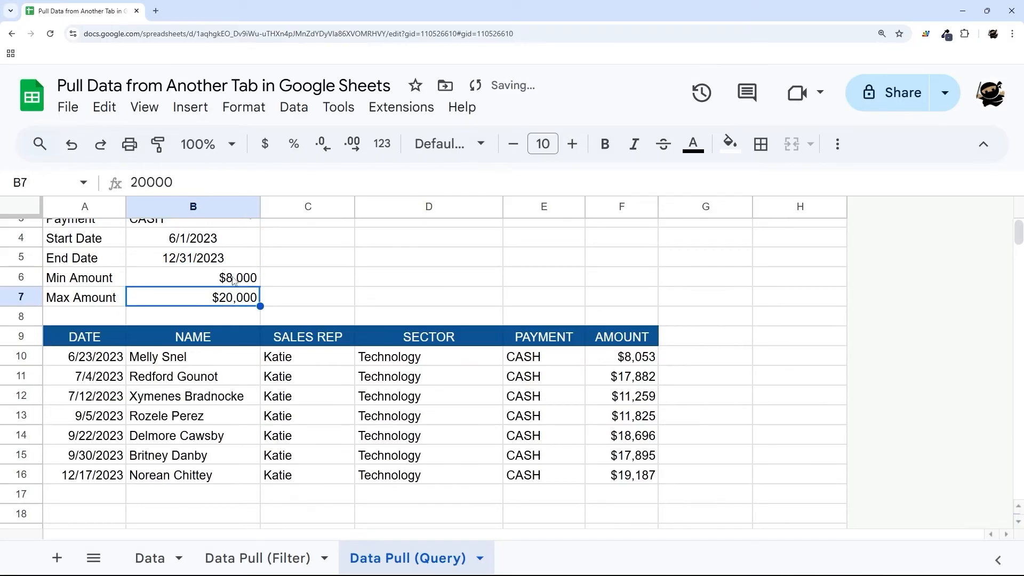
click(228, 279)
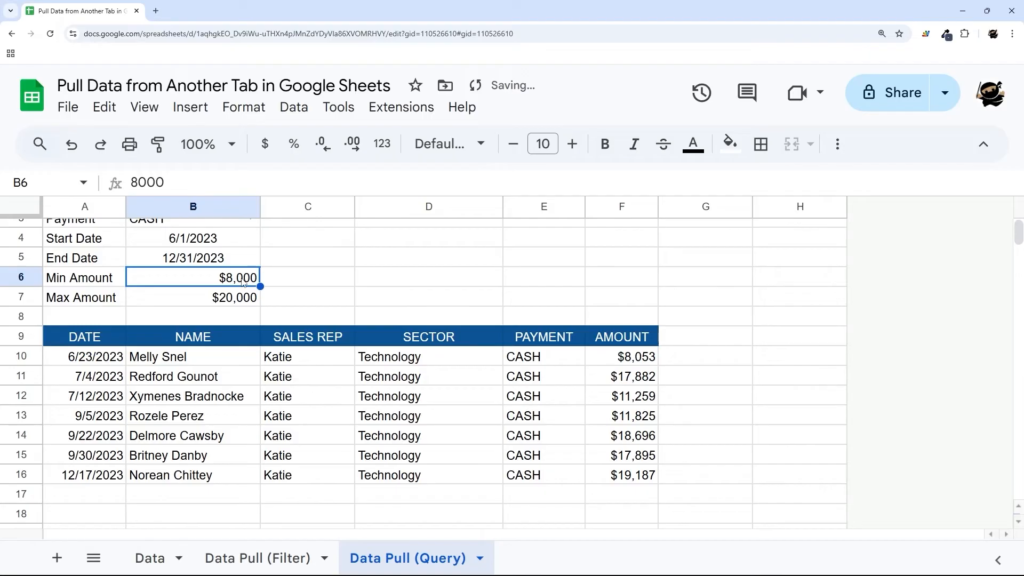
text(5000)
key(Return)
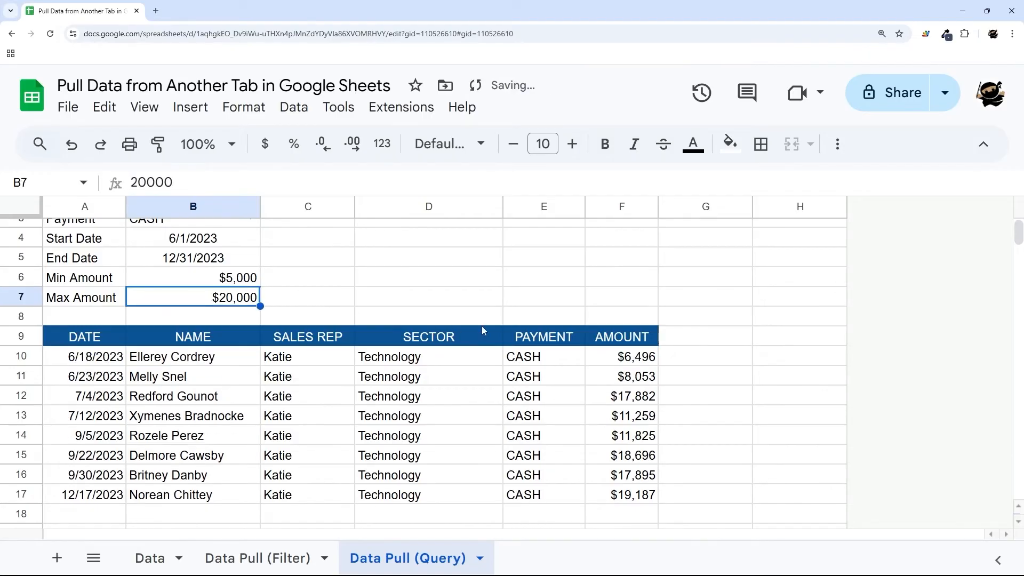
drag(91, 351, 600, 499)
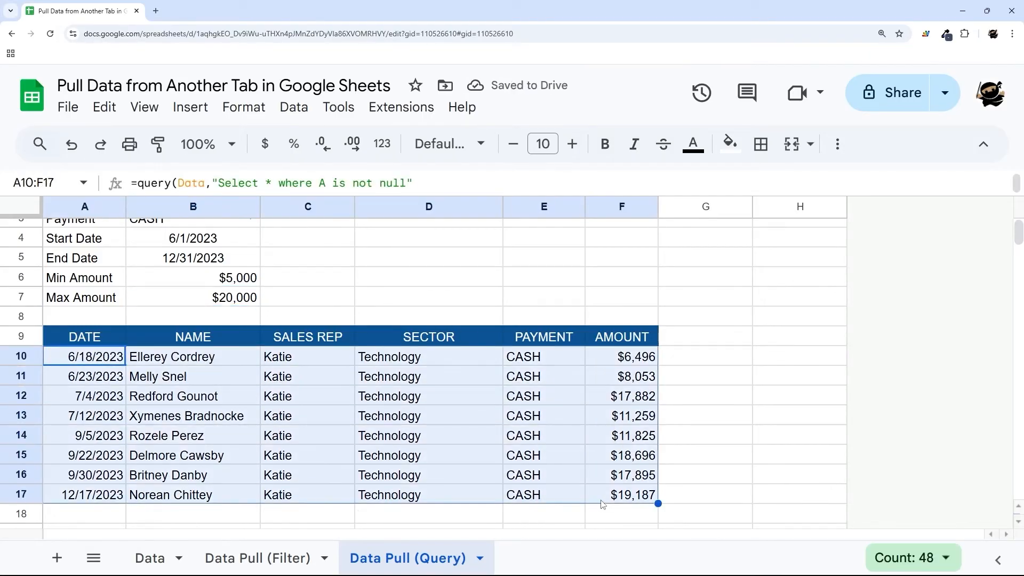
scroll(331, 364, up, 2)
- Clear B6, then clear all criteria in B1:B7 and undo that clearing
click(239, 336)
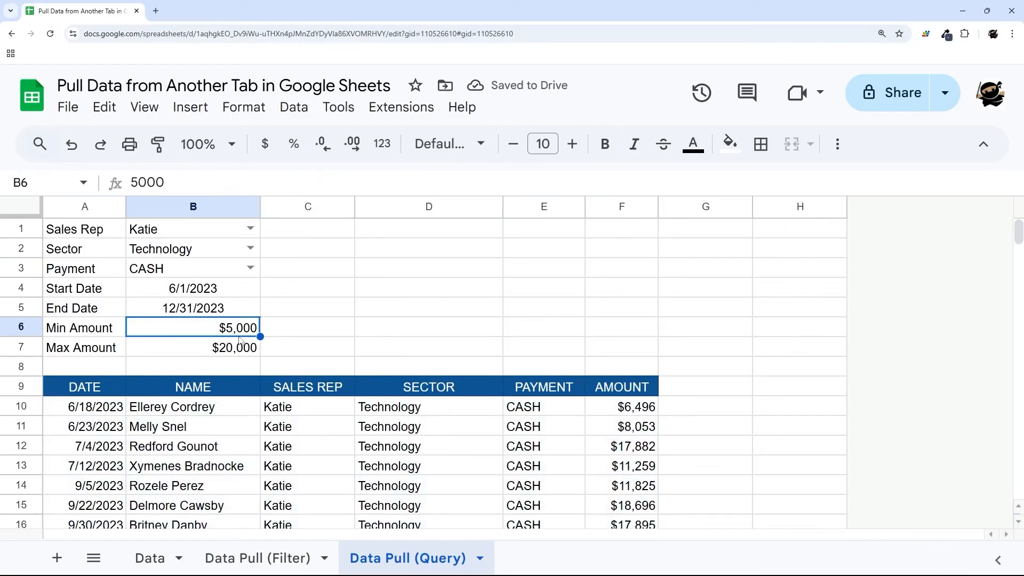
key(Delete)
scroll(299, 359, down, 2)
scroll(272, 332, up, 2)
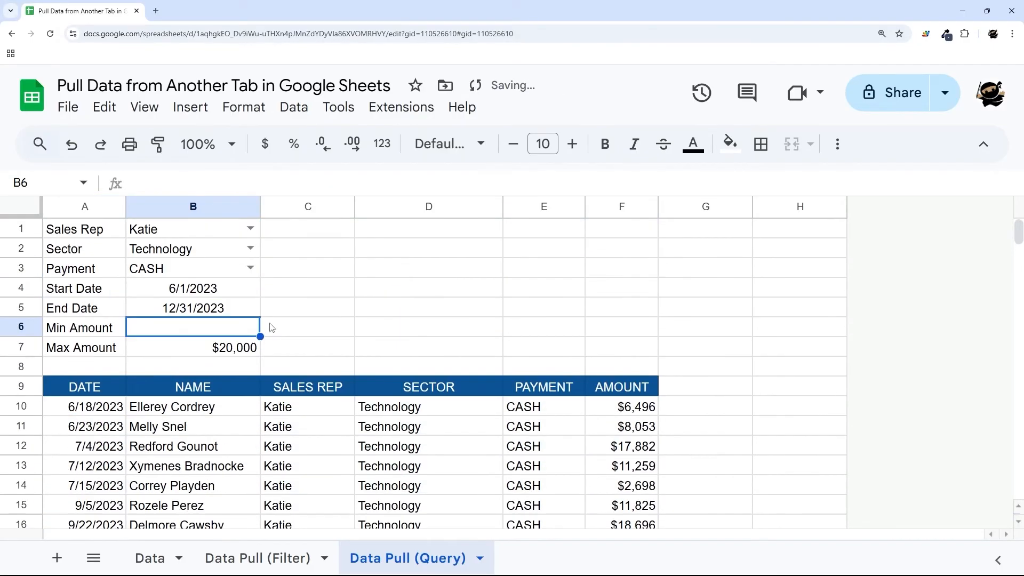
drag(239, 348, 226, 239)
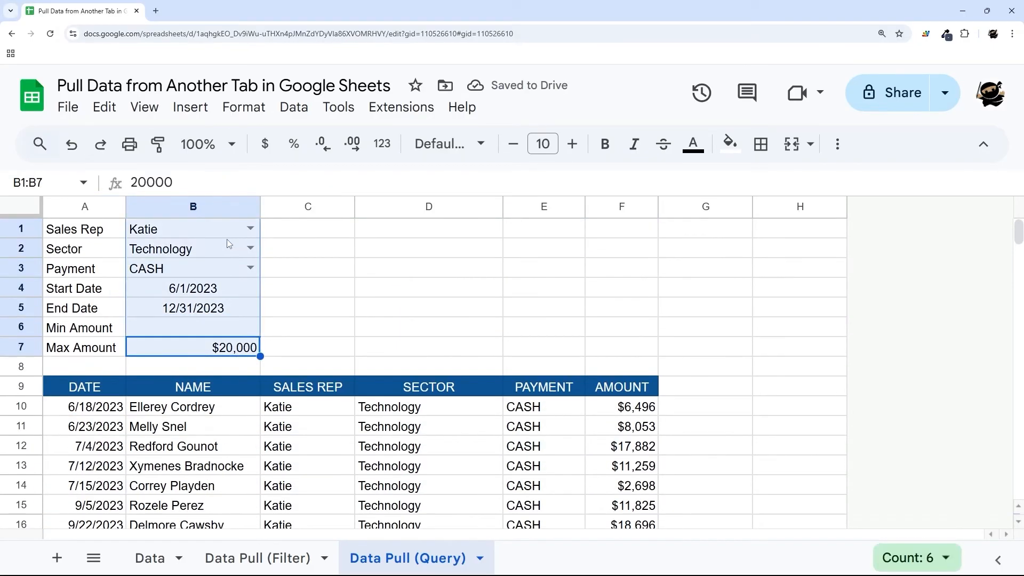
key(Delete)
scroll(327, 297, down, 6)
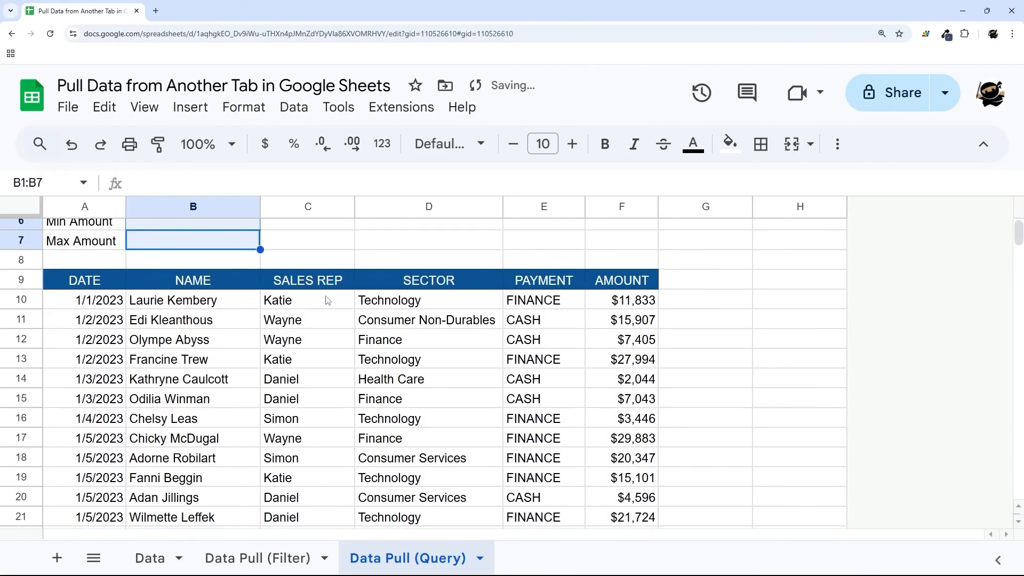
scroll(326, 296, up, 6)
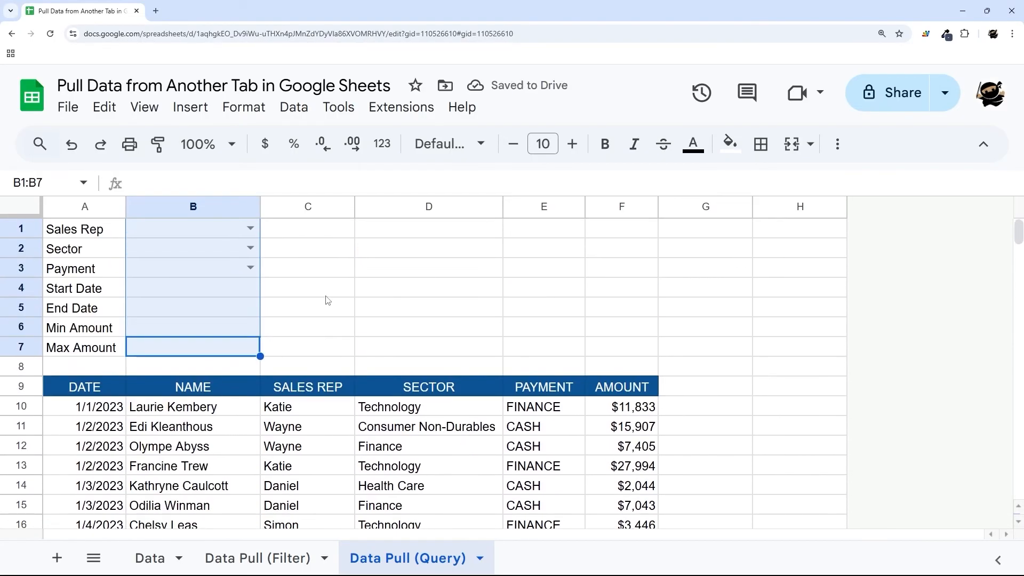
key(ctrl+z)
key(ctrl+z)
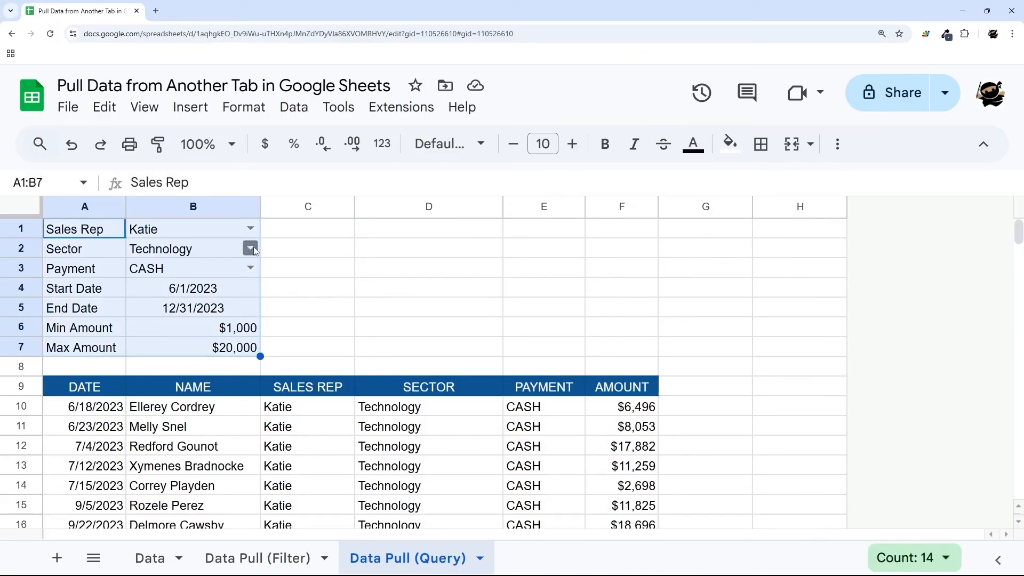
- Clear Technology from Sector cell B2 and check the all-sector query results
click(232, 250)
key(Delete)
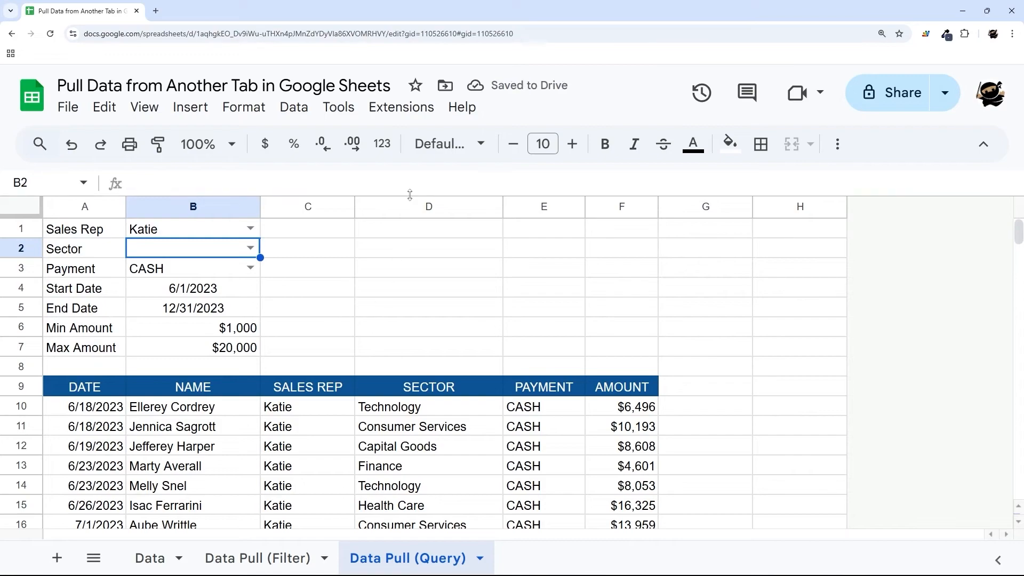
scroll(419, 338, down, 1)
drag(399, 357, 414, 491)
scroll(298, 325, up, 1)
click(271, 250)
- Remove B2's dropdown validation rule and close the Data validation panel
click(250, 248)
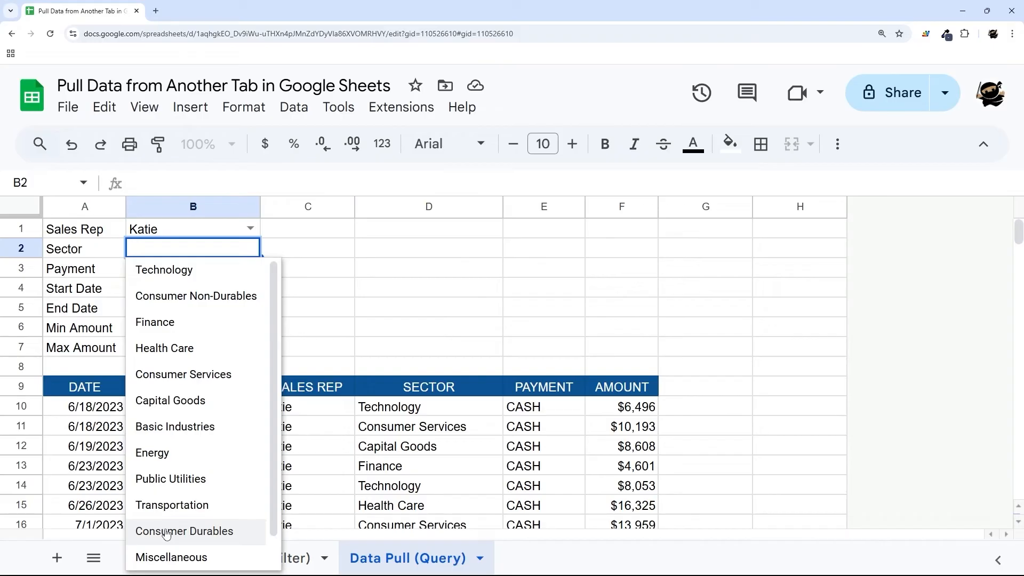
click(323, 267)
click(198, 258)
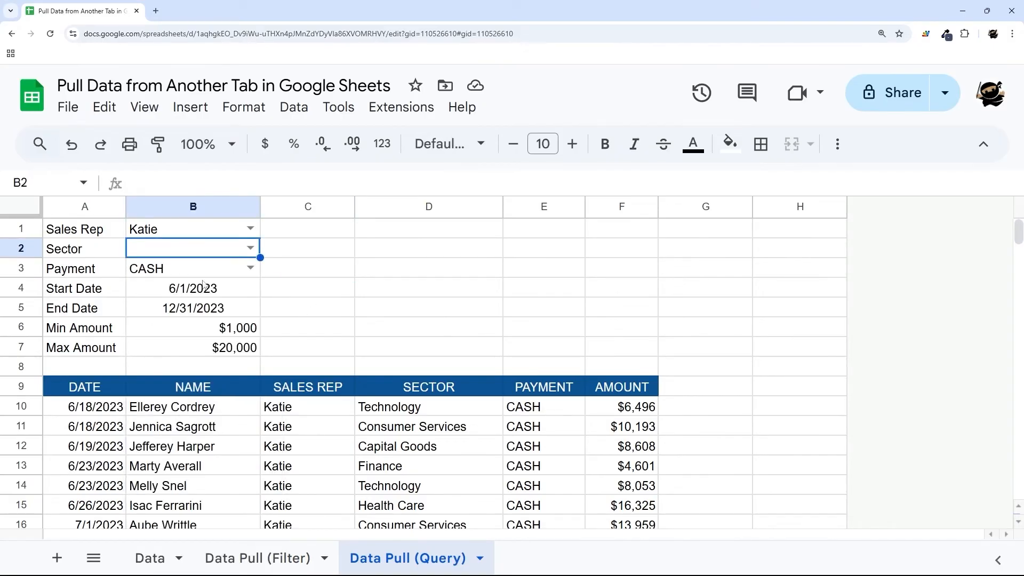
click(250, 248)
scroll(263, 331, down, 2)
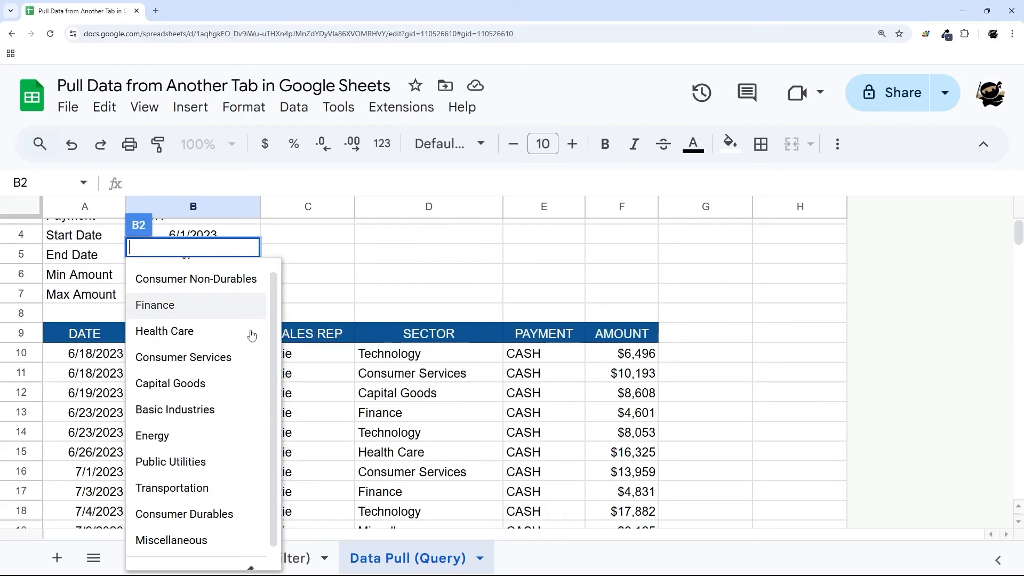
click(249, 556)
click(779, 507)
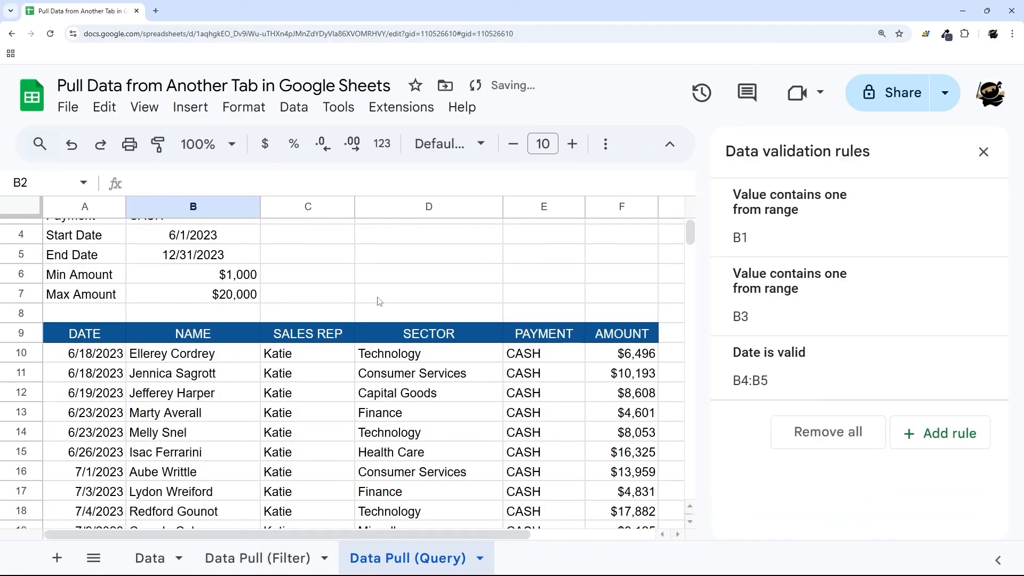
scroll(270, 273, up, 1)
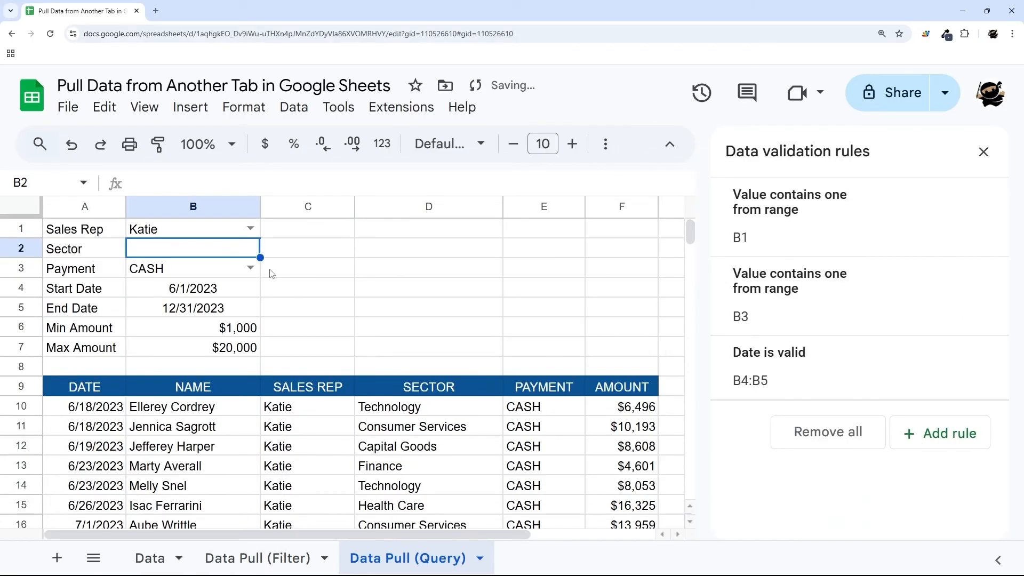
click(984, 152)
click(94, 250)
drag(94, 250, 248, 249)
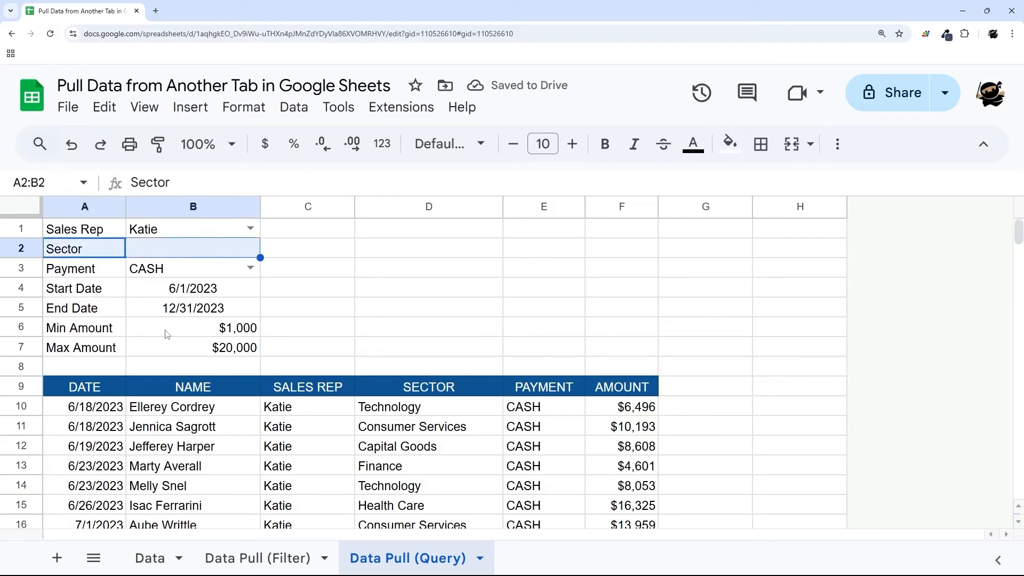
- Change the A10 QUERY's Sector comparison from '=' to 'contains'
click(103, 409)
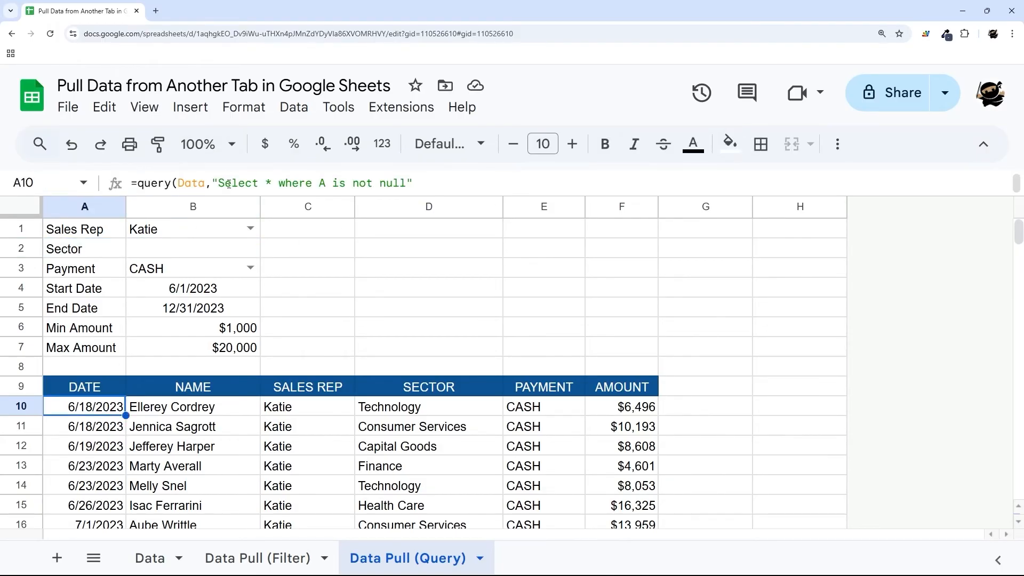
drag(229, 197, 205, 269)
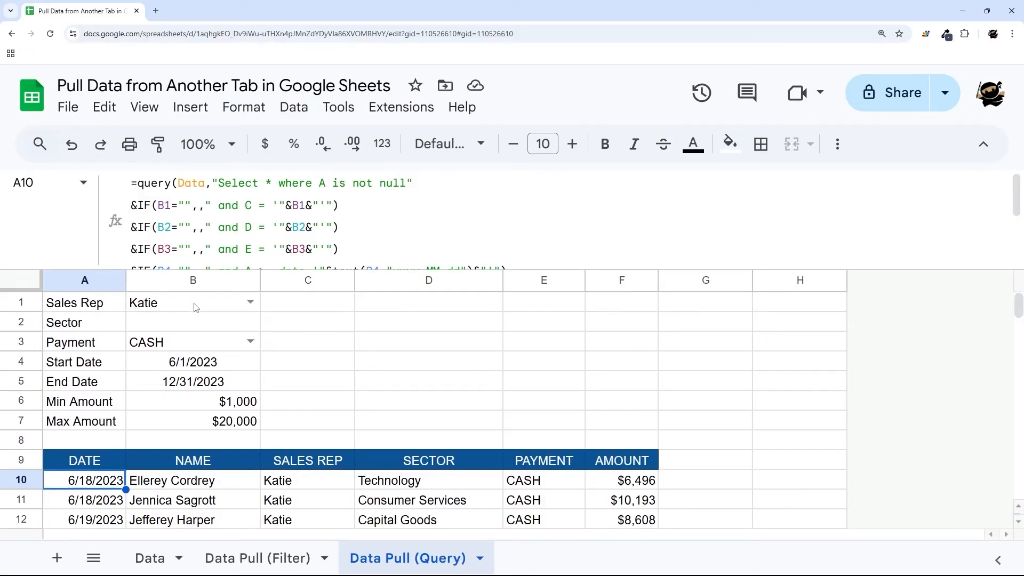
double_click(261, 228)
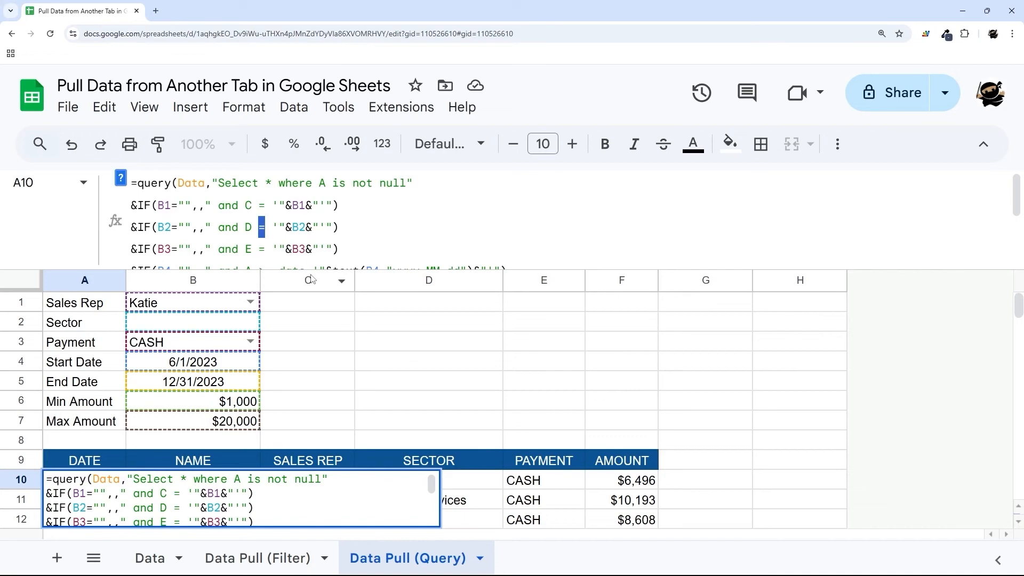
text(conta)
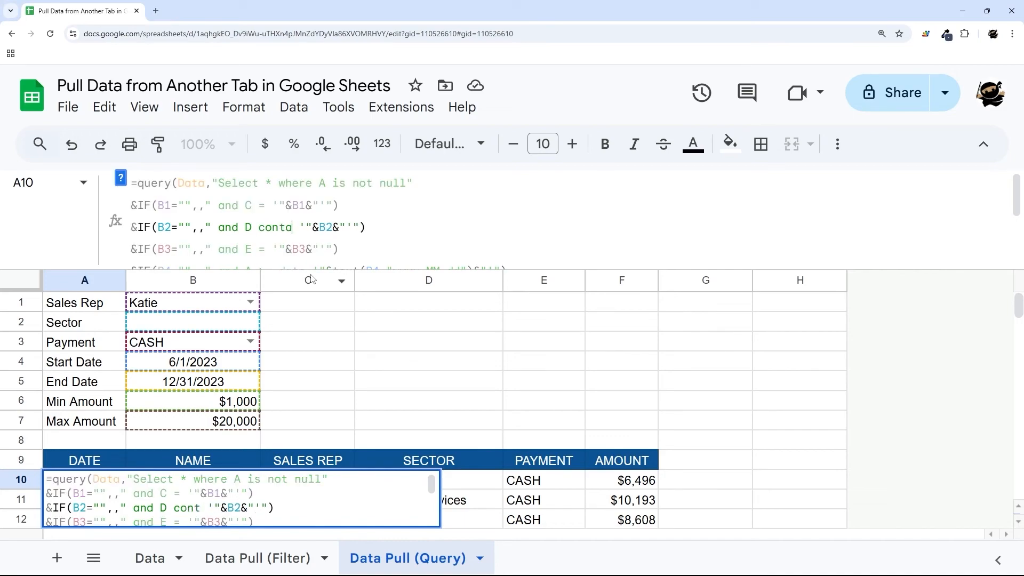
text(ins)
key(Return)
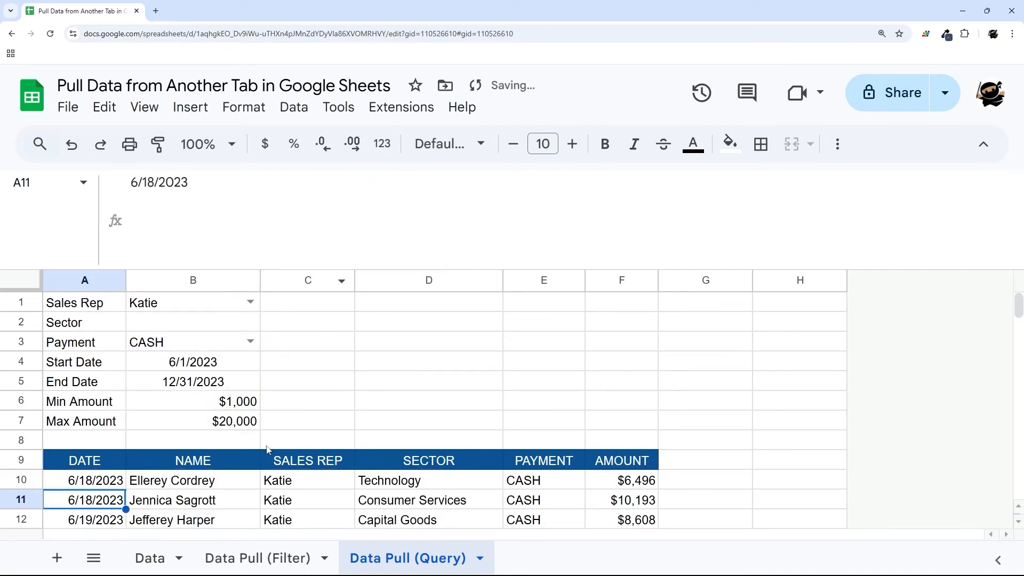
- Enter Consumer in B2 and inspect the returned Consumer sector values
click(191, 326)
text(Con)
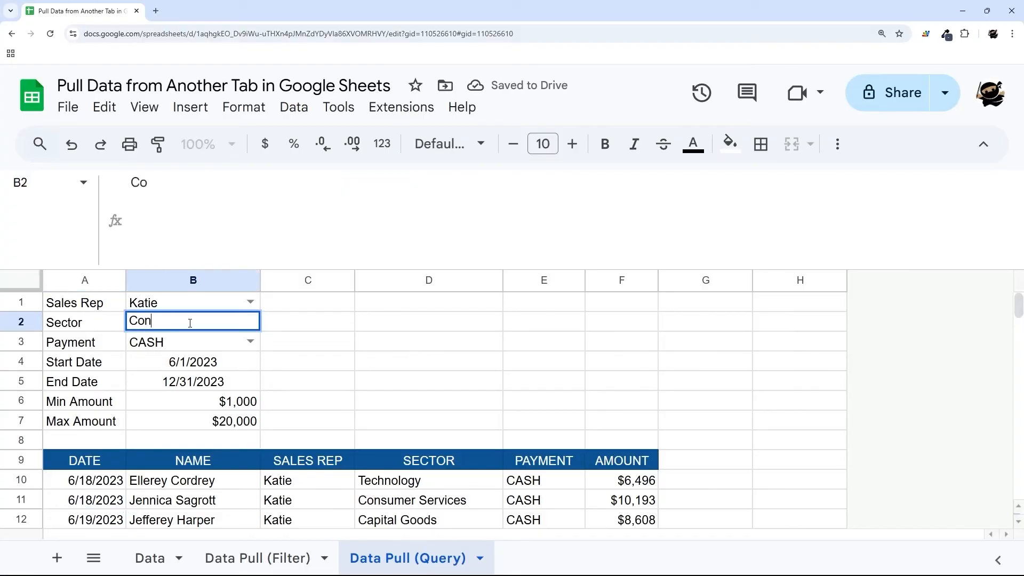
text(sumer)
key(Return)
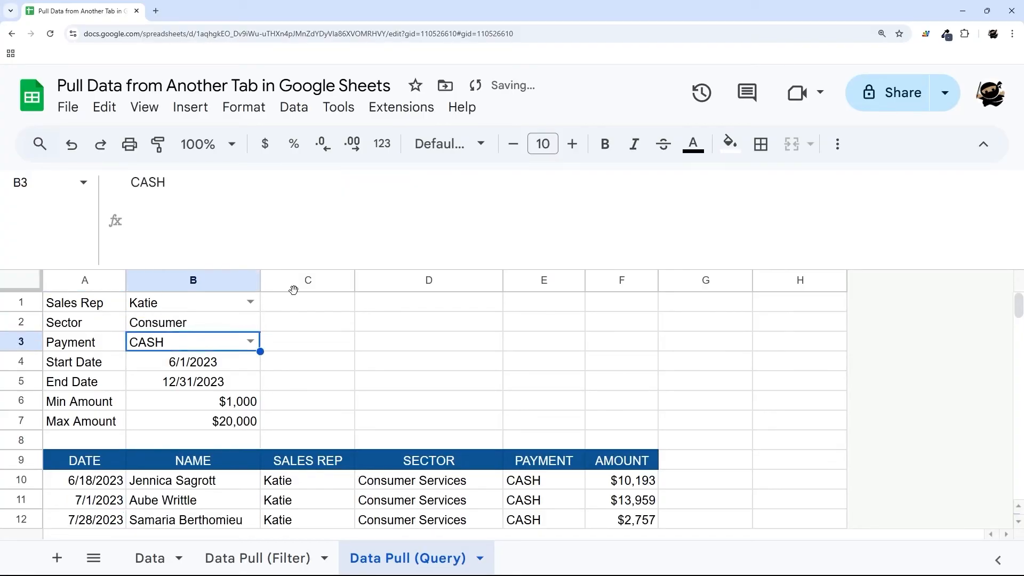
scroll(395, 331, down, 2)
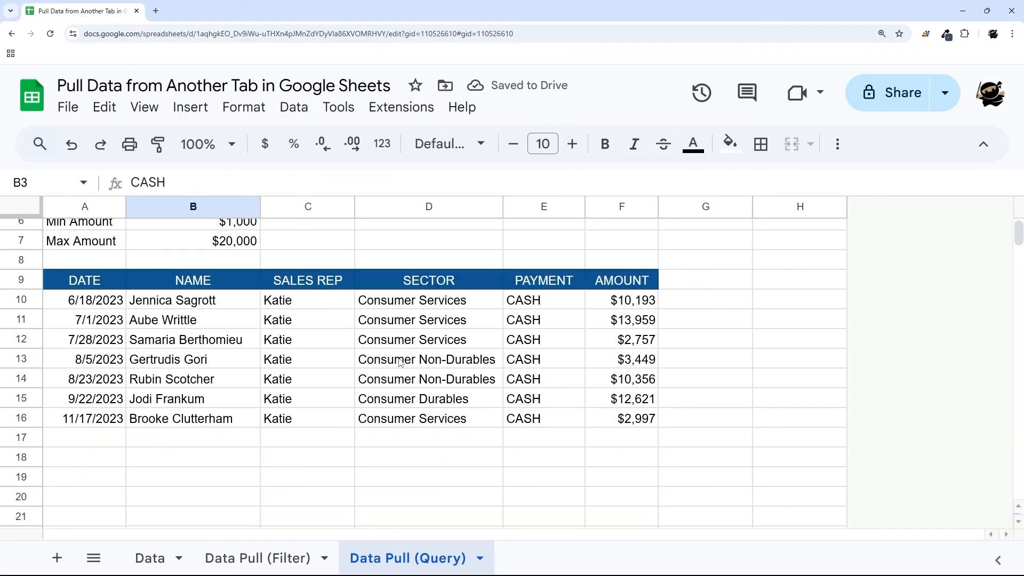
scroll(413, 395, up, 1)
click(415, 357)
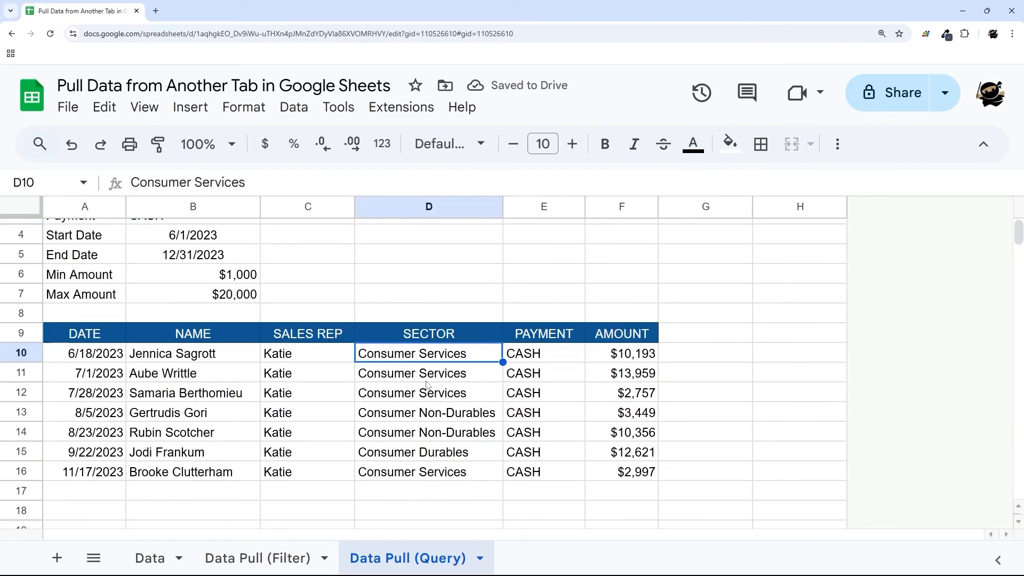
click(432, 415)
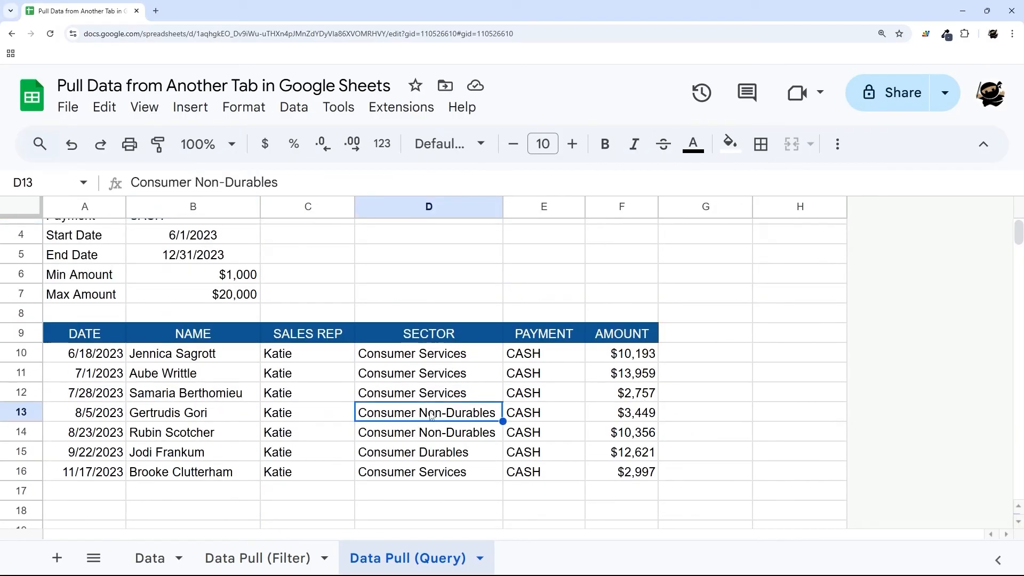
click(439, 478)
click(436, 455)
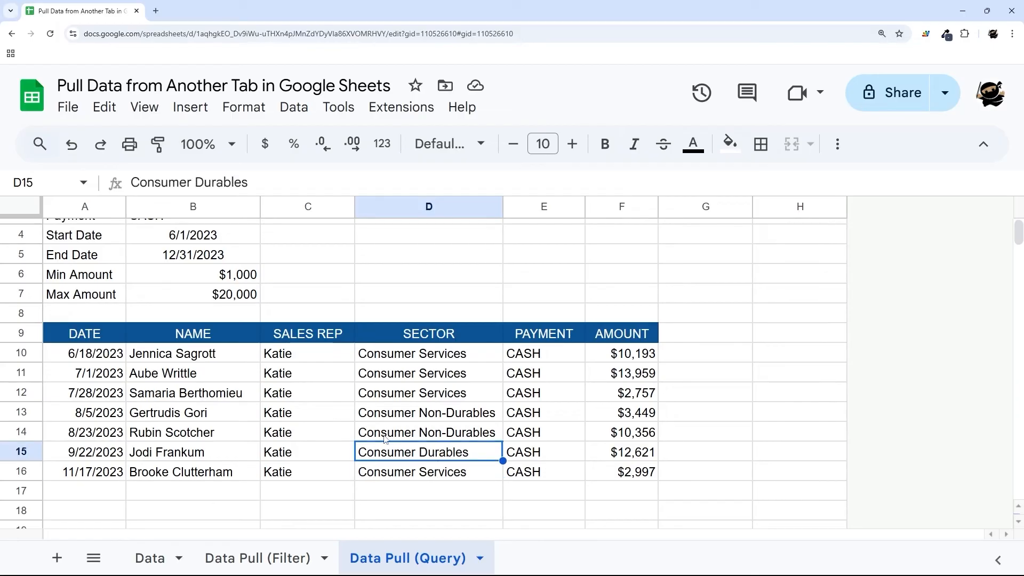
scroll(385, 438, up, 1)
- Review more lines of the A10 QUERY formula
click(202, 253)
click(113, 408)
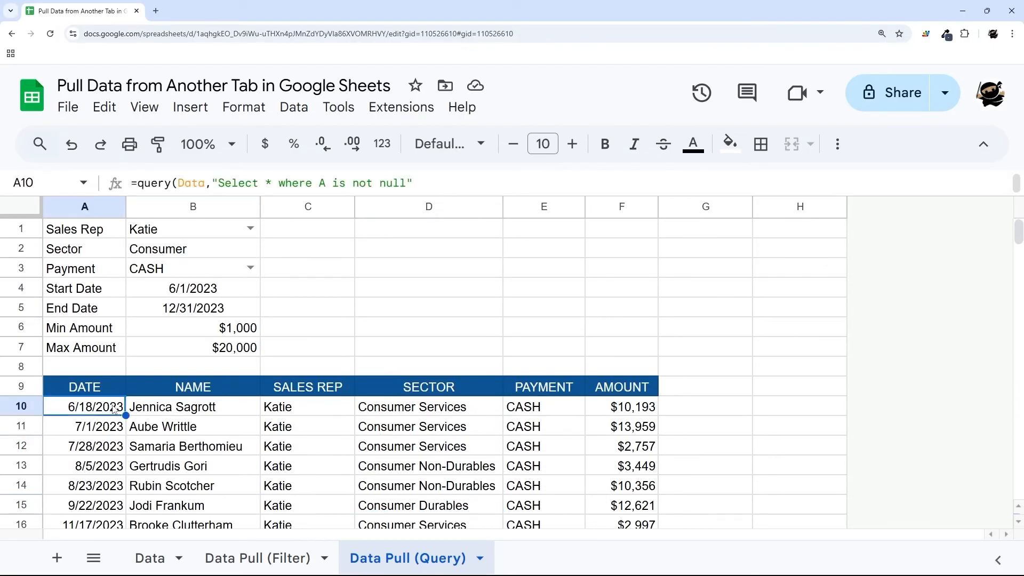
drag(298, 201, 258, 205)
- Add a dropdown rule to B2 sourced from the range Data!D2:D
click(215, 252)
right_click(216, 252)
scroll(240, 374, down, 5)
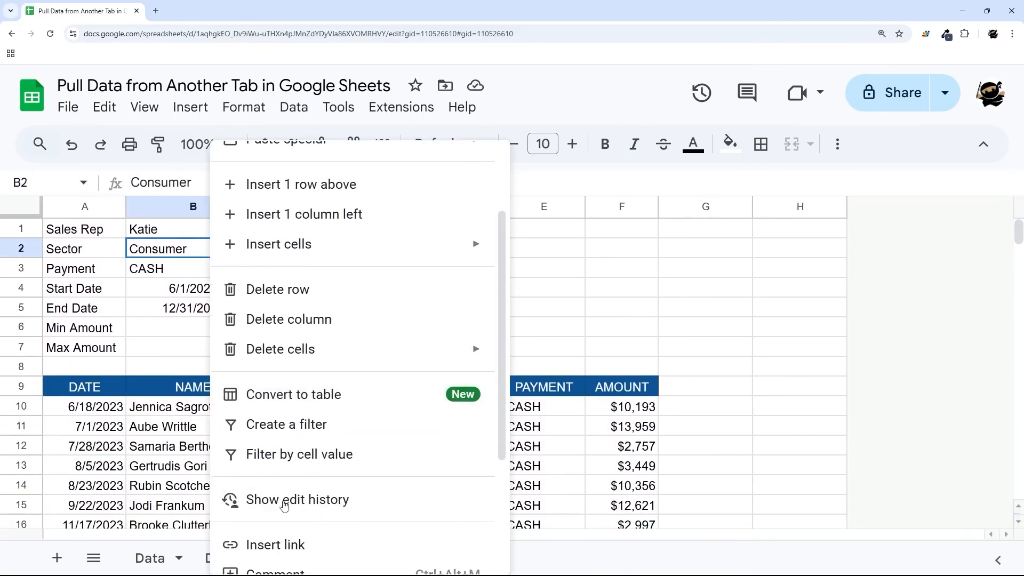
click(273, 472)
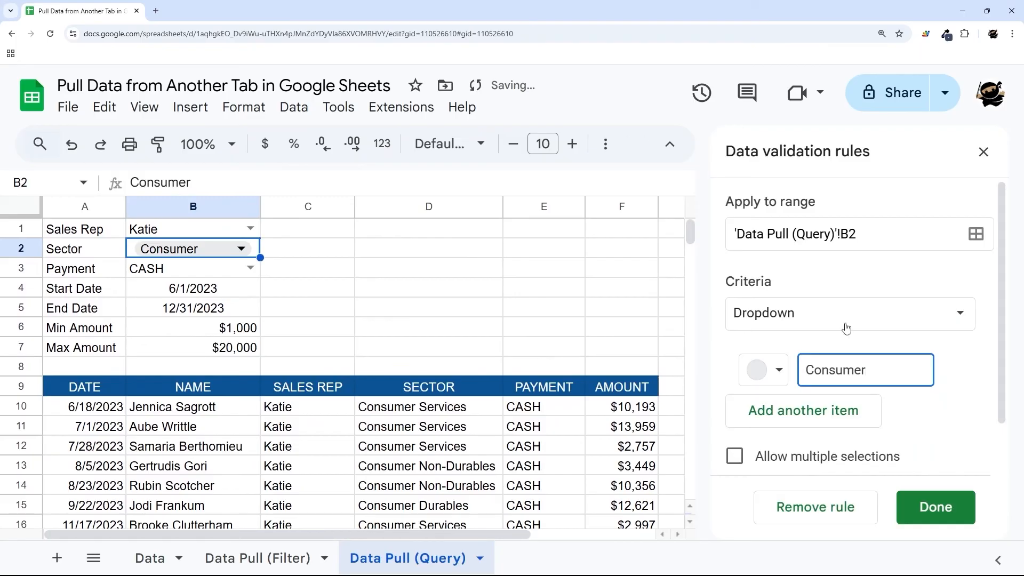
click(818, 323)
click(825, 342)
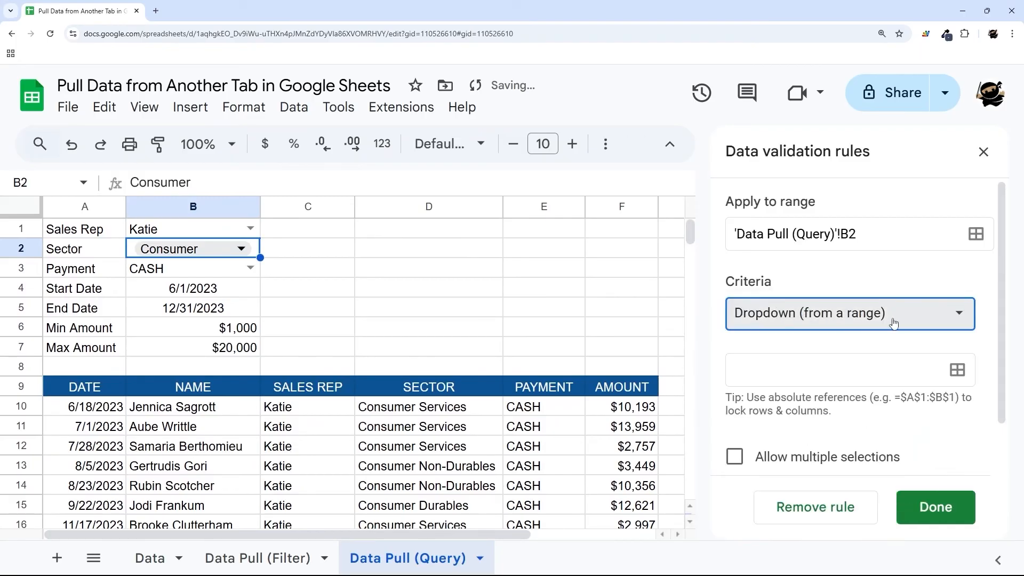
click(958, 369)
click(151, 558)
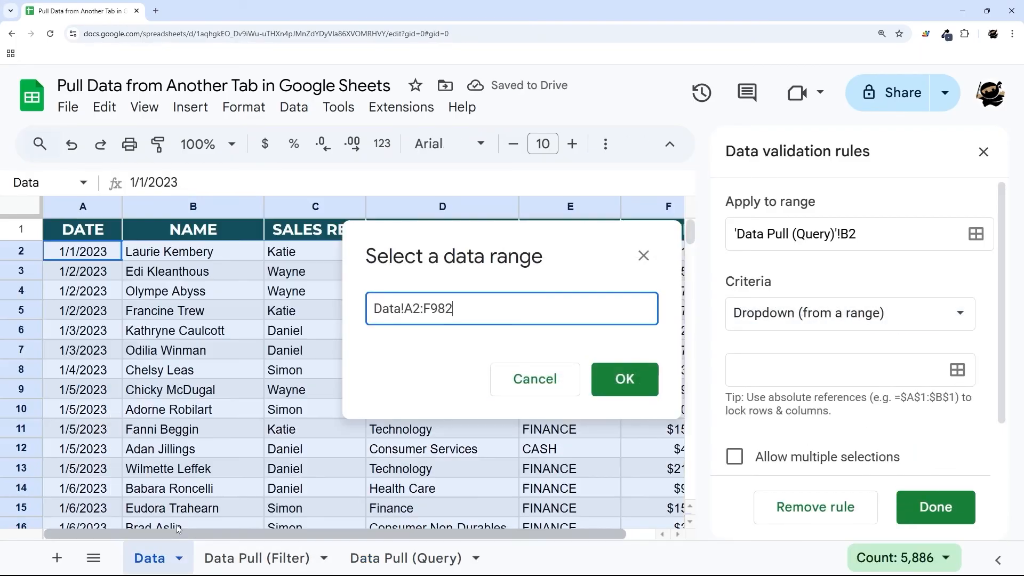
drag(515, 242, 300, 294)
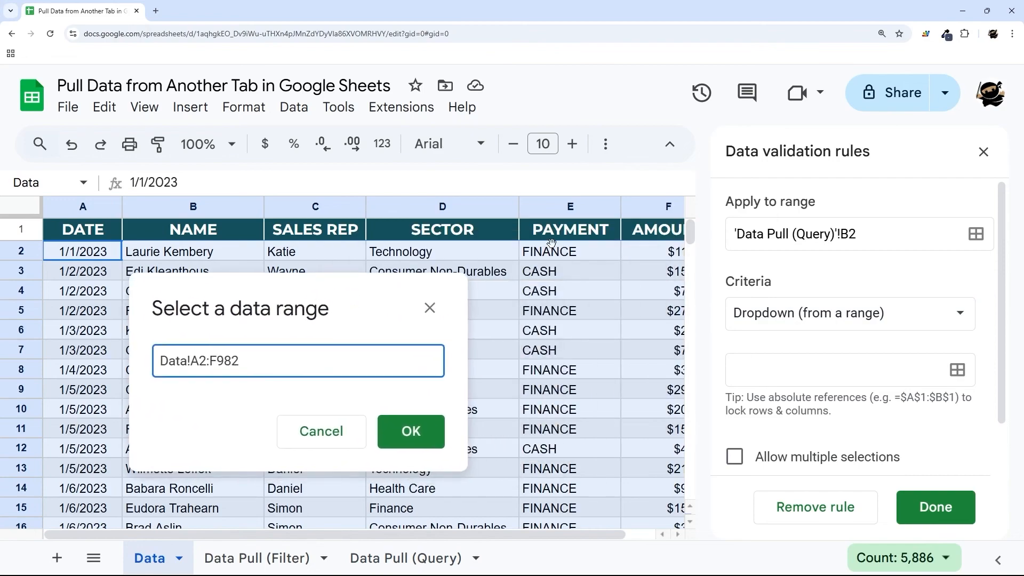
click(483, 258)
text(:D)
key(Return)
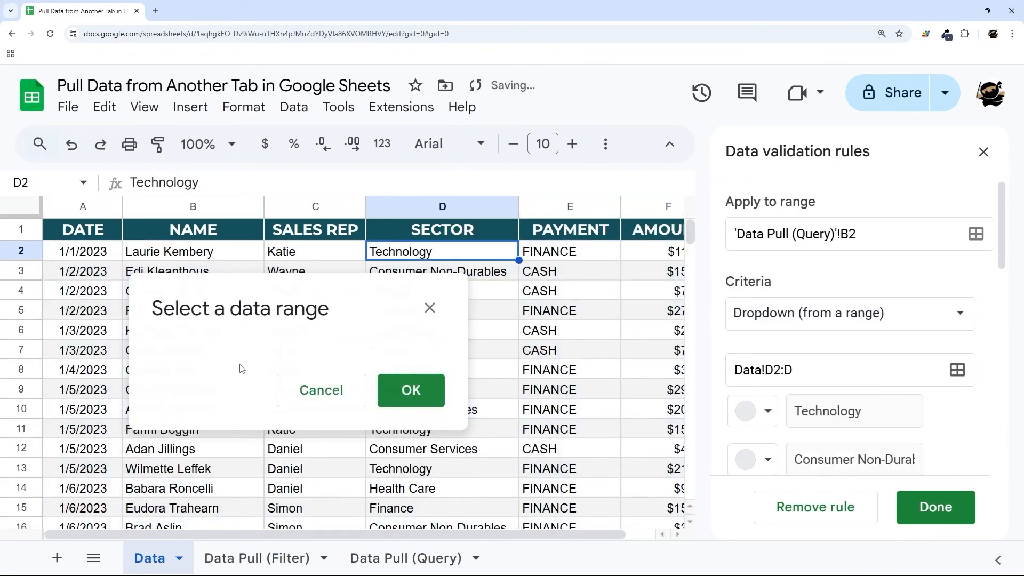
- Set the dropdown's display style to Arrow and return to the Data Pull (Query) sheet
scroll(834, 301, down, 10)
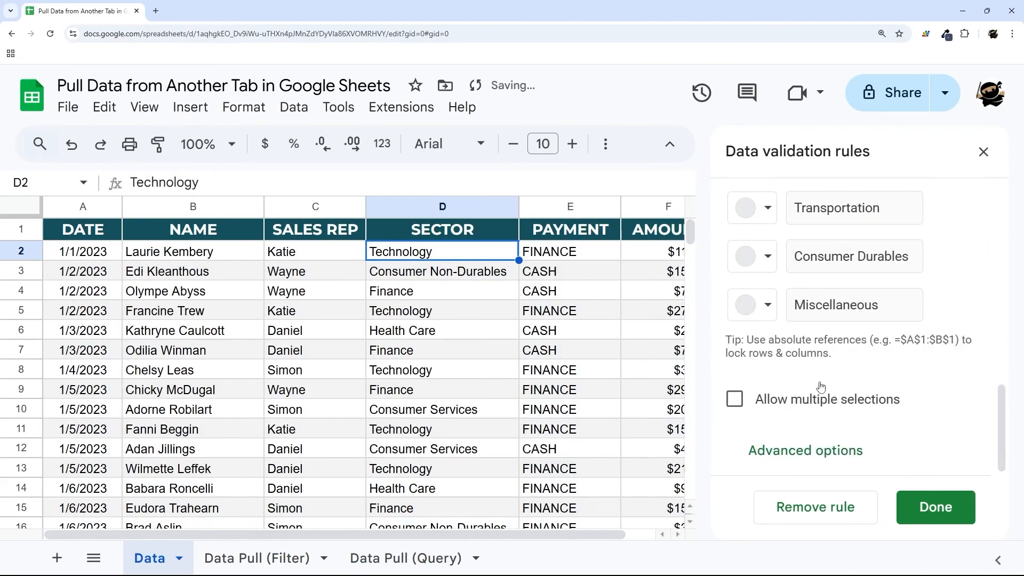
click(815, 453)
click(737, 416)
click(907, 506)
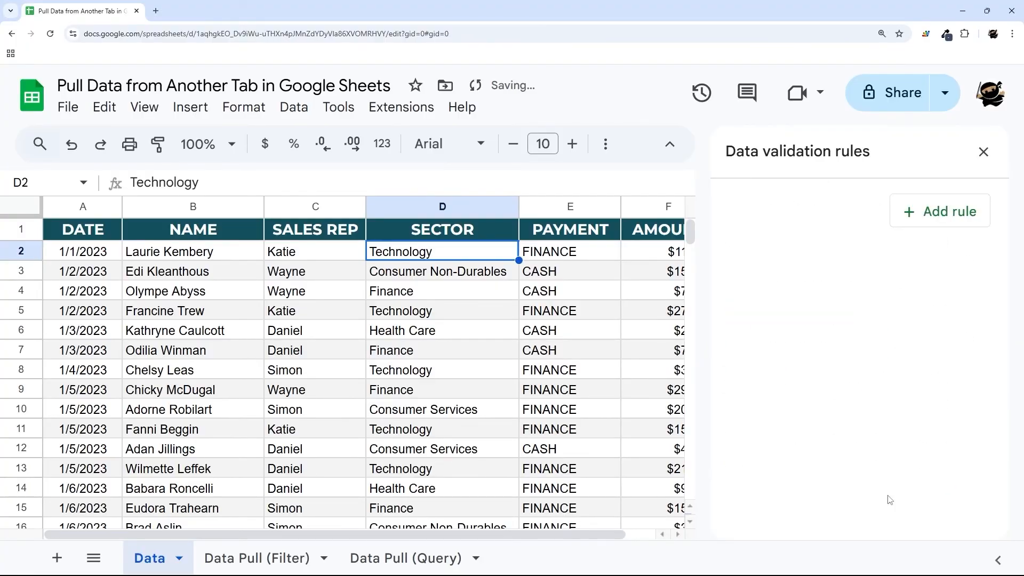
click(450, 559)
- Re-enter the Sector in B2, accepting the Consumer Non-Durables suggestion
mouse_move(207, 256)
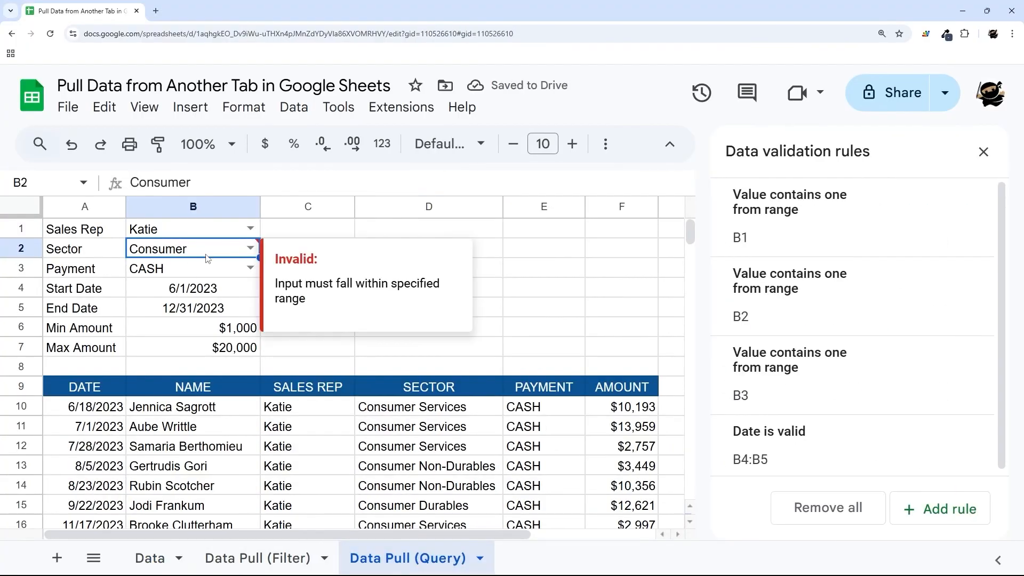
key(Delete)
text(Consume)
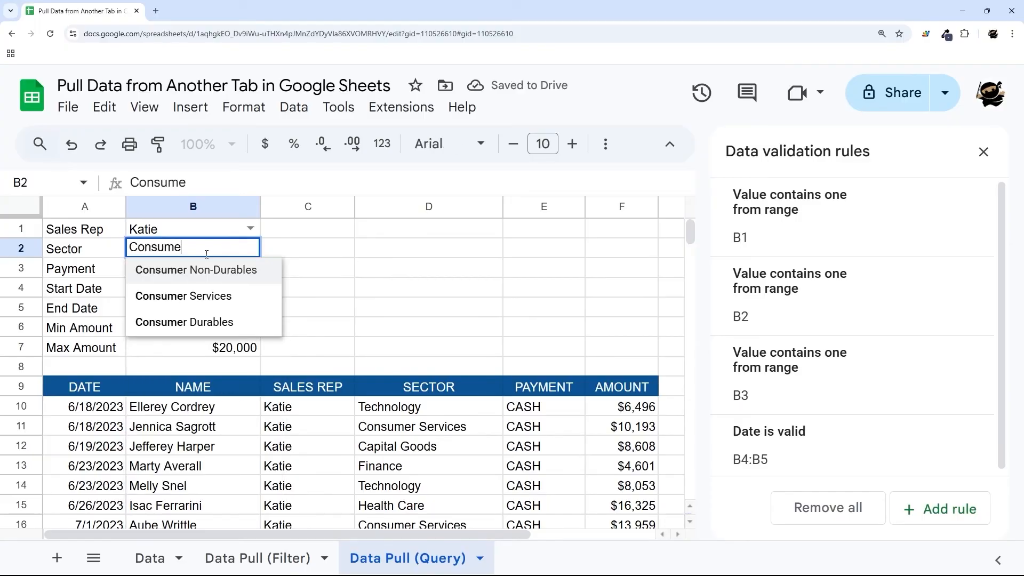
key(Return)
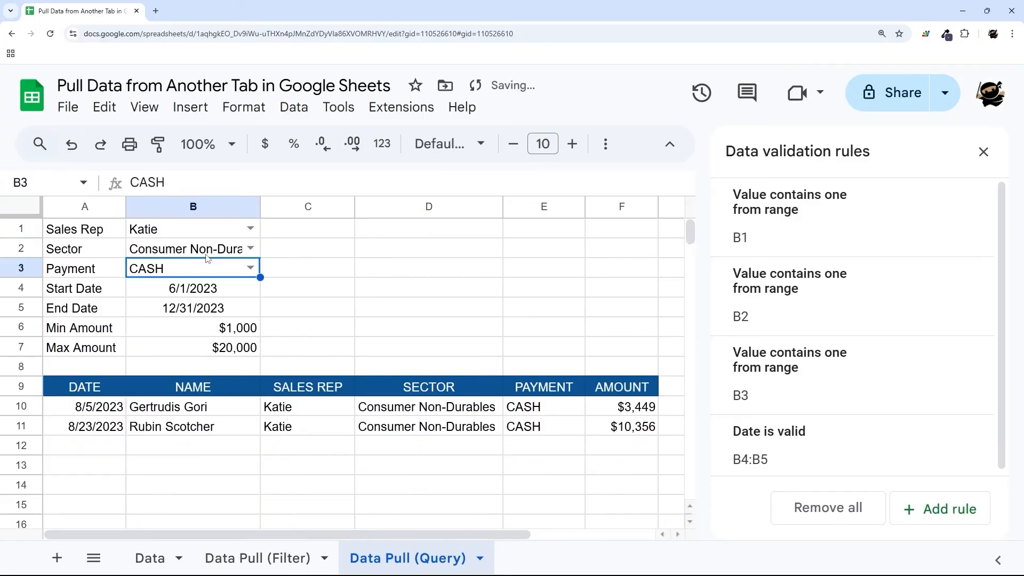
- Change B2's validation rule to show a warning on invalid data
click(208, 254)
click(251, 247)
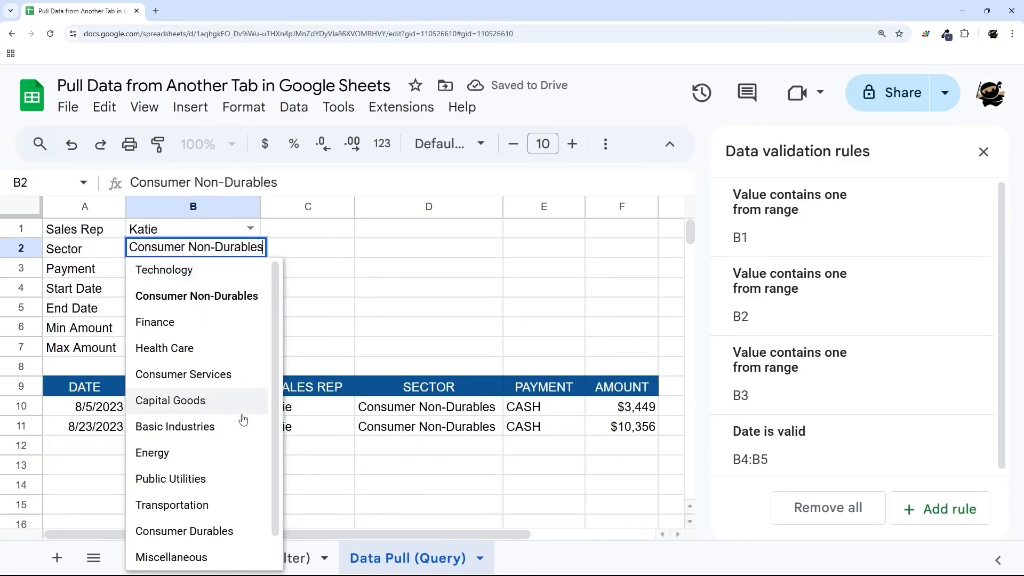
scroll(240, 382, down, 1)
click(247, 557)
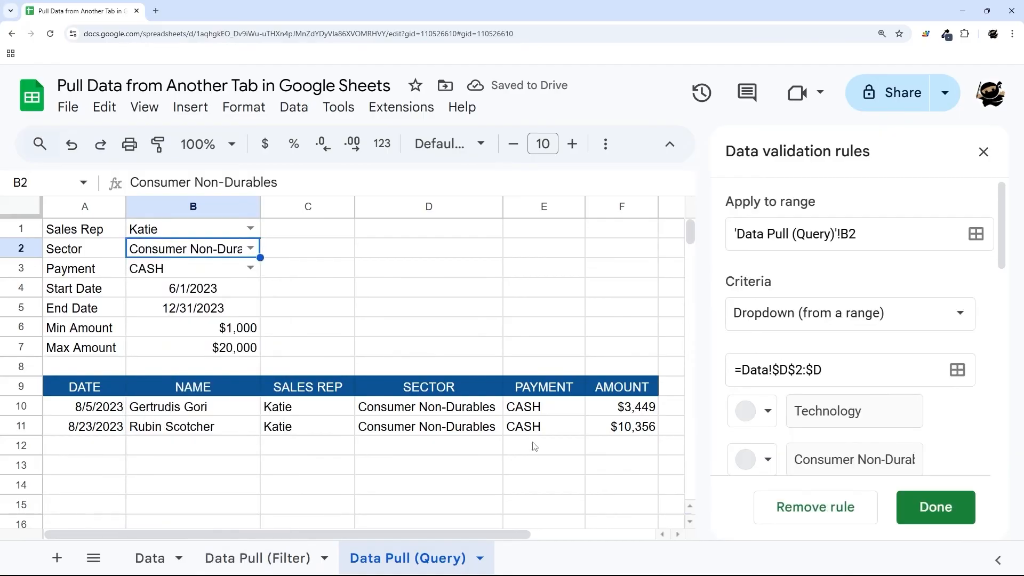
scroll(811, 394, down, 10)
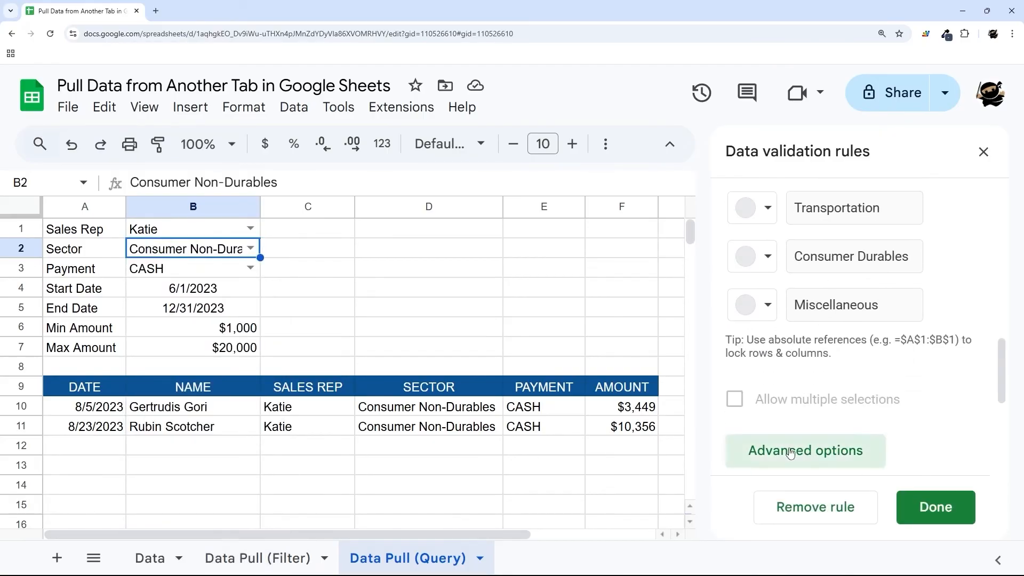
click(790, 451)
click(738, 297)
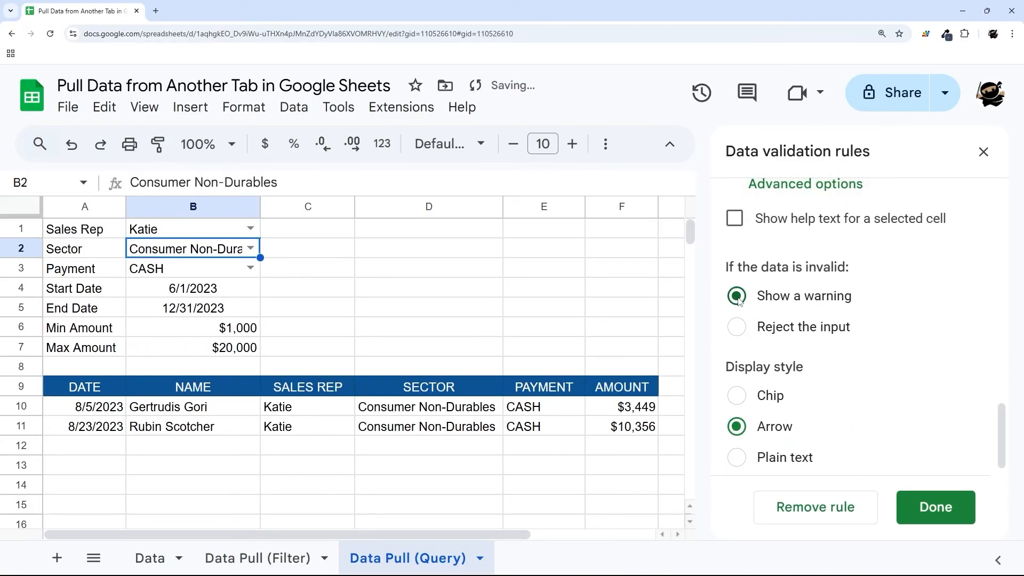
click(936, 508)
click(983, 152)
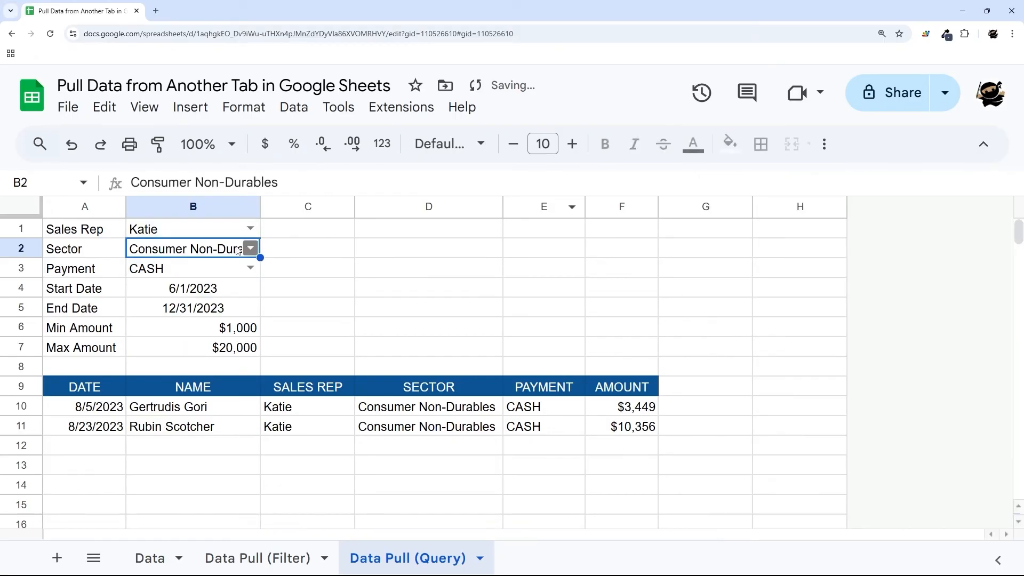
- Enter Consumer in B2 and check its warning and the query results
key(Delete)
text(Consumer)
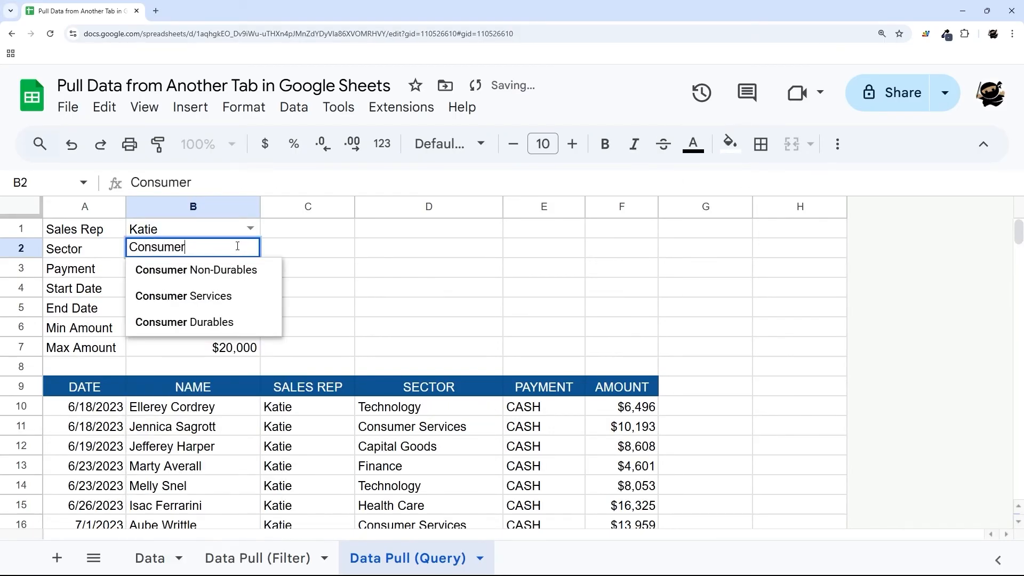
key(Return)
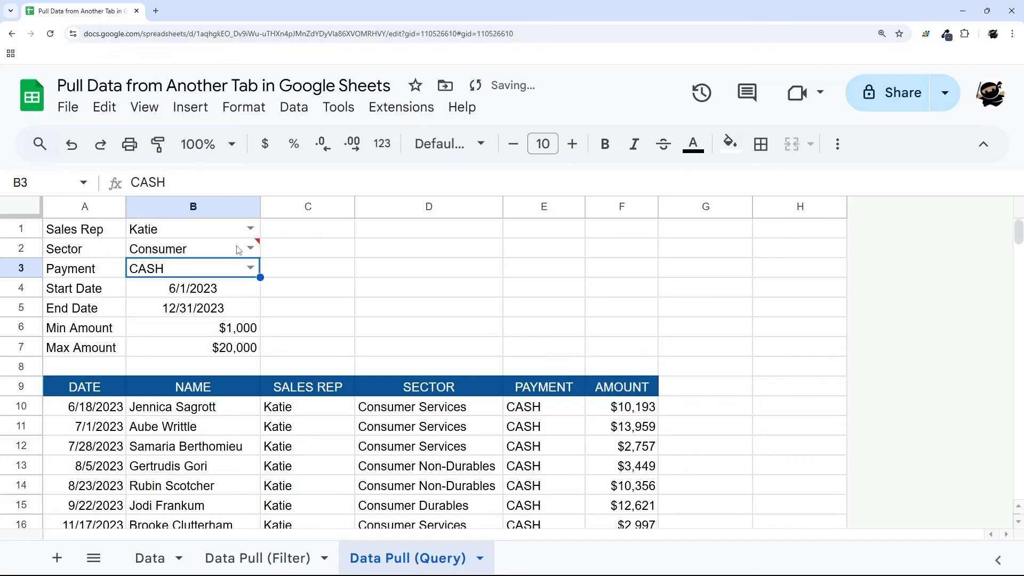
click(239, 250)
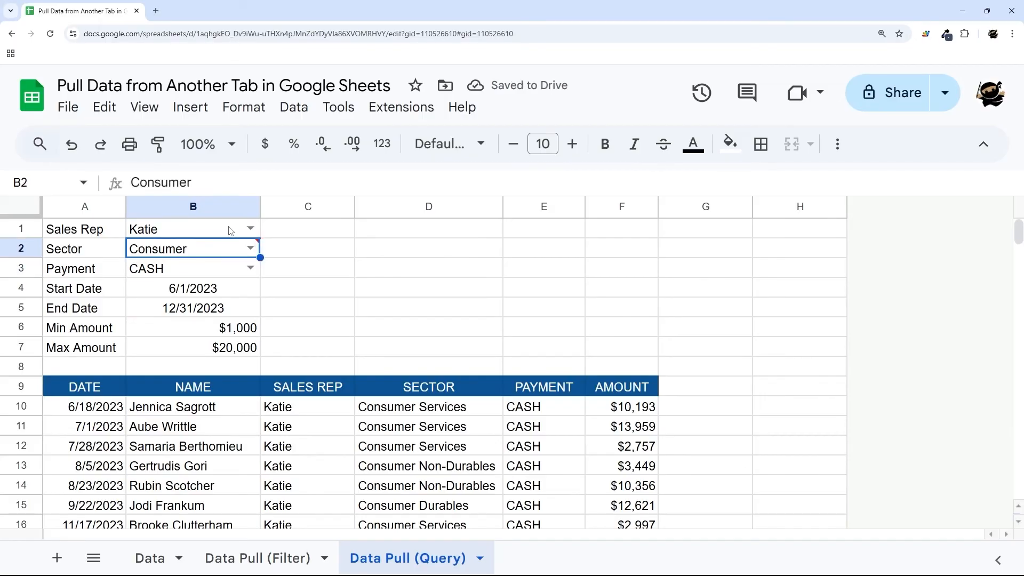
mouse_move(251, 246)
click(21, 248)
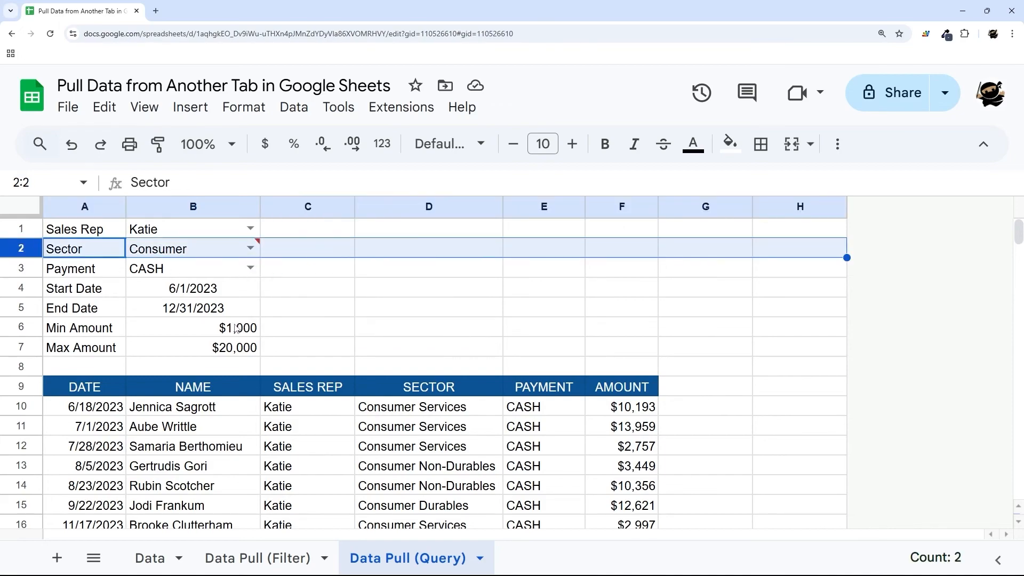
click(95, 413)
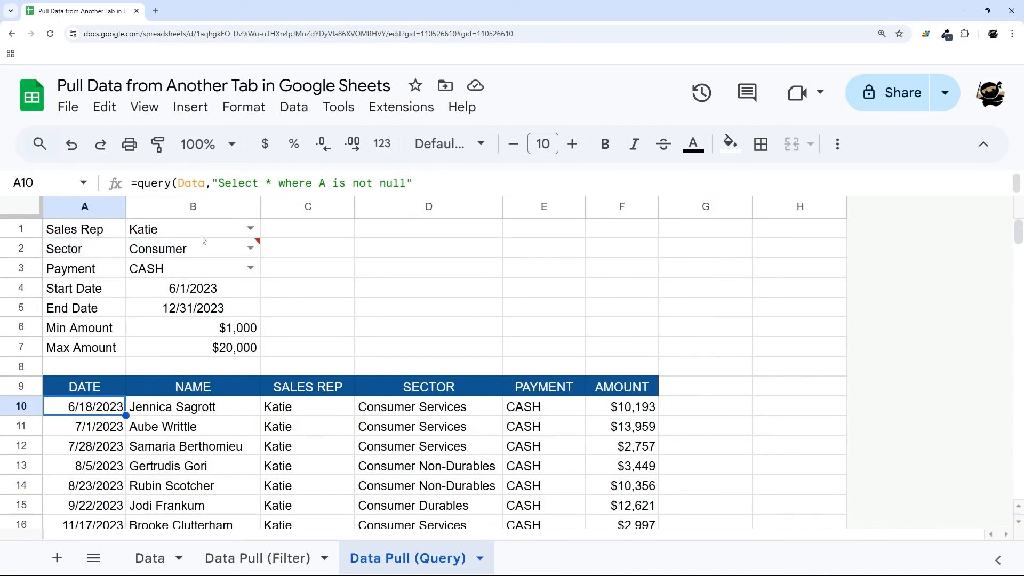
- Label cell D2 'search Sector', moving on to E2
drag(194, 197, 159, 304)
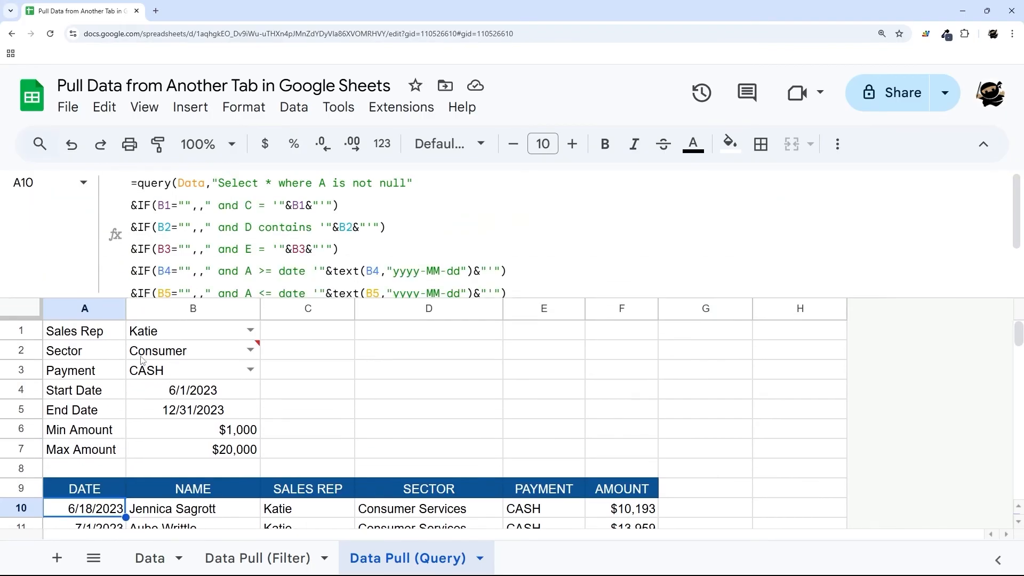
click(430, 356)
text(search Sectio)
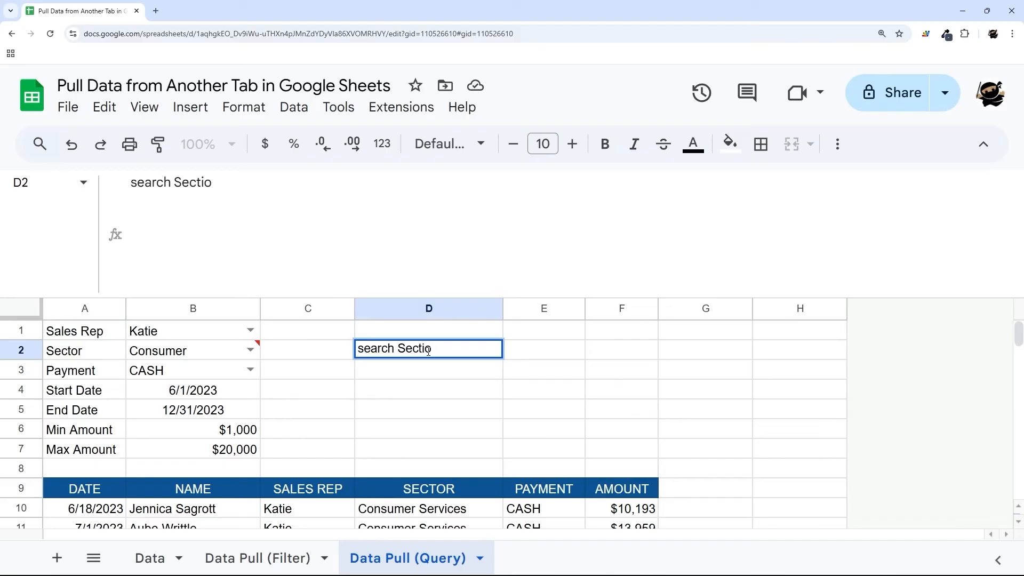
key(BackSpace)
key(BackSpace)
text(or)
key(Tab)
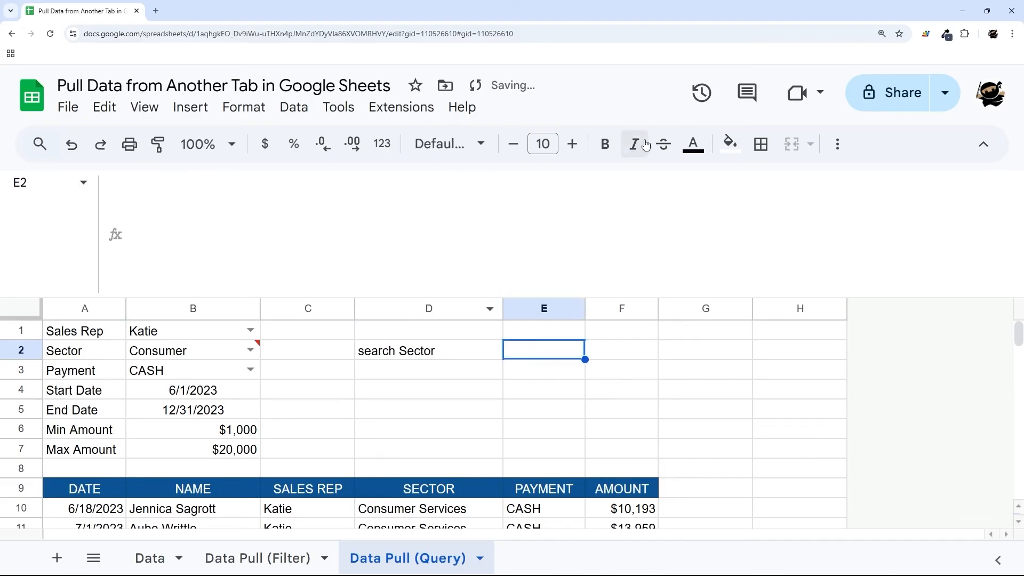
click(731, 144)
- Shade E2 and B1:B7 light yellow and merge E2:F2
click(796, 250)
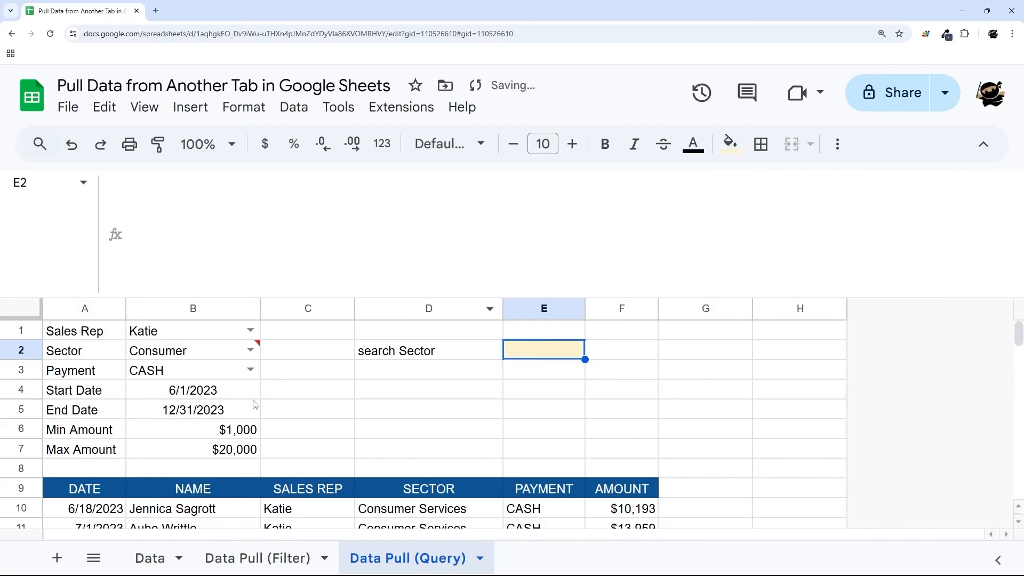
drag(203, 337, 203, 449)
click(730, 144)
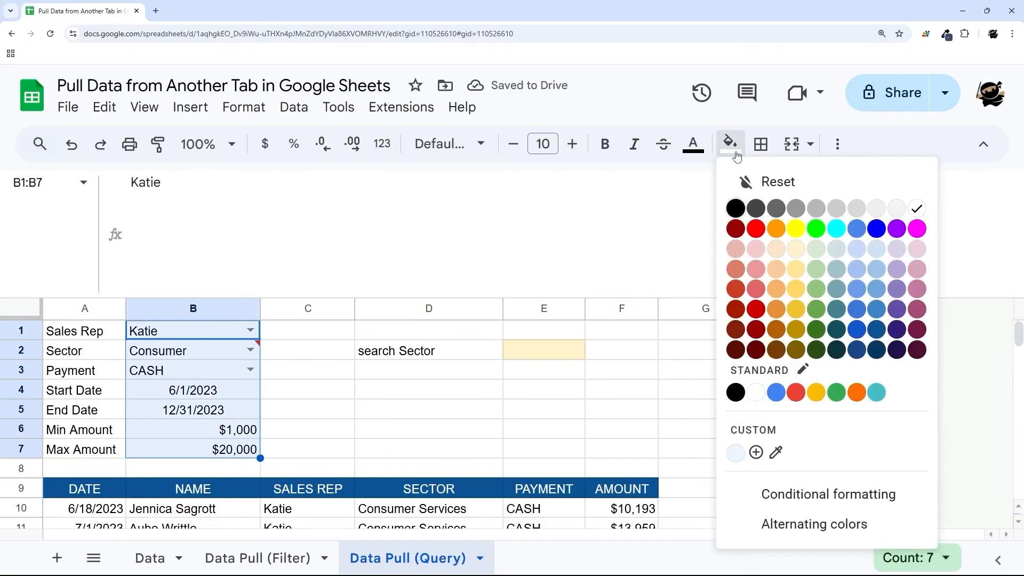
click(796, 248)
click(359, 390)
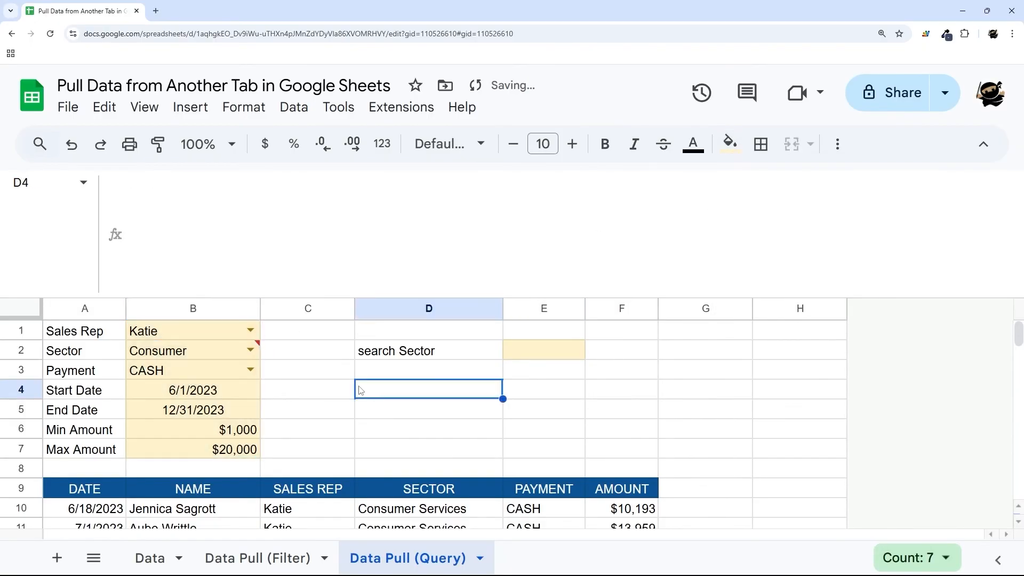
drag(533, 351, 625, 349)
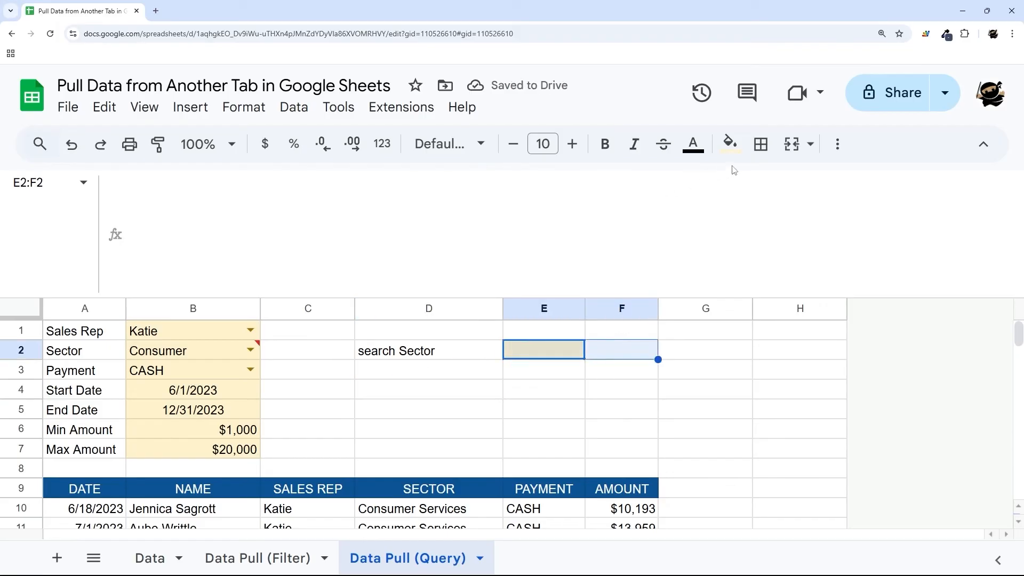
click(791, 144)
- Clear B2 and set its validation rule to reject invalid input
click(224, 356)
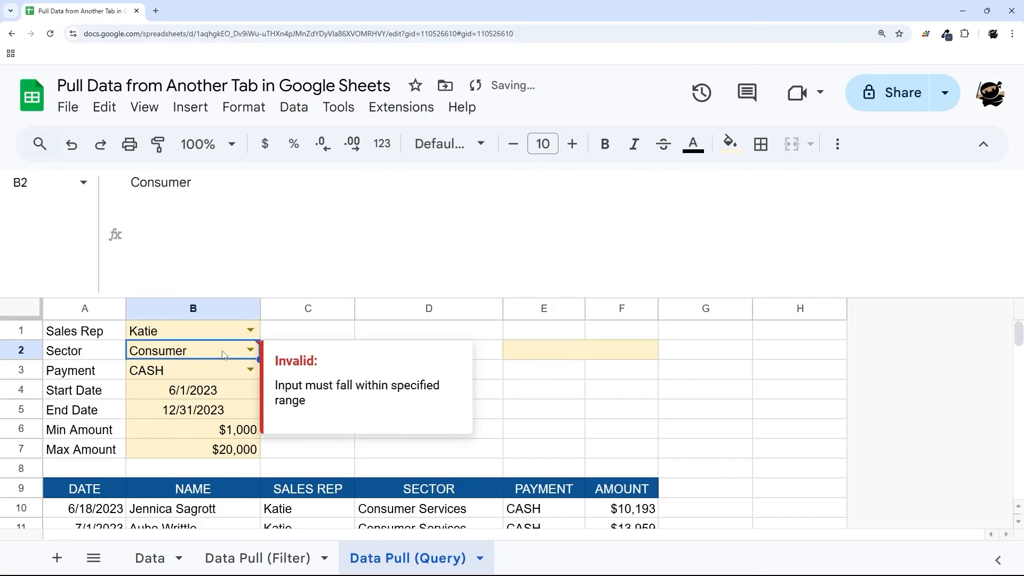
key(Delete)
click(250, 350)
scroll(216, 495, down, 3)
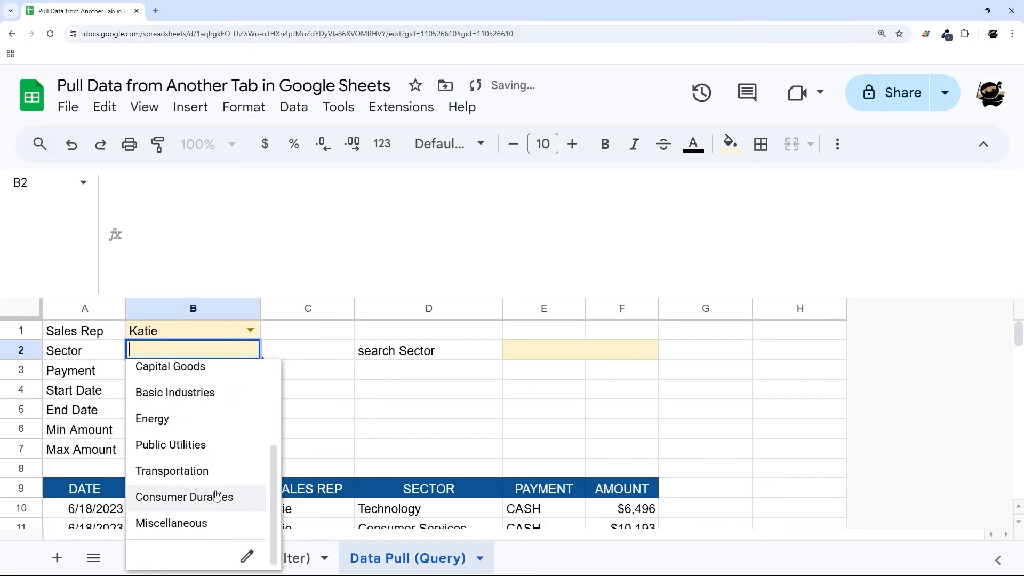
click(247, 557)
scroll(826, 417, down, 10)
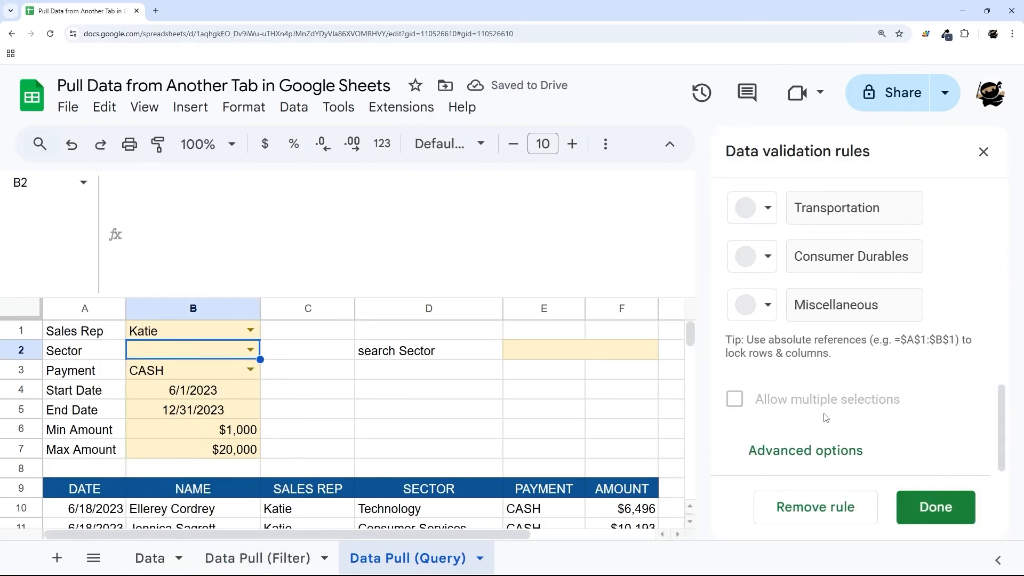
click(805, 451)
click(785, 316)
click(918, 507)
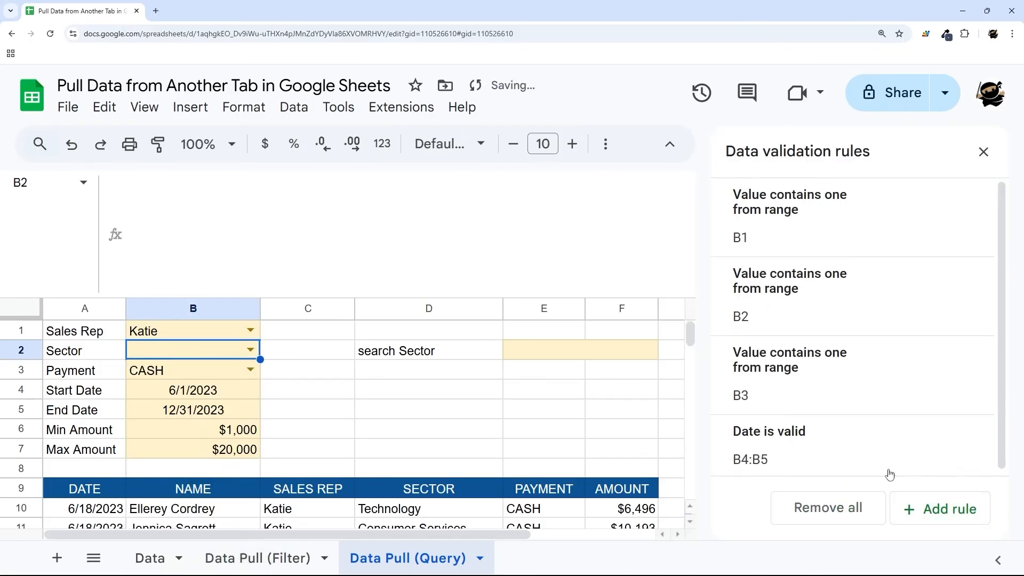
click(447, 388)
click(984, 152)
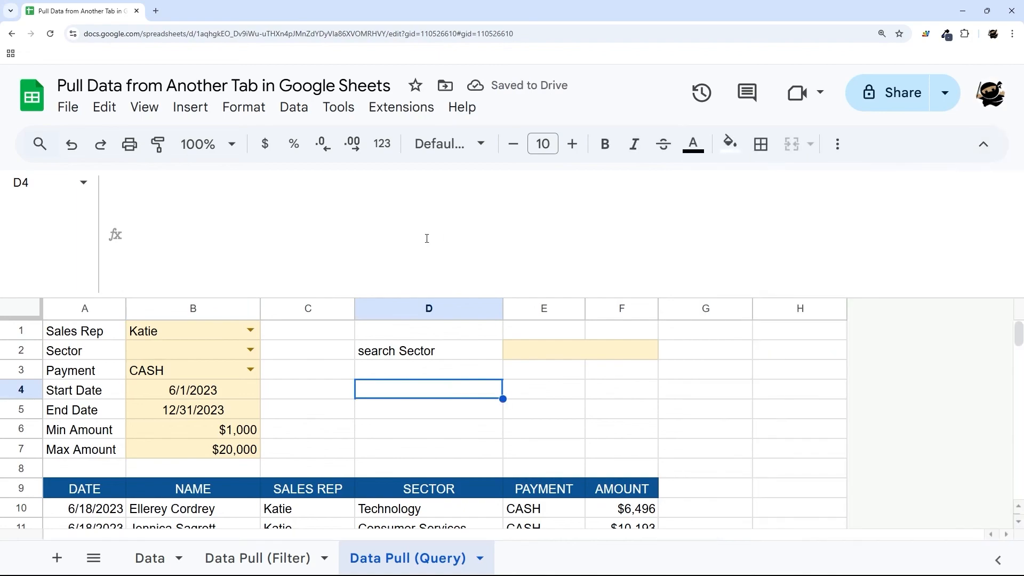
drag(261, 296, 183, 281)
- Restore '=' in the B2 Sector condition and duplicate that IF line below it
click(88, 416)
drag(259, 226, 131, 228)
key(ctrl+c)
text(=)
scroll(238, 174, down, 3)
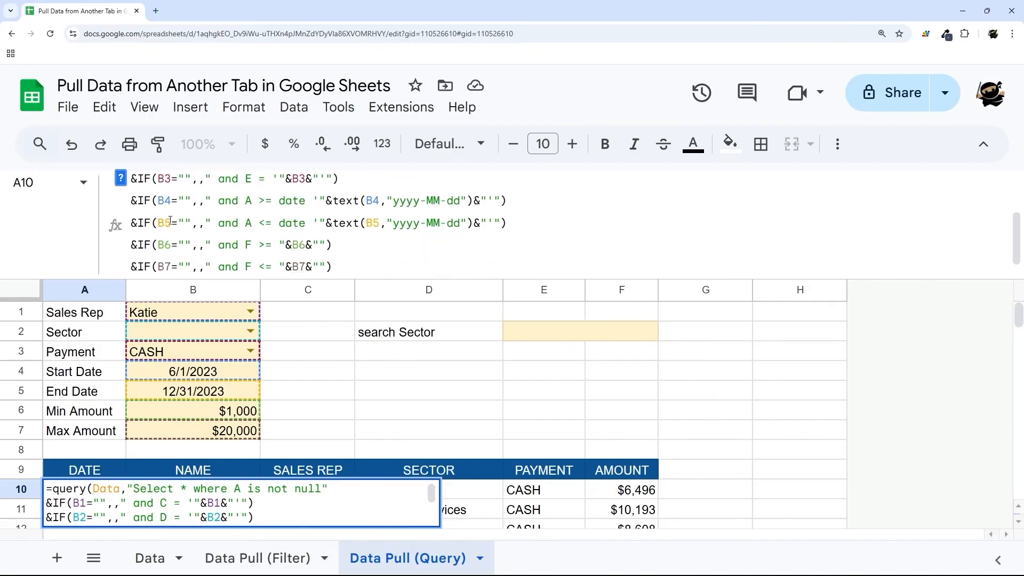
scroll(238, 175, up, 2)
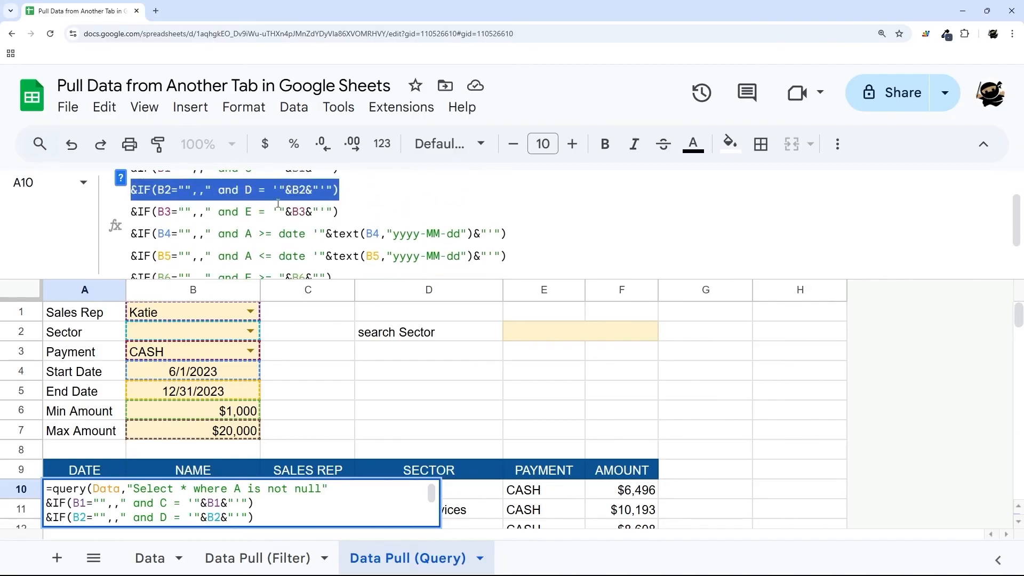
key(End)
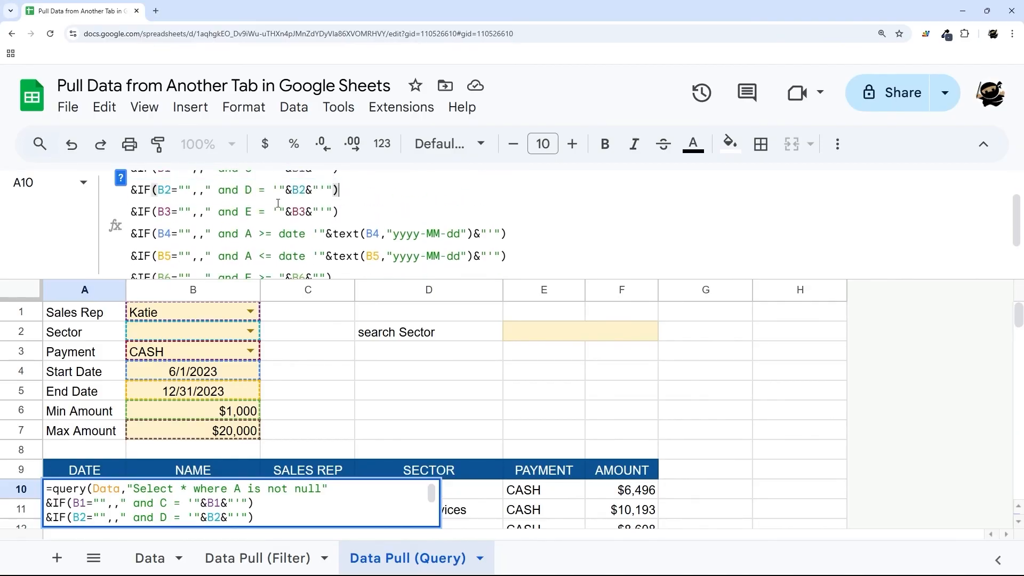
key(Return)
key(ctrl+v)
- Point the copied line at E2 with a 'contains' match and commit the formula
double_click(169, 212)
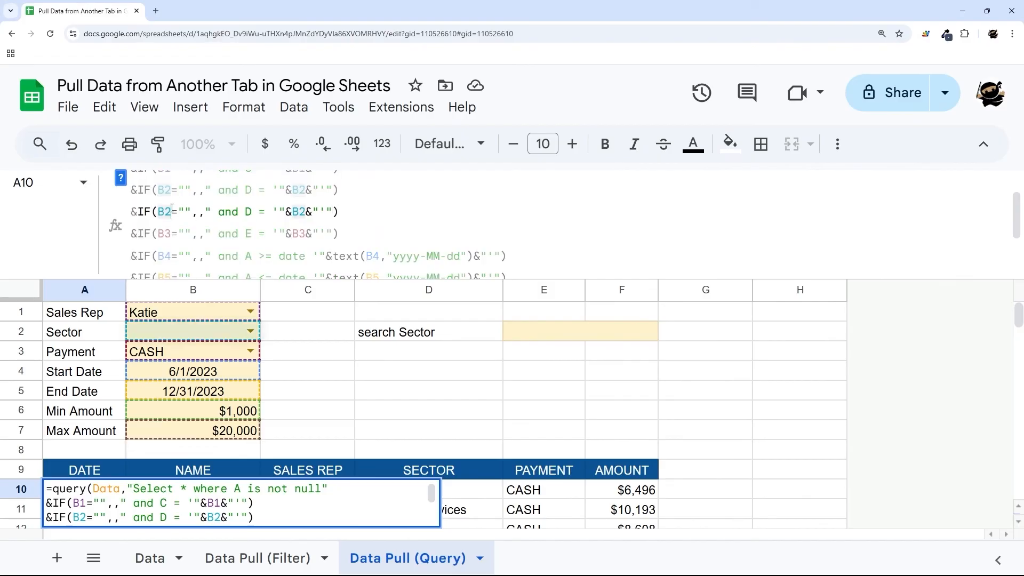
text(B3)
key(BackSpace)
key(BackSpace)
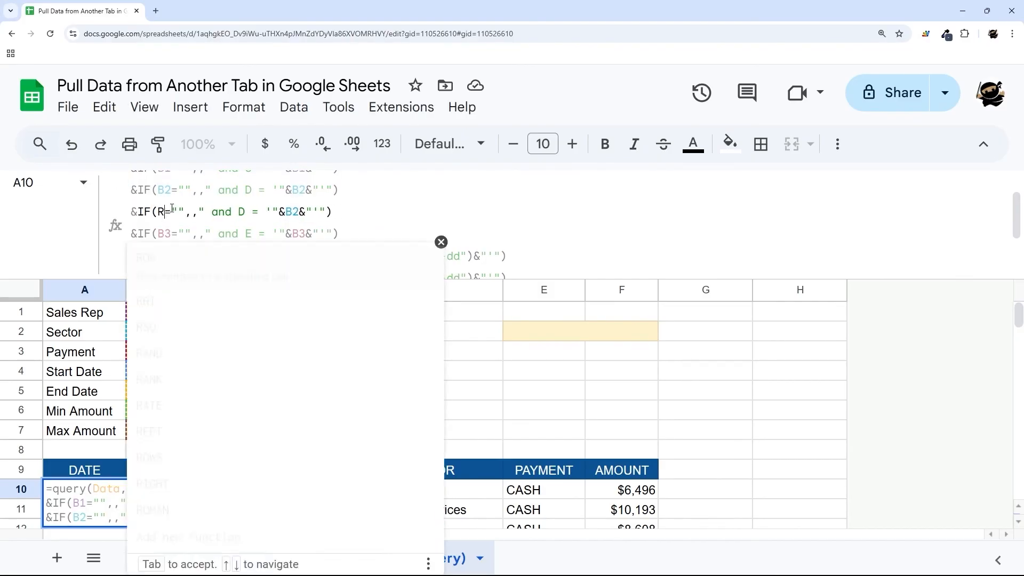
text(E2)
key(Right)
key(Right)
key(Right)
key(Right)
key(Right)
key(Right)
key(Right)
key(Right)
key(Right)
key(Right)
key(Right)
key(Right)
key(Right)
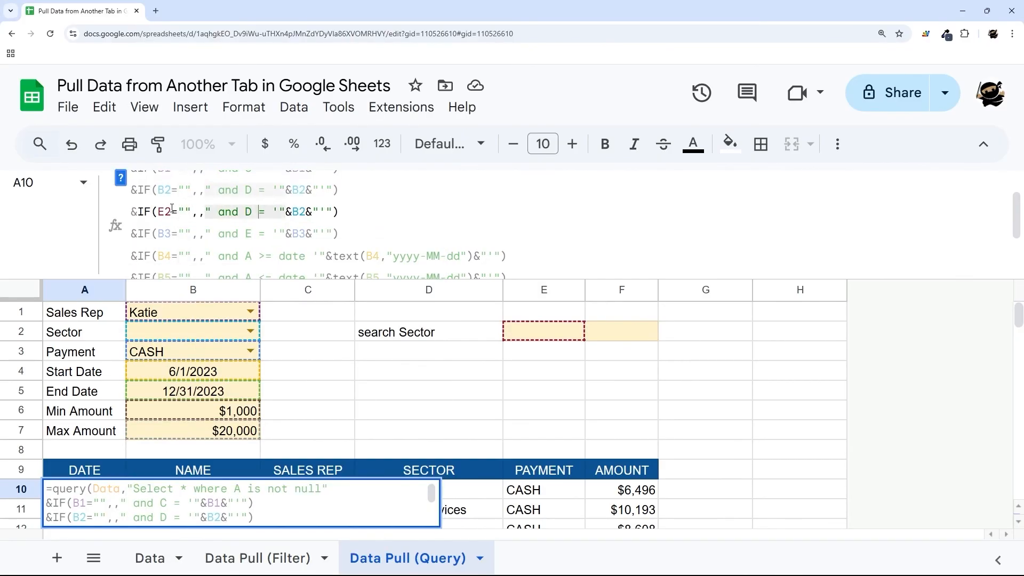
key(Right)
key(Right)
key(Right)
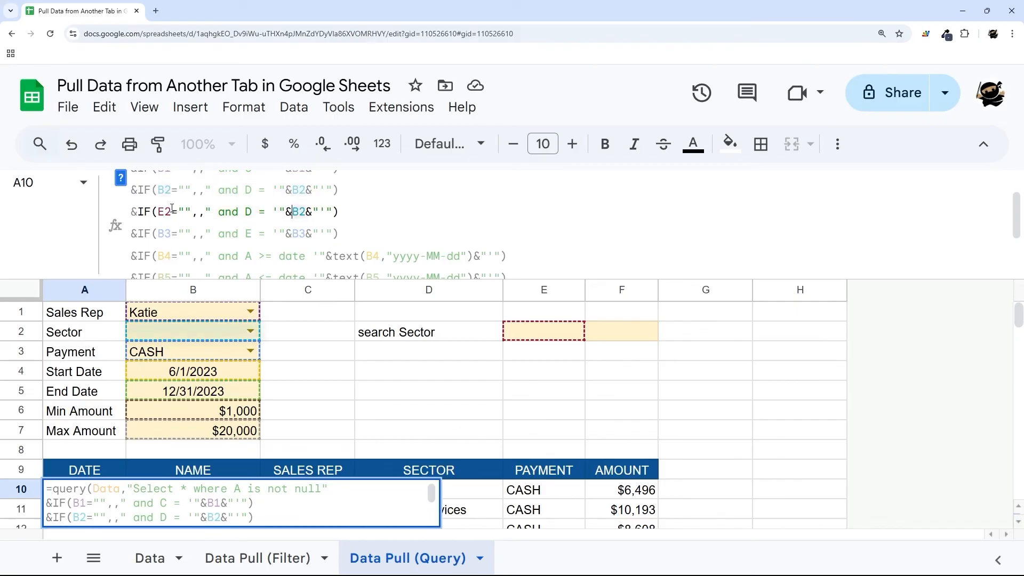
key(BackSpace)
key(BackSpace)
text(E2)
key(Left)
key(Left)
key(Left)
key(Left)
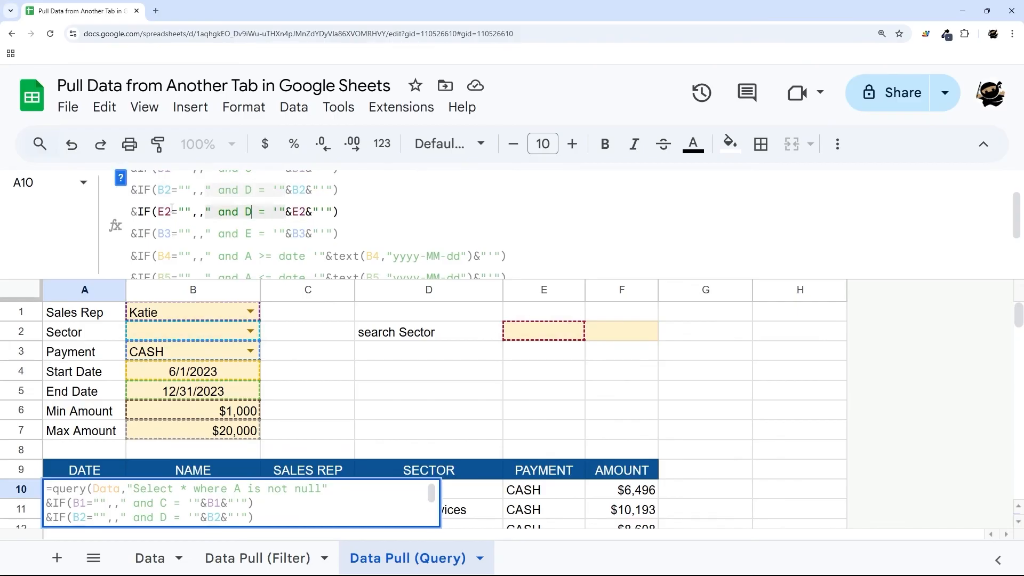
text(cont)
key(Delete)
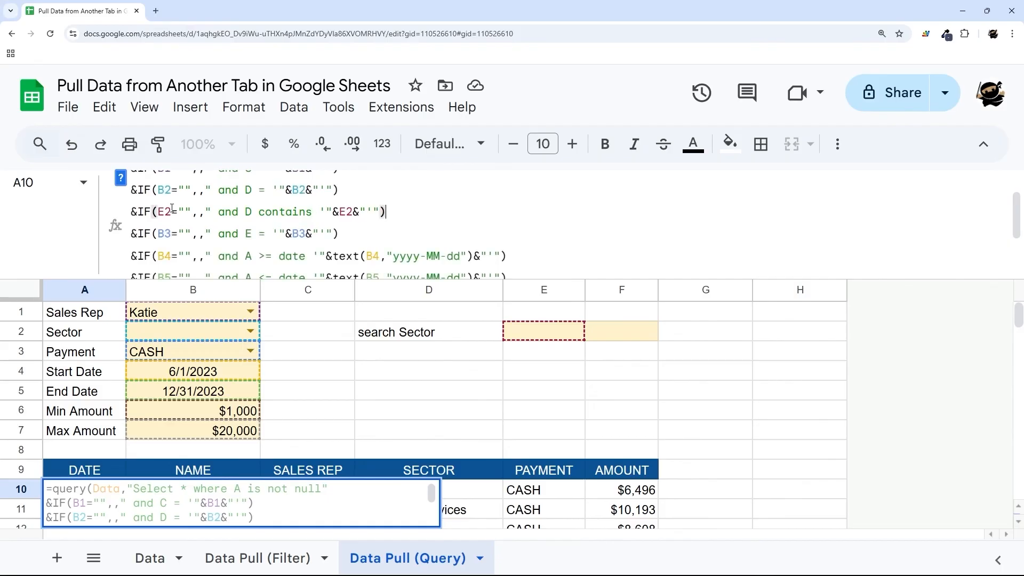
key(Return)
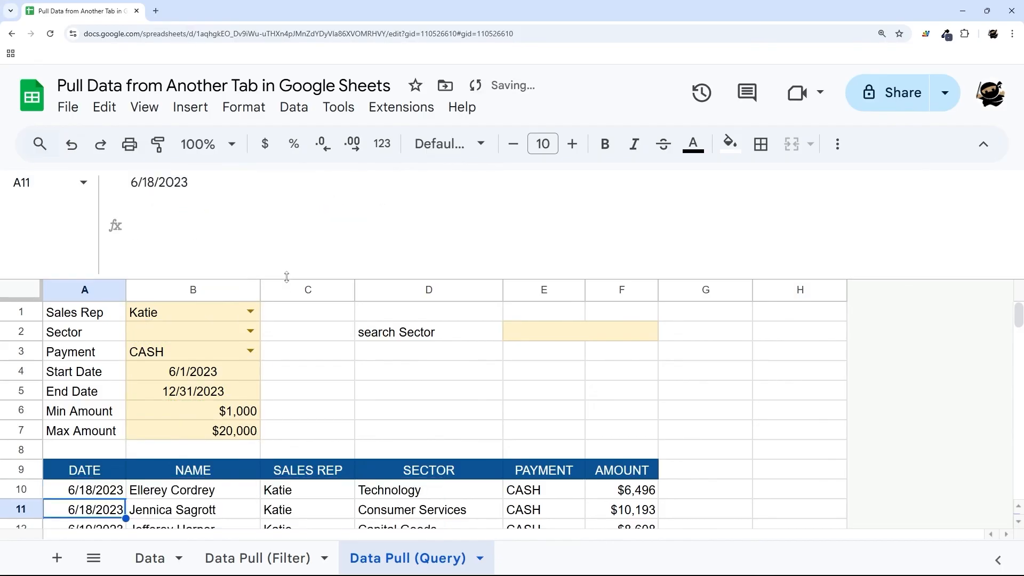
- Try Technology, then Consumer Services in B2, then clear the Sector
drag(286, 279, 253, 159)
click(250, 248)
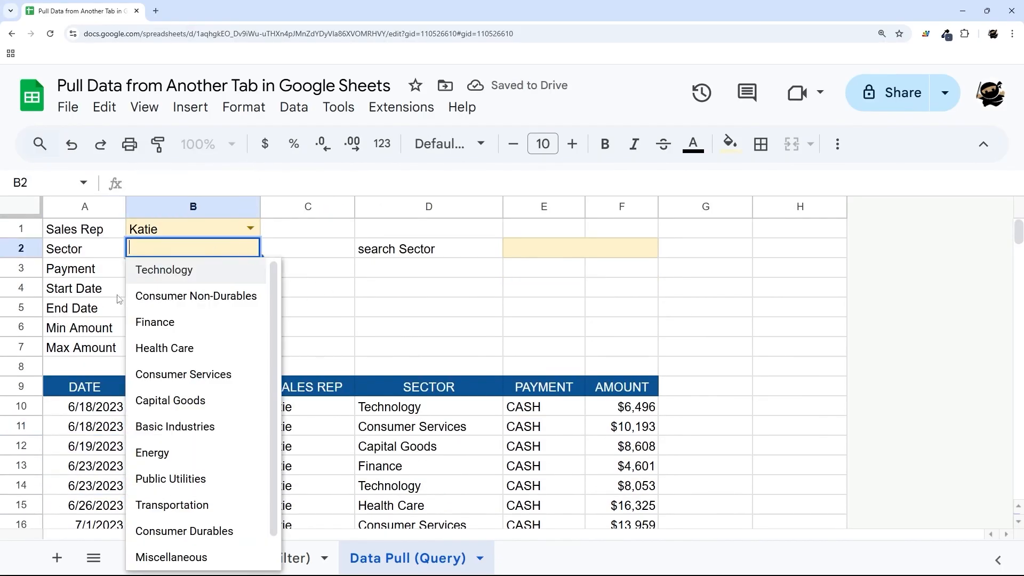
click(162, 270)
click(250, 249)
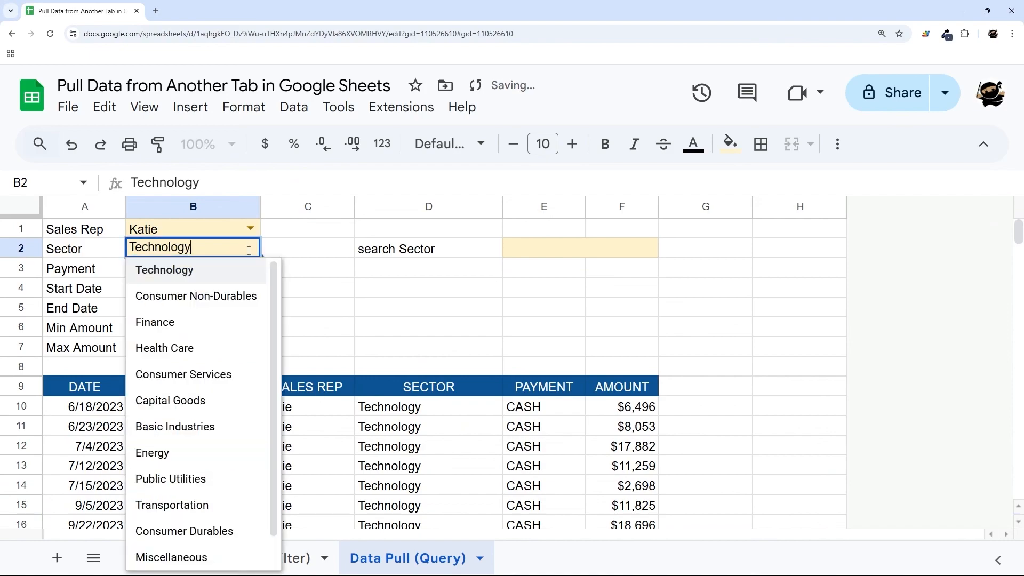
click(186, 375)
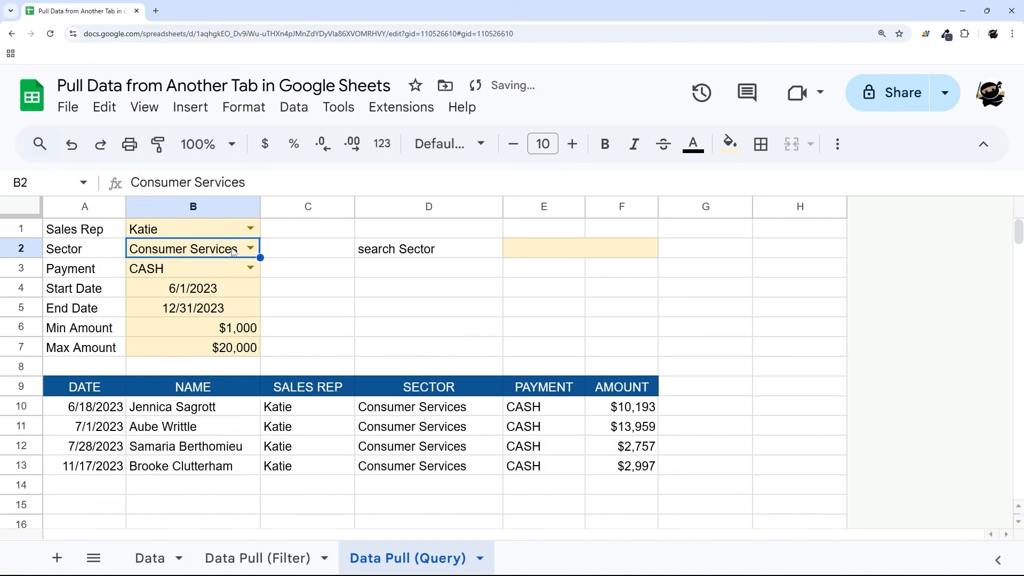
key(Delete)
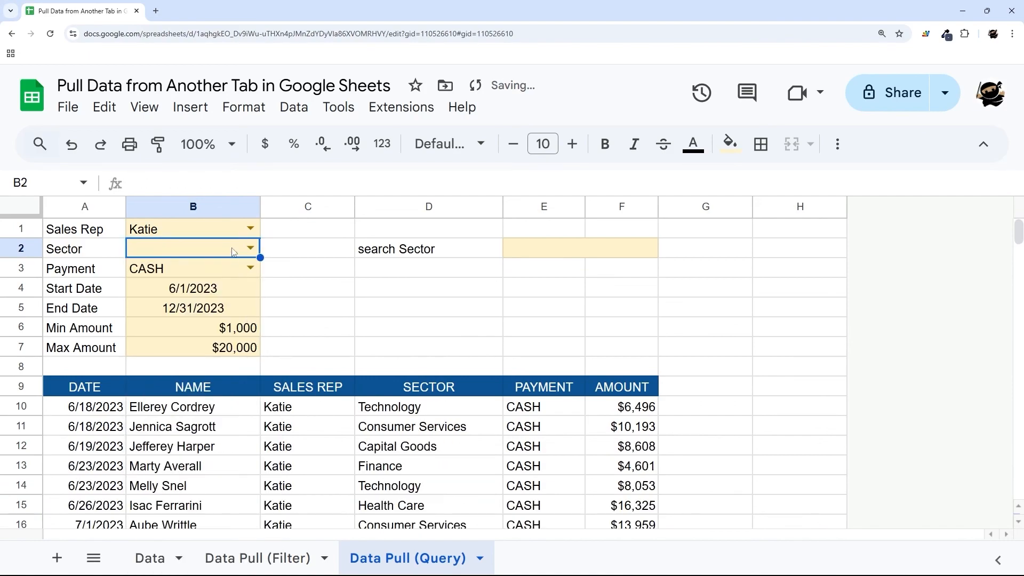
- Enter Consumer in search Sector cell E2 and review the returned Consumer rows
click(568, 256)
text(Consumer)
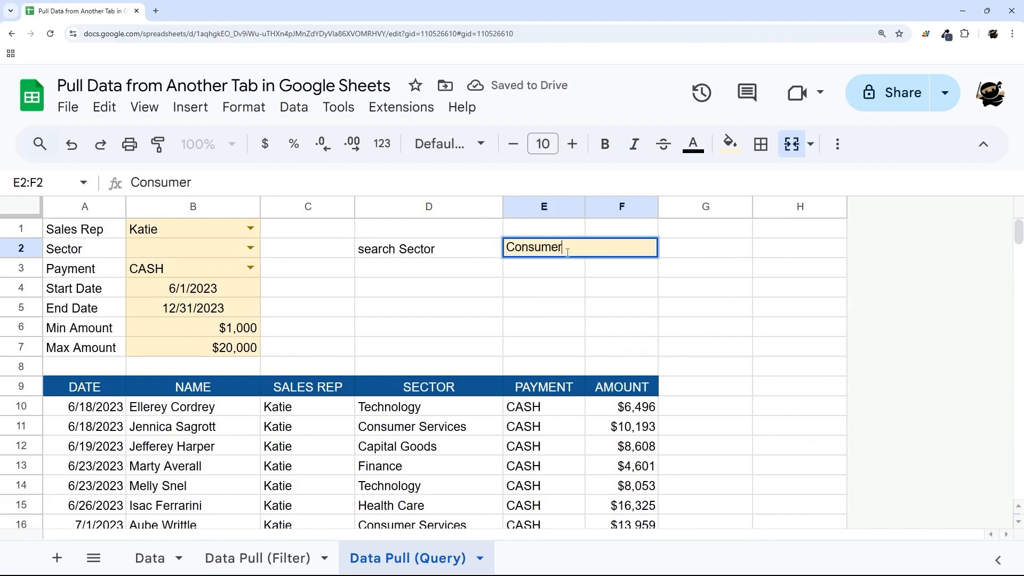
key(Return)
scroll(445, 355, down, 1)
scroll(445, 355, up, 1)
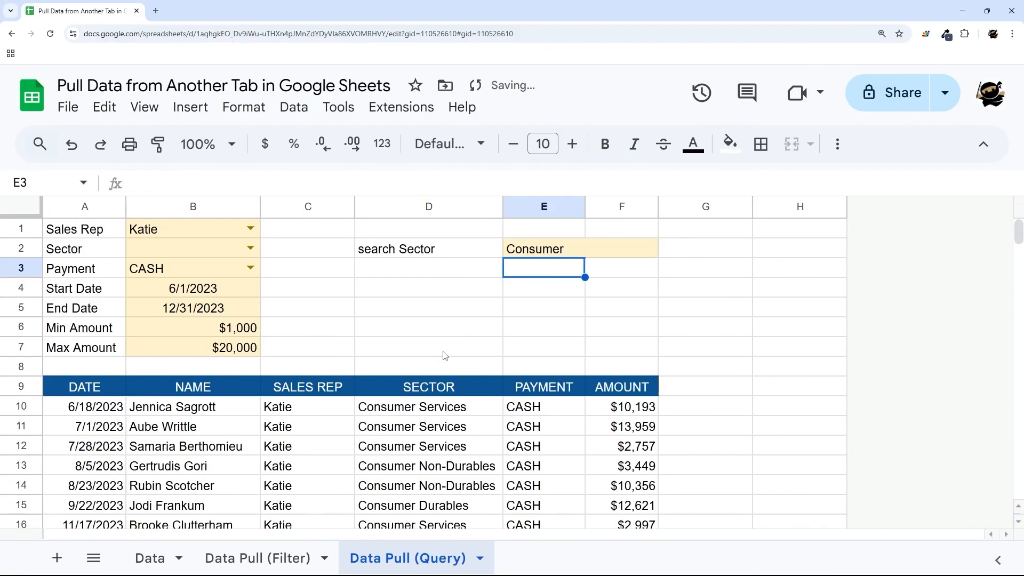
drag(417, 256, 527, 254)
drag(181, 412, 183, 502)
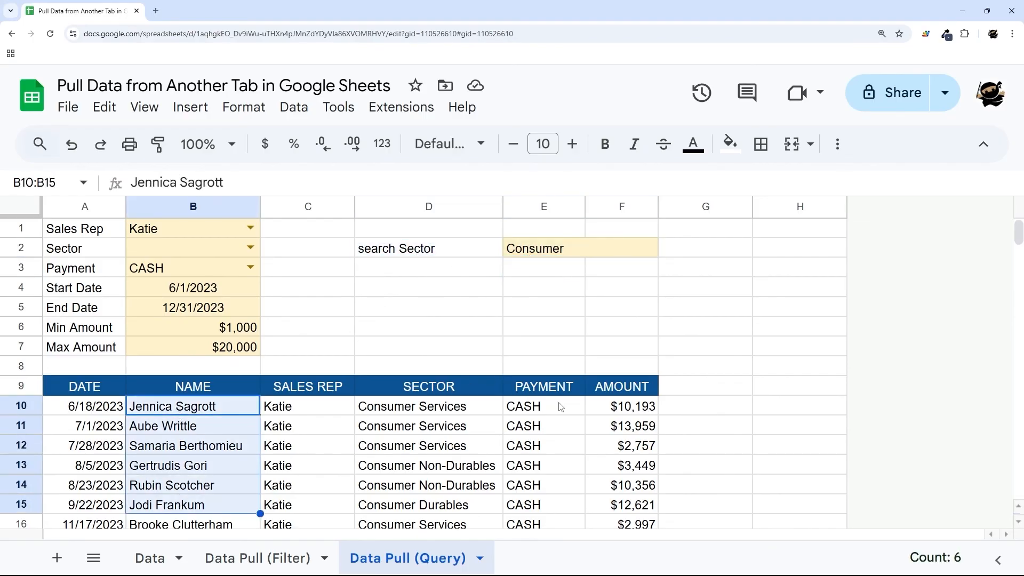
scroll(489, 365, down, 3)
scroll(468, 288, up, 3)
drag(469, 253, 547, 266)
click(101, 410)
click(134, 184)
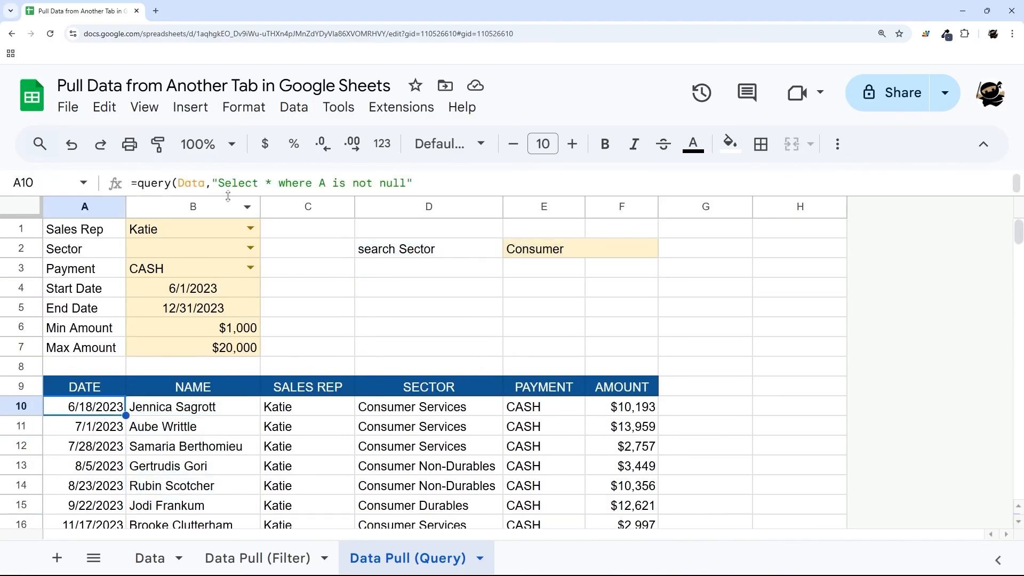
drag(133, 228, 357, 226)
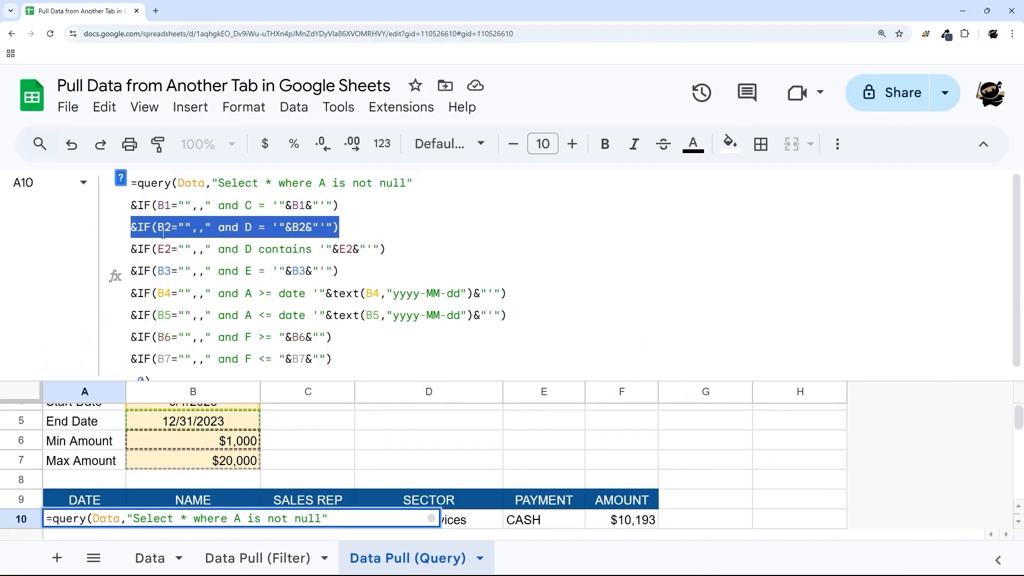
drag(159, 228, 164, 228)
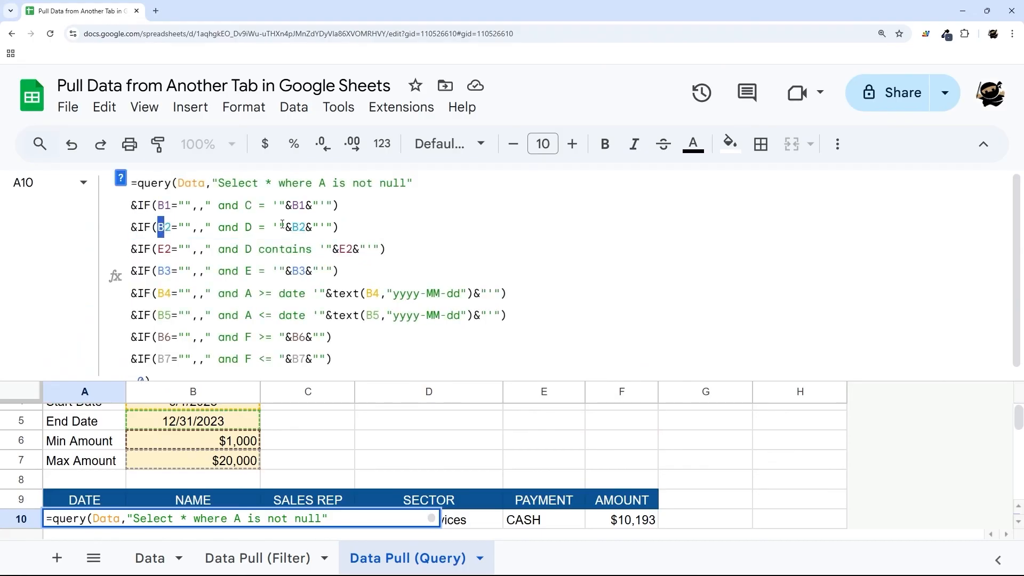
drag(295, 227, 252, 227)
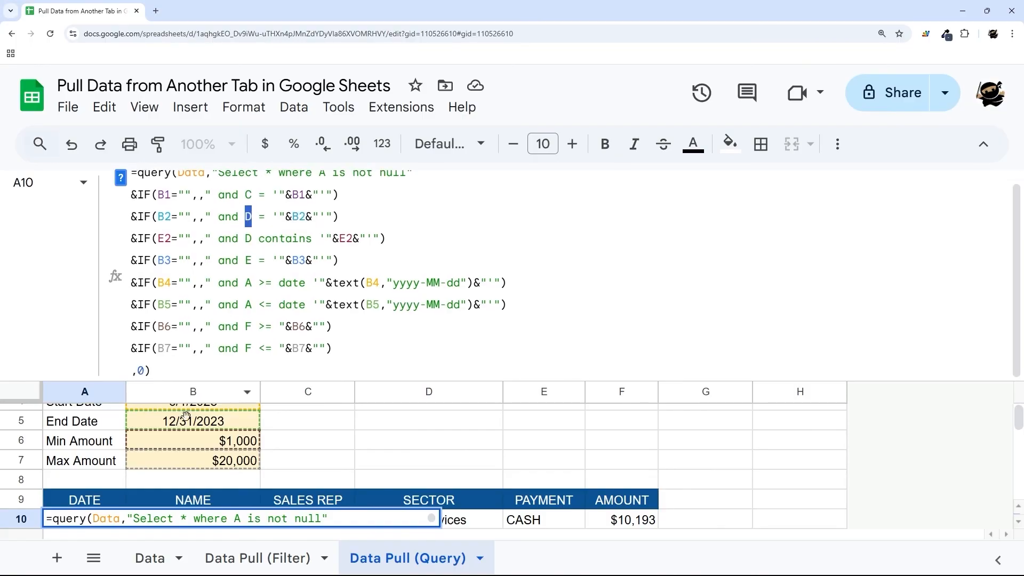
click(150, 558)
click(198, 475)
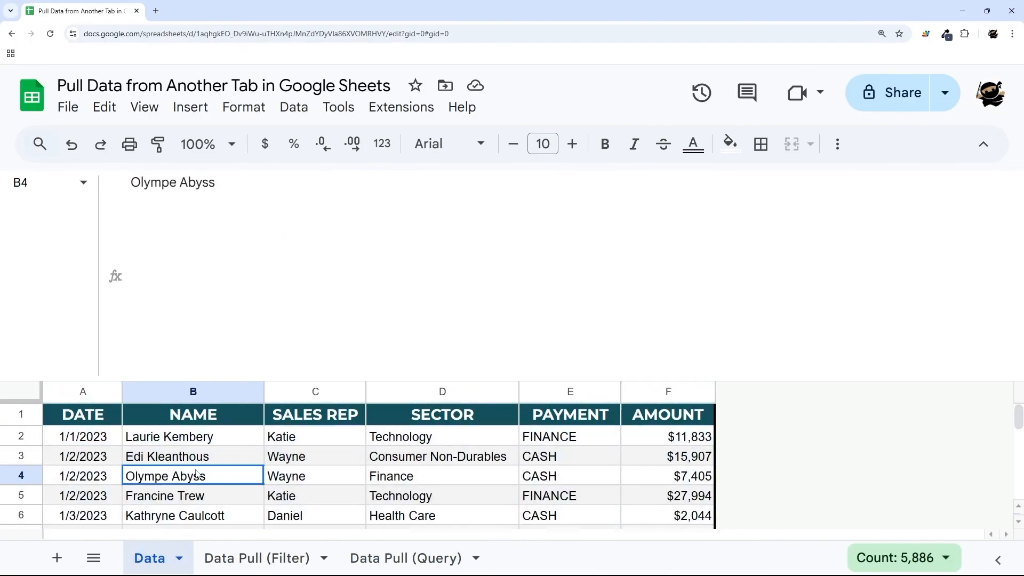
click(96, 397)
click(179, 395)
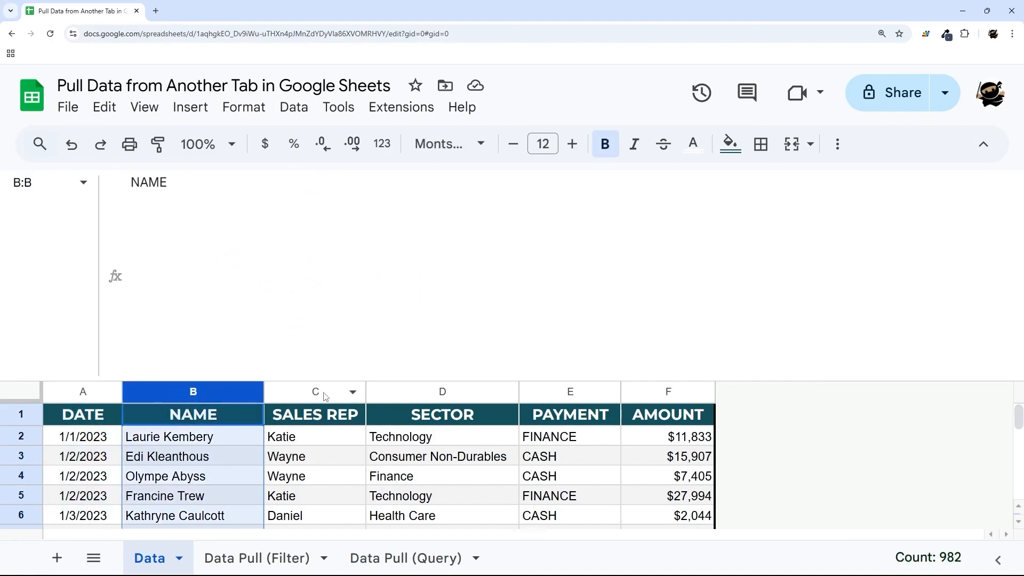
click(315, 393)
click(443, 394)
click(365, 556)
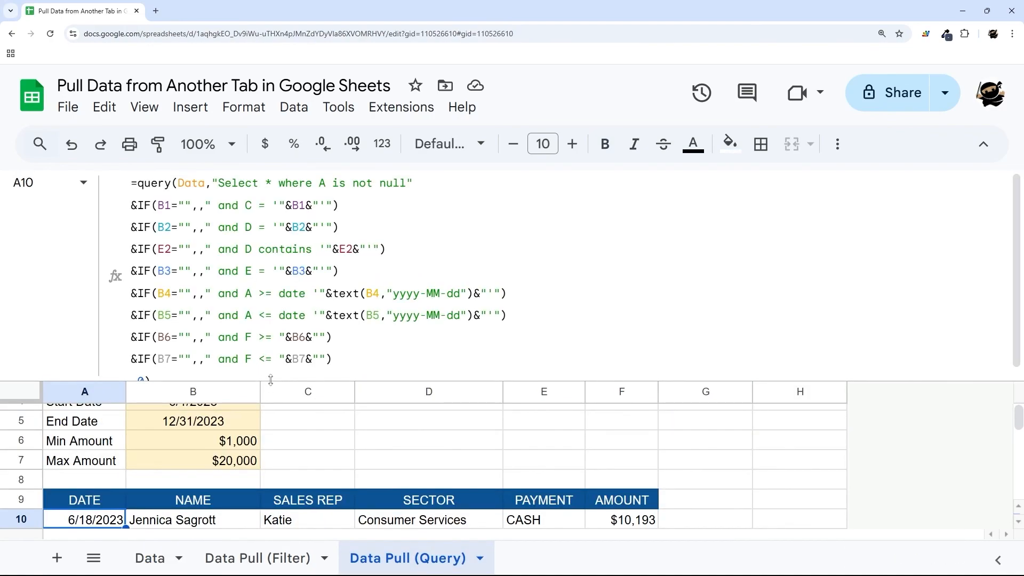
drag(269, 385, 274, 431)
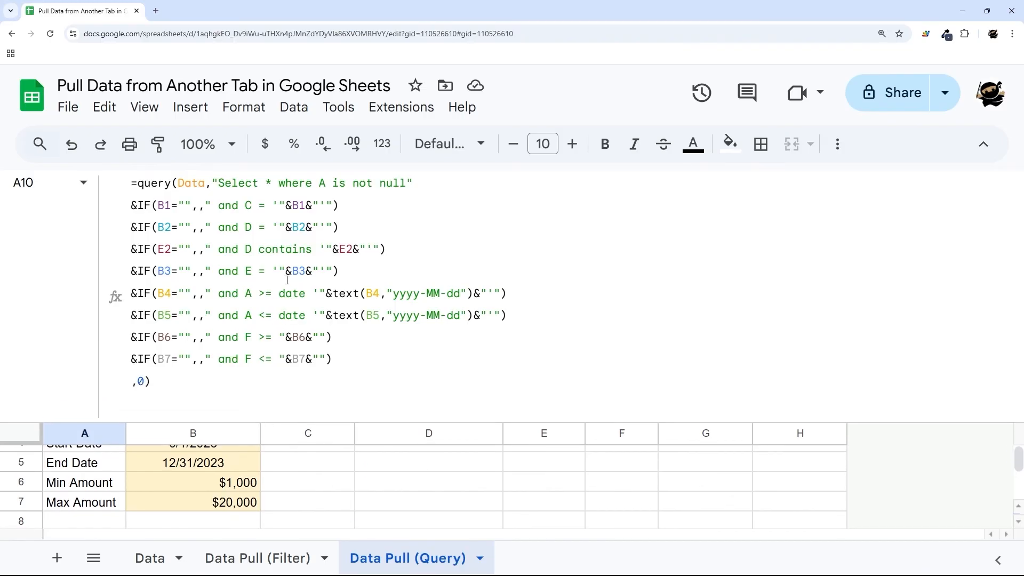
mouse_move(274, 270)
mouse_down()
mouse_move(325, 271)
mouse_move(285, 271)
mouse_move(318, 271)
mouse_move(292, 273)
mouse_up()
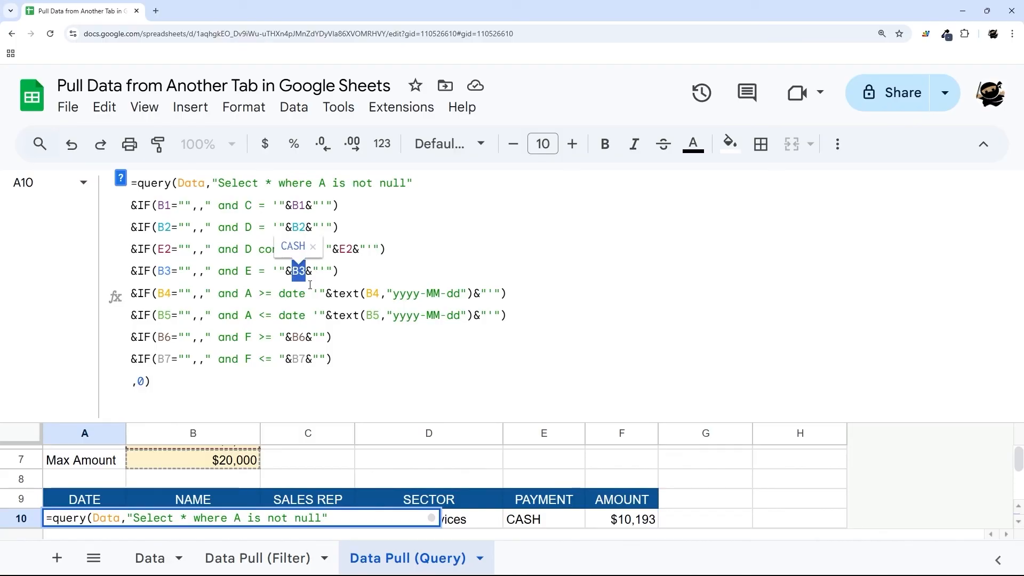
scroll(170, 475, up, 3)
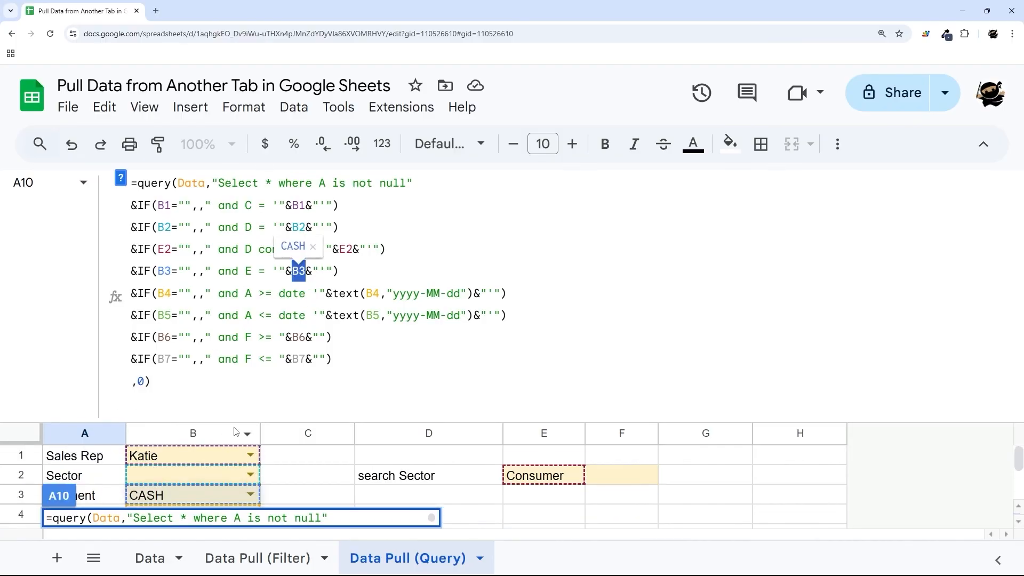
drag(233, 421, 256, 423)
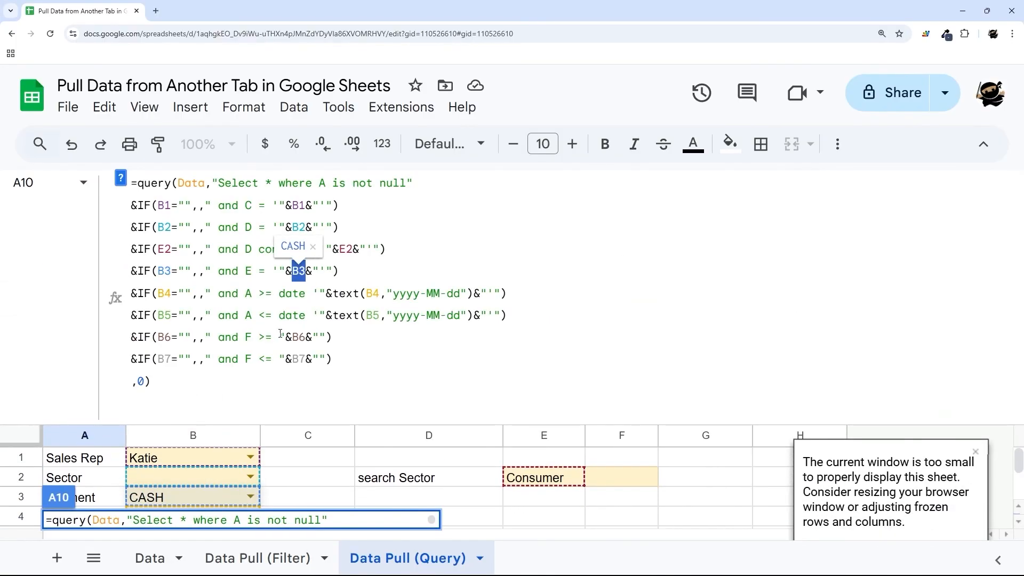
click(280, 337)
click(319, 336)
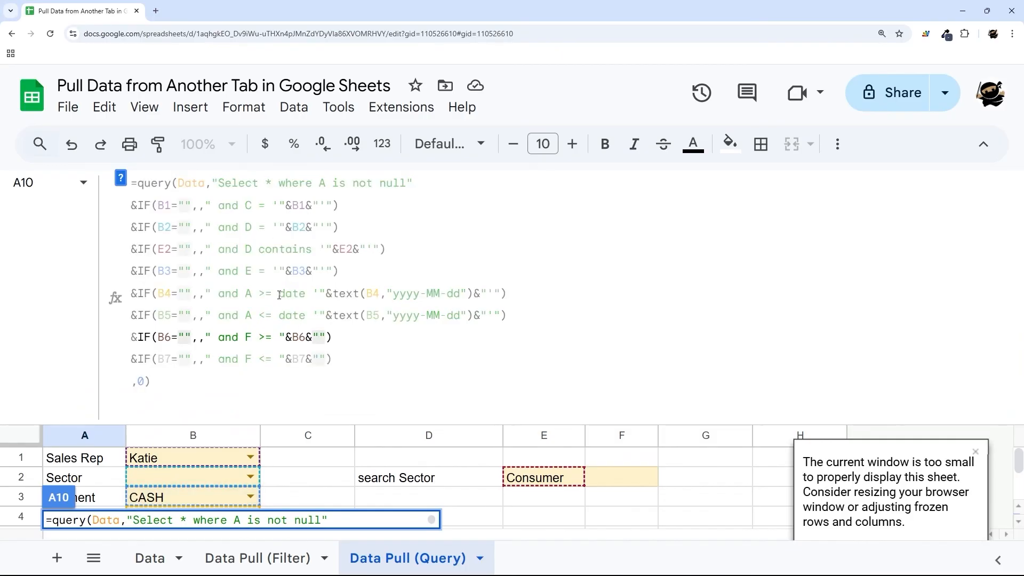
drag(279, 295, 490, 295)
key(Escape)
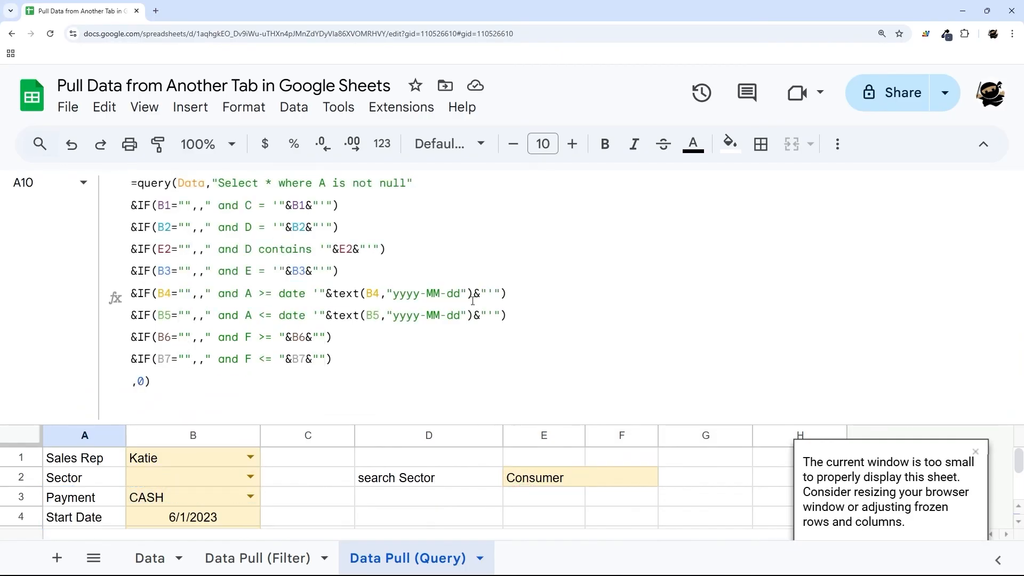
drag(296, 427, 286, 258)
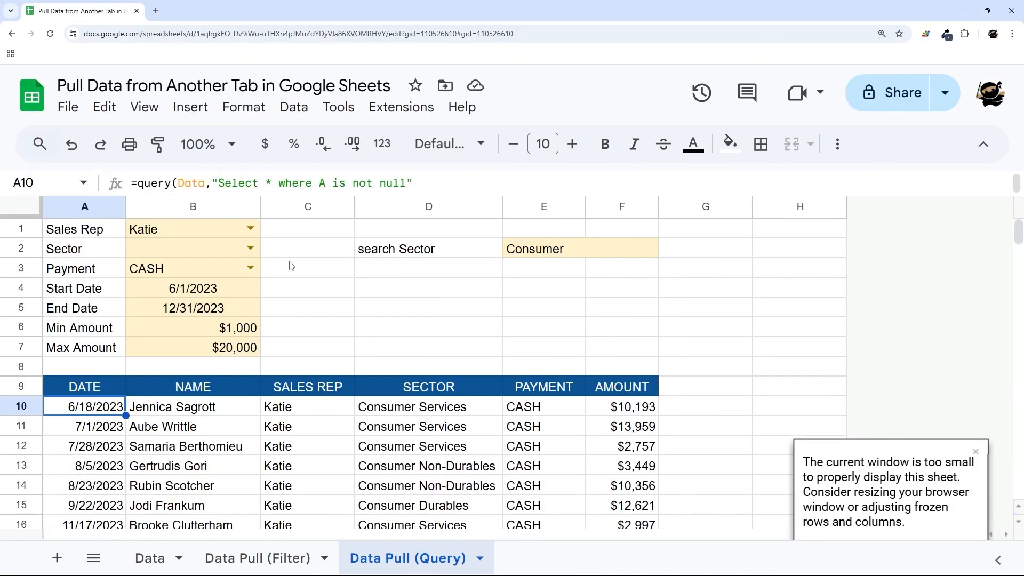